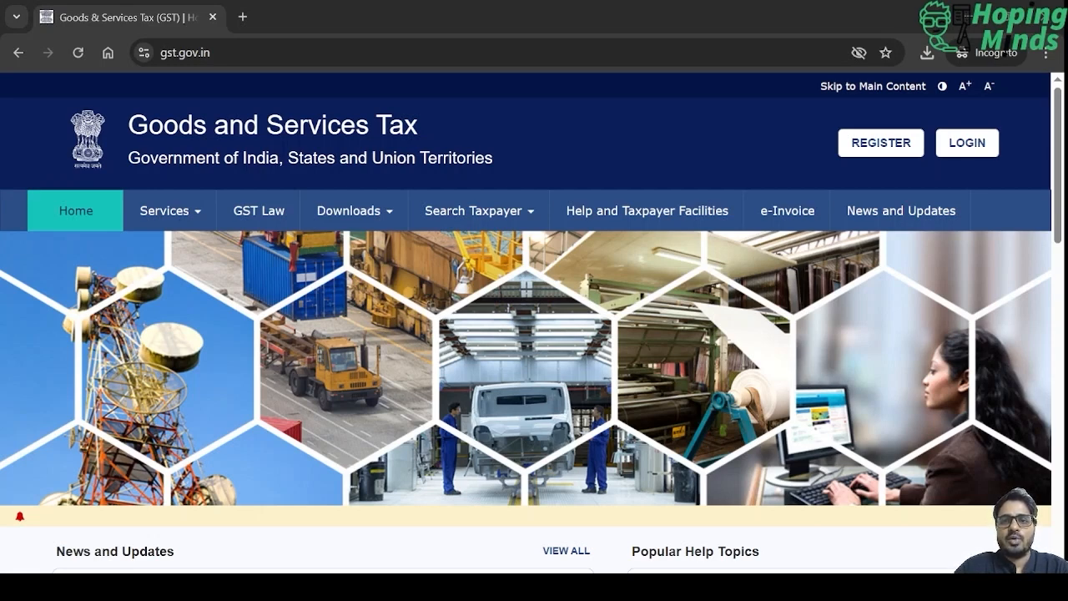
Open the Returns Offline Tool download page on the GST portal and highlight the tool's version number.
{"action": "left_click", "coordinate": [389, 218]}
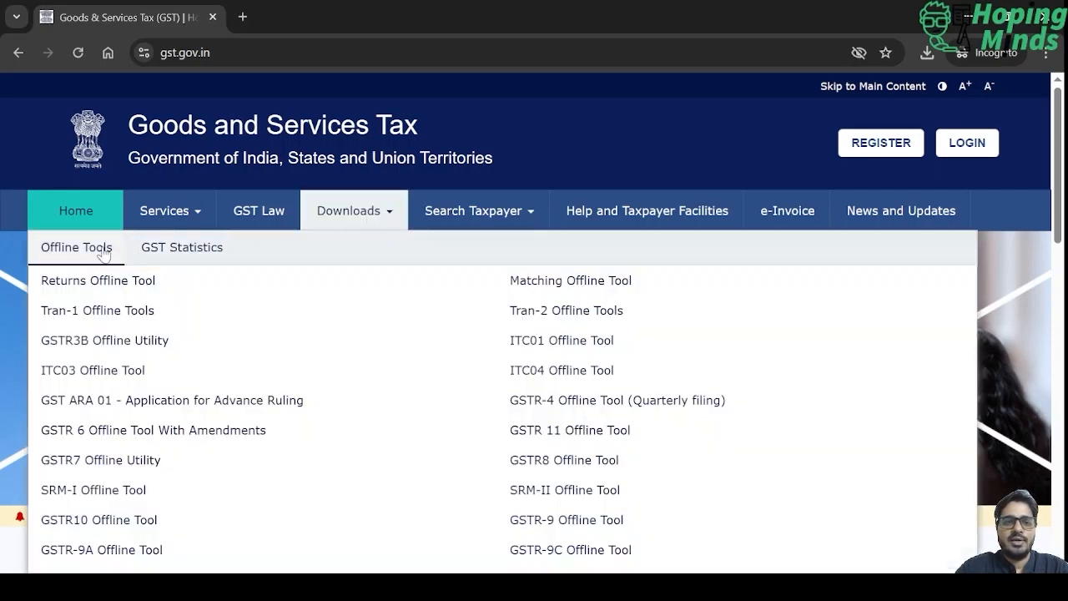
{"action": "mouse_move", "coordinate": [104, 253]}
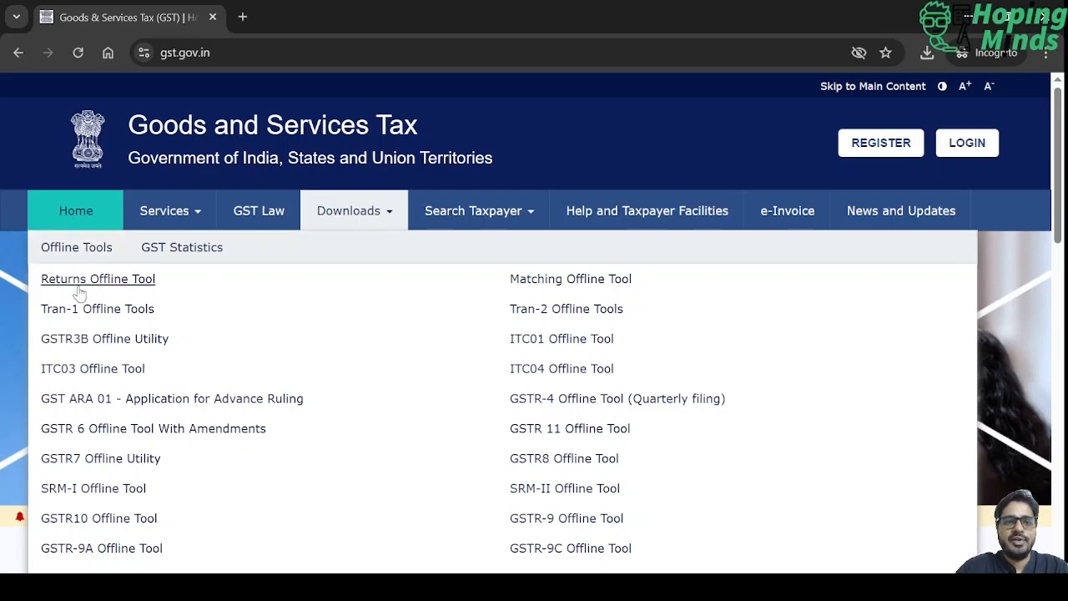
{"action": "left_click", "coordinate": [125, 290]}
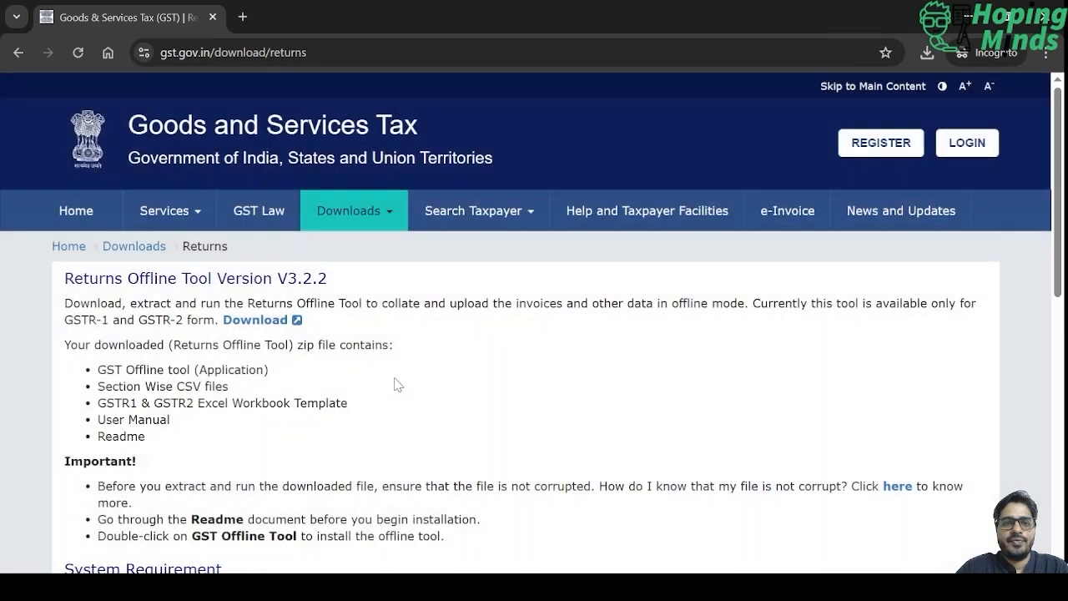
{"action": "scroll", "coordinate": [338, 373], "scroll_direction": "down", "scroll_amount": 1}
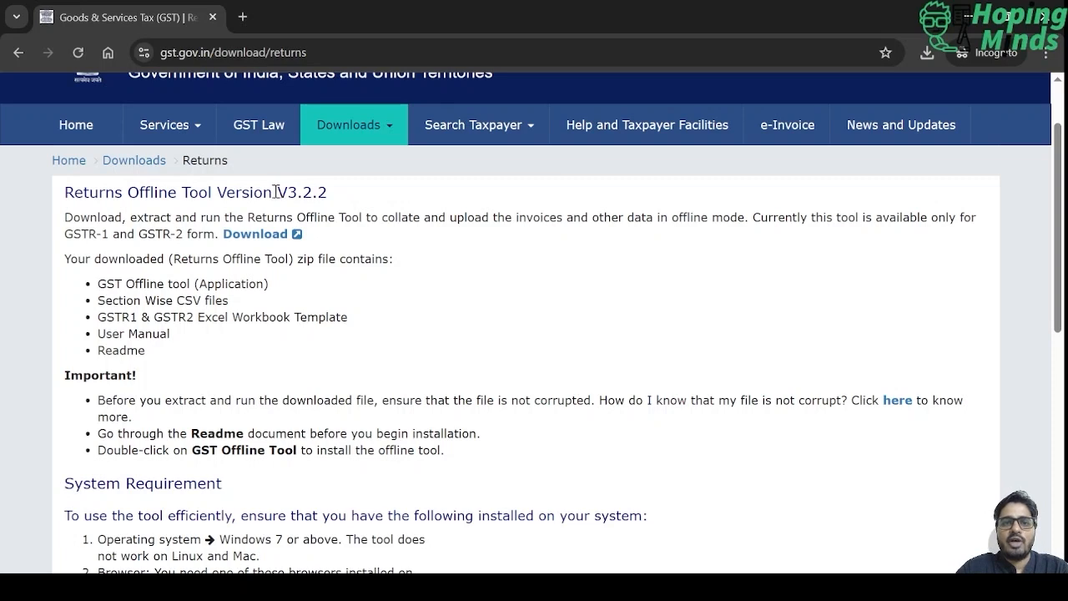
{"action": "left_click_drag", "start_coordinate": [275, 192], "coordinate": [327, 197]}
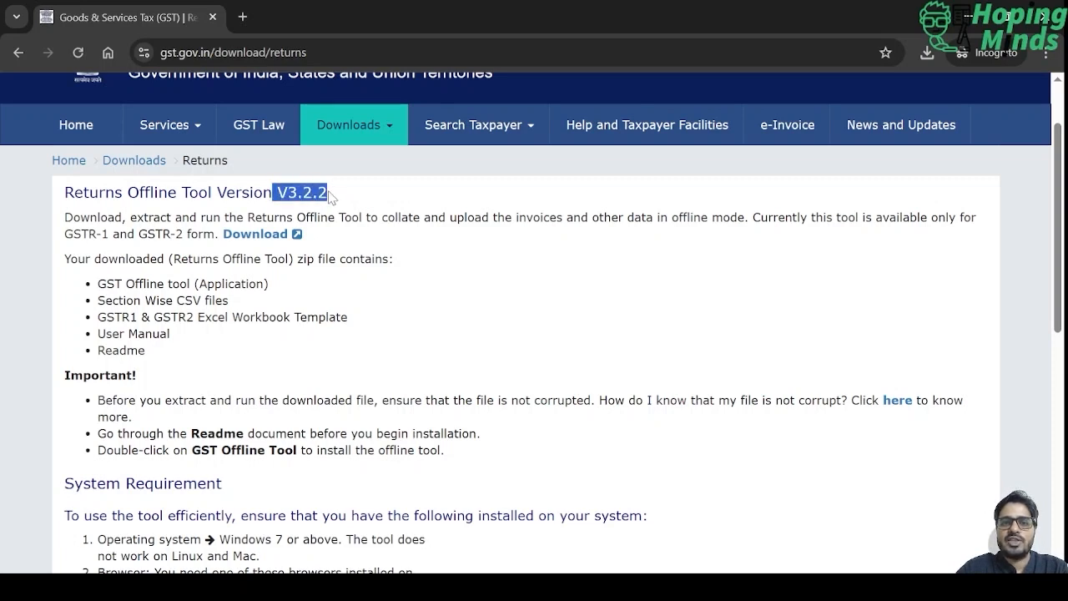
{"action": "left_click", "coordinate": [399, 195]}
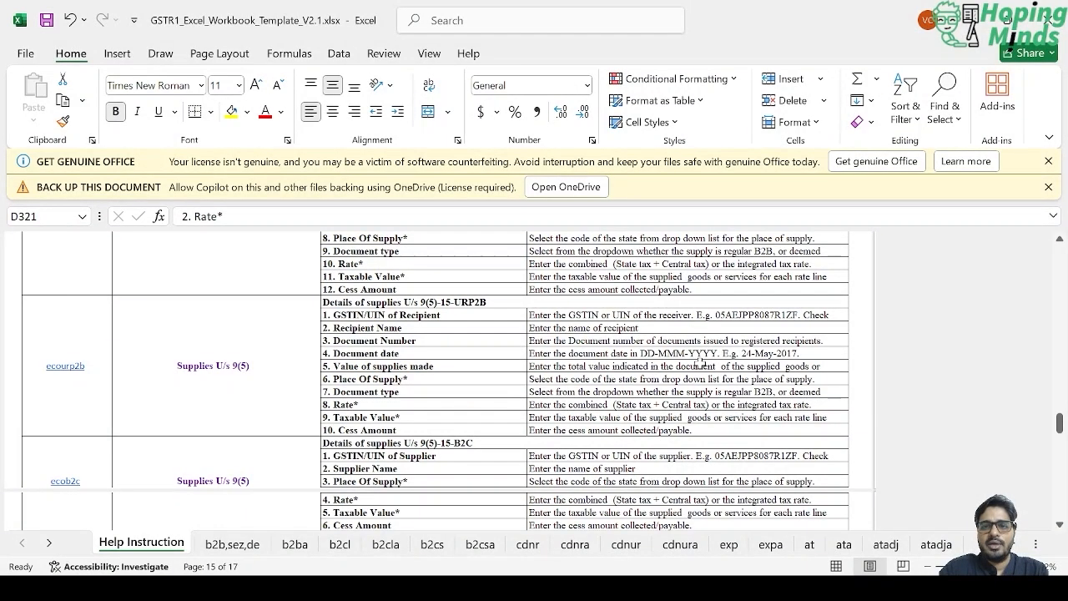
Look over the GSTR1 template's Help Instruction sheet and its b2ba, b2cl, b2cla, b2cs and b2csa worksheets.
{"action": "scroll", "coordinate": [701, 363], "scroll_direction": "down", "scroll_amount": 1}
{"action": "scroll", "coordinate": [701, 363], "scroll_direction": "down", "scroll_amount": 3}
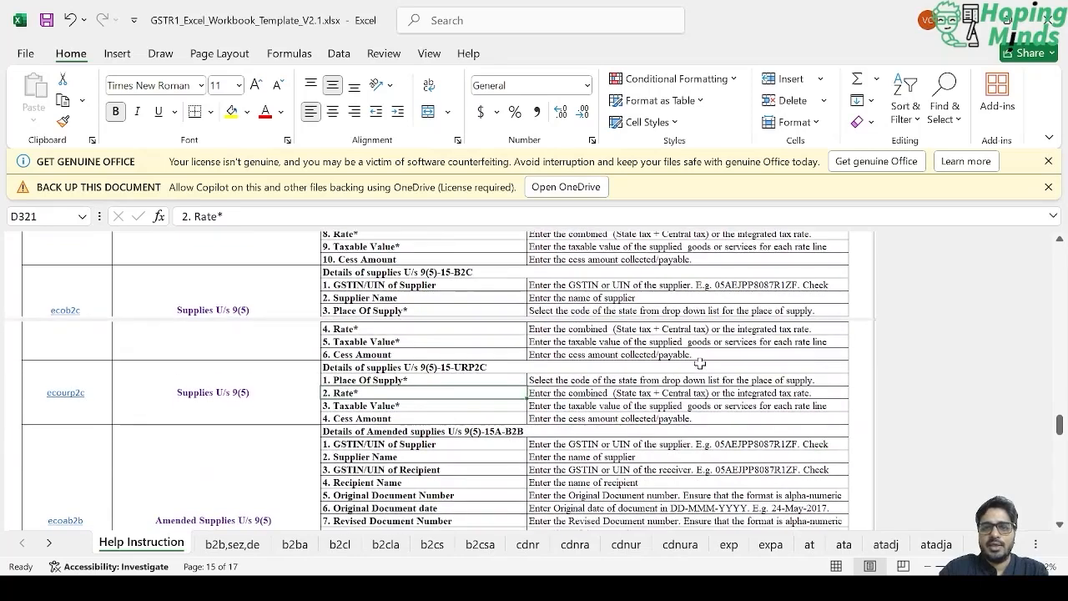
{"action": "left_click", "coordinate": [584, 359]}
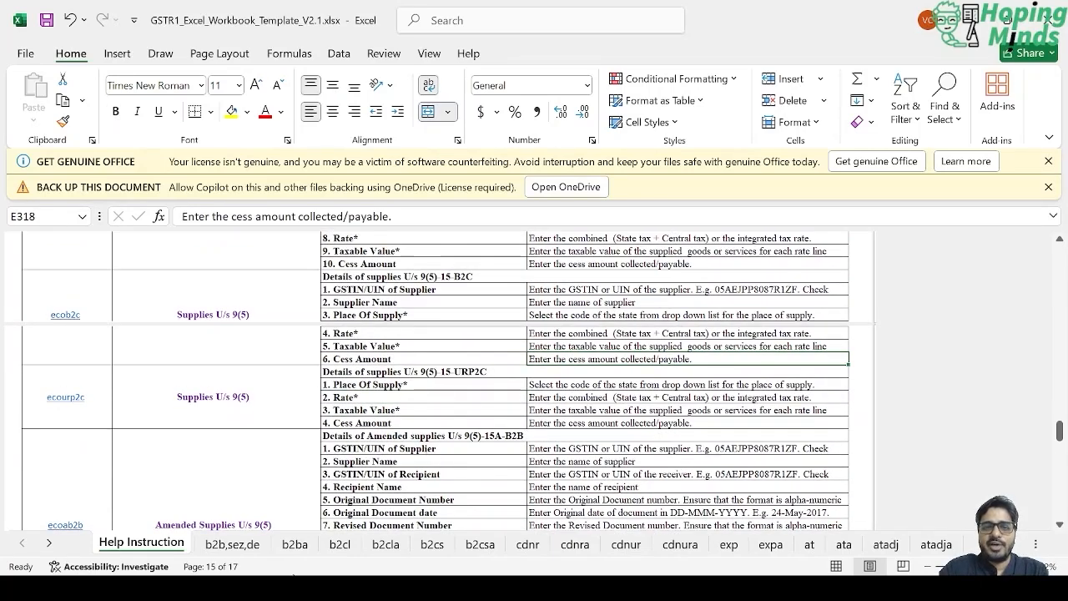
{"action": "left_click", "coordinate": [301, 545]}
{"action": "left_click", "coordinate": [357, 545]}
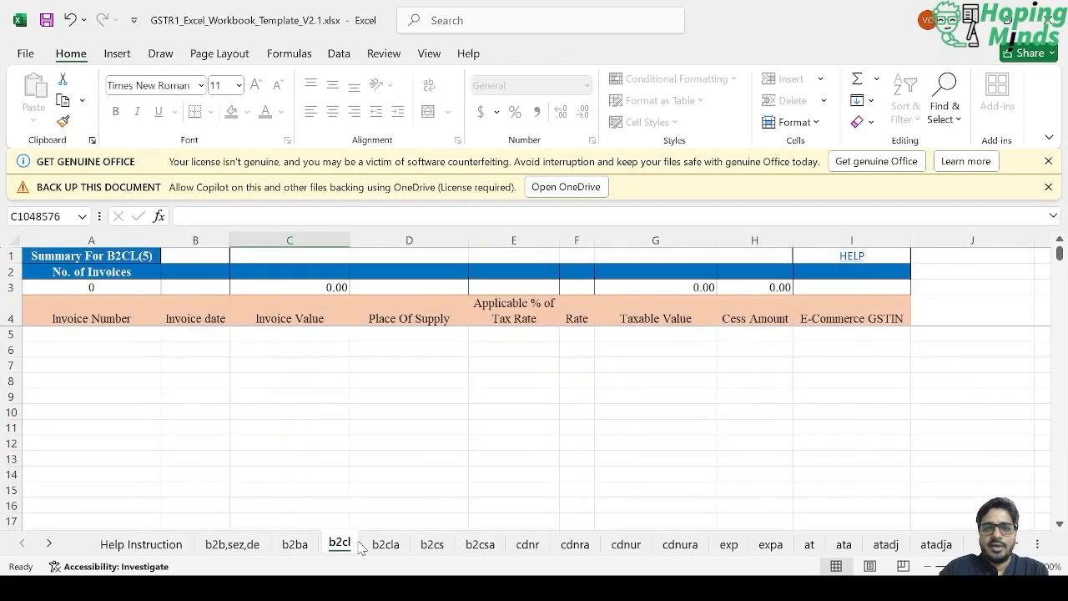
{"action": "left_click", "coordinate": [385, 546]}
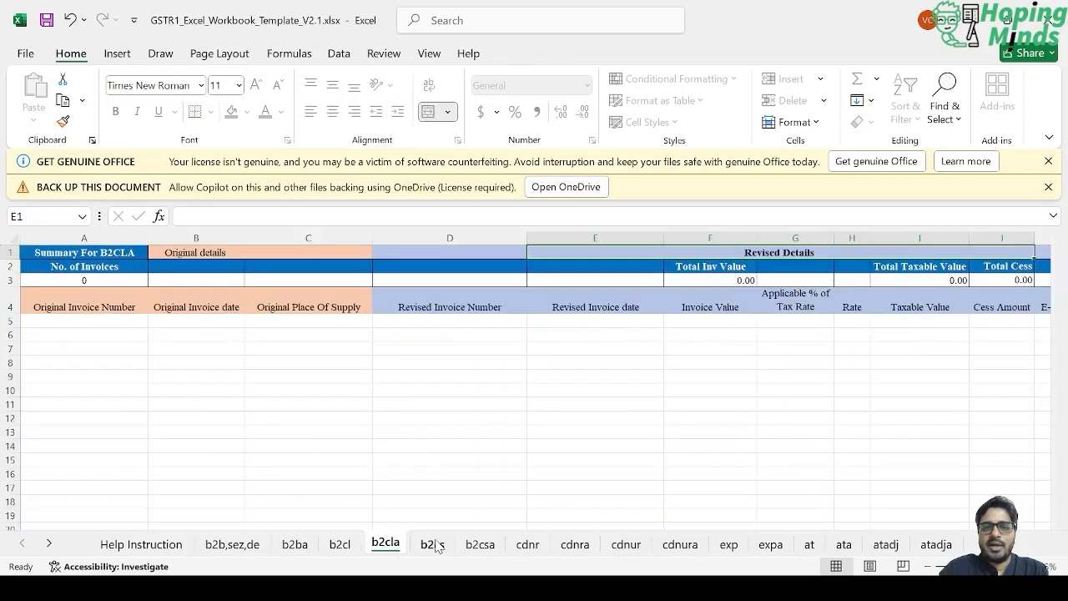
{"action": "left_click", "coordinate": [436, 546]}
{"action": "left_click", "coordinate": [482, 545]}
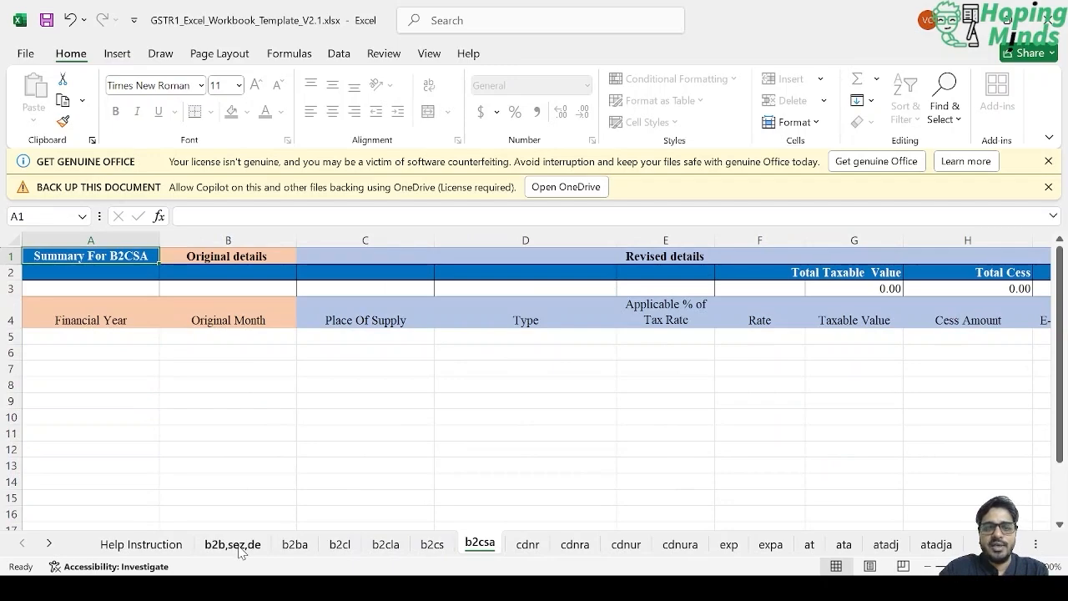
Return to the Help Instruction sheet and read its introduction and the section on understanding the Excel workbook template.
{"action": "left_click", "coordinate": [154, 549]}
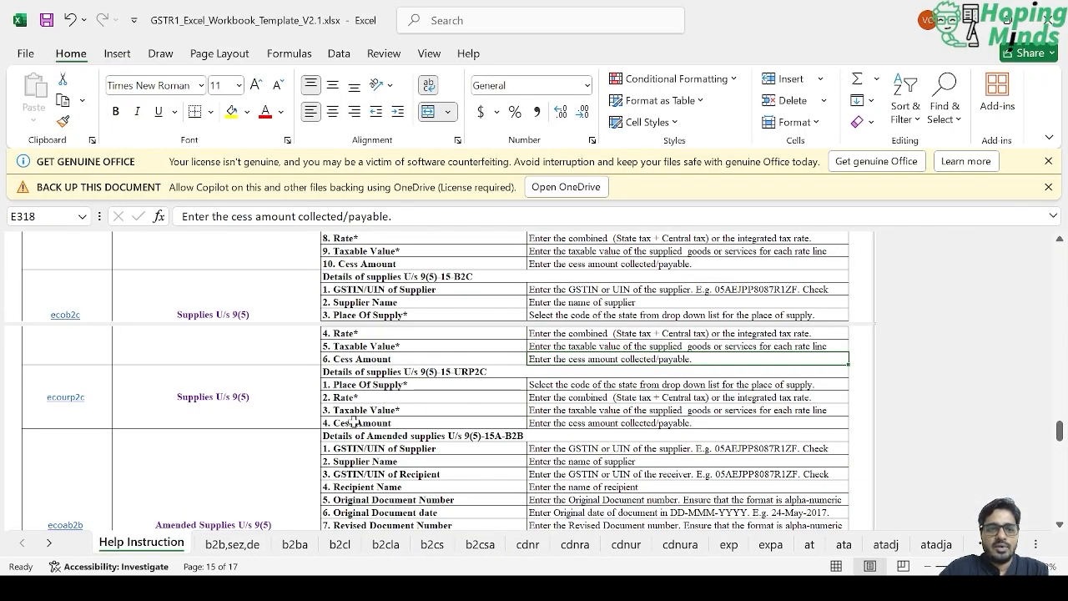
{"action": "scroll", "coordinate": [353, 422], "scroll_direction": "up", "scroll_amount": 6}
{"action": "scroll", "coordinate": [353, 422], "scroll_direction": "up", "scroll_amount": 5}
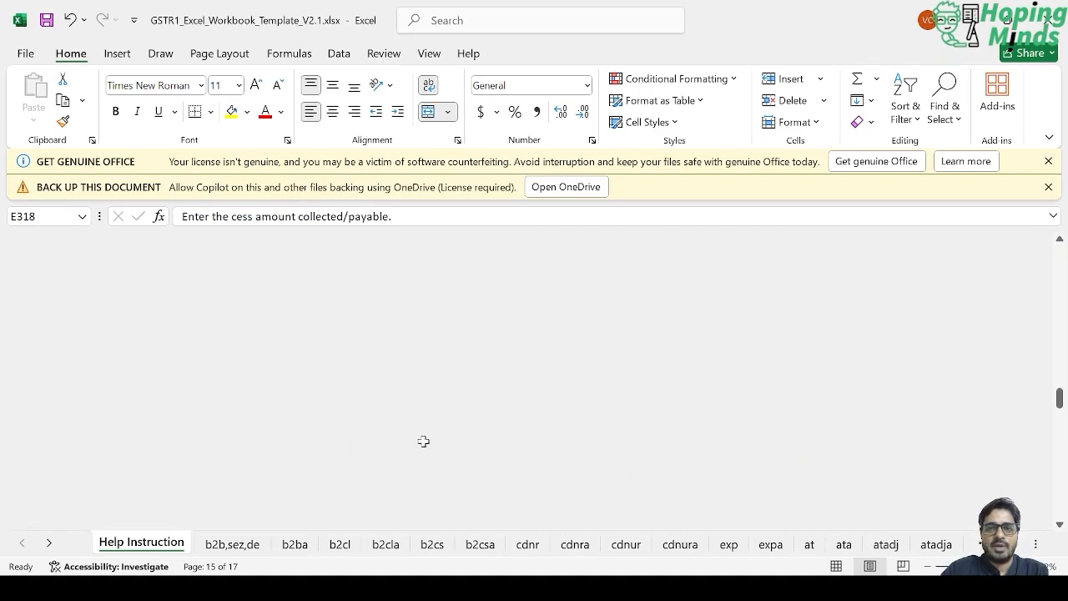
{"action": "scroll", "coordinate": [529, 369], "scroll_direction": "down", "scroll_amount": 4}
{"action": "scroll", "coordinate": [529, 370], "scroll_direction": "down", "scroll_amount": 5}
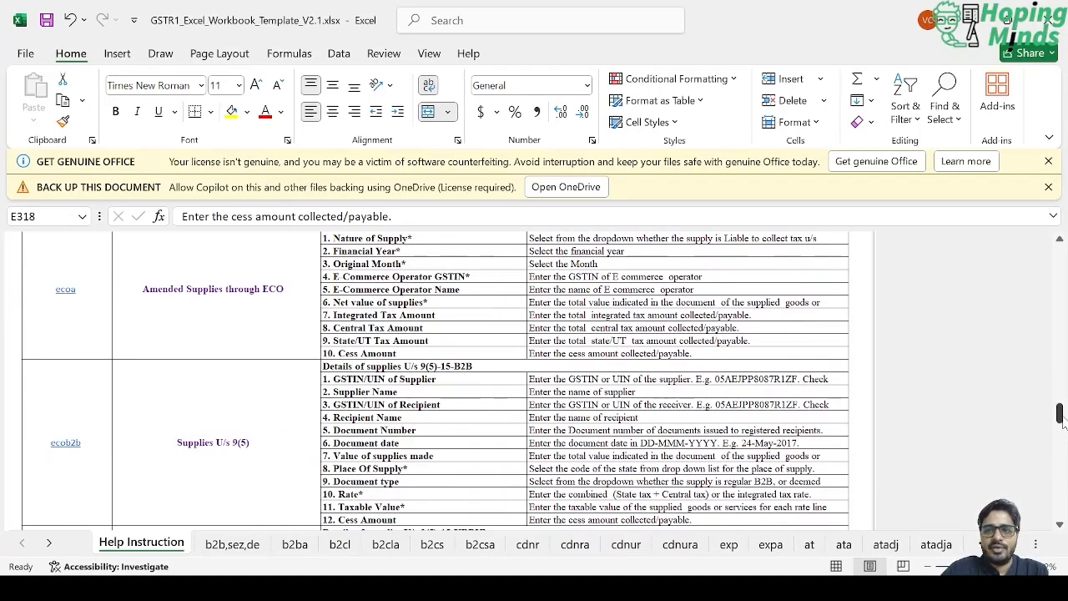
{"action": "scroll", "coordinate": [1059, 392], "scroll_direction": "down", "scroll_amount": 6}
{"action": "left_click_drag", "start_coordinate": [1059, 388], "coordinate": [1060, 250]}
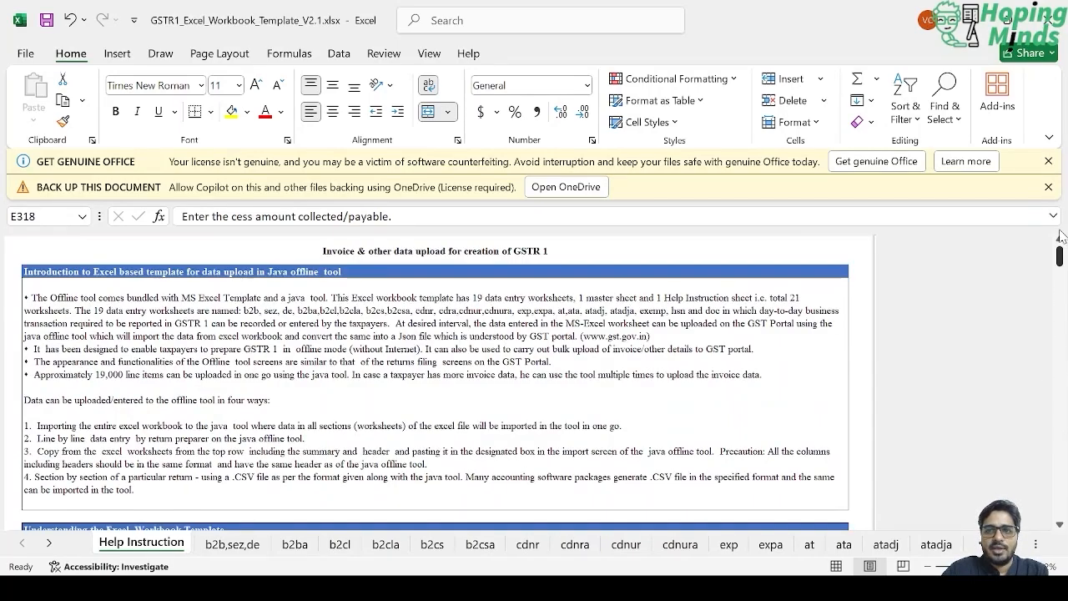
{"action": "scroll", "coordinate": [329, 426], "scroll_direction": "down", "scroll_amount": 5}
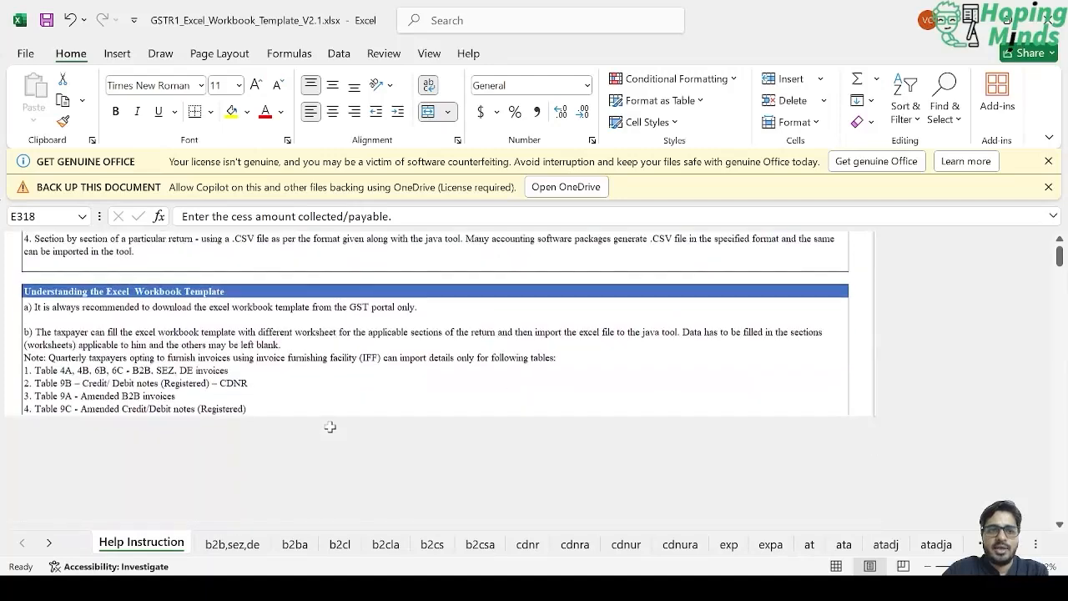
{"action": "scroll", "coordinate": [330, 427], "scroll_direction": "up", "scroll_amount": 1}
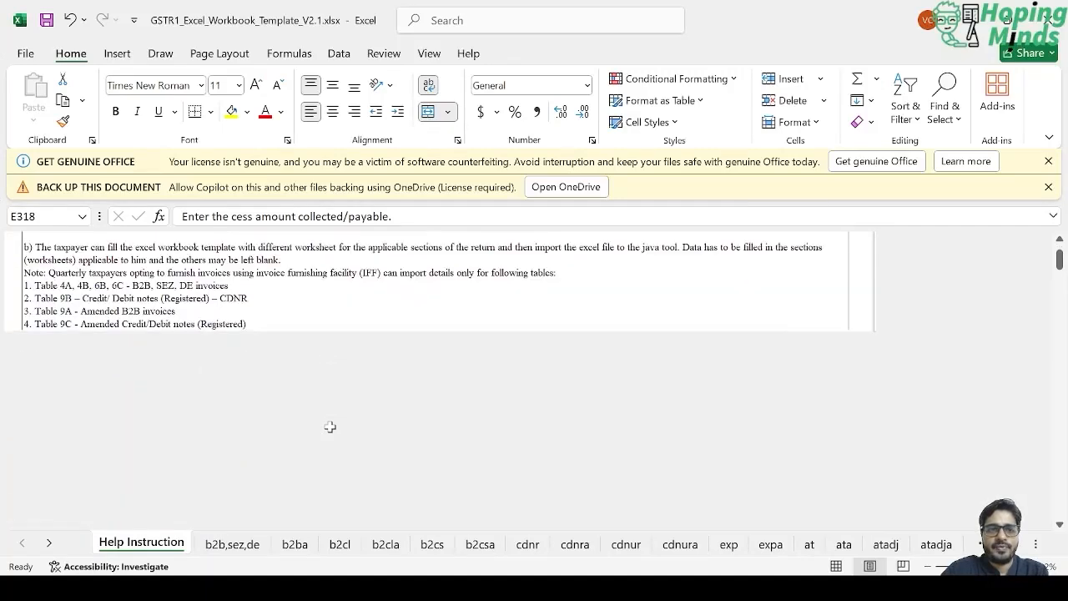
{"action": "scroll", "coordinate": [275, 481], "scroll_direction": "up", "scroll_amount": 2}
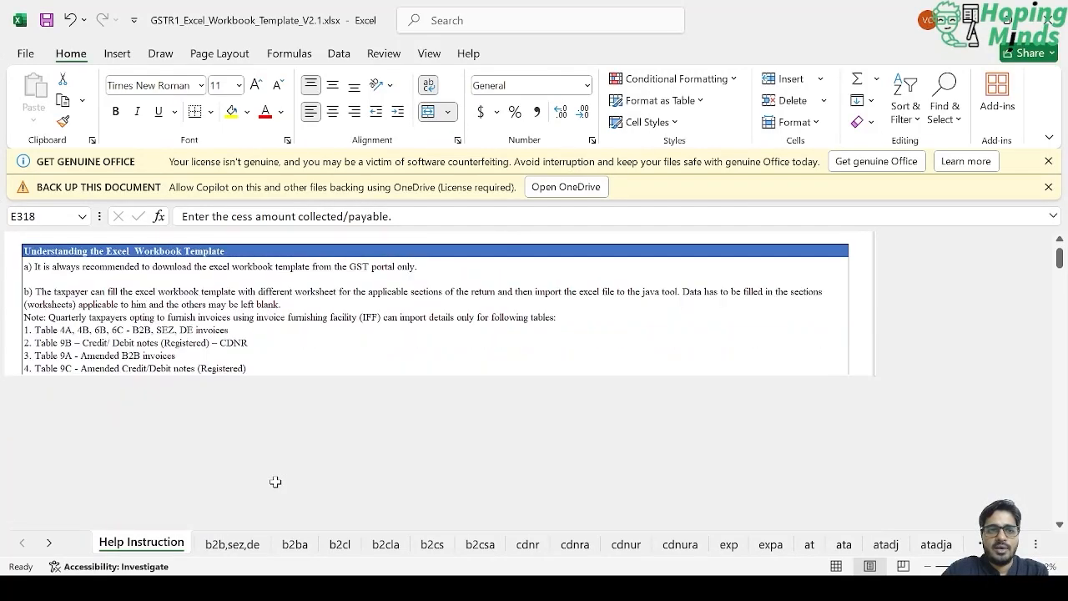
{"action": "scroll", "coordinate": [275, 482], "scroll_direction": "down", "scroll_amount": 1}
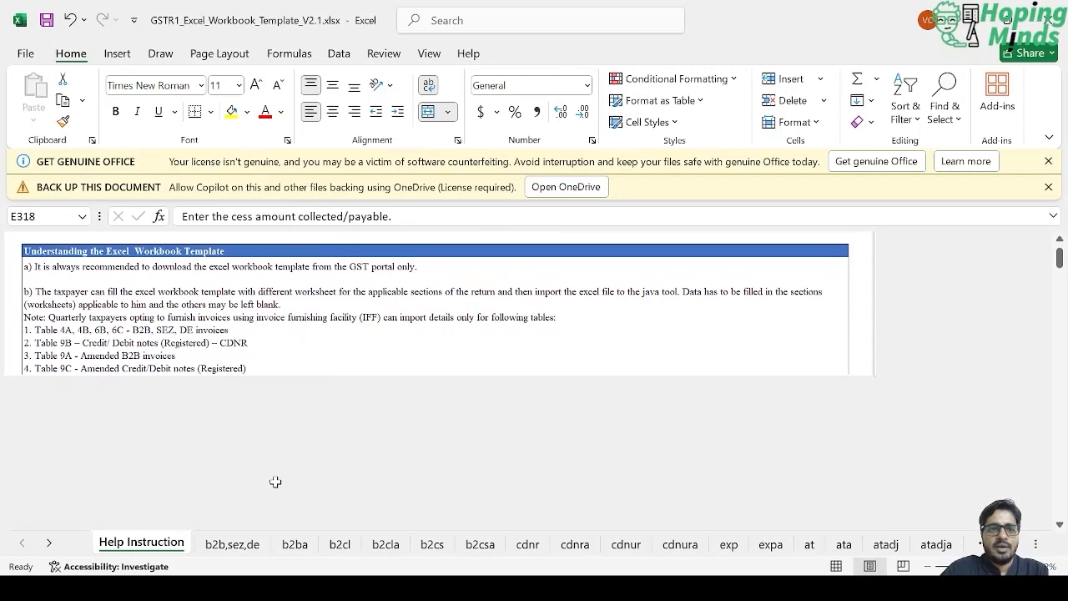
Read the field-by-field help instructions for the b2b,sez,de worksheet and on into the b2ba worksheet.
{"action": "scroll", "coordinate": [275, 482], "scroll_direction": "down", "scroll_amount": 5}
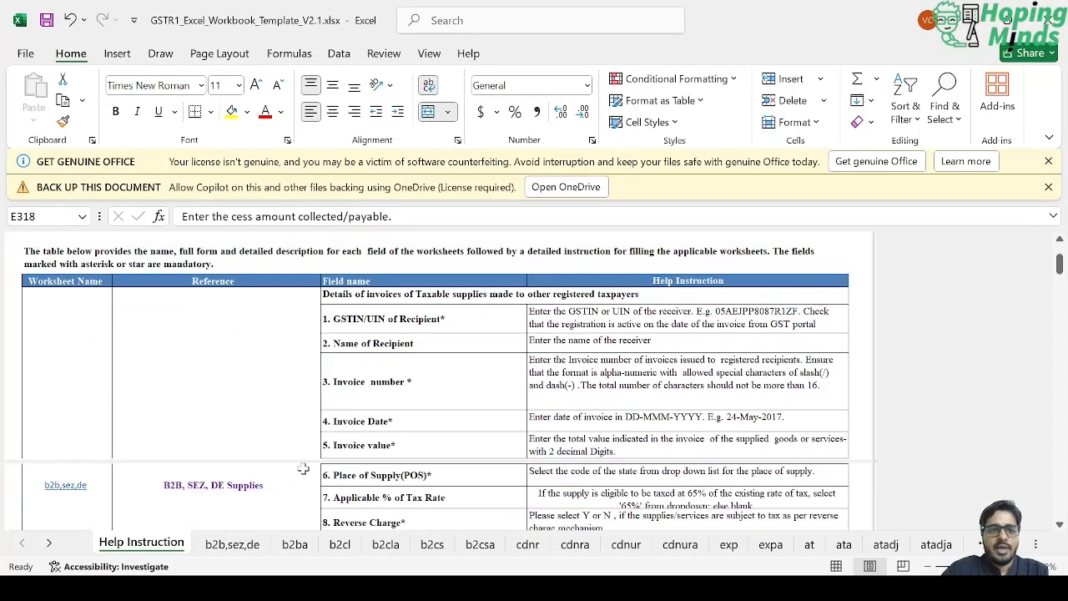
{"action": "scroll", "coordinate": [241, 477], "scroll_direction": "down", "scroll_amount": 1}
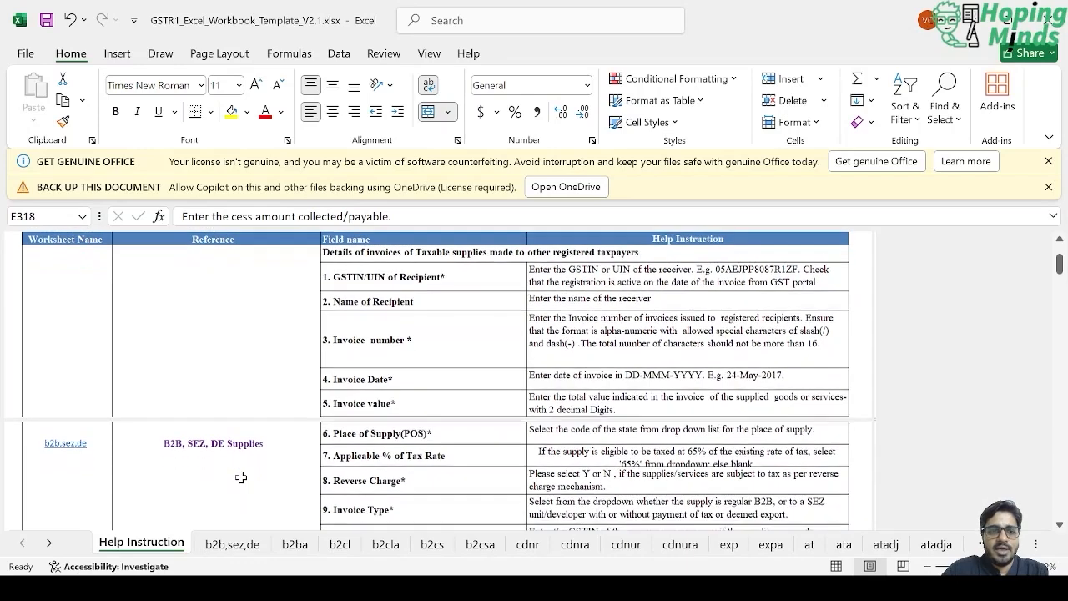
{"action": "scroll", "coordinate": [240, 478], "scroll_direction": "down", "scroll_amount": 1}
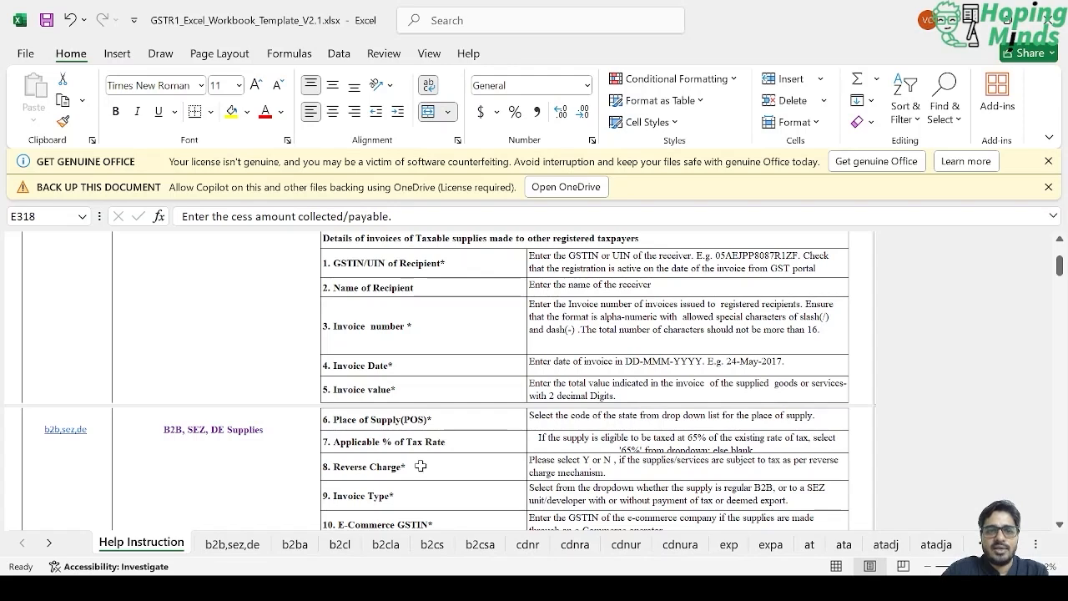
{"action": "scroll", "coordinate": [471, 475], "scroll_direction": "down", "scroll_amount": 2}
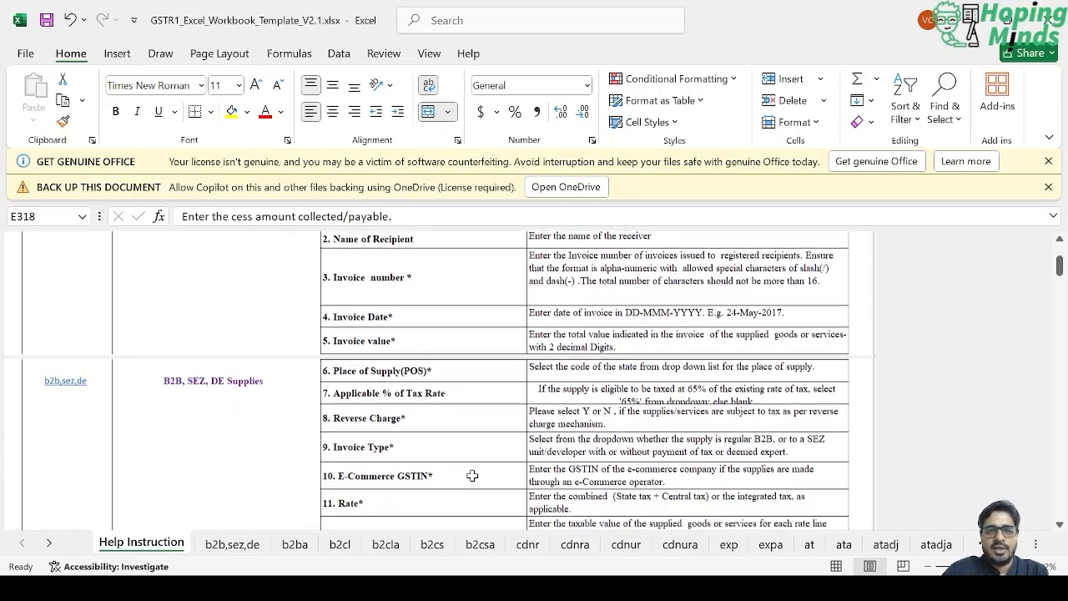
{"action": "scroll", "coordinate": [472, 476], "scroll_direction": "down", "scroll_amount": 2}
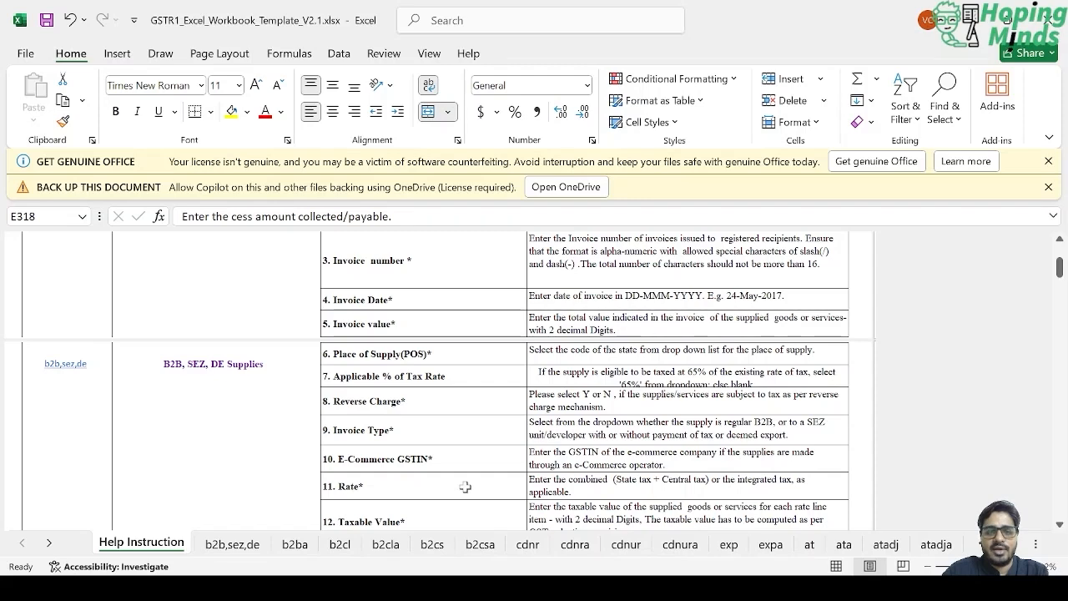
{"action": "scroll", "coordinate": [465, 487], "scroll_direction": "down", "scroll_amount": 3}
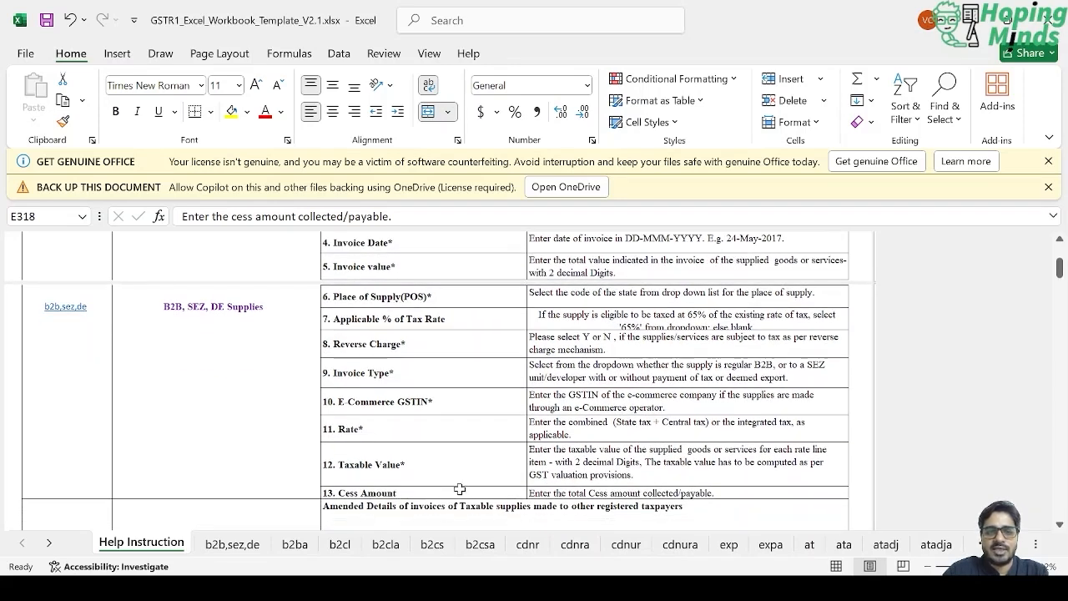
{"action": "scroll", "coordinate": [459, 488], "scroll_direction": "down", "scroll_amount": 10}
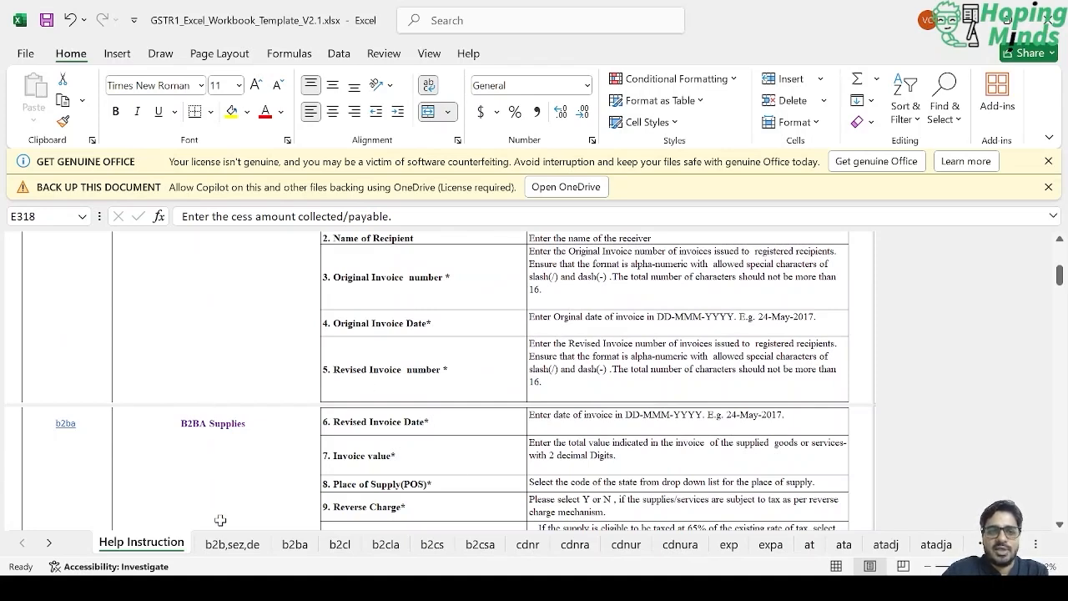
Switch to the sample June workbook and review the bills in its June 2025 GST details table.
{"action": "key", "text": "alt+Tab"}
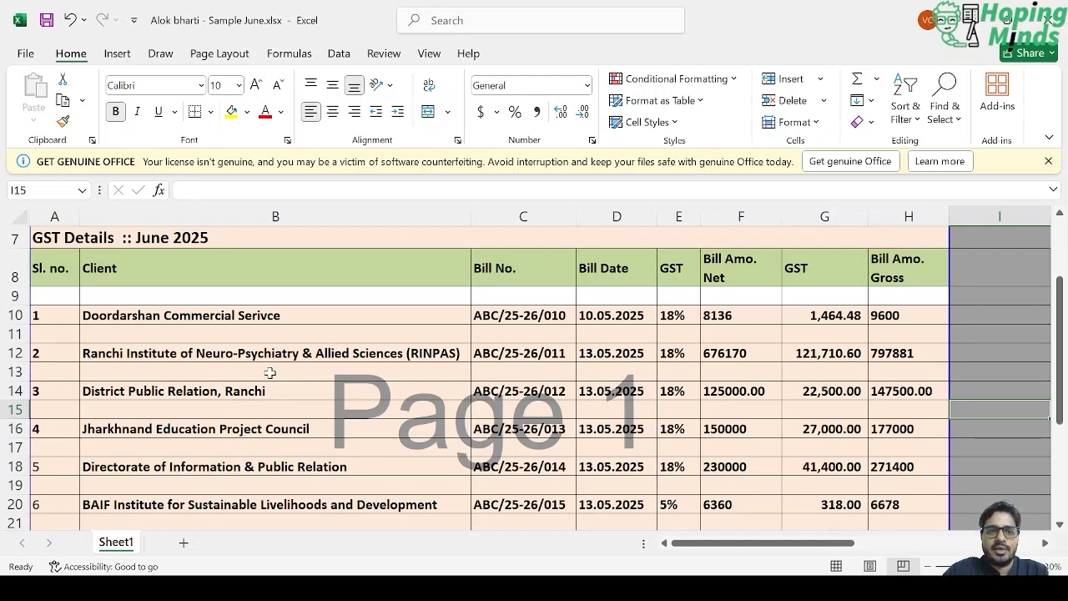
{"action": "scroll", "coordinate": [270, 373], "scroll_direction": "down", "scroll_amount": 2}
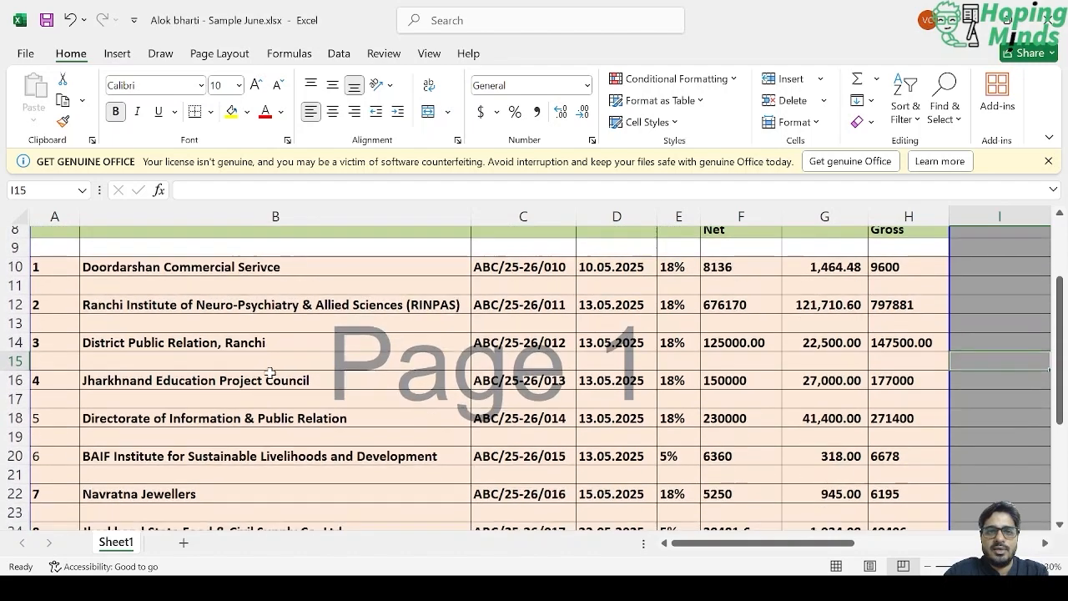
{"action": "scroll", "coordinate": [271, 373], "scroll_direction": "down", "scroll_amount": 1}
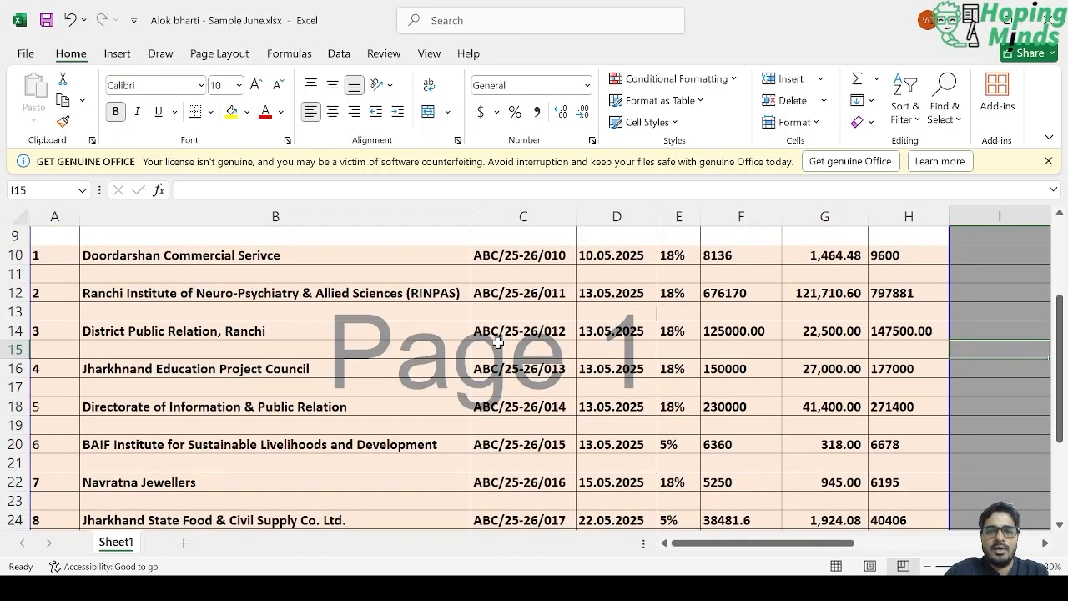
{"action": "key", "text": "alt+Tab"}
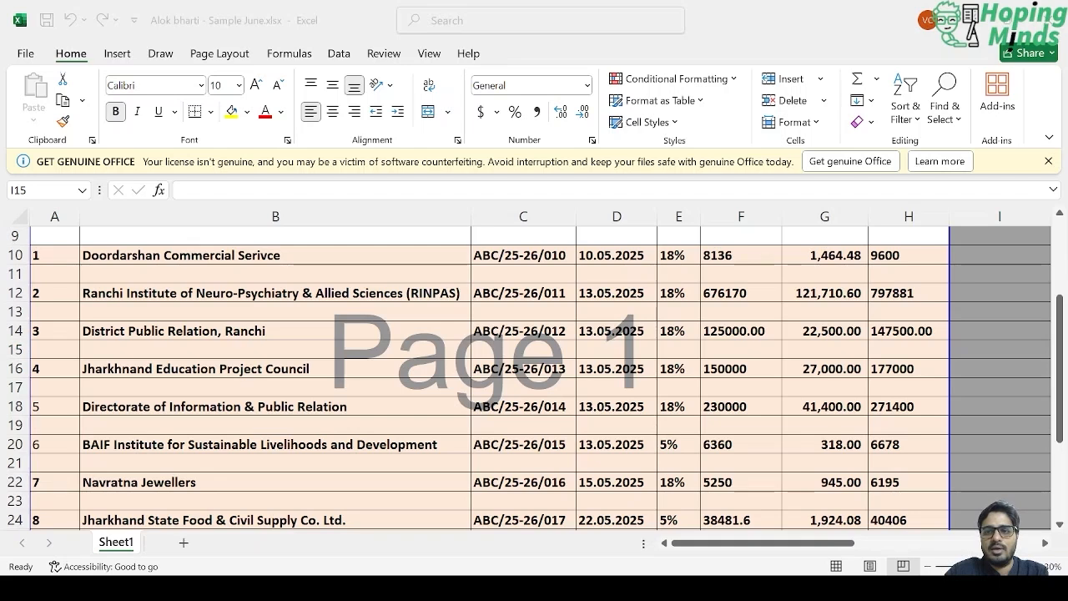
{"action": "key", "text": "alt+Tab"}
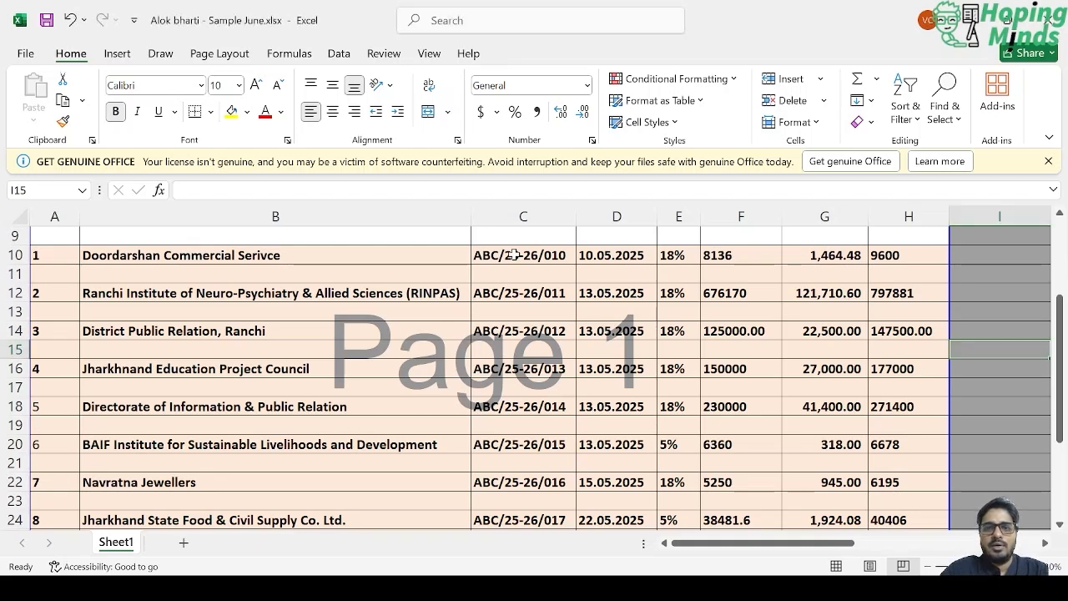
Go through the client entries in column B one by one, from B10 down to the GSTIN line in B25.
{"action": "left_click", "coordinate": [224, 255]}
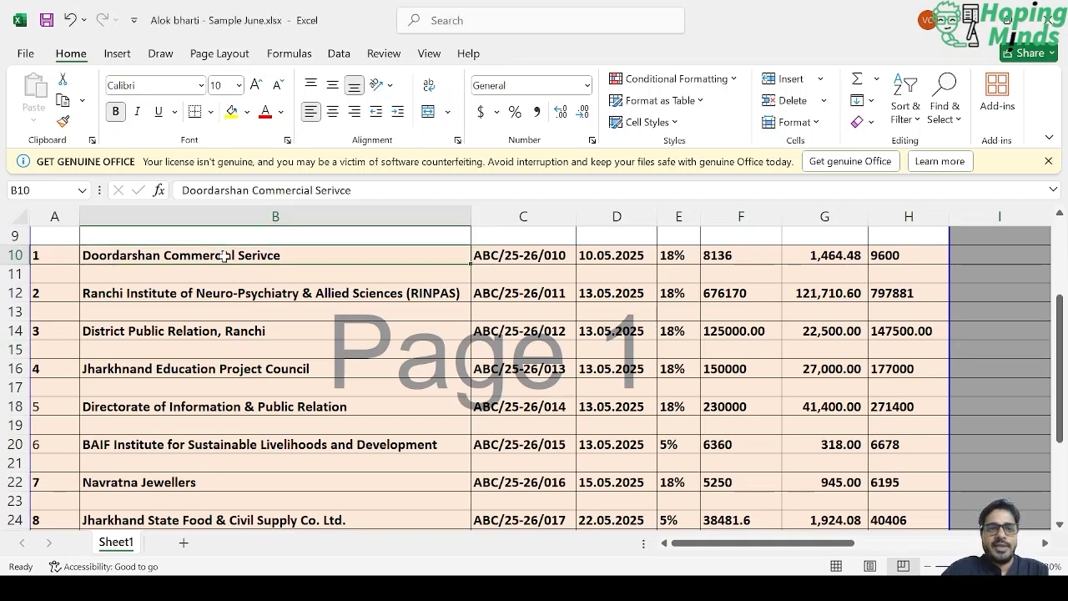
{"action": "key", "text": "Down"}
{"action": "key", "text": "Down"}
{"action": "key", "text": "Down"}
{"action": "key", "text": "Down"}
{"action": "key", "text": "Down"}
{"action": "key", "text": "Down"}
{"action": "key", "text": "Down"}
{"action": "key", "text": "Down"}
{"action": "key", "text": "Down"}
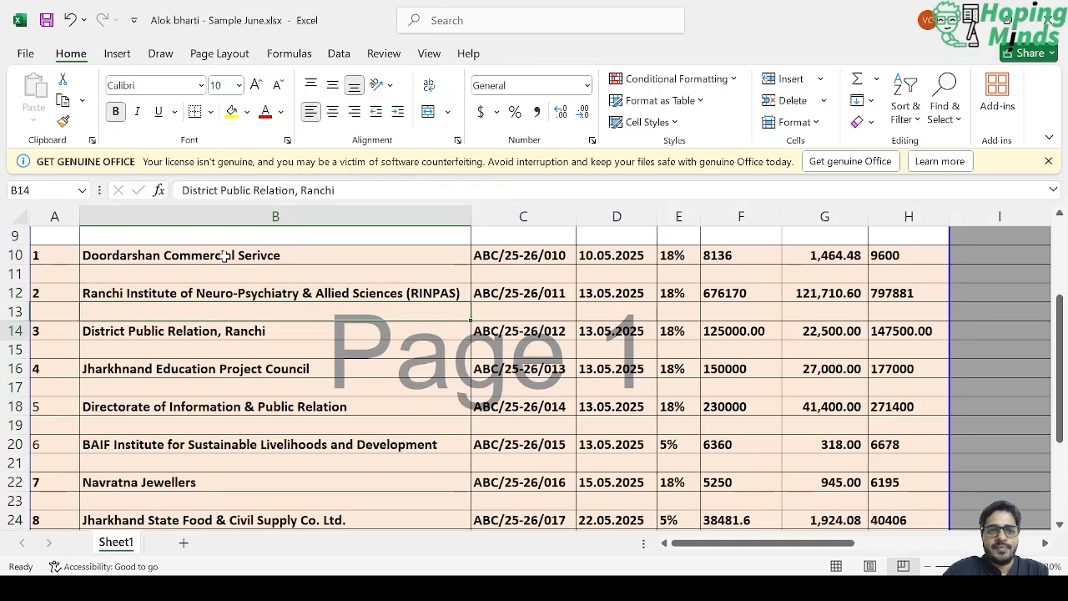
{"action": "key", "text": "Down"}
{"action": "key", "text": "Down"}
{"action": "key", "text": "Down"}
{"action": "key", "text": "Down"}
{"action": "key", "text": "Down"}
{"action": "key", "text": "Down"}
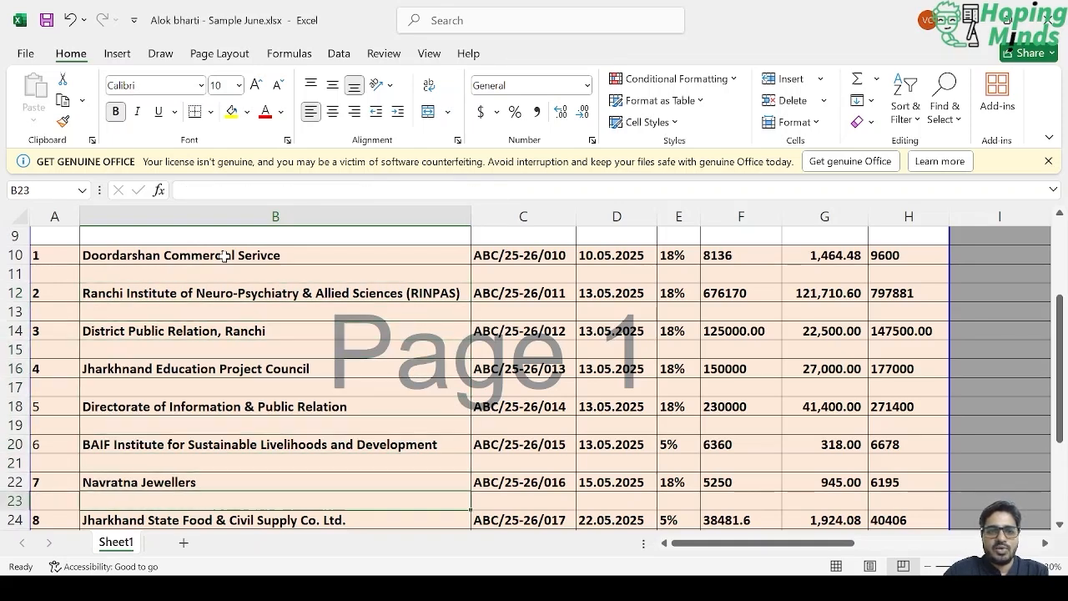
{"action": "key", "text": "Up"}
{"action": "key", "text": "Up"}
{"action": "key", "text": "Up"}
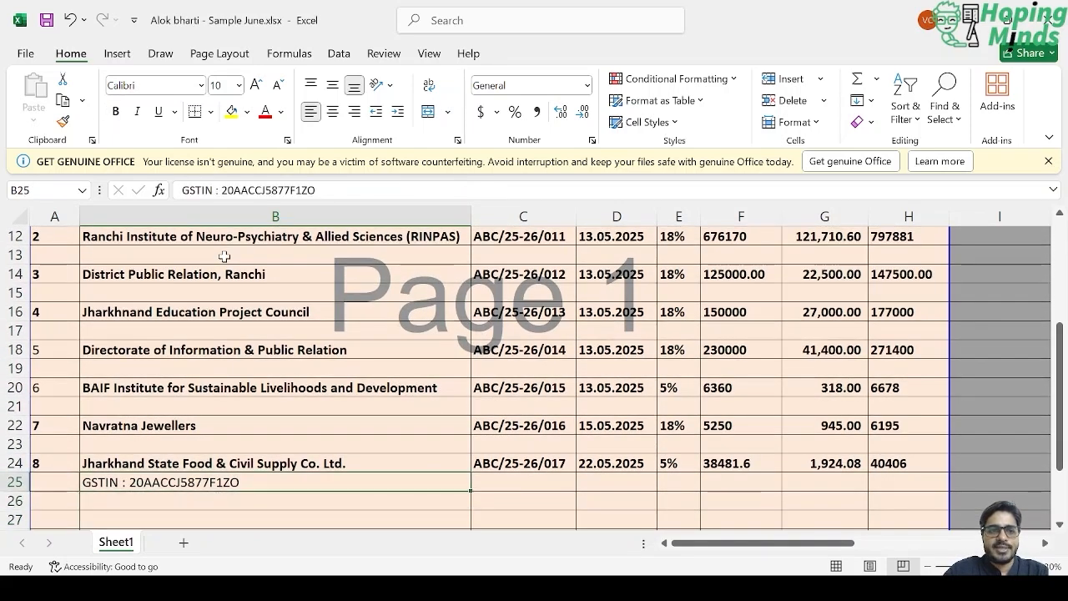
Look through the bill dates in column D of the June 2025 GST details table, up to its heading and back down.
{"action": "key", "text": "Down"}
{"action": "key", "text": "Up"}
{"action": "key", "text": "Down"}
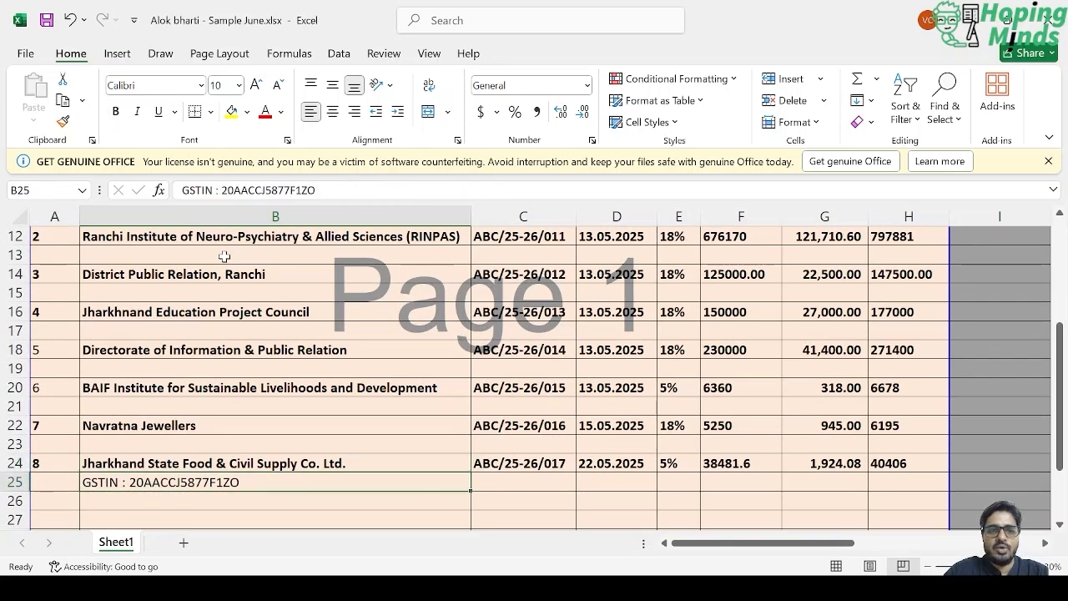
{"action": "key", "text": "Right"}
{"action": "key", "text": "Right"}
{"action": "key", "text": "Up"}
{"action": "key", "text": "Up"}
{"action": "key", "text": "Up"}
{"action": "key", "text": "Up"}
{"action": "key", "text": "Up"}
{"action": "key", "text": "Up"}
{"action": "key", "text": "Up"}
{"action": "key", "text": "Up"}
{"action": "key", "text": "Up"}
{"action": "key", "text": "Up"}
{"action": "key", "text": "Up"}
{"action": "key", "text": "Up"}
{"action": "key", "text": "Up"}
{"action": "key", "text": "Up"}
{"action": "key", "text": "Up"}
{"action": "key", "text": "Up"}
{"action": "key", "text": "Up"}
{"action": "key", "text": "Up"}
{"action": "key", "text": "Up"}
{"action": "key", "text": "Up"}
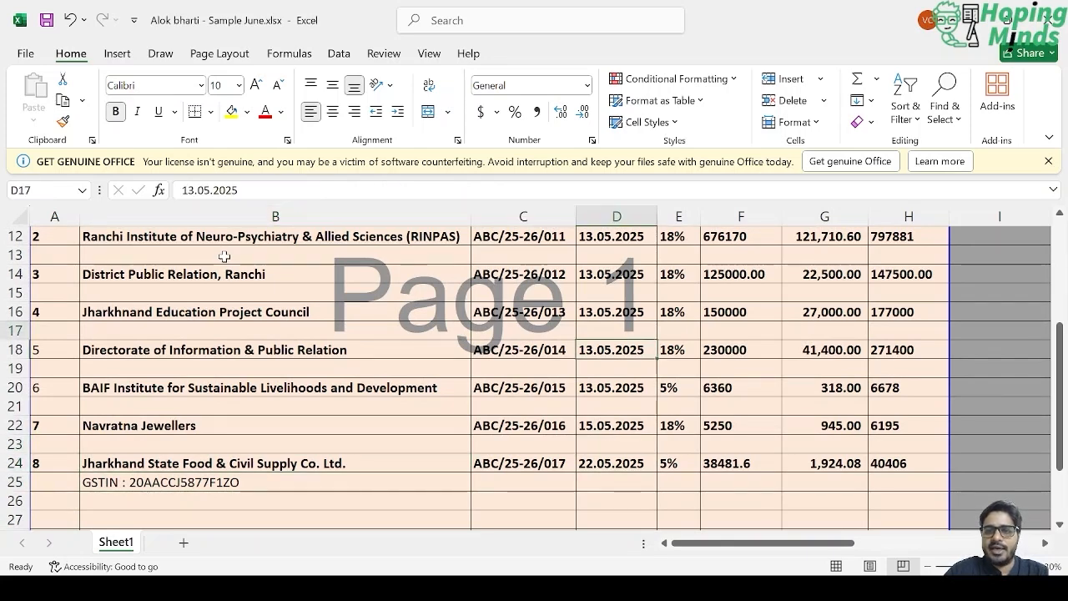
{"action": "key", "text": "Down"}
{"action": "key", "text": "Down"}
{"action": "key", "text": "Down"}
{"action": "key", "text": "Down"}
{"action": "key", "text": "Down"}
{"action": "key", "text": "Down"}
{"action": "key", "text": "Down"}
{"action": "key", "text": "Down"}
{"action": "key", "text": "Down"}
{"action": "key", "text": "Down"}
{"action": "key", "text": "Down"}
{"action": "key", "text": "Down"}
{"action": "key", "text": "Down"}
{"action": "key", "text": "Down"}
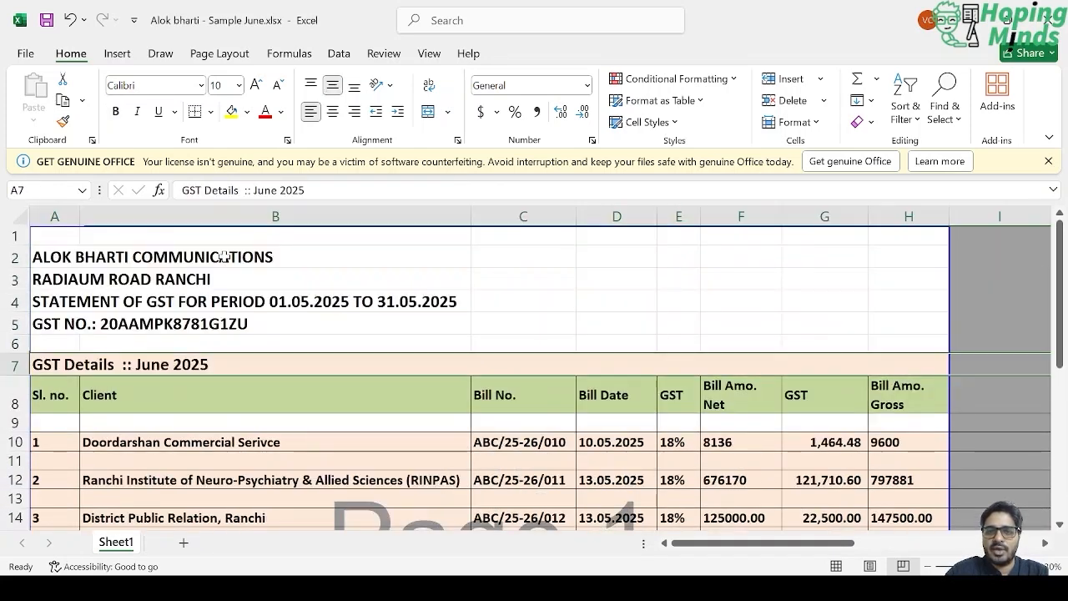
{"action": "key", "text": "Down"}
{"action": "key", "text": "Down"}
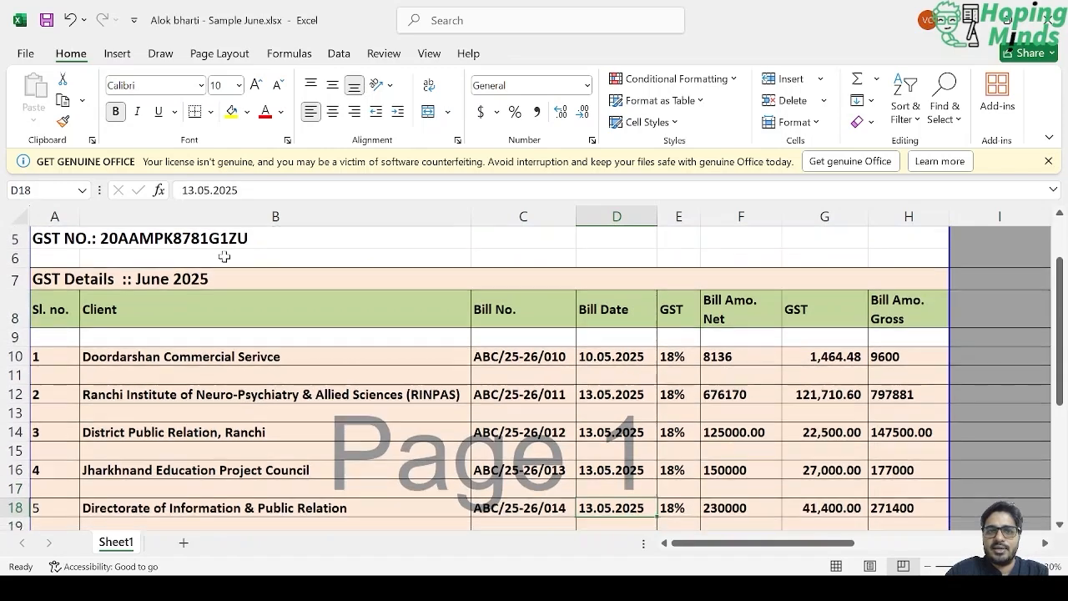
Change the Doordarshan bill's date in D10 to 10.06.2025.
{"action": "key", "text": "Up"}
{"action": "key", "text": "Up"}
{"action": "key", "text": "Up"}
{"action": "key", "text": "Up"}
{"action": "key", "text": "Up"}
{"action": "key", "text": "Up"}
{"action": "key", "text": "Up"}
{"action": "key", "text": "Up"}
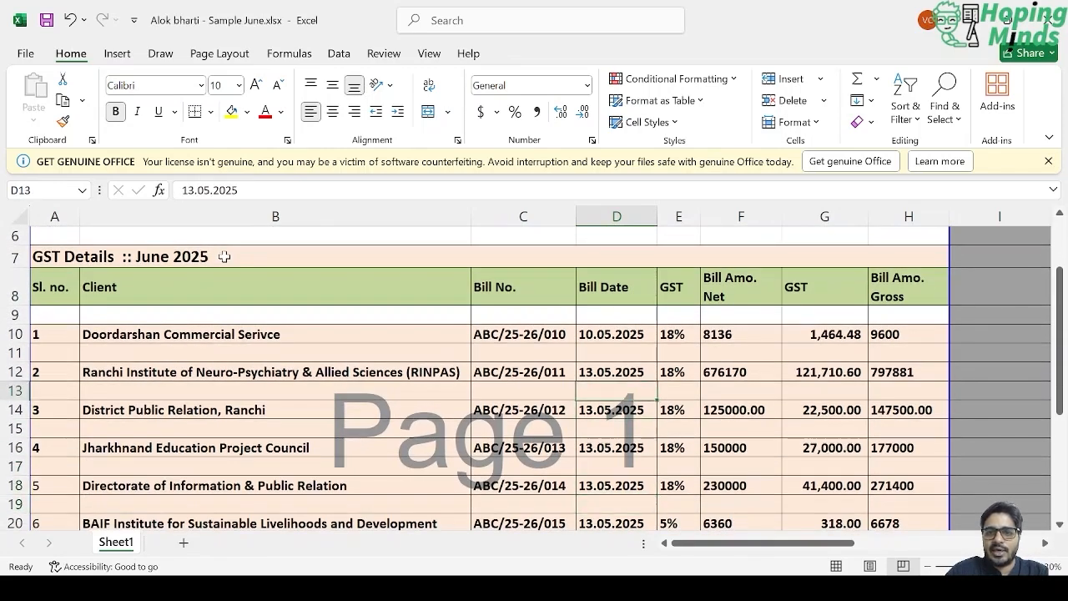
{"action": "key", "text": "F2"}
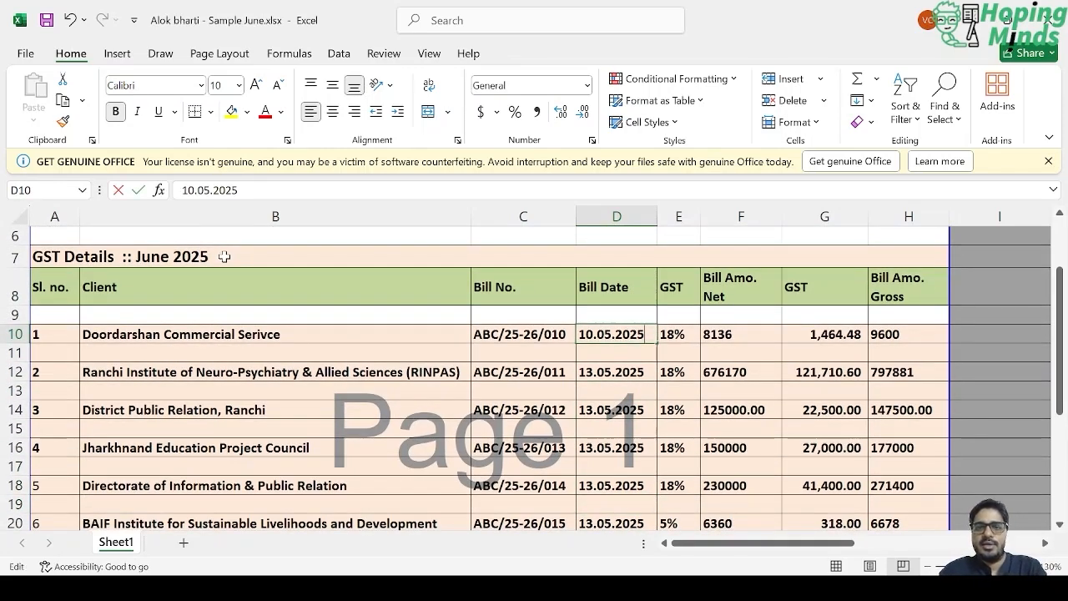
{"action": "key", "text": "BackSpace"}
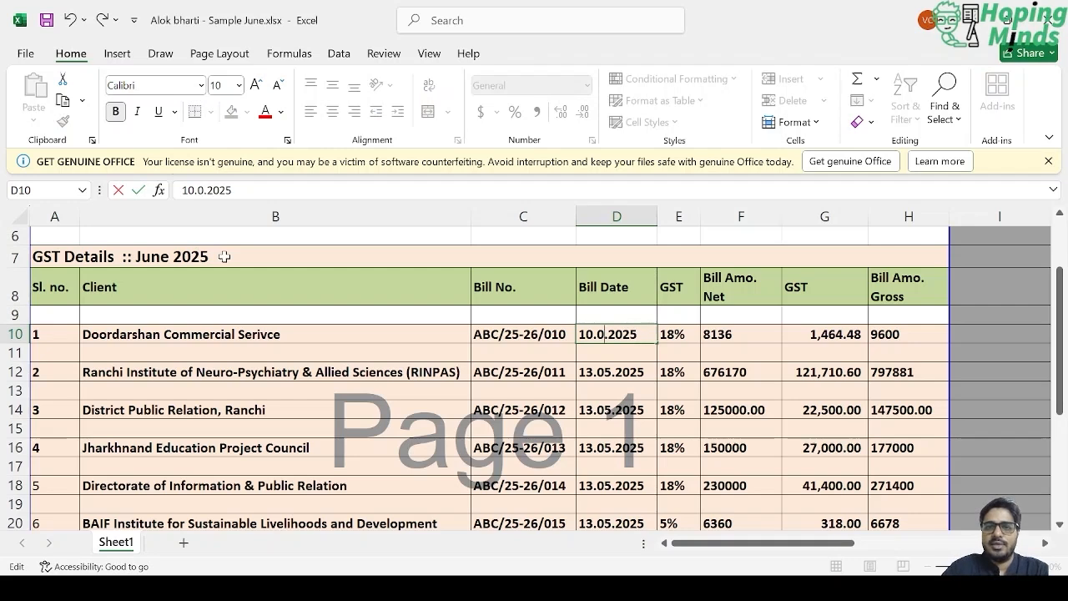
{"action": "type", "text": "6"}
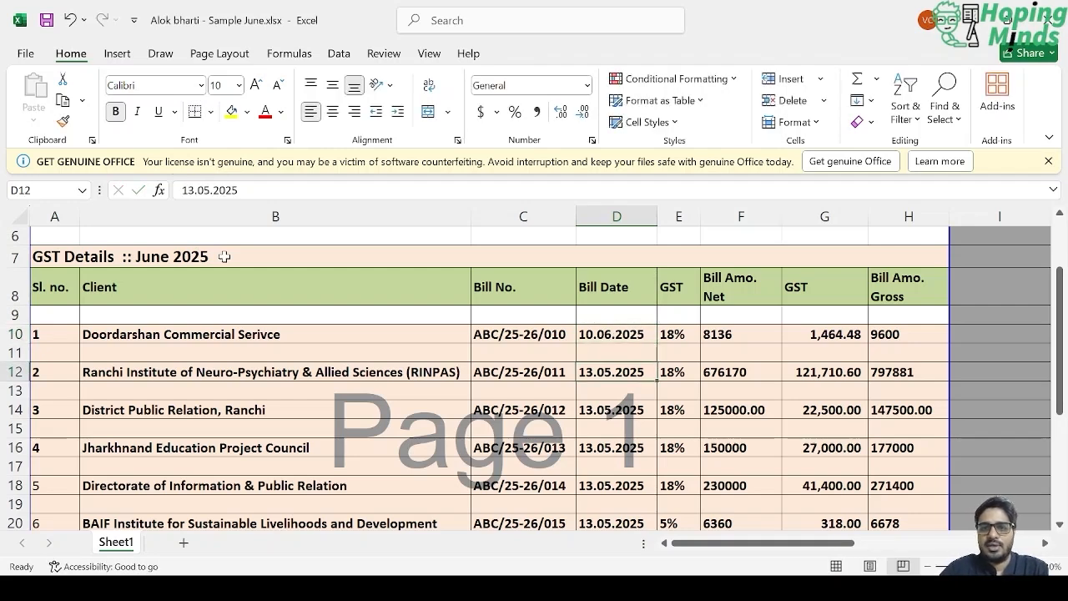
Change the RINPAS bill's date in D12 to 13.06.2025.
{"action": "key", "text": "F2"}
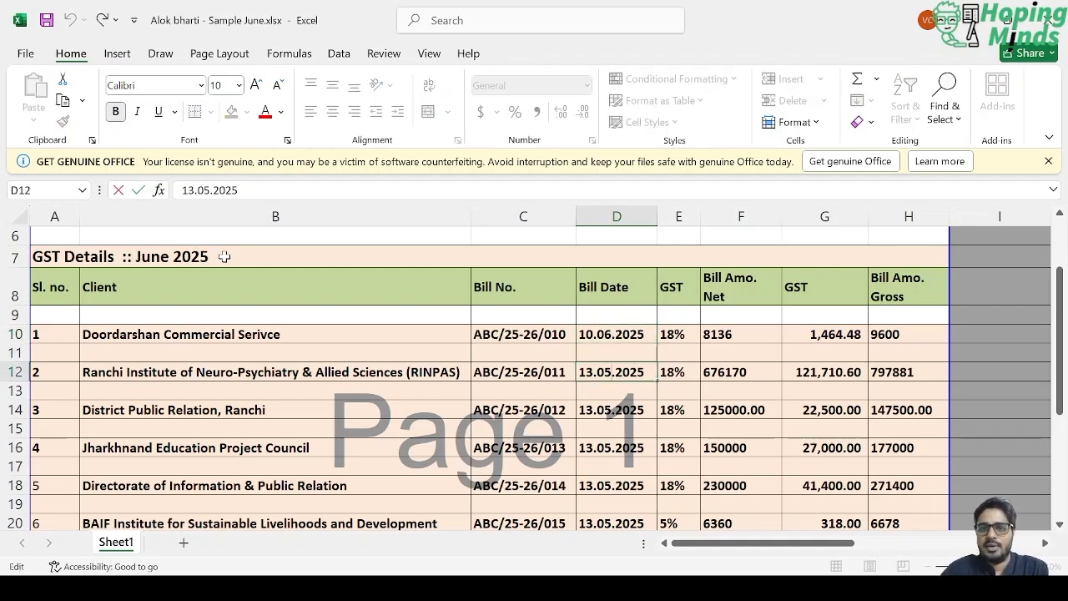
{"action": "key", "text": "Left"}
{"action": "key", "text": "Left"}
{"action": "key", "text": "Left"}
{"action": "key", "text": "Left"}
{"action": "key", "text": "Left"}
{"action": "key", "text": "BackSpace"}
{"action": "type", "text": "6"}
{"action": "key", "text": "Return"}
{"action": "key", "text": "Down"}
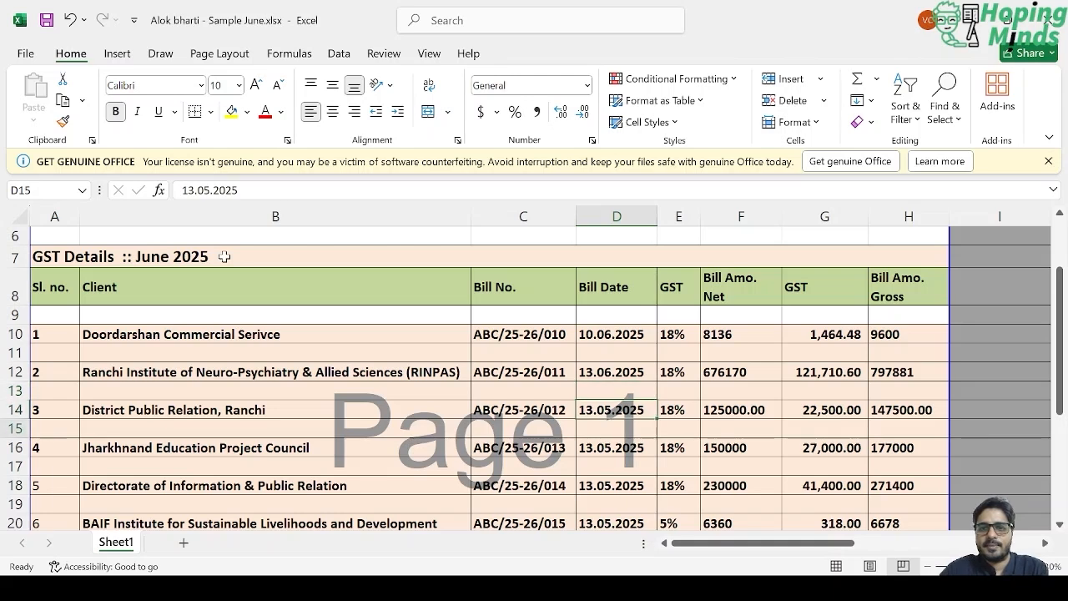
Change the month in the District Public Relation, Ranchi bill's date in D14 to 06.
{"action": "key", "text": "Down"}
{"action": "key", "text": "Up"}
{"action": "key", "text": "F2"}
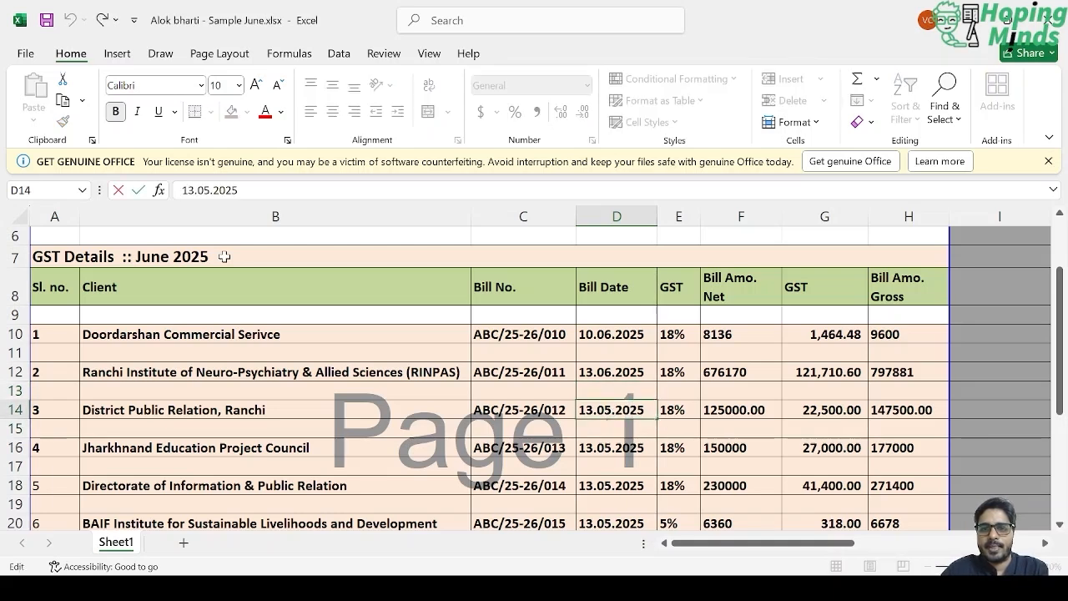
{"action": "key", "text": "Left"}
{"action": "key", "text": "Left"}
{"action": "key", "text": "Left"}
{"action": "key", "text": "Left"}
{"action": "key", "text": "Left"}
{"action": "key", "text": "BackSpace"}
{"action": "type", "text": "6"}
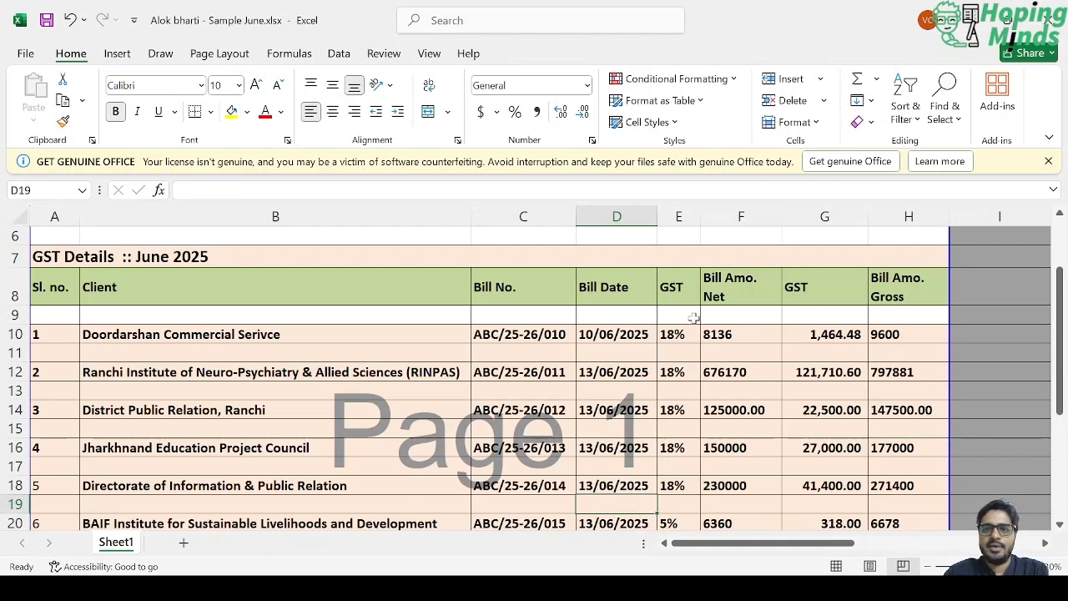
Look over the bill dates, and open the b2b,sez,de worksheet of the GSTR-1 template at its first entry row.
{"action": "scroll", "coordinate": [588, 410], "scroll_direction": "down", "scroll_amount": 3}
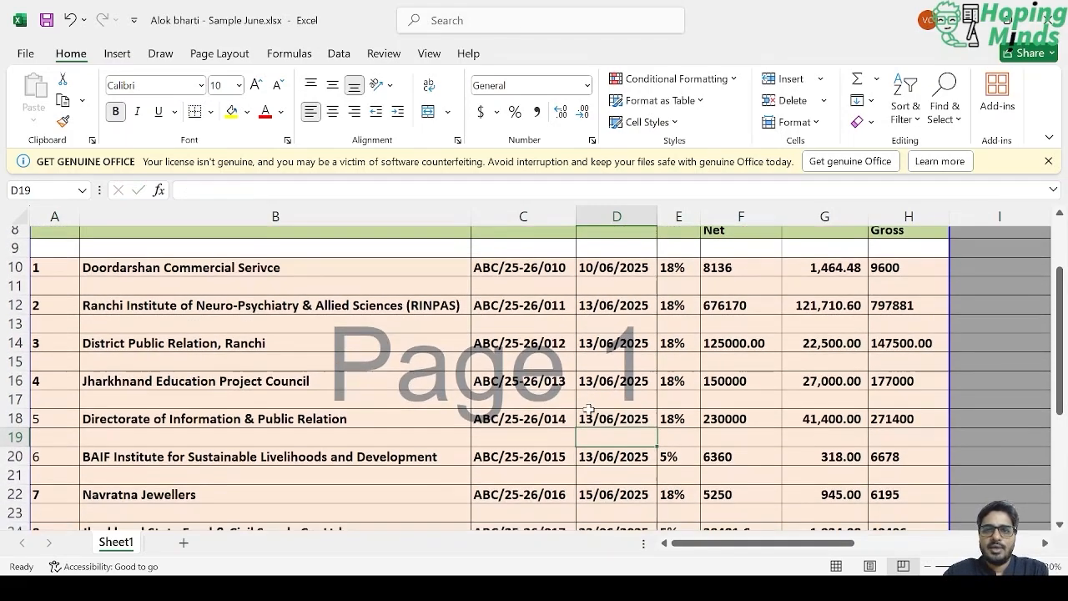
{"action": "scroll", "coordinate": [588, 410], "scroll_direction": "up", "scroll_amount": 1}
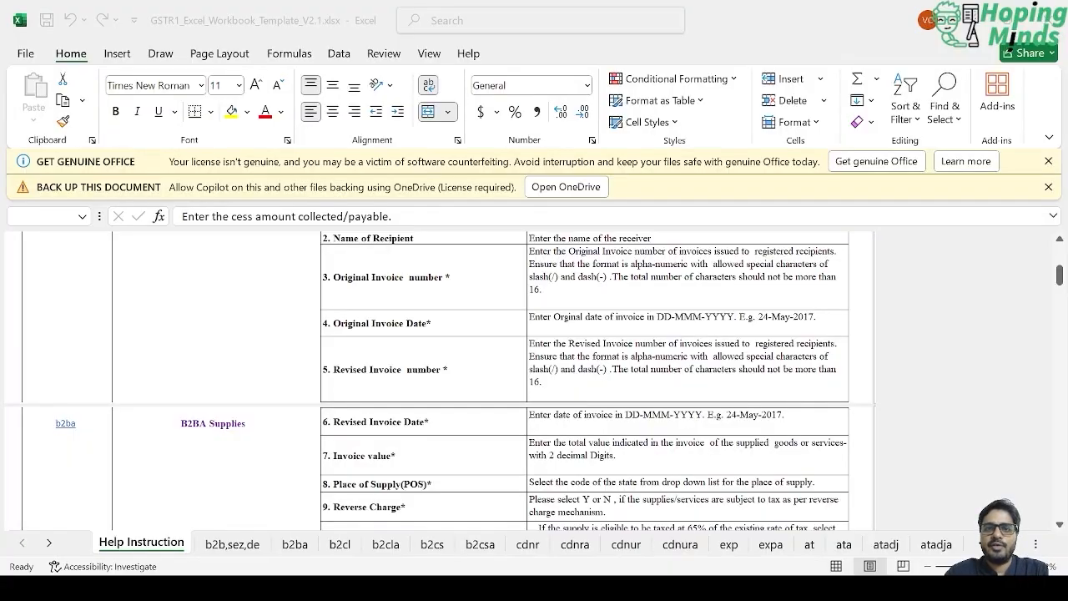
{"action": "left_click", "coordinate": [232, 544]}
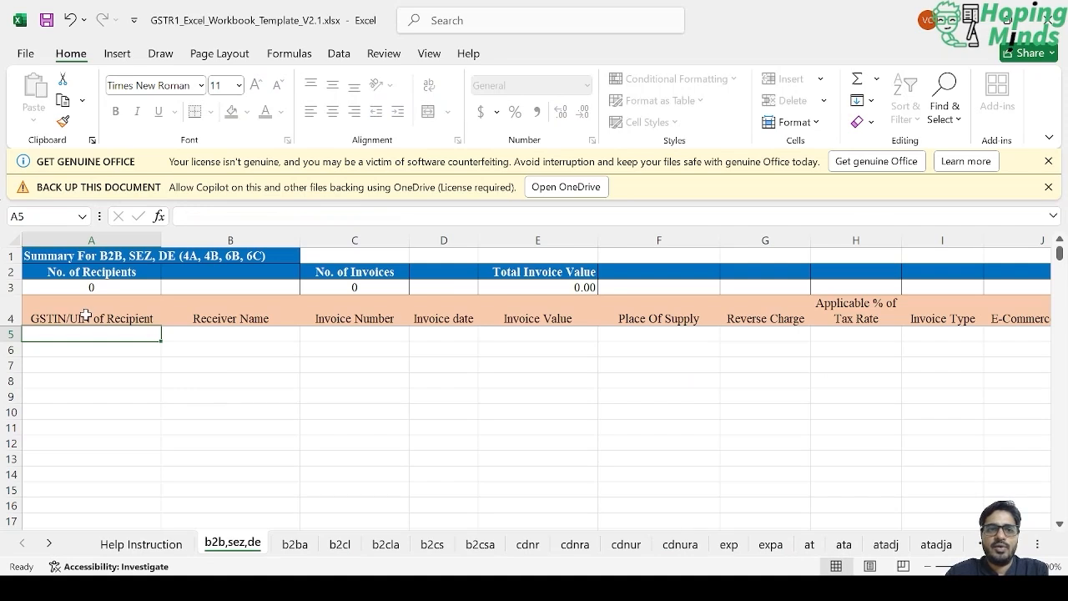
{"action": "key", "text": "Right"}
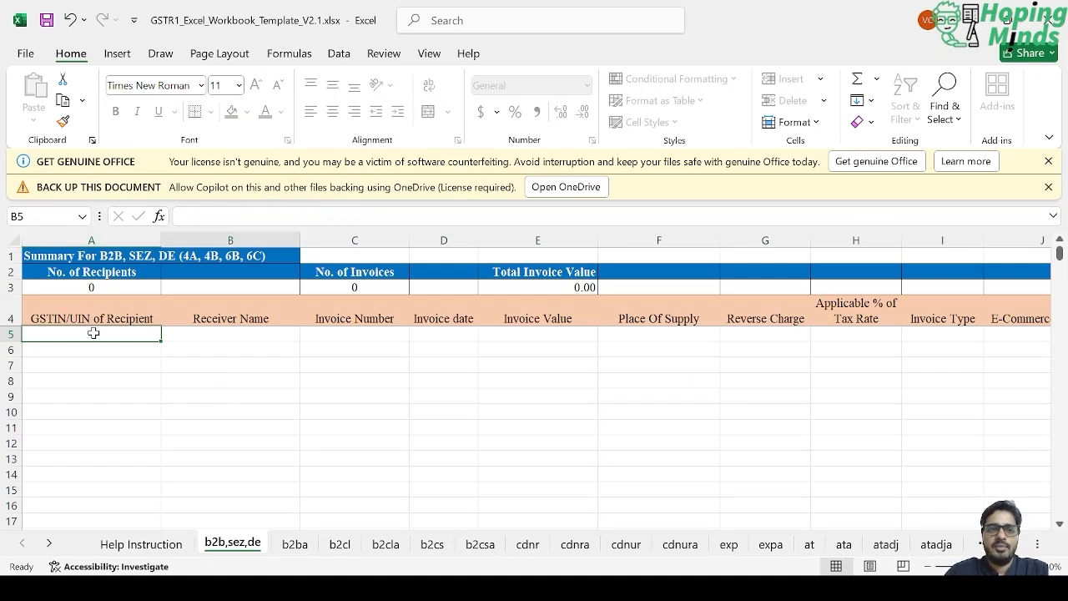
{"action": "key", "text": "Left"}
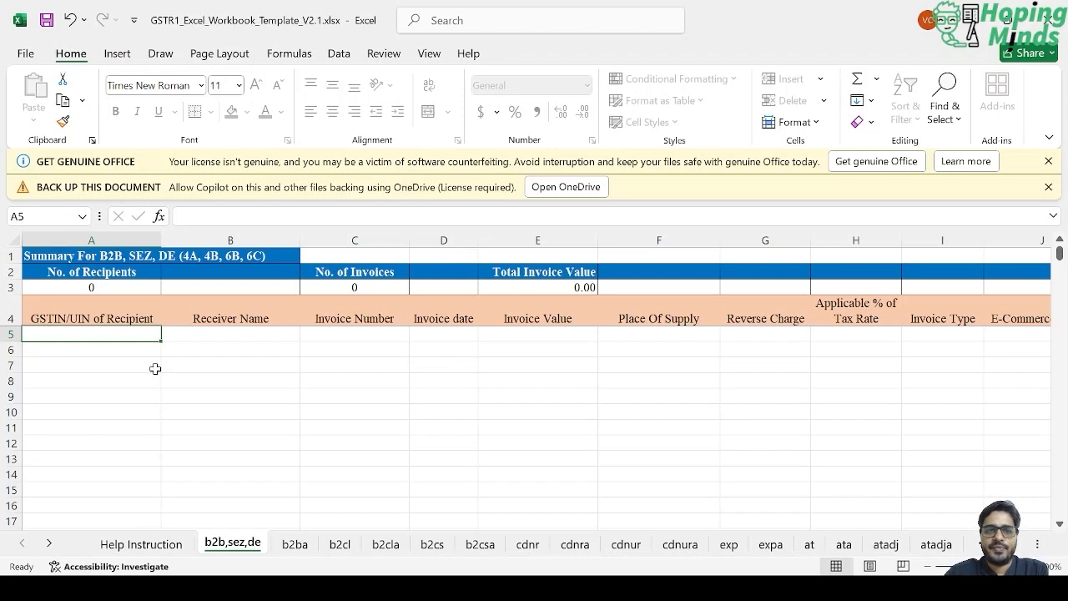
Copy the GSTIN of Jharkhand State Food & Civil Supply Co. Ltd. from the sample workbook into GSTIN/UIN of Recipient cell A5.
{"action": "key", "text": "alt+Tab"}
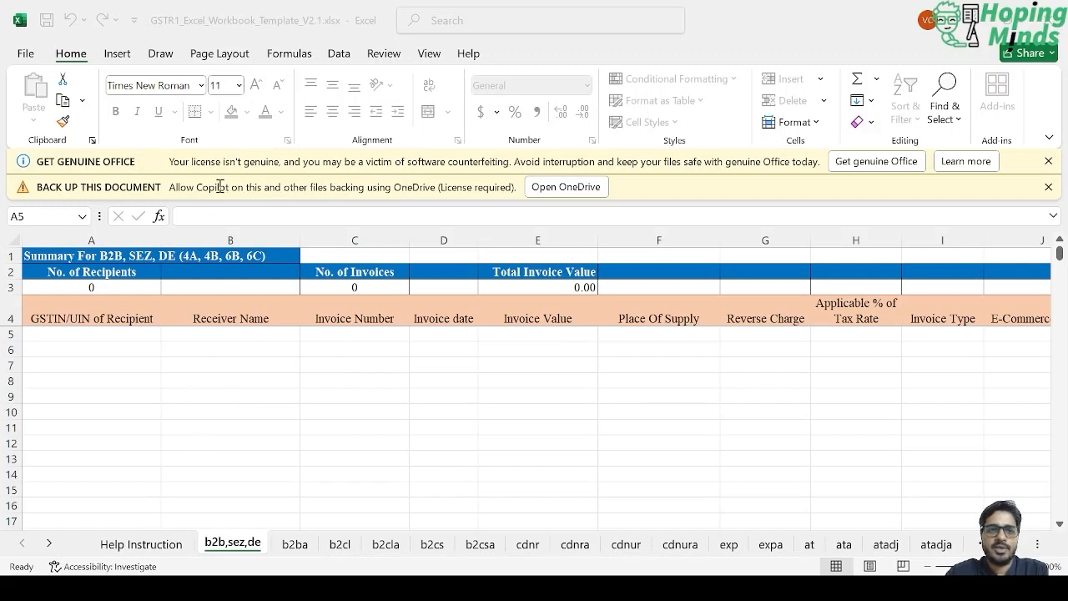
{"action": "key", "text": "F2"}
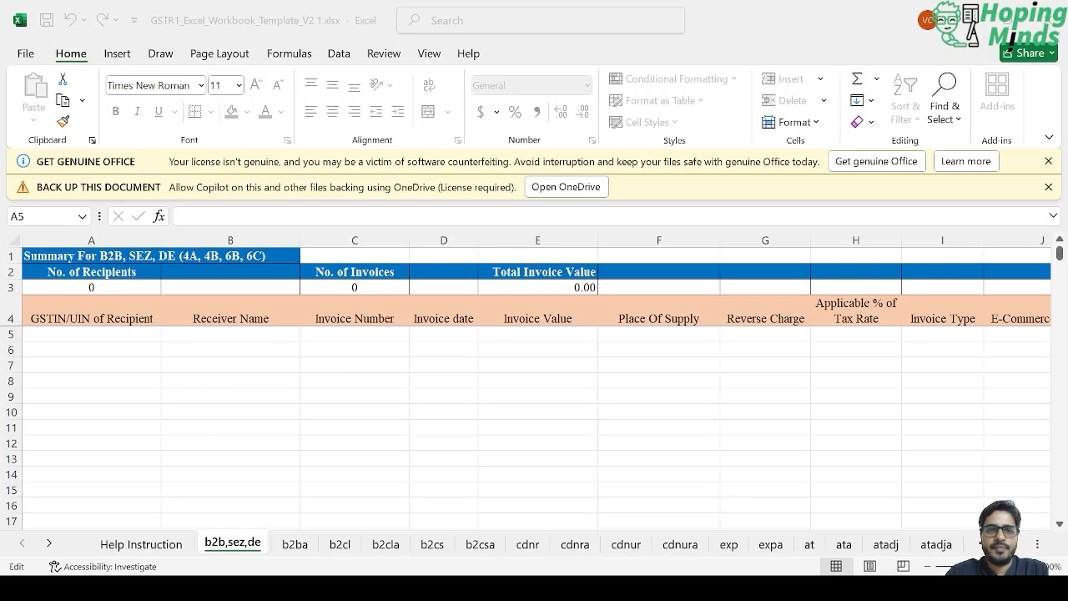
{"action": "key", "text": "Escape"}
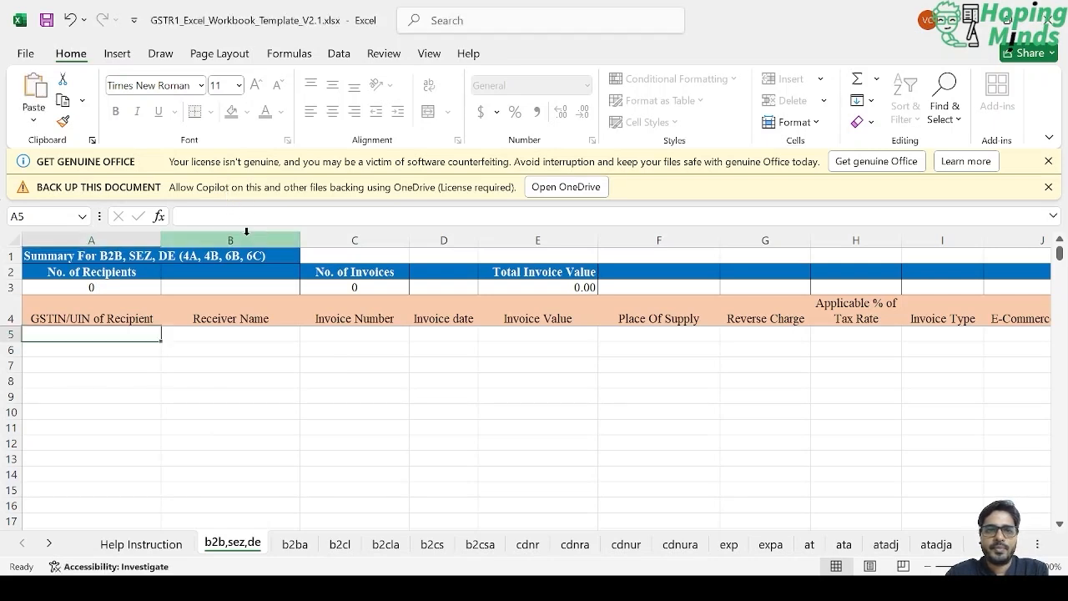
{"action": "left_click", "coordinate": [243, 215]}
{"action": "key", "text": "ctrl+v"}
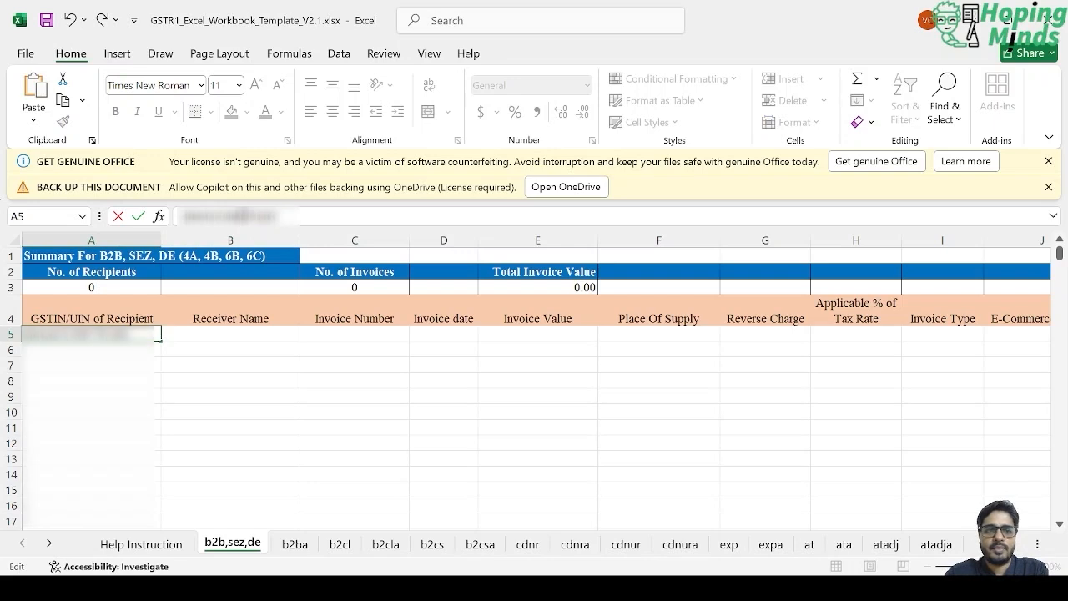
{"action": "key", "text": "ctrl+Return"}
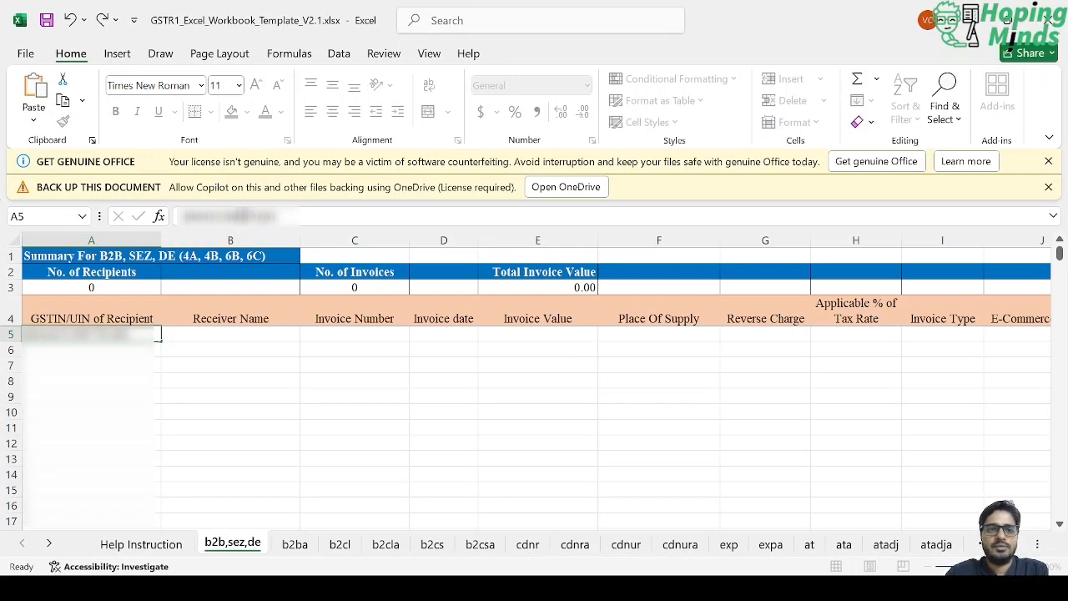
Copy the client name Jharkhand State Food & Civil Supply Co. Ltd. from the sample workbook into Receiver Name cell B5.
{"action": "key", "text": "Down"}
{"action": "key", "text": "Right"}
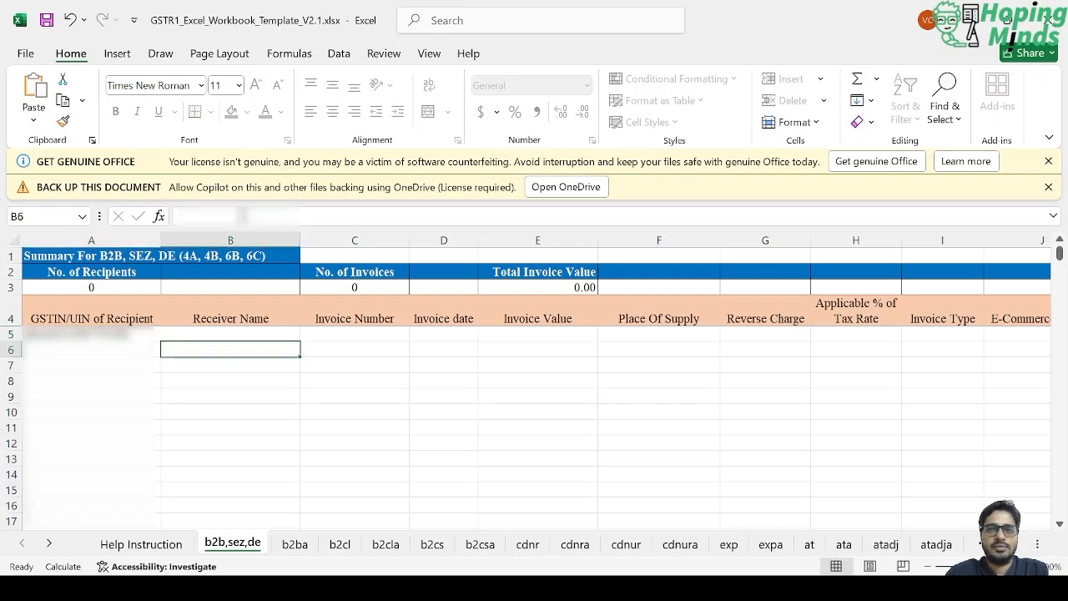
{"action": "left_click", "coordinate": [207, 329]}
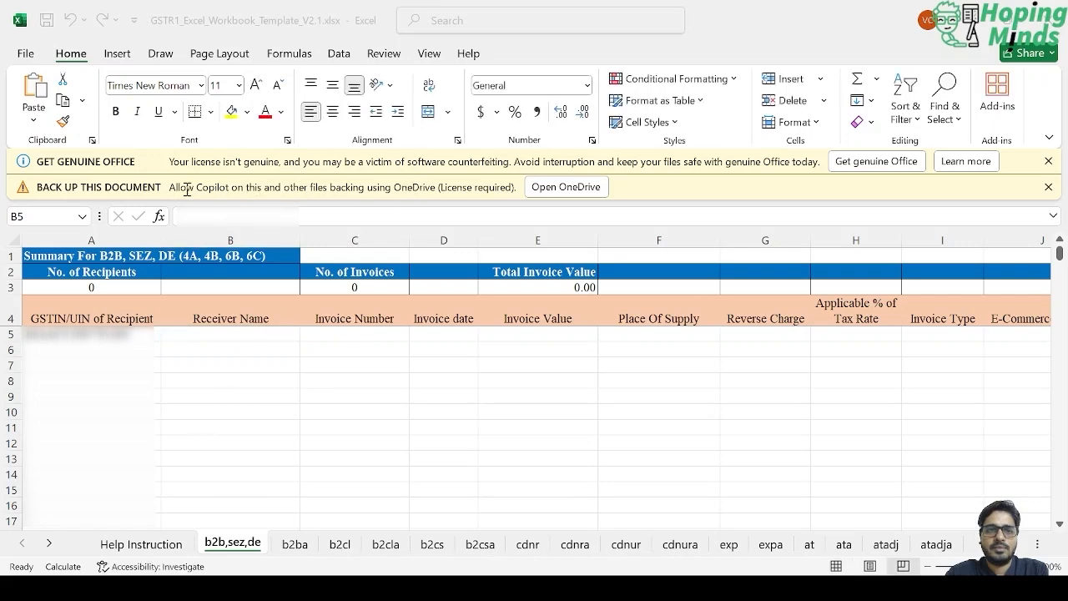
{"action": "left_click", "coordinate": [144, 190]}
{"action": "key", "text": "Escape"}
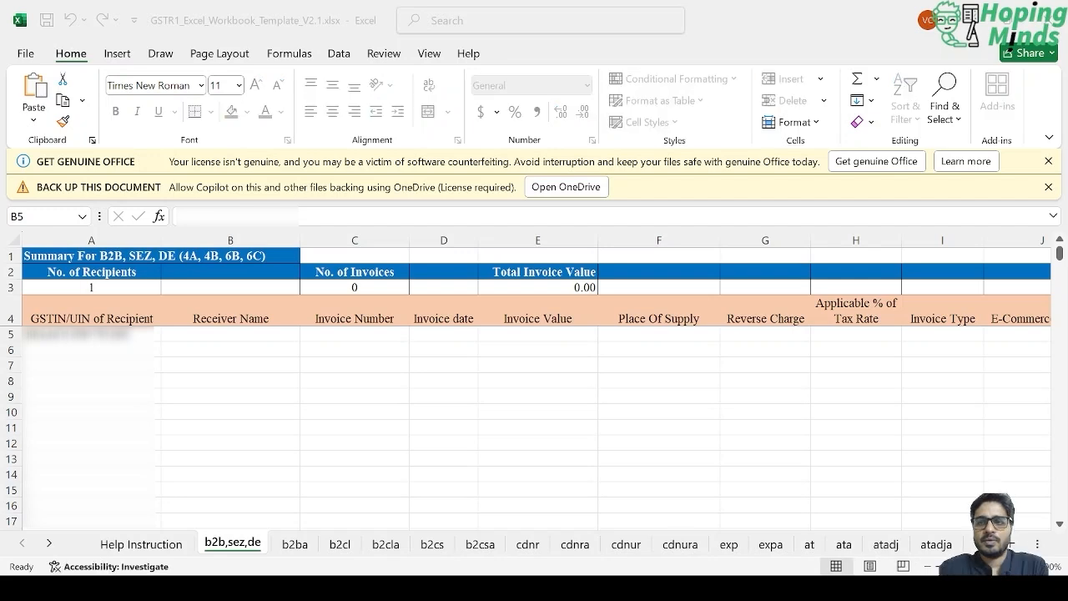
{"action": "left_click", "coordinate": [443, 215]}
{"action": "key", "text": "ctrl+v"}
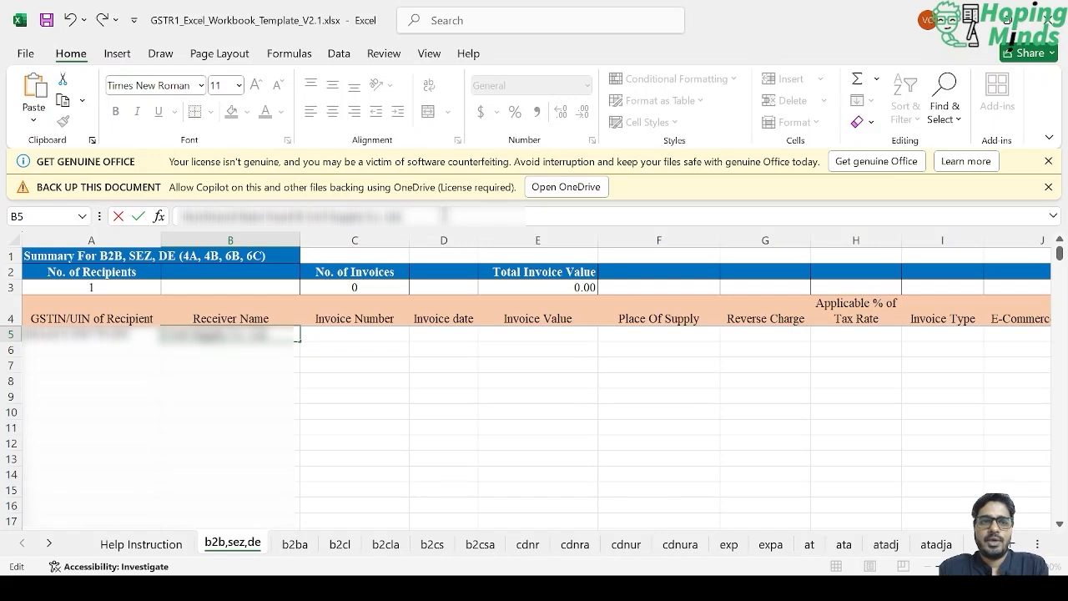
{"action": "key", "text": "Tab"}
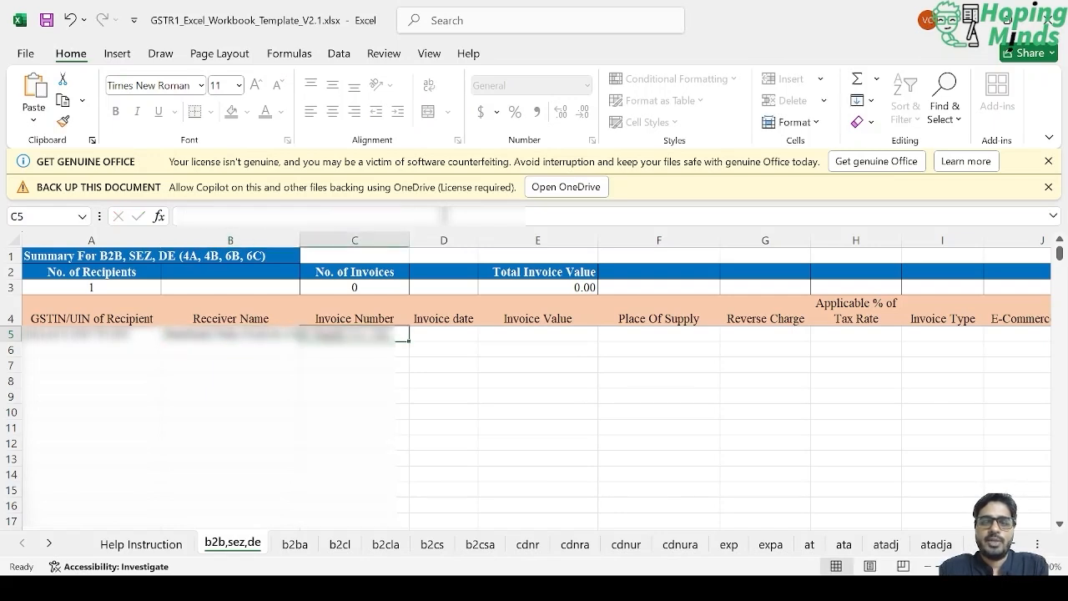
Copy the bill number ABC/25-26/017 from the sample workbook into Invoice Number cell C5.
{"action": "key", "text": "alt+Tab"}
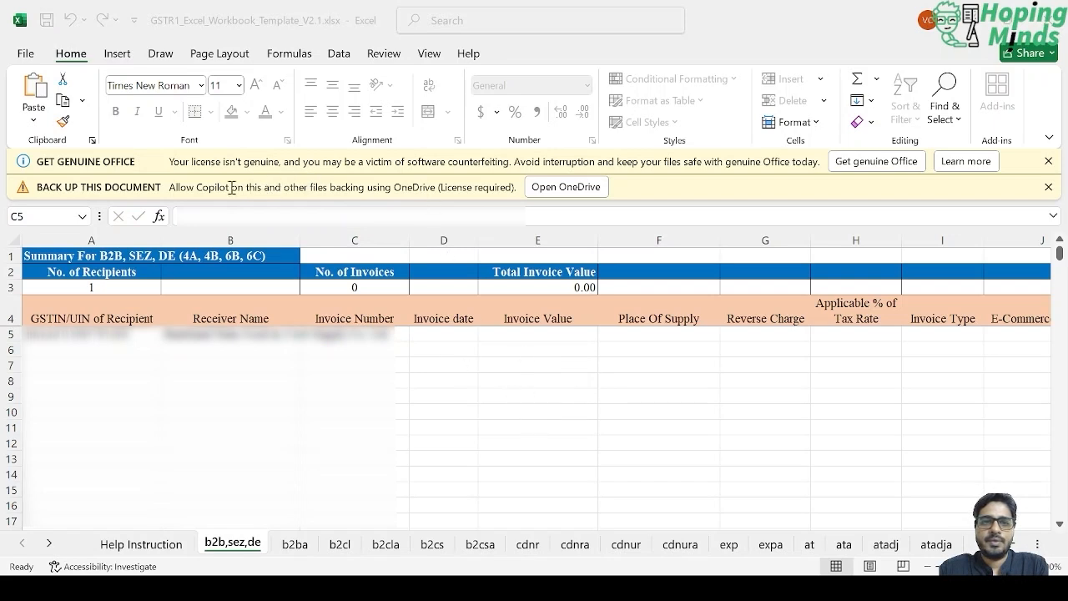
{"action": "key", "text": "F2"}
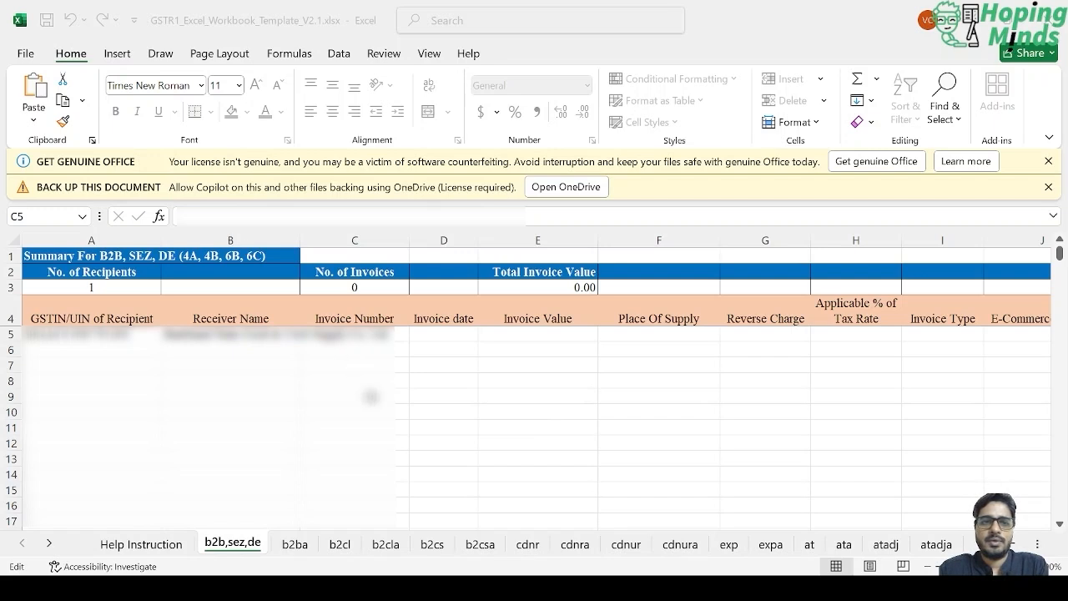
{"action": "key", "text": "Escape"}
{"action": "key", "text": "alt+Tab"}
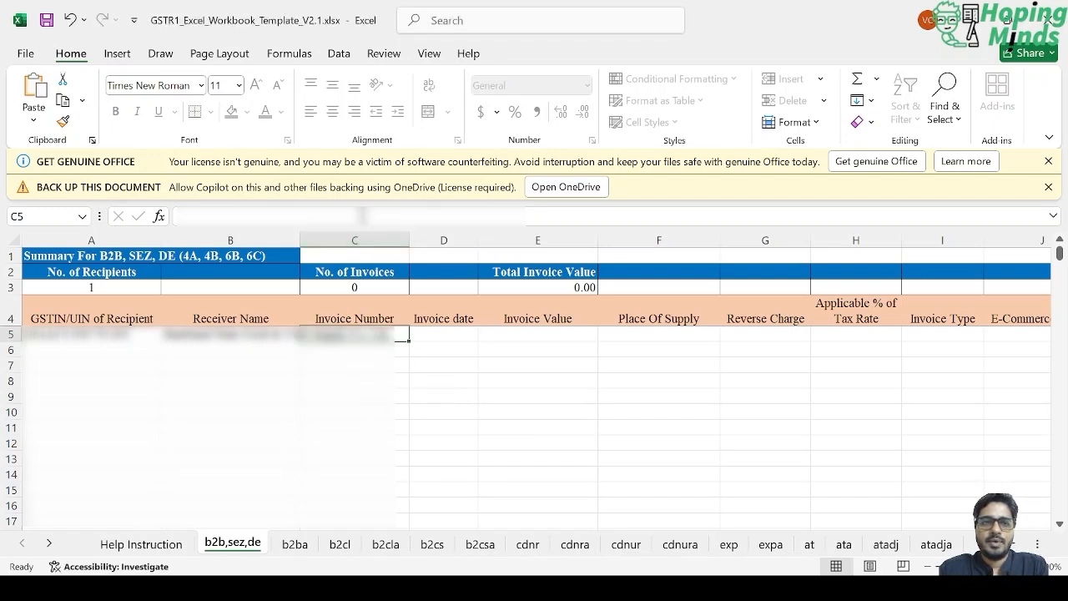
{"action": "key", "text": "F2"}
{"action": "type", "text": "ABC/25-26/017"}
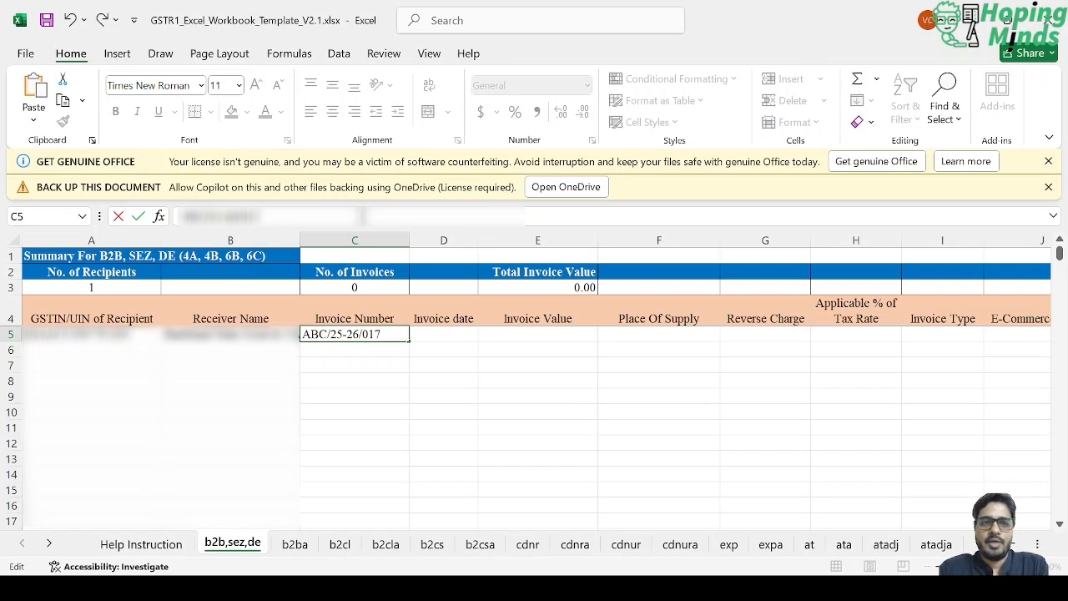
{"action": "key", "text": "ctrl+Return"}
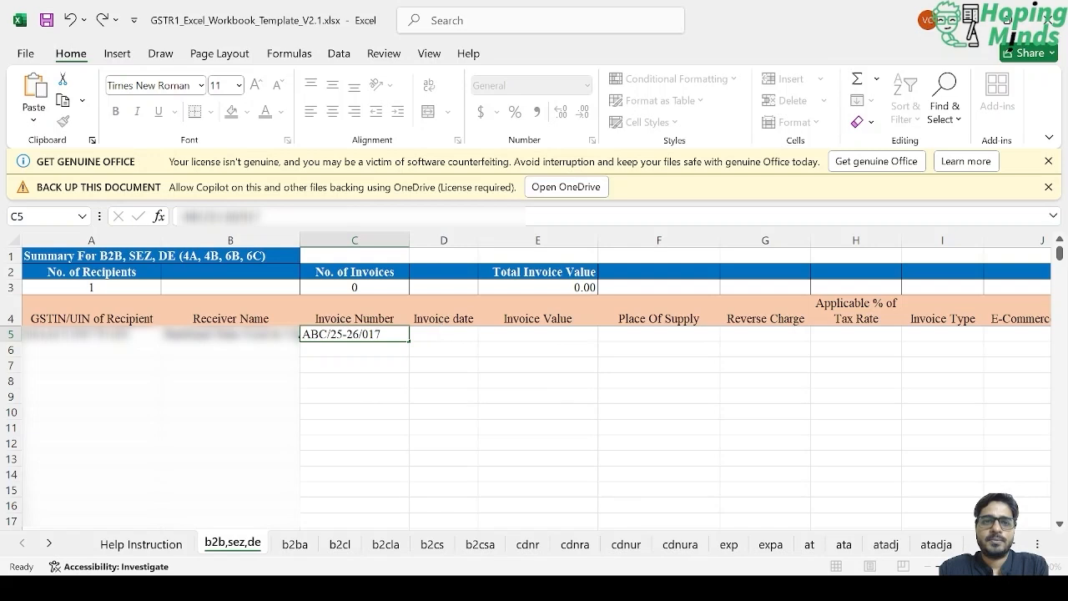
Check the bill date in the sample workbook and enter 22/06/2025 in Invoice date cell D5 of the template.
{"action": "key", "text": "alt+Tab"}
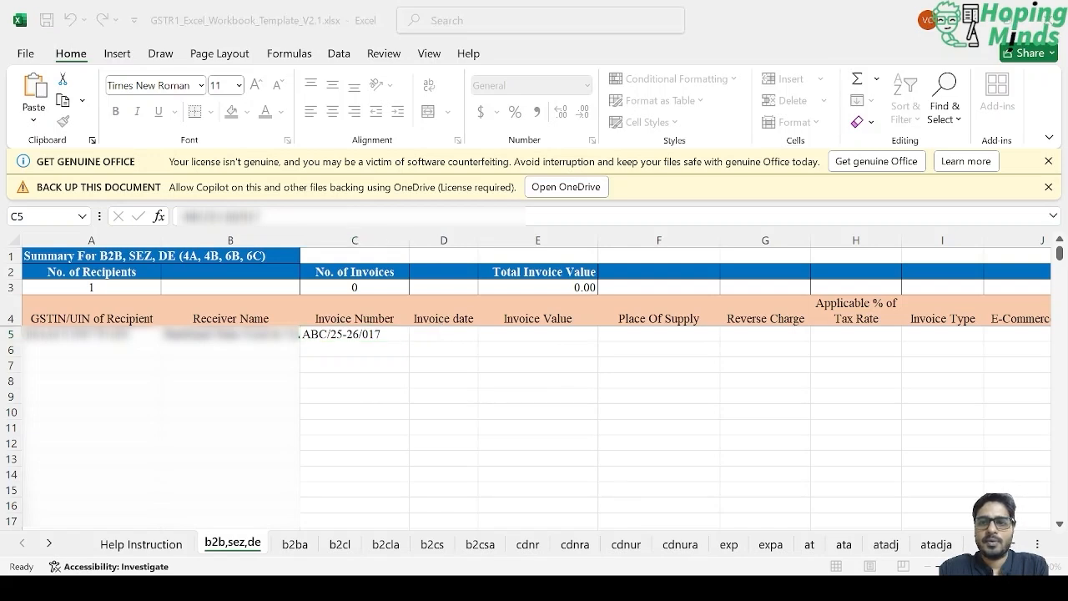
{"action": "left_click", "coordinate": [444, 334]}
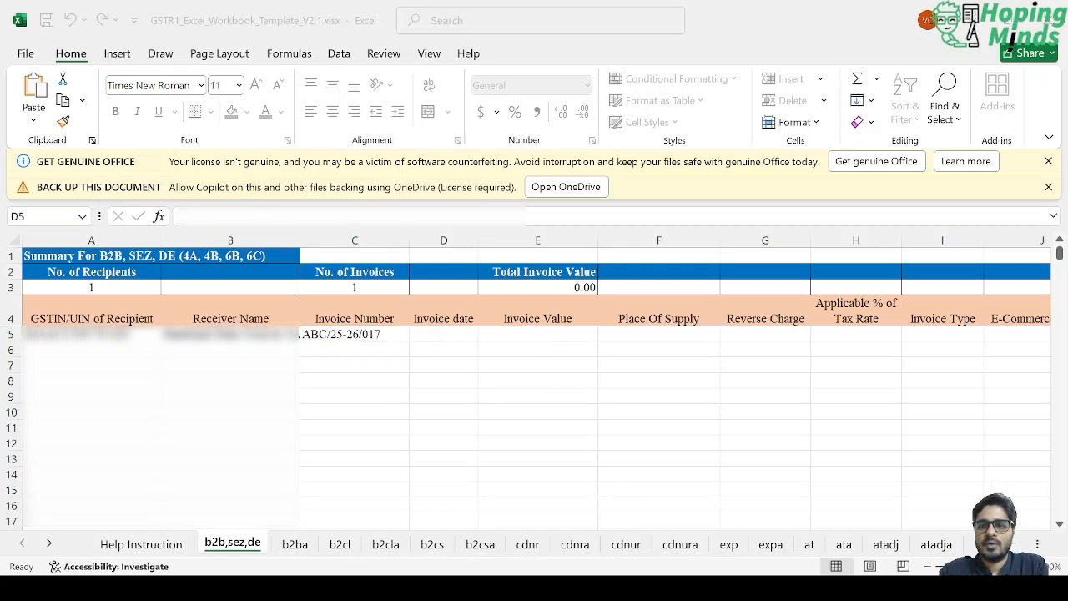
{"action": "key", "text": "alt+Tab"}
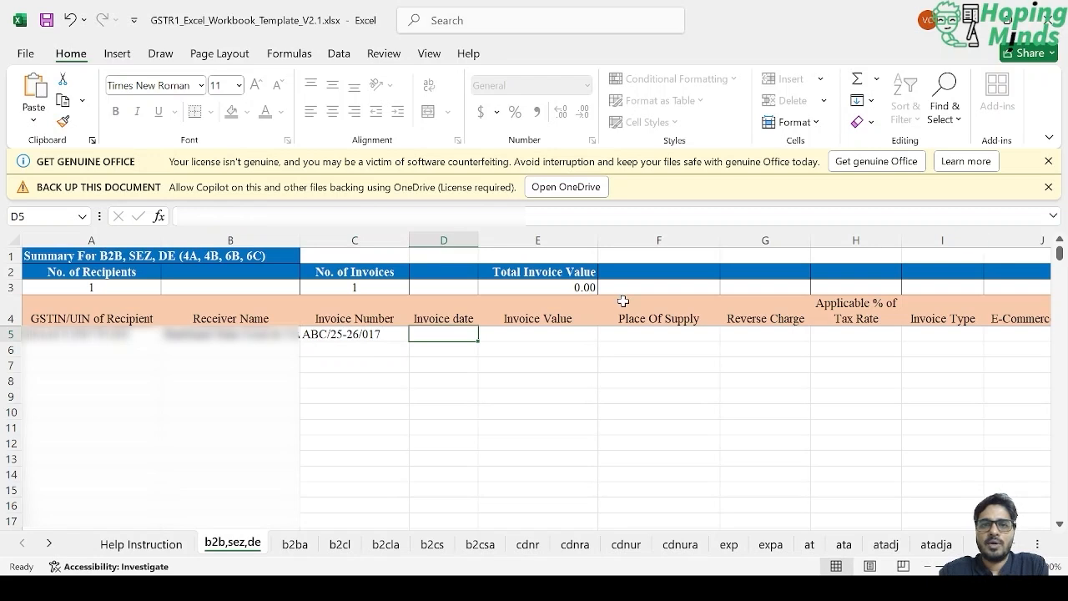
{"action": "left_click", "coordinate": [536, 222]}
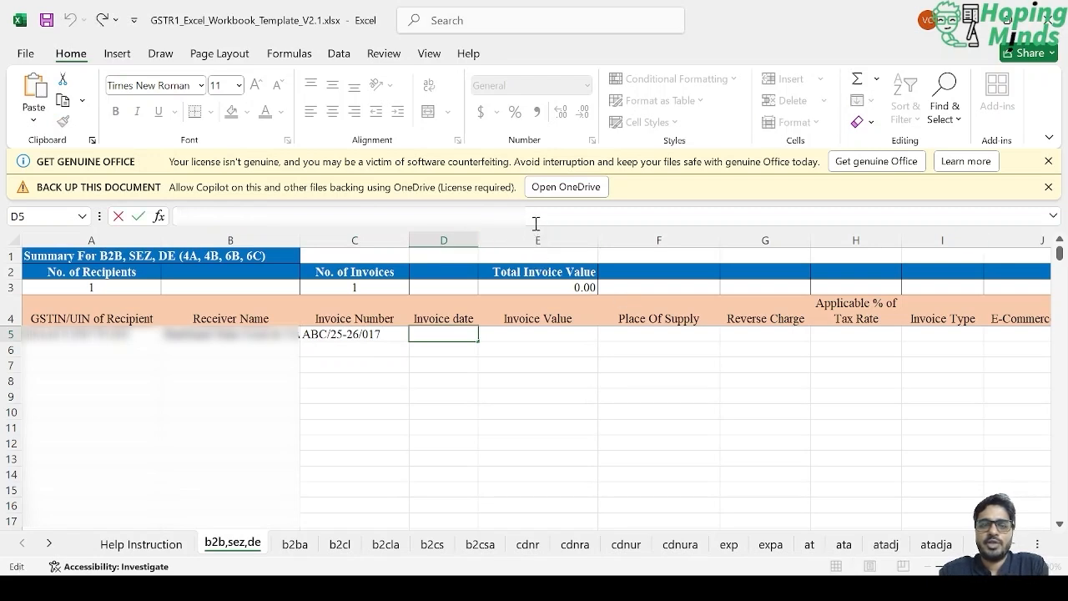
{"action": "type", "text": "22/06/2025"}
{"action": "key", "text": "Return"}
{"action": "key", "text": "Up"}
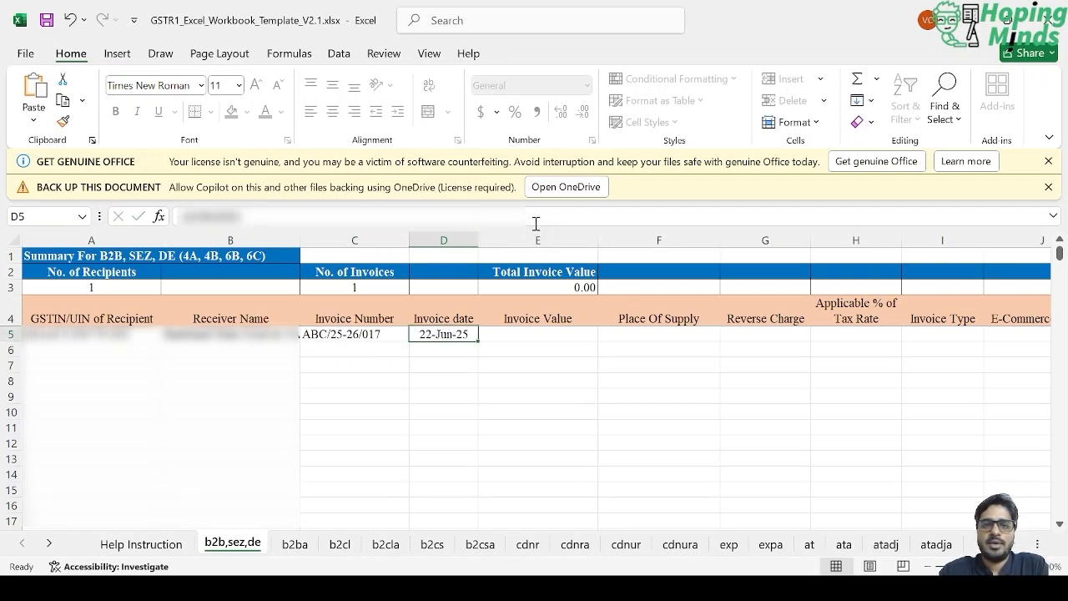
Look up the bill's total in the sample workbook and enter 40406 in Invoice Value cell E5.
{"action": "key", "text": "Right"}
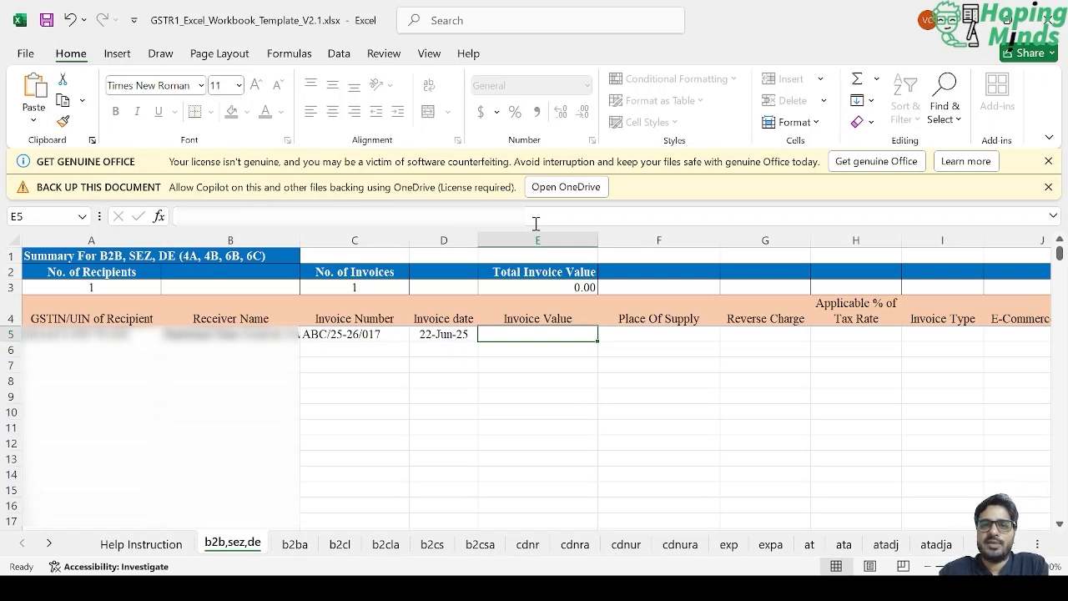
{"action": "key", "text": "alt+Tab"}
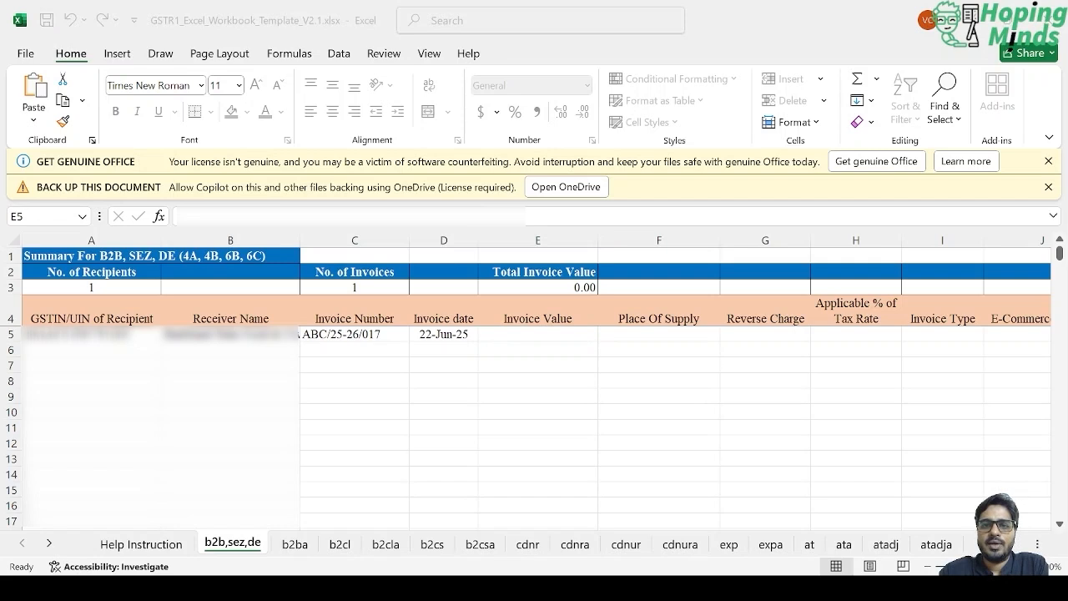
{"action": "key", "text": "alt+Tab"}
{"action": "key", "text": "alt+Tab"}
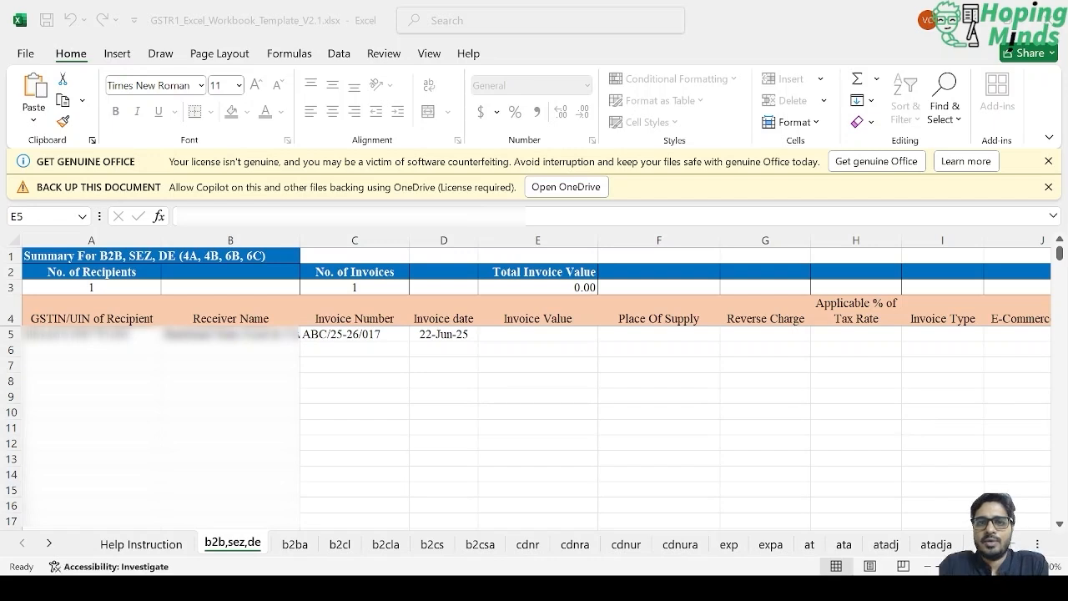
{"action": "key", "text": "alt+Tab"}
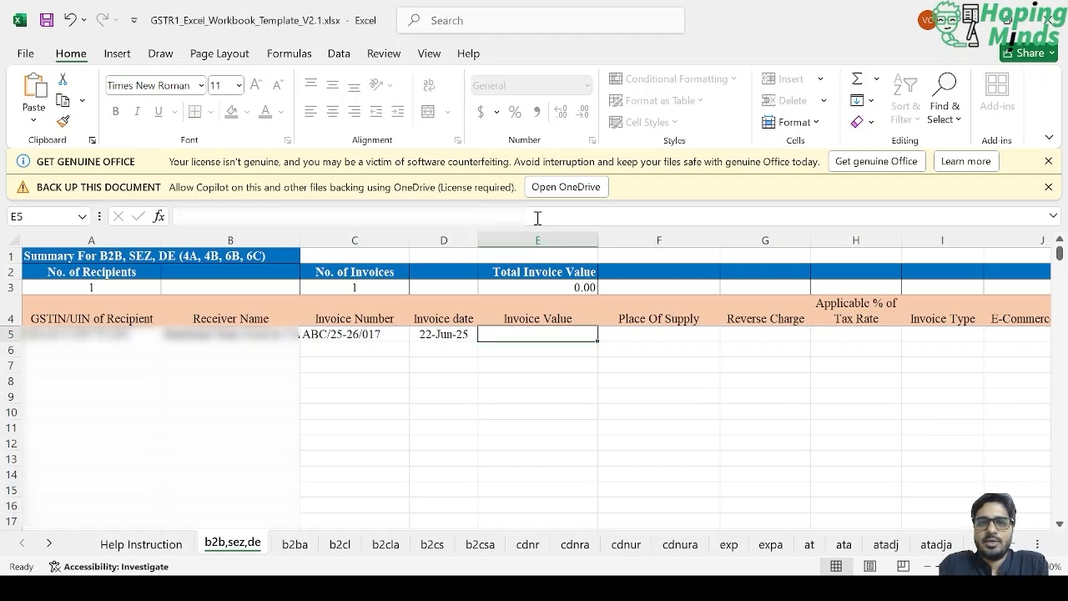
{"action": "type", "text": "40406"}
{"action": "key", "text": "Tab"}
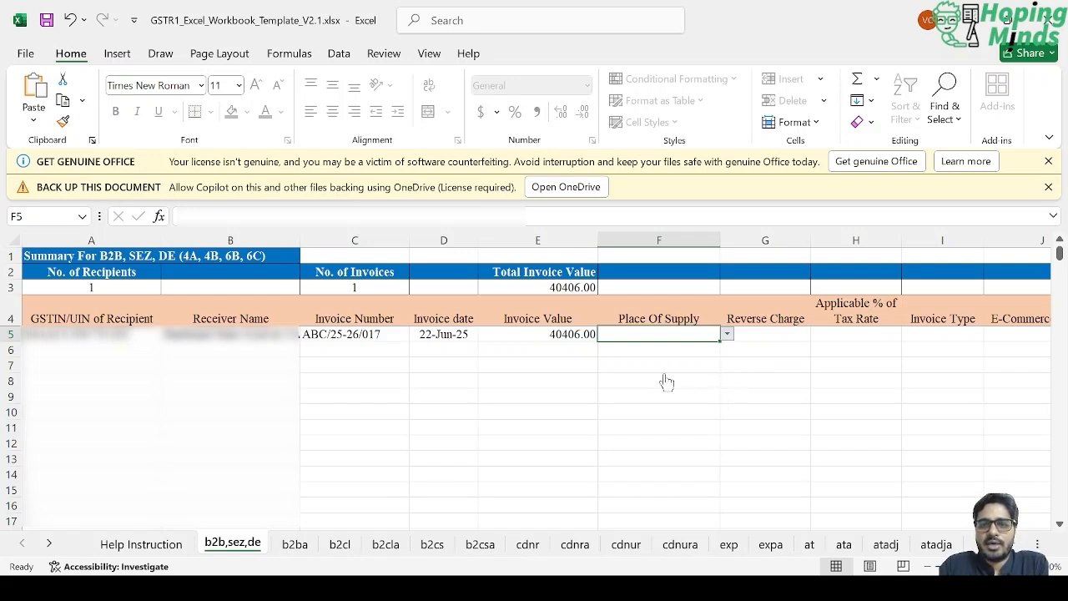
Set Place Of Supply in row 5 to 20-Jharkhand and Reverse Charge to N.
{"action": "type", "text": "20-Jharkhand"}
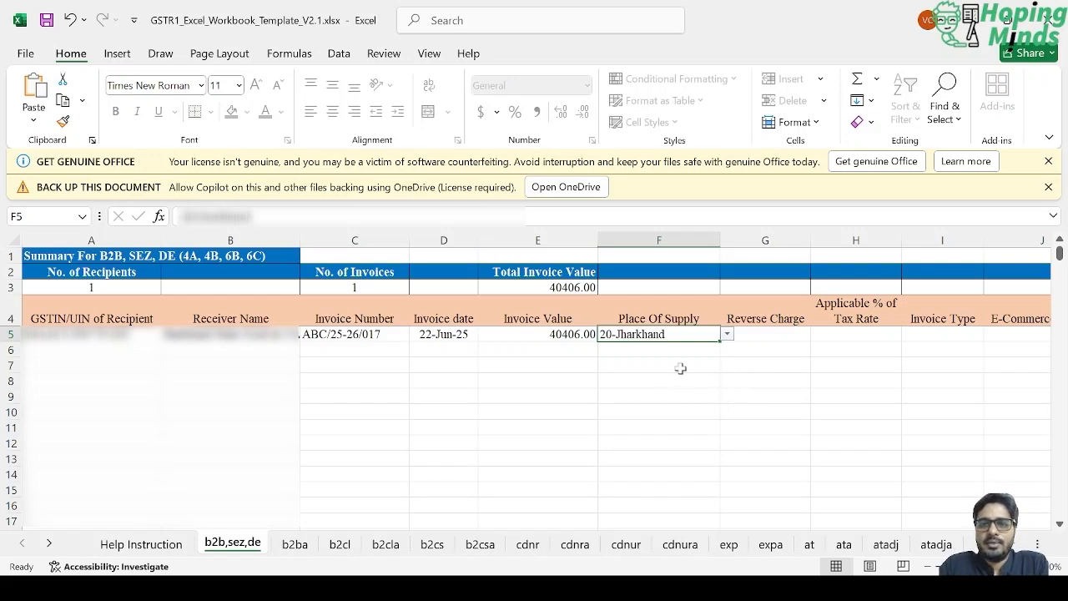
{"action": "left_click", "coordinate": [781, 338]}
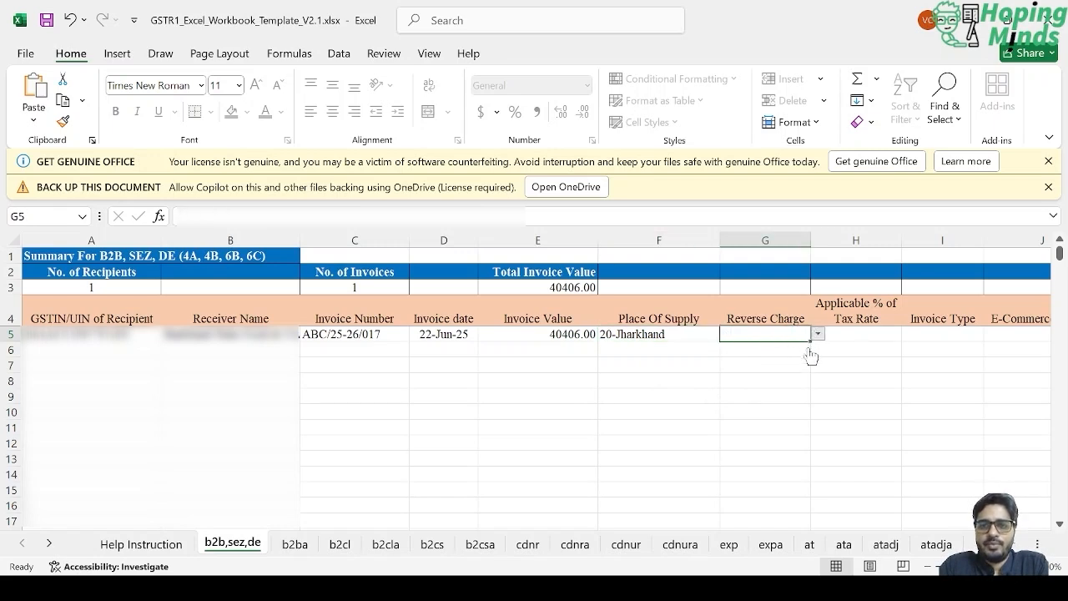
{"action": "type", "text": "N"}
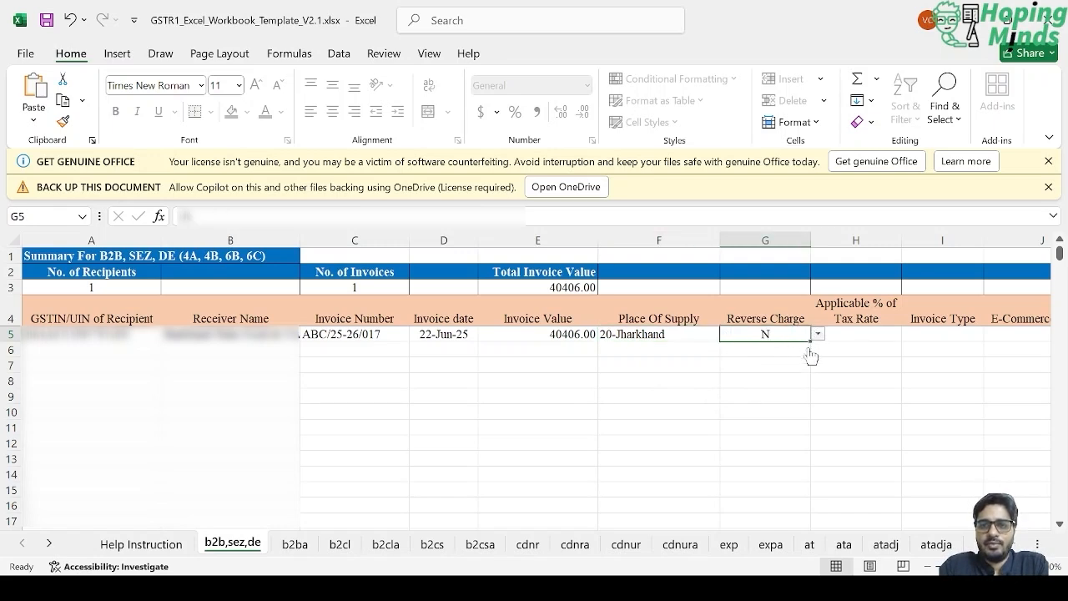
Leave Applicable % of Tax Rate blank and set Invoice Type in cell I5 to Regular B2B.
{"action": "left_click", "coordinate": [931, 335]}
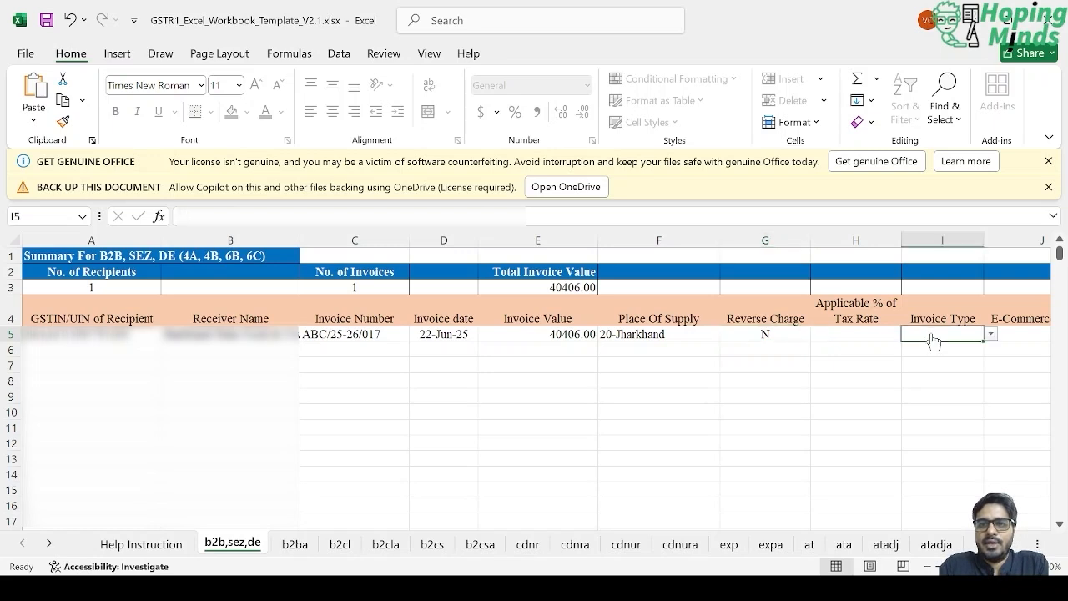
{"action": "left_click", "coordinate": [874, 338]}
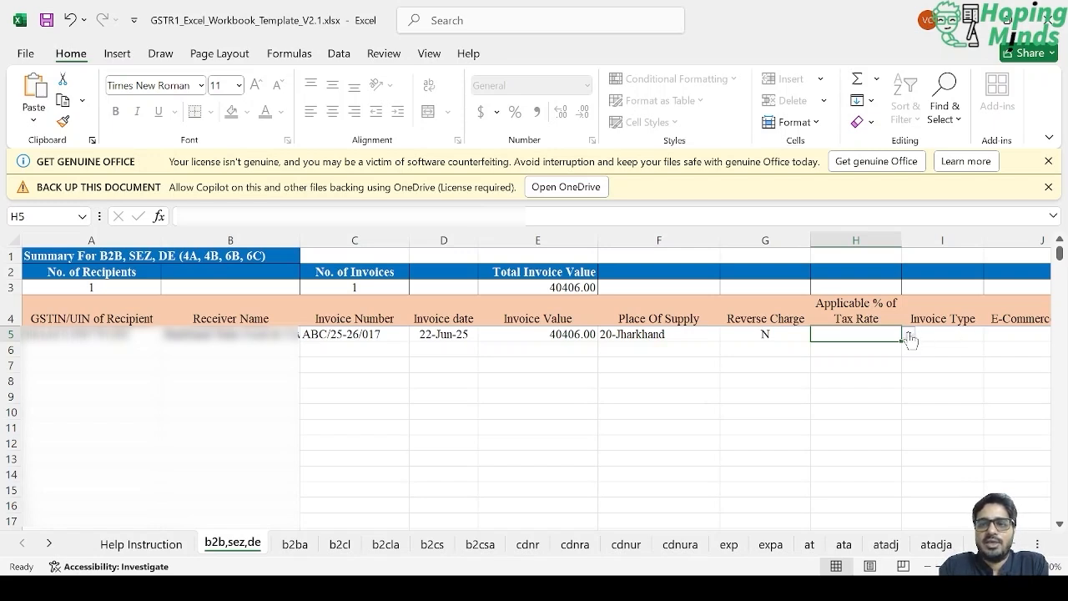
{"action": "left_click", "coordinate": [959, 338]}
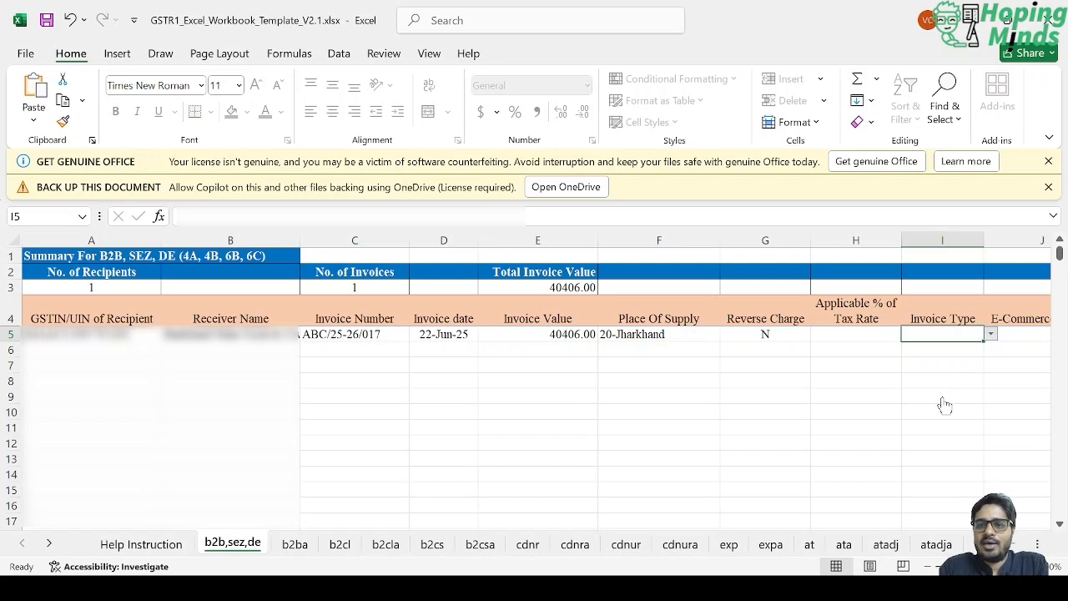
{"action": "left_click", "coordinate": [981, 352]}
Leave E-Commerce GSTIN blank, check the bill's tax rate in the sample workbook, and set Rate cell K5 to 5.00.
{"action": "left_click", "coordinate": [1015, 336]}
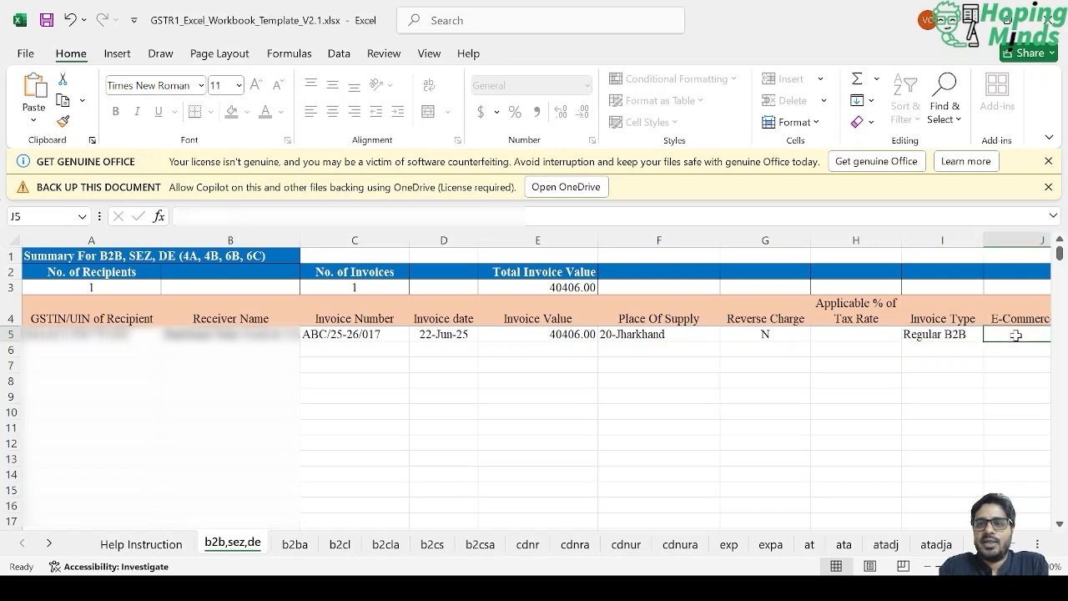
{"action": "key", "text": "Tab"}
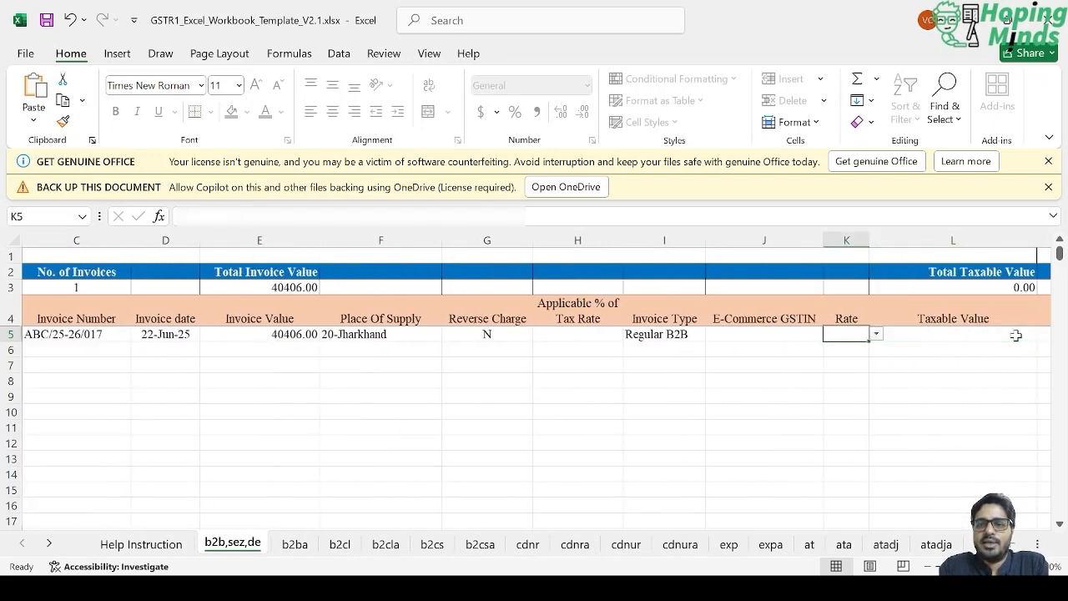
{"action": "key", "text": "Left"}
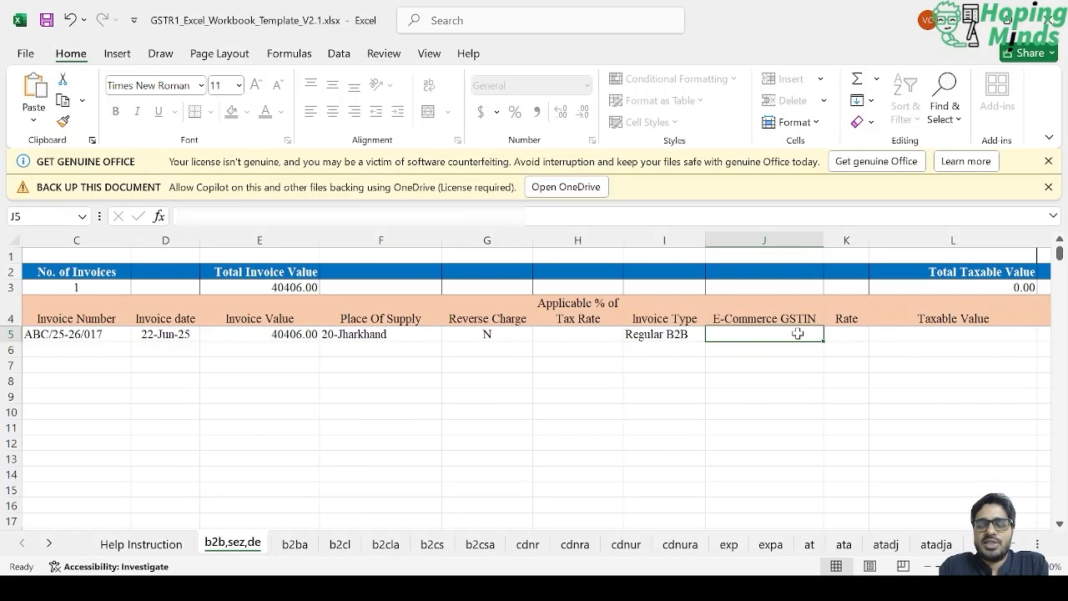
{"action": "left_click", "coordinate": [847, 334]}
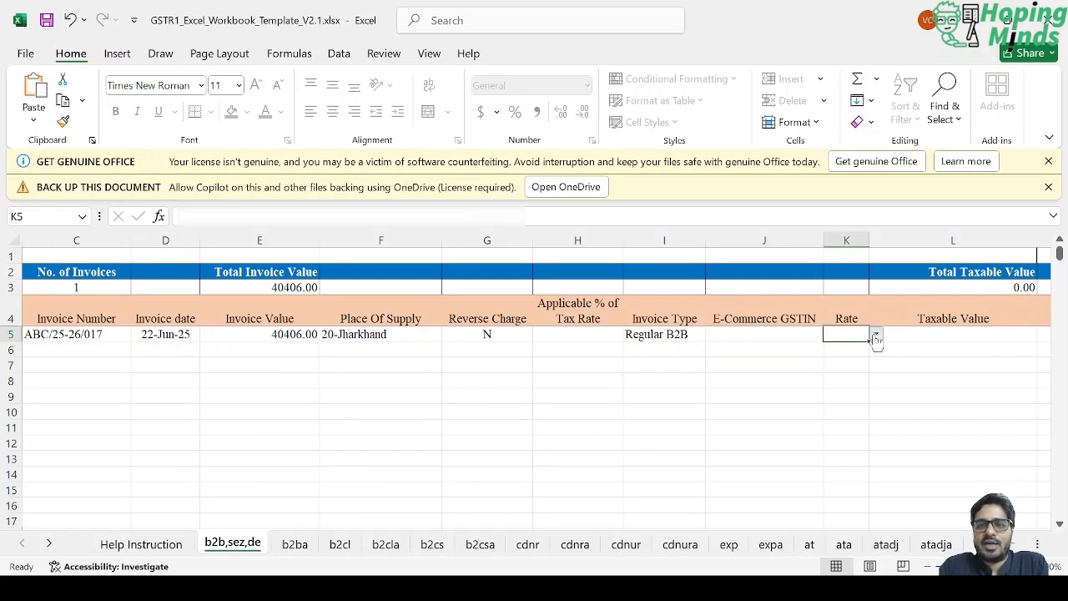
{"action": "left_click", "coordinate": [875, 334]}
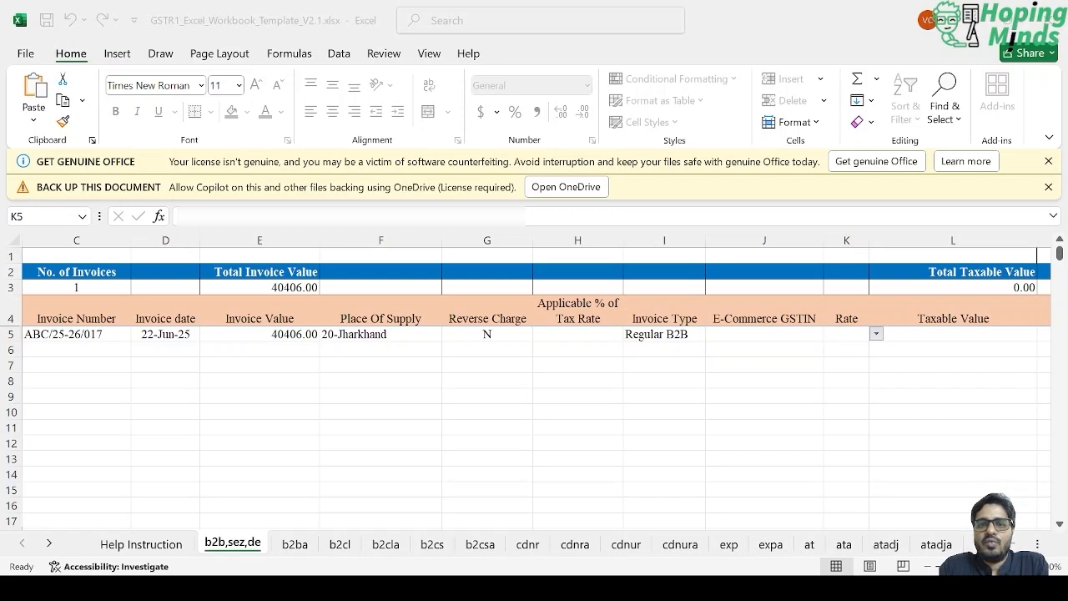
{"action": "key", "text": "alt+Tab"}
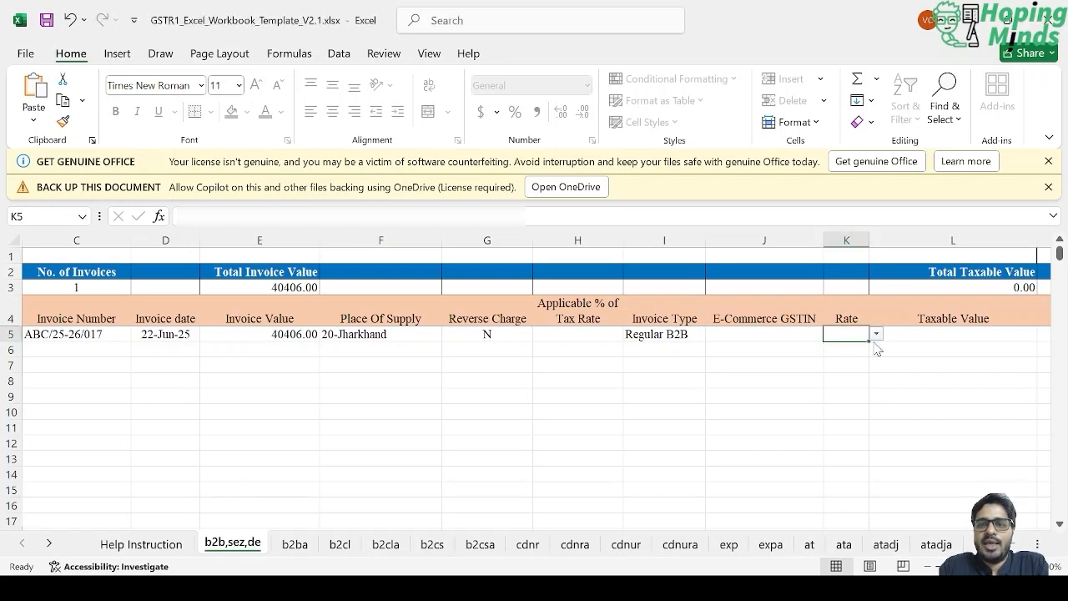
{"action": "key", "text": "alt+Tab"}
{"action": "key", "text": "alt+Tab"}
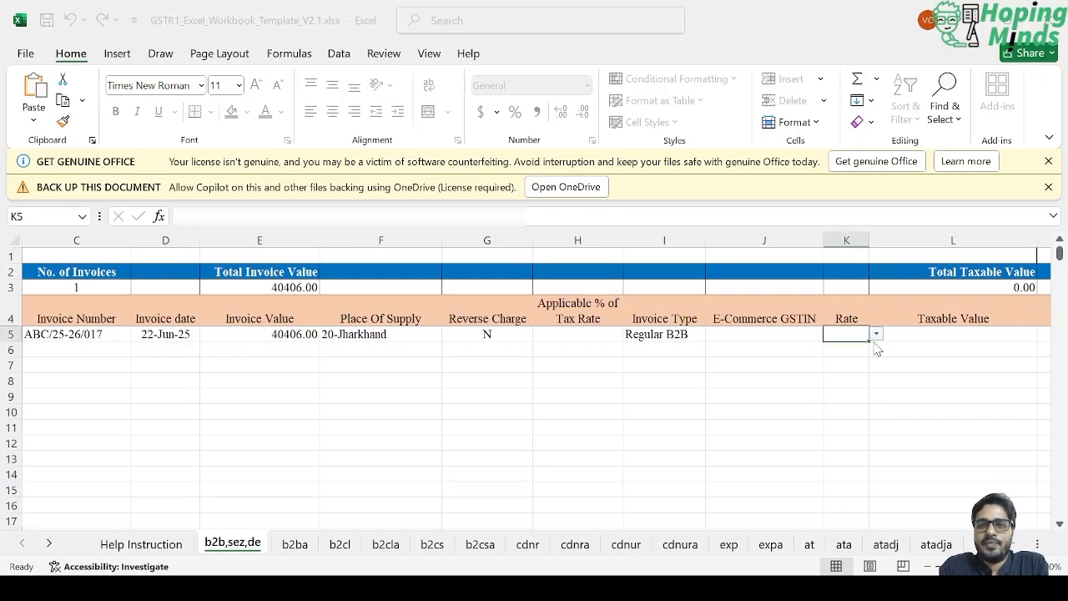
{"action": "key", "text": "alt+Tab"}
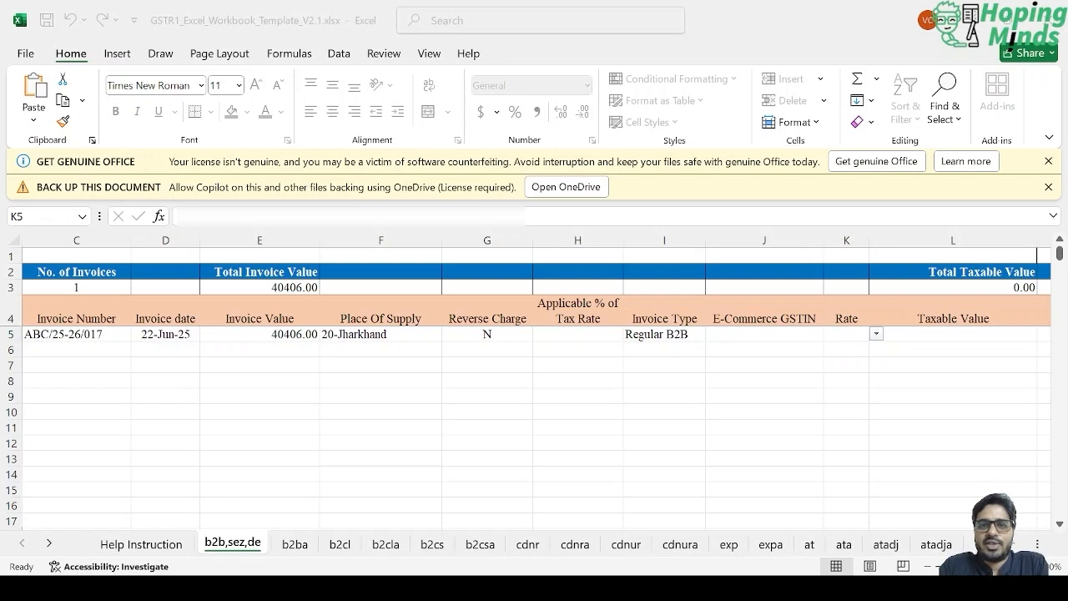
{"action": "key", "text": "alt+Tab"}
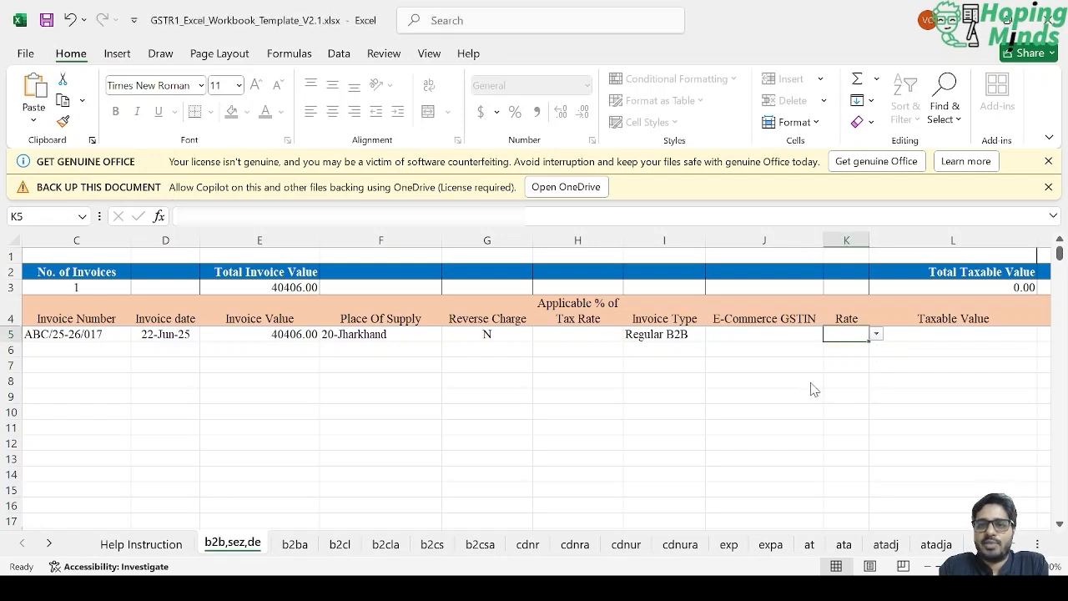
{"action": "type", "text": "5.00"}
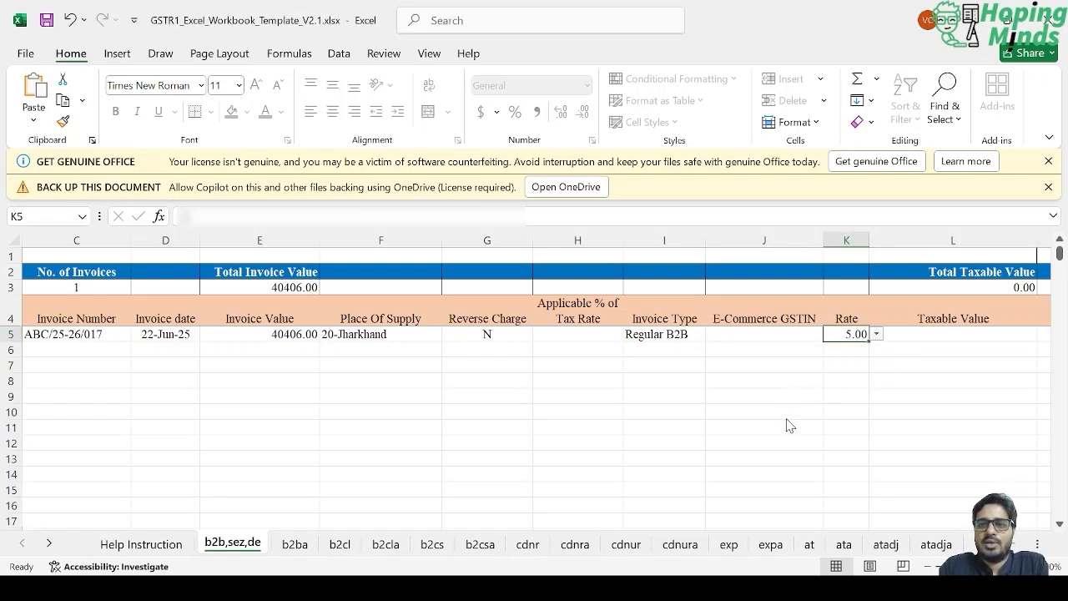
Look up the bill's taxable amount in the sample workbook and enter 38481.6 in Taxable Value cell L5.
{"action": "left_click", "coordinate": [943, 337]}
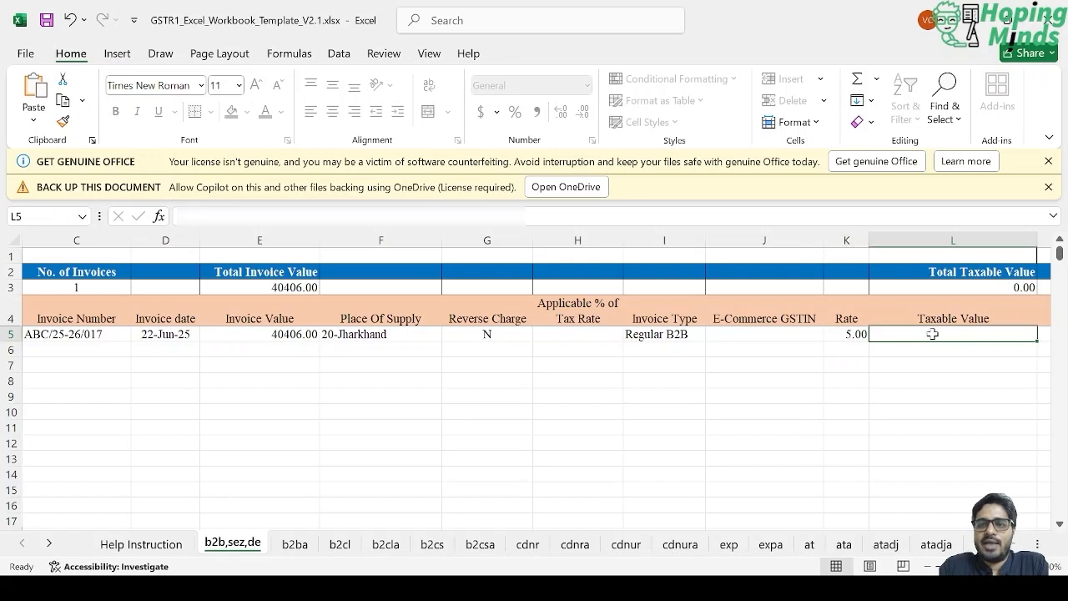
{"action": "scroll", "coordinate": [951, 334], "scroll_direction": "right", "scroll_amount": 2}
{"action": "key", "text": "alt+Tab"}
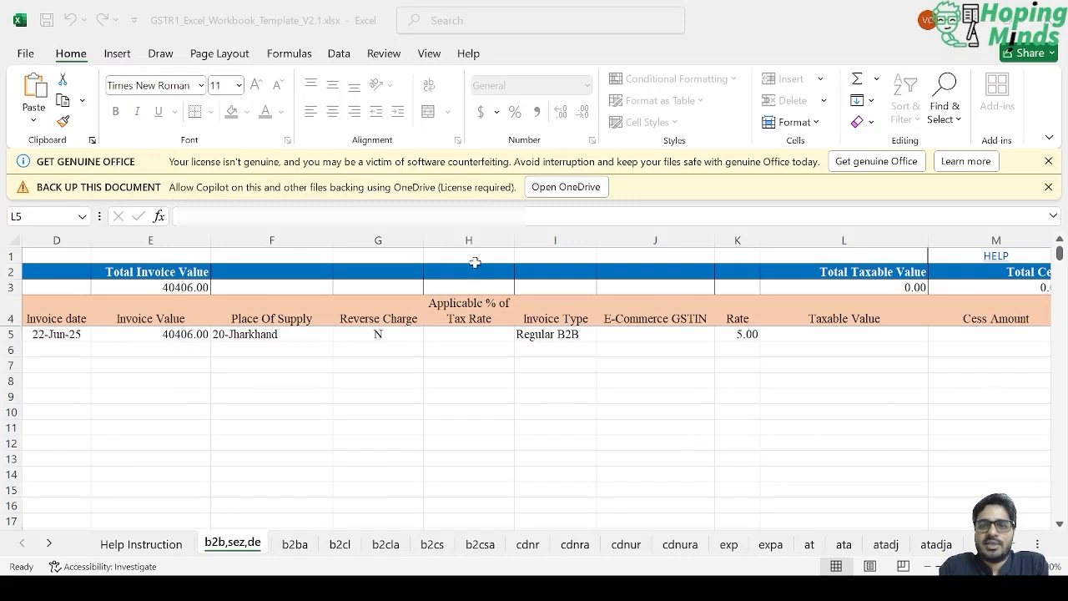
{"action": "key", "text": "alt+Tab"}
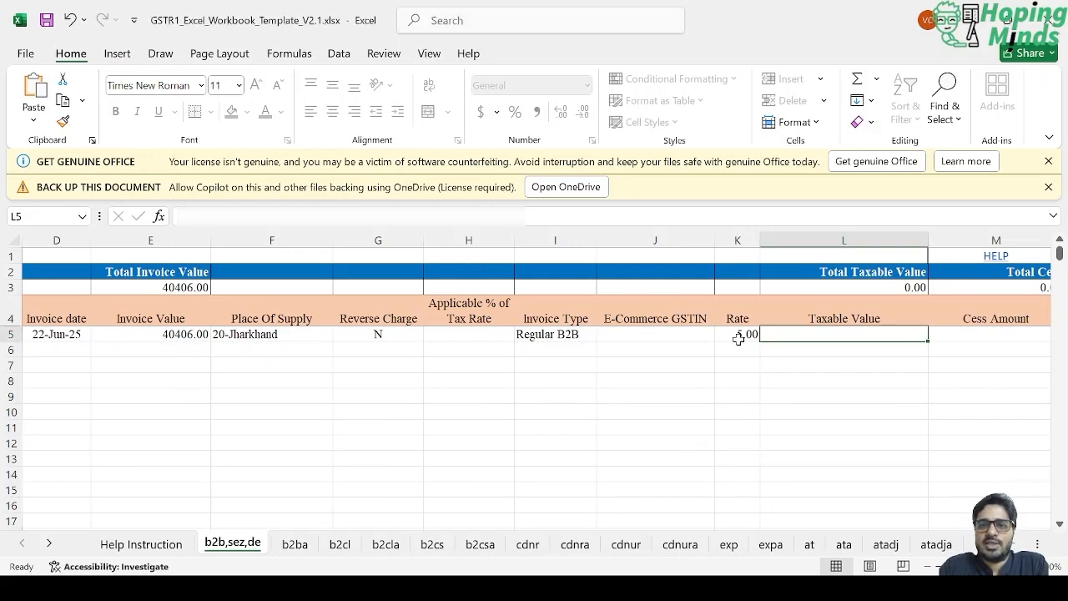
{"action": "type", "text": "38"}
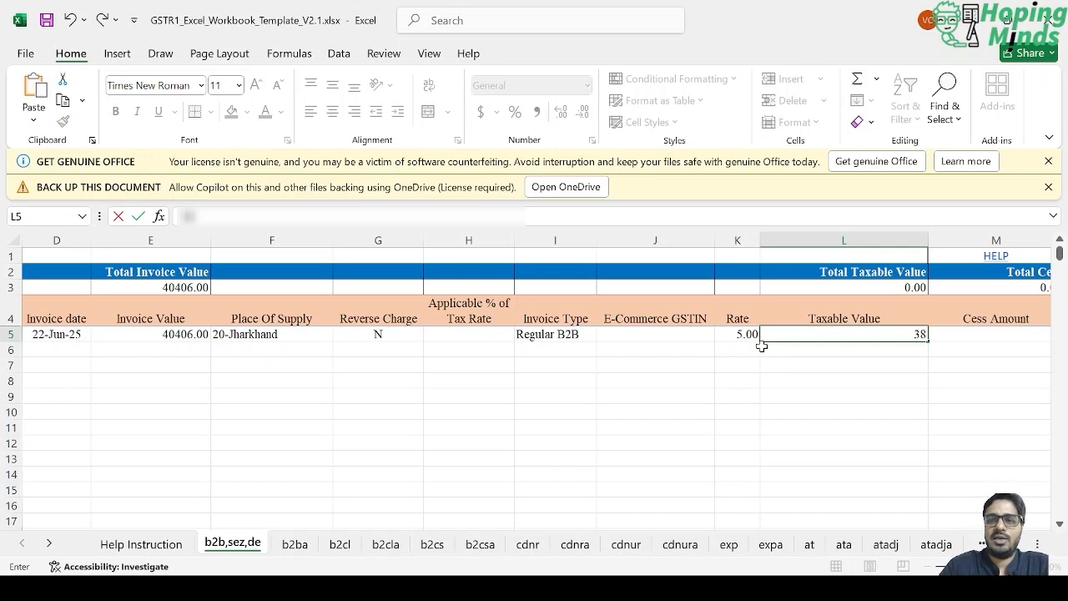
{"action": "type", "text": "481"}
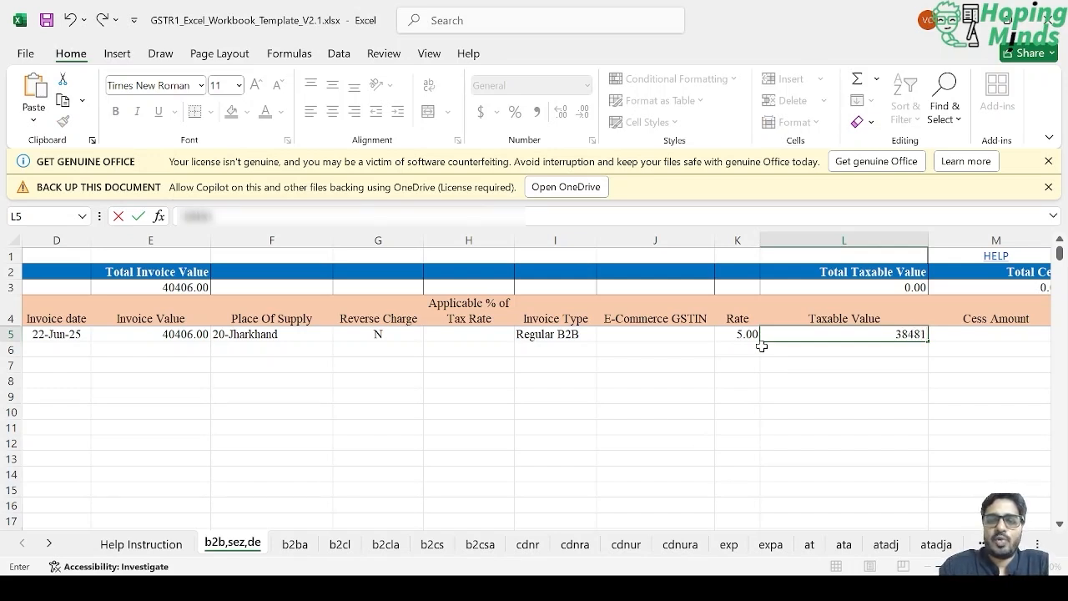
{"action": "type", "text": ".6"}
{"action": "key", "text": "Tab"}
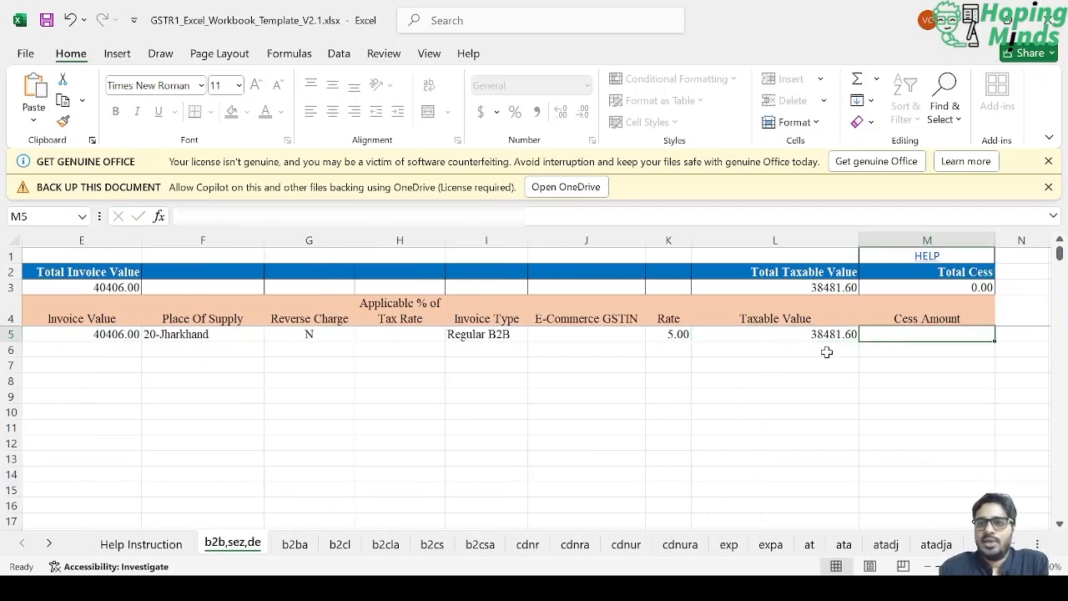
Enter 0 in Cess Amount cell M5, and return to the first cell of row 5.
{"action": "type", "text": "0"}
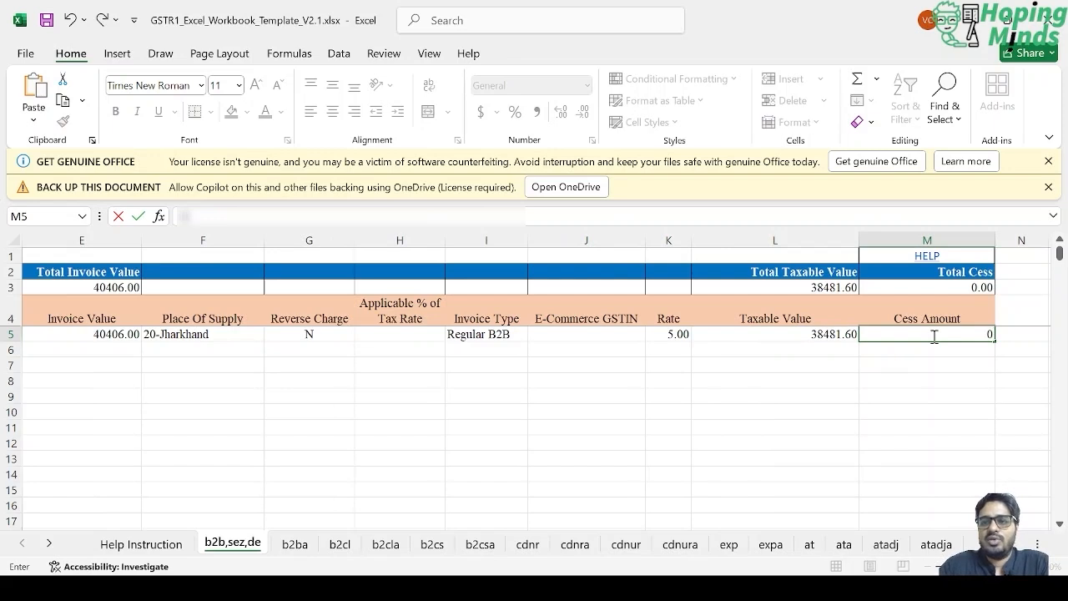
{"action": "key", "text": "Tab"}
{"action": "key", "text": "Right"}
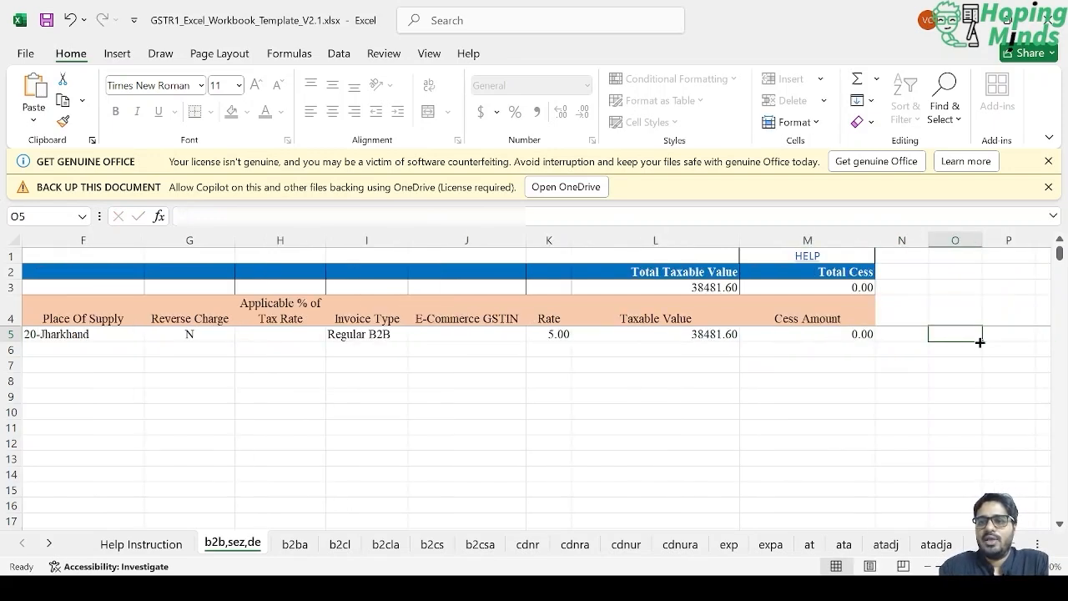
{"action": "key", "text": "Left"}
{"action": "key", "text": "Left"}
{"action": "key", "text": "Left"}
{"action": "key", "text": "Left"}
{"action": "key", "text": "Left"}
{"action": "key", "text": "Left"}
{"action": "key", "text": "Left"}
{"action": "key", "text": "Left"}
{"action": "key", "text": "Left"}
{"action": "key", "text": "Left"}
{"action": "key", "text": "Left"}
{"action": "key", "text": "Left"}
{"action": "key", "text": "Left"}
{"action": "key", "text": "Left"}
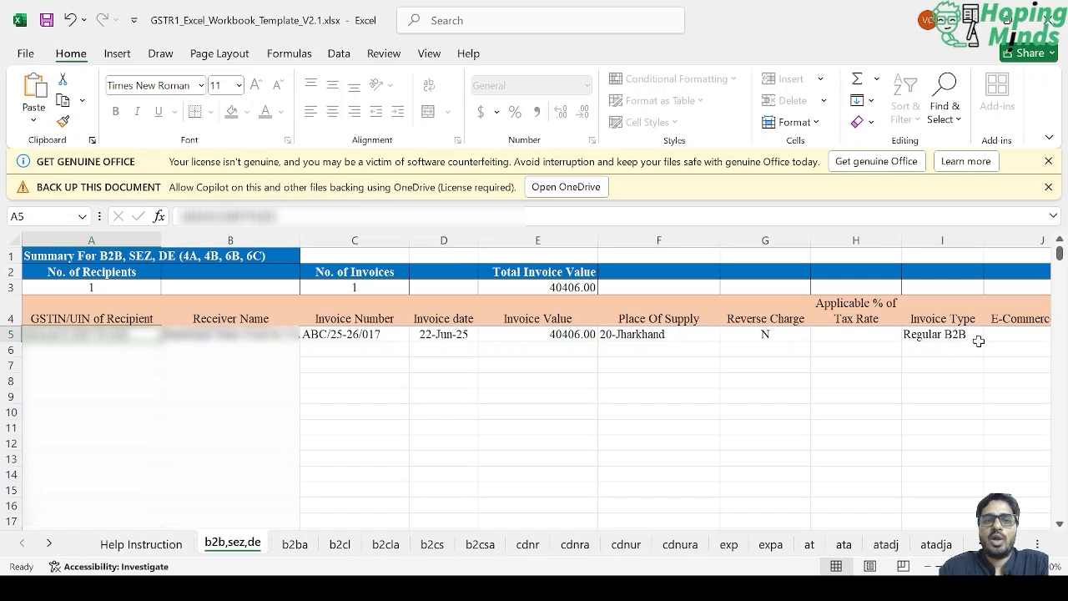
Copy the recipient's GSTIN from cell A5 into A6.
{"action": "key", "text": "Down"}
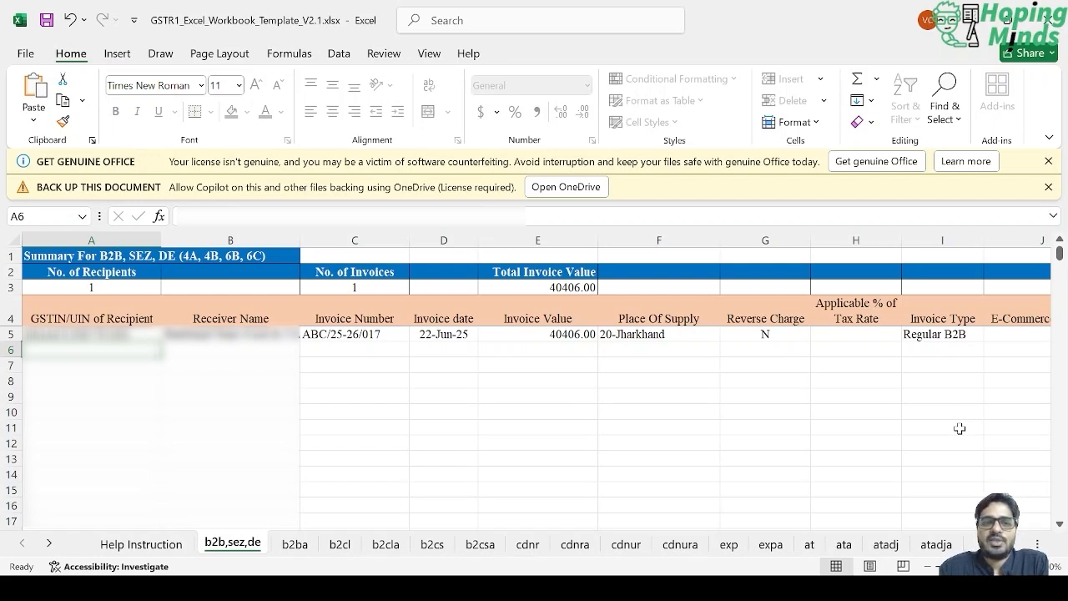
{"action": "key", "text": "Up"}
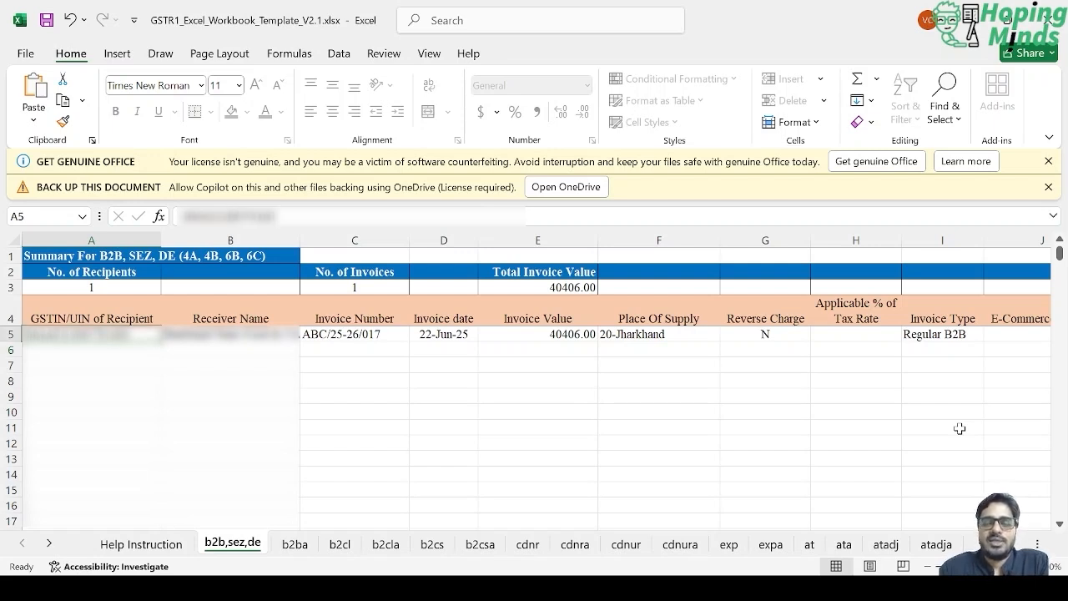
{"action": "key", "text": "ctrl+c"}
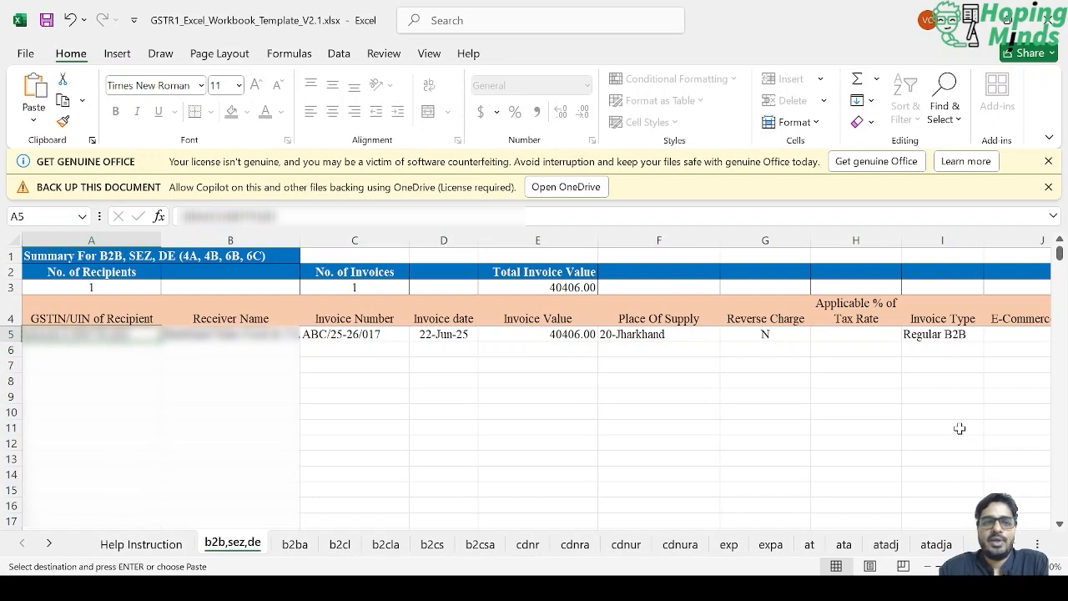
{"action": "key", "text": "Down"}
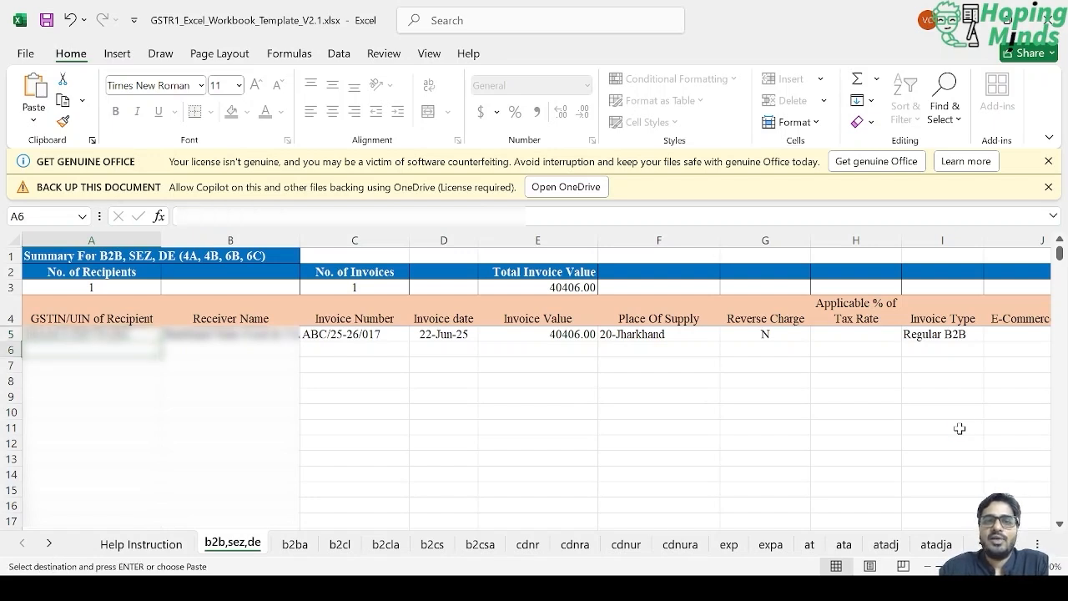
{"action": "key", "text": "ctrl+v"}
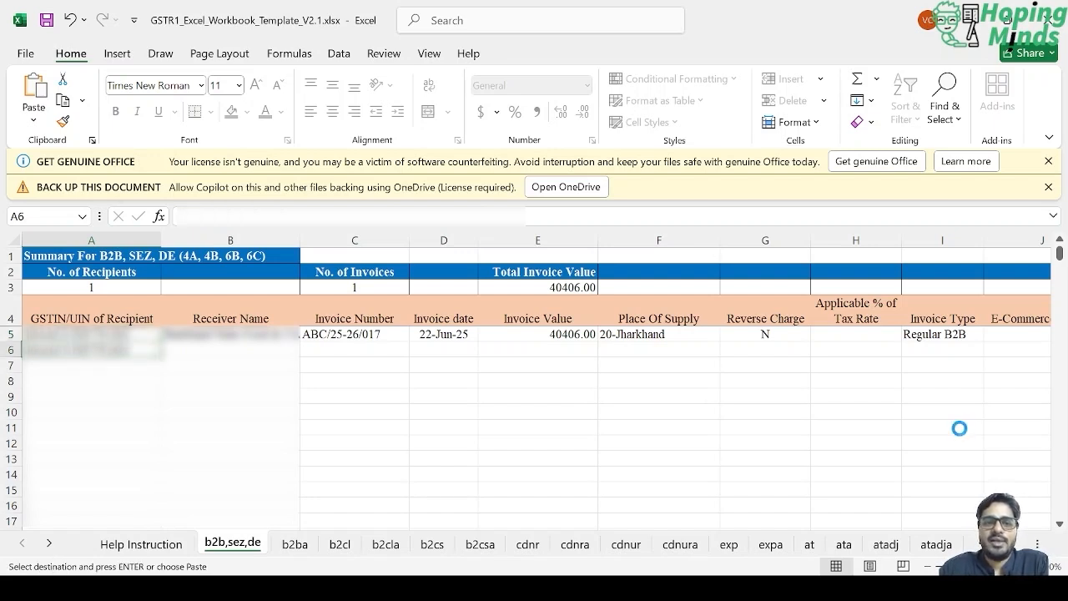
{"action": "key", "text": "Escape"}
Copy the receiver name from cell B5 into B6.
{"action": "key", "text": "Right"}
{"action": "key", "text": "Up"}
{"action": "key", "text": "ctrl+c"}
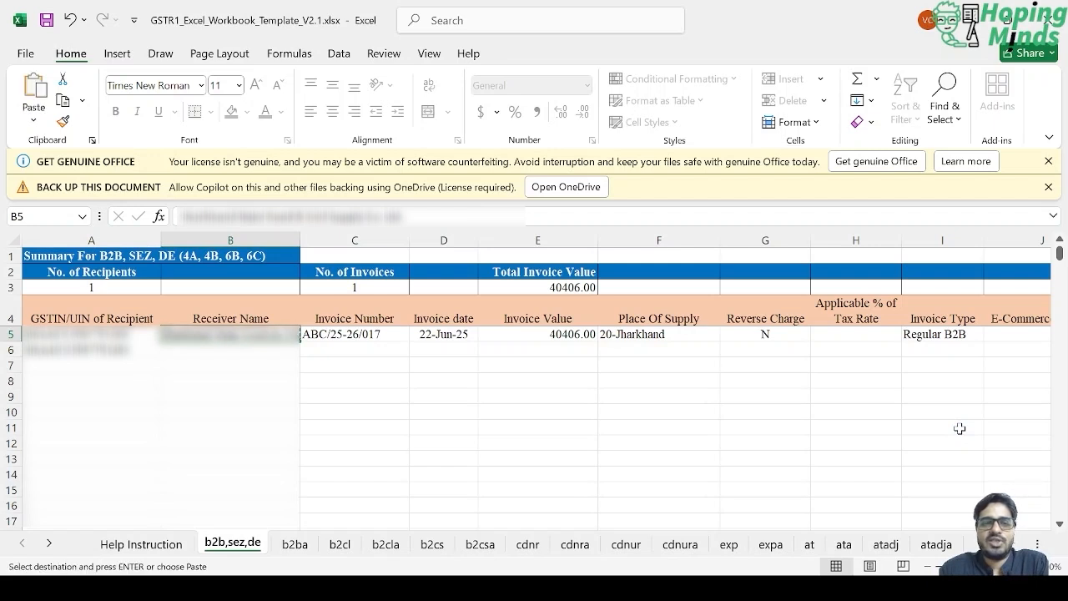
{"action": "key", "text": "Down"}
{"action": "key", "text": "ctrl+v"}
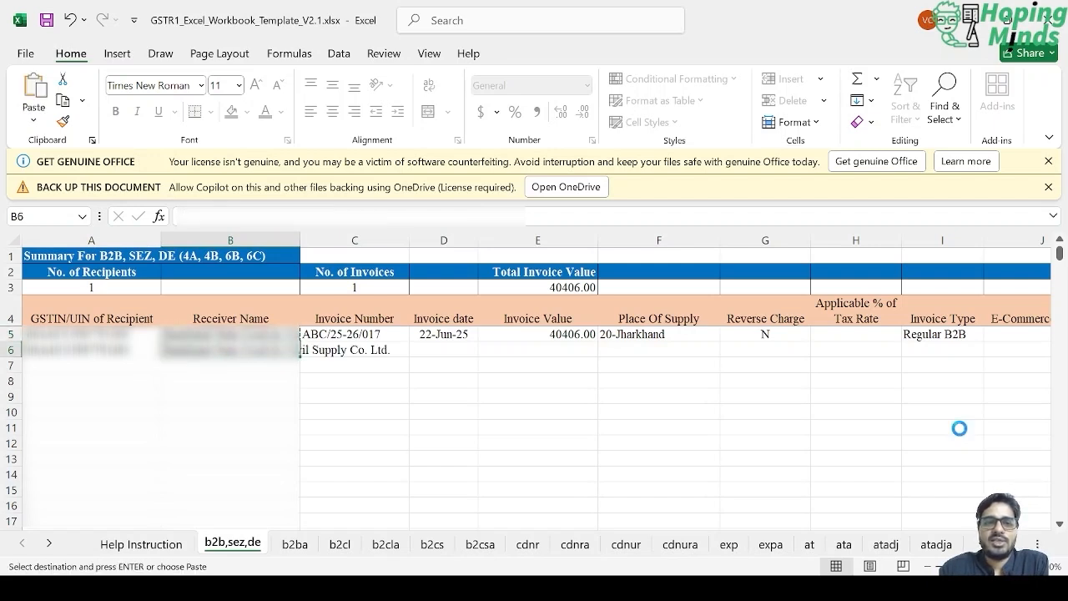
{"action": "key", "text": "Escape"}
Check the next bill in the sample workbook, and copy the invoice number from cell C5 into C6.
{"action": "key", "text": "Right"}
{"action": "key", "text": "Up"}
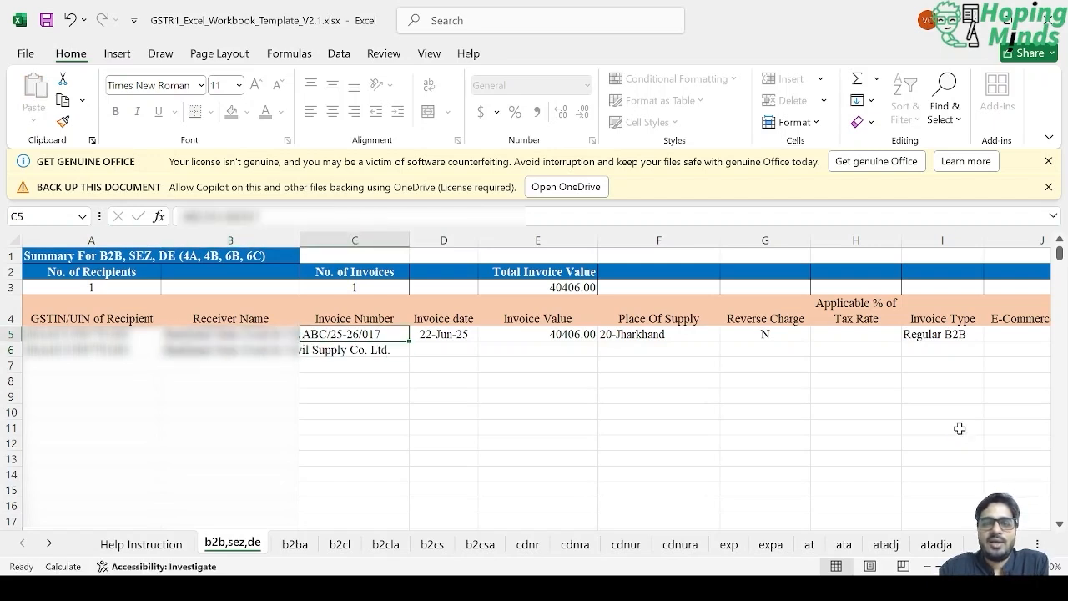
{"action": "key", "text": "alt+Tab"}
{"action": "key", "text": "alt+Tab"}
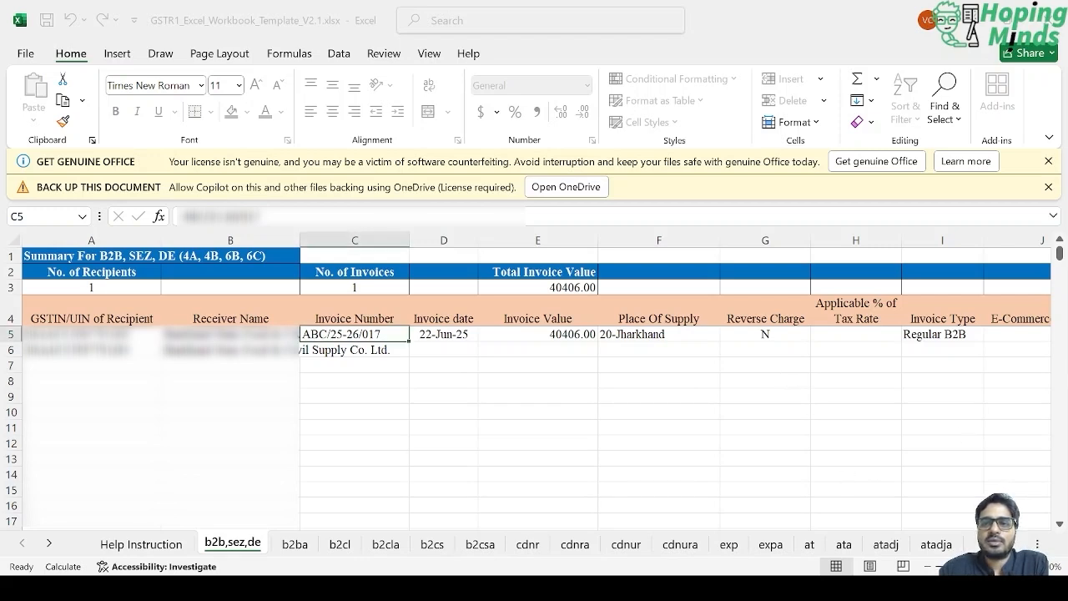
{"action": "key", "text": "alt+Tab"}
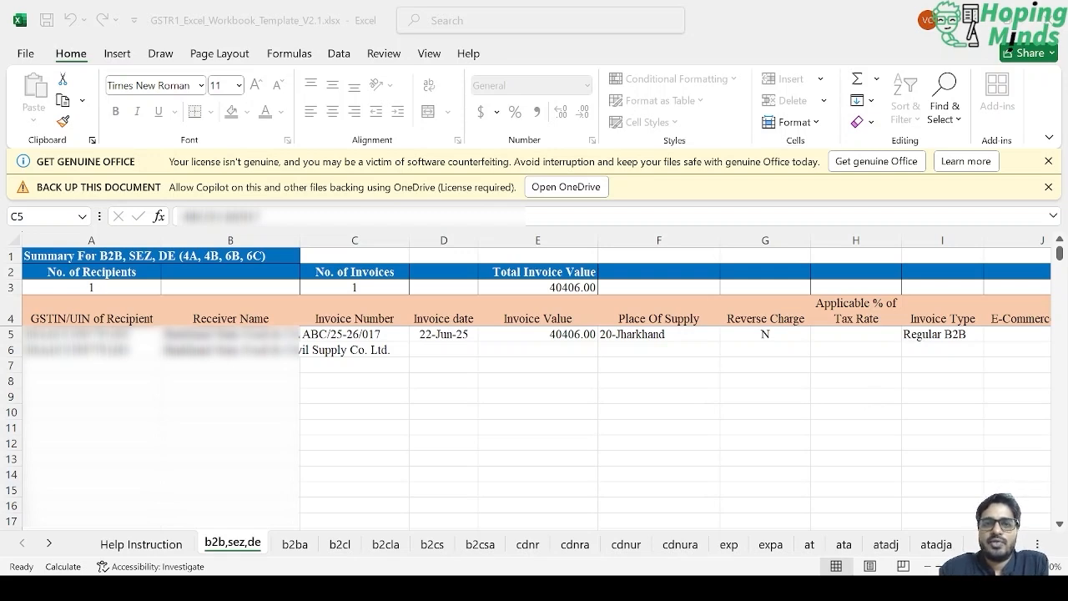
{"action": "left_click", "coordinate": [458, 364]}
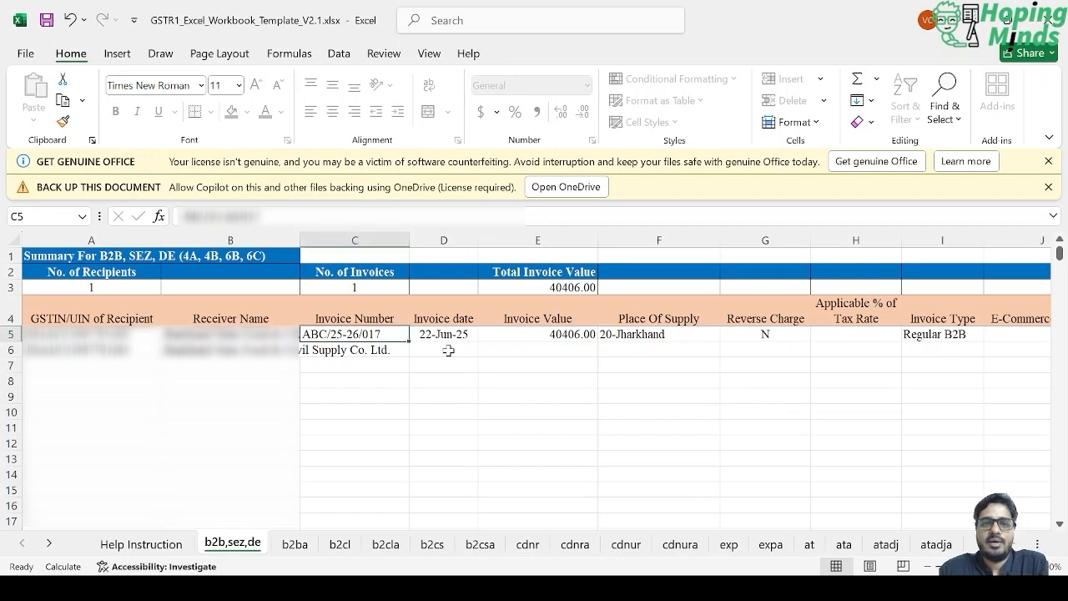
{"action": "key", "text": "ctrl+c"}
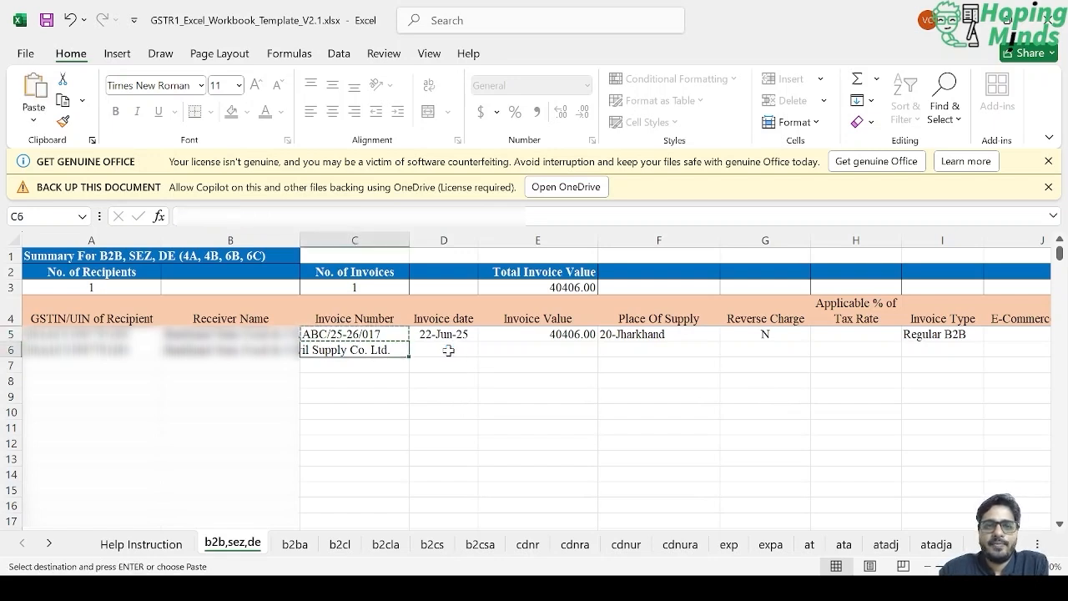
{"action": "key", "text": "Down"}
{"action": "key", "text": "ctrl+v"}
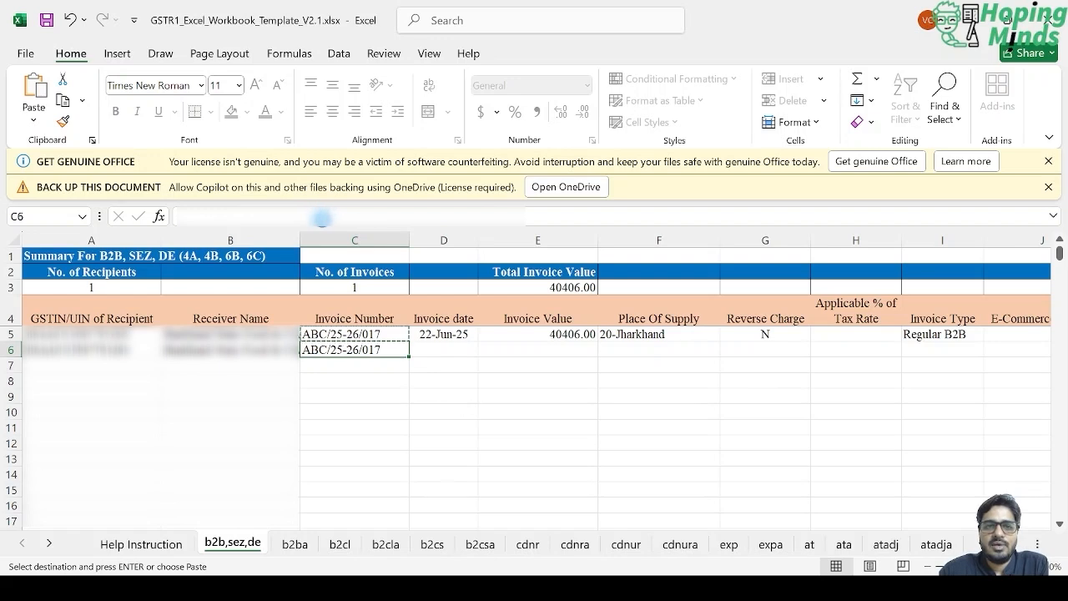
{"action": "key", "text": "Escape"}
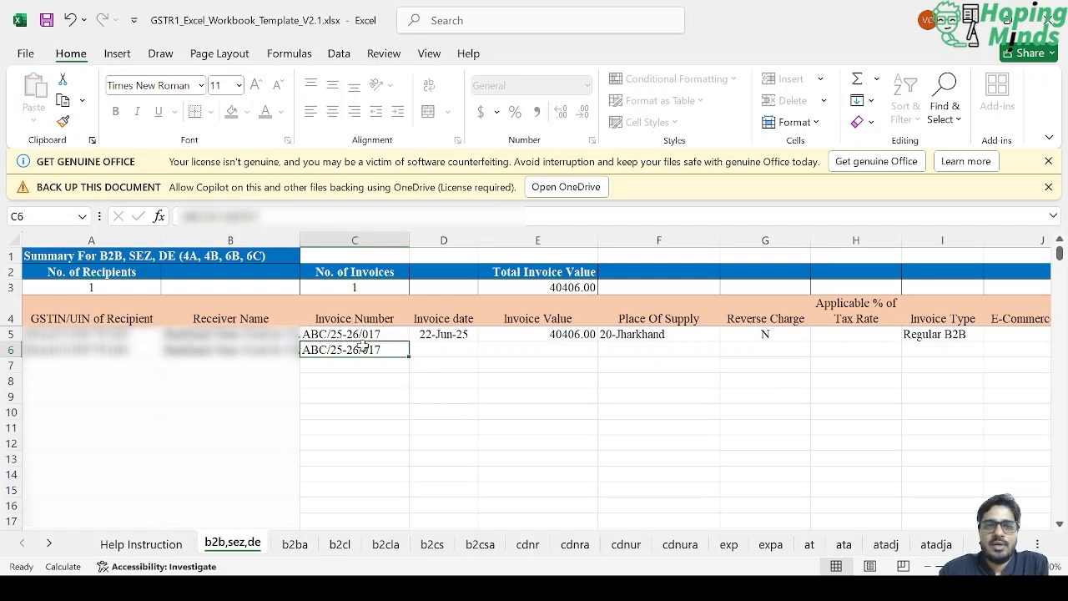
Change the ending of the invoice number in cell C6 to 009.
{"action": "left_click", "coordinate": [285, 218]}
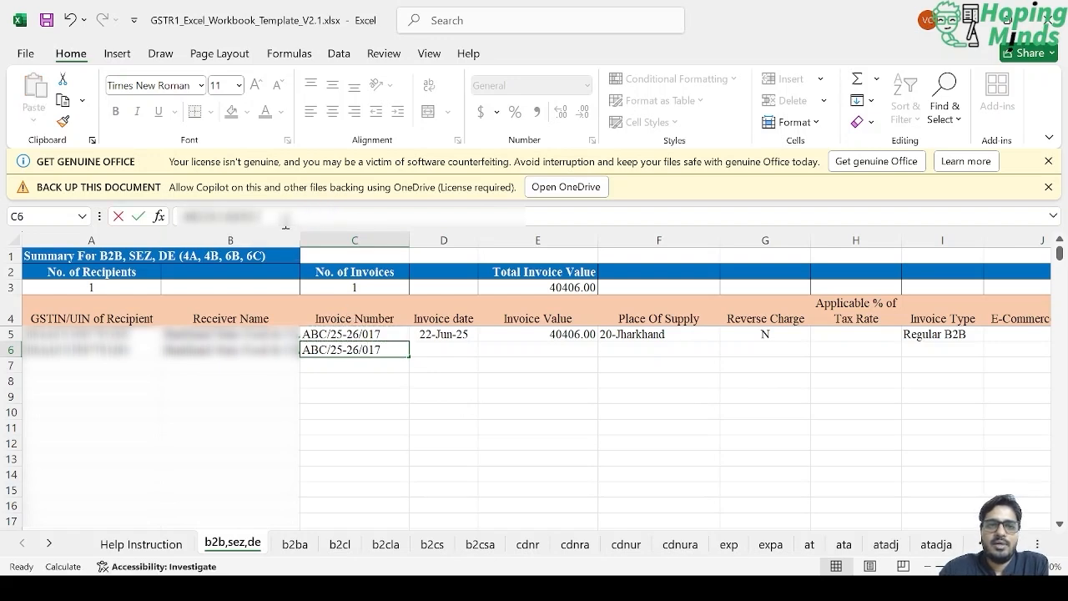
{"action": "key", "text": "BackSpace"}
{"action": "key", "text": "BackSpace"}
{"action": "type", "text": "09"}
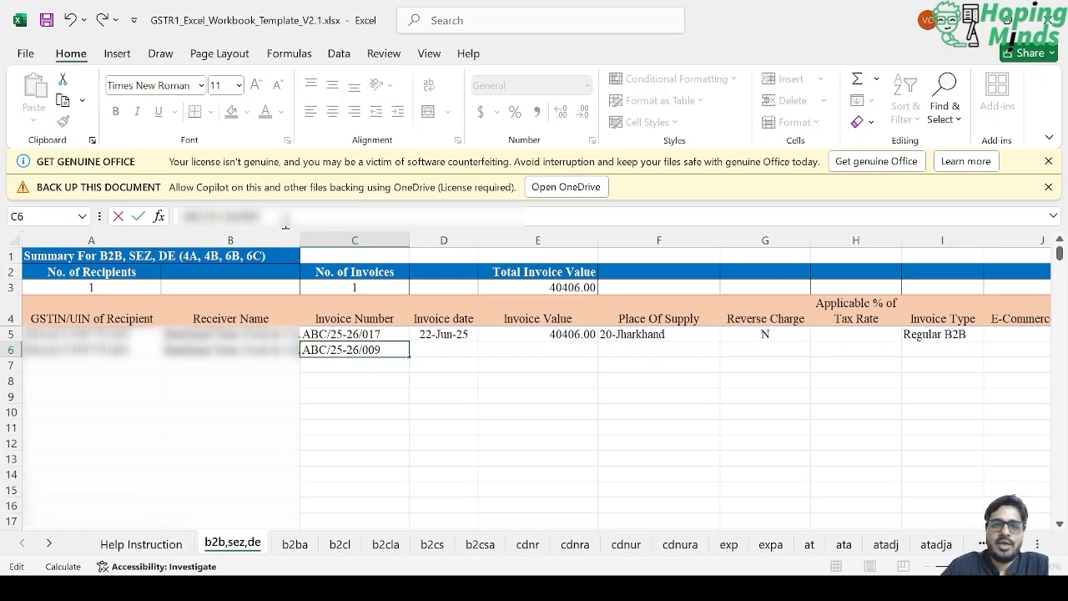
{"action": "key", "text": "ctrl+Return"}
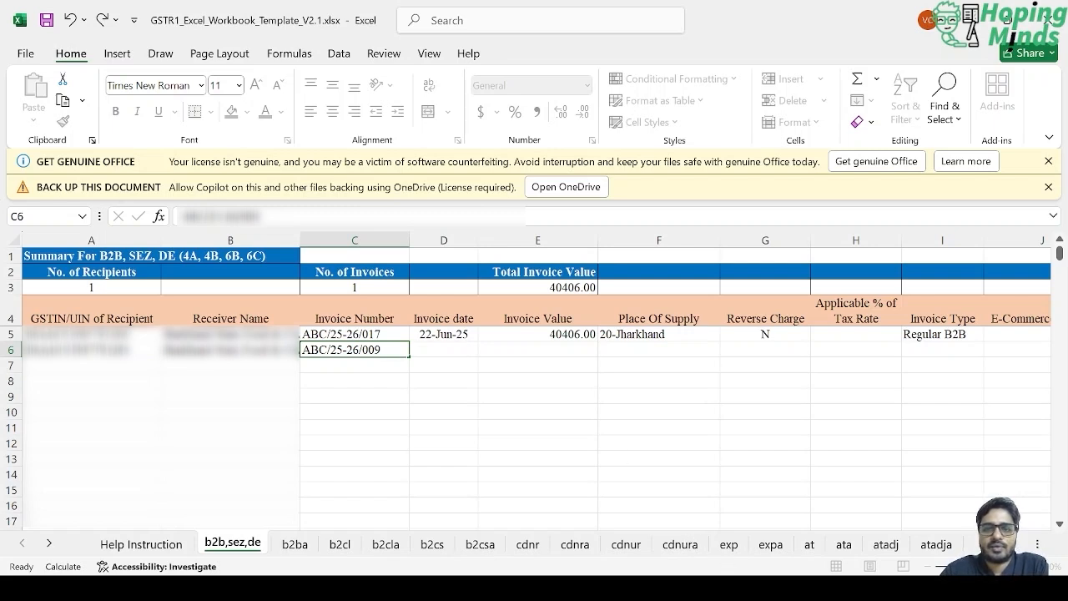
Look up the second bill's date in the sample workbook and enter 31/05/2025 in Invoice date cell D6.
{"action": "key", "text": "alt+Tab"}
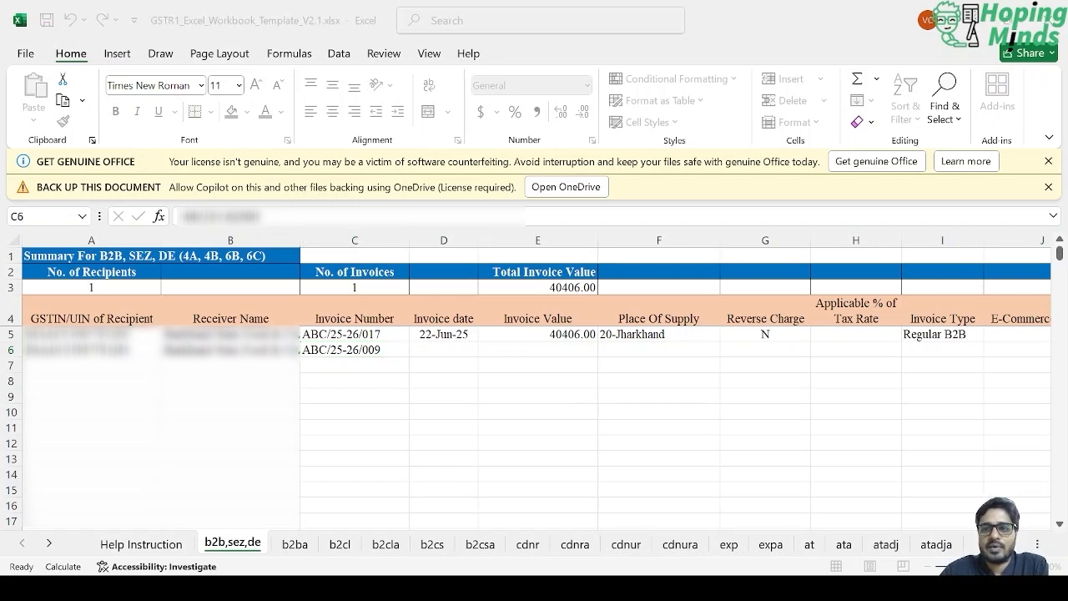
{"action": "key", "text": "alt+Tab"}
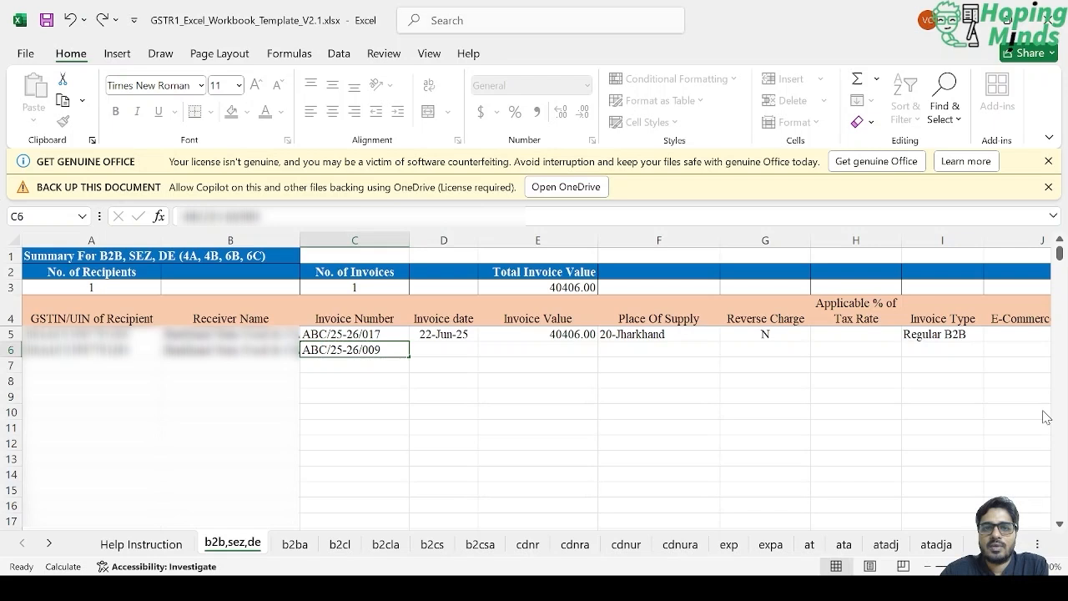
{"action": "key", "text": "alt+Tab"}
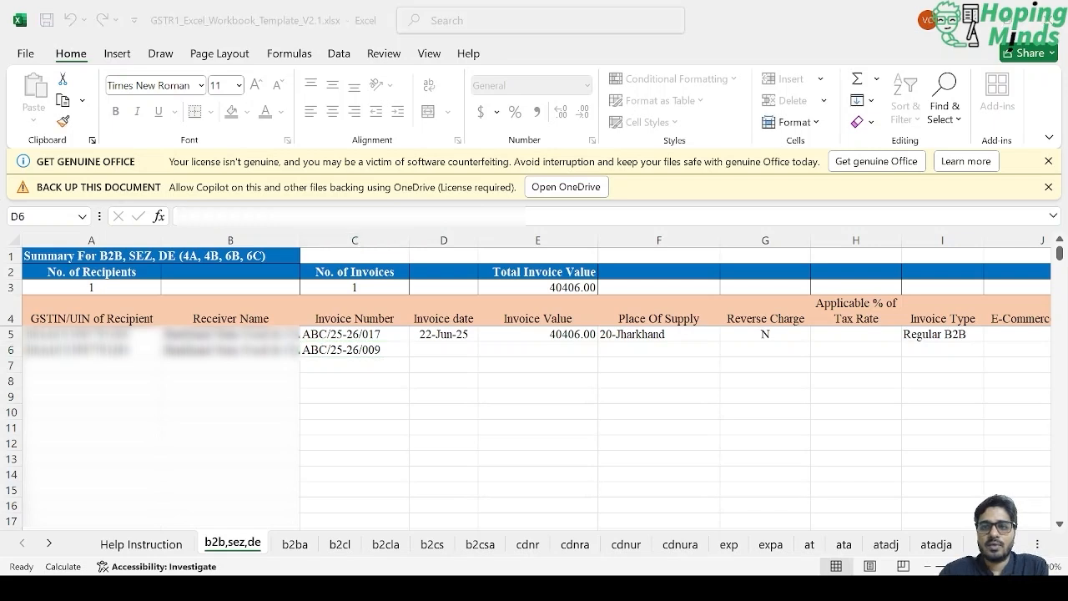
{"action": "key", "text": "alt+Tab"}
{"action": "key", "text": "Right"}
{"action": "type", "text": "31/"}
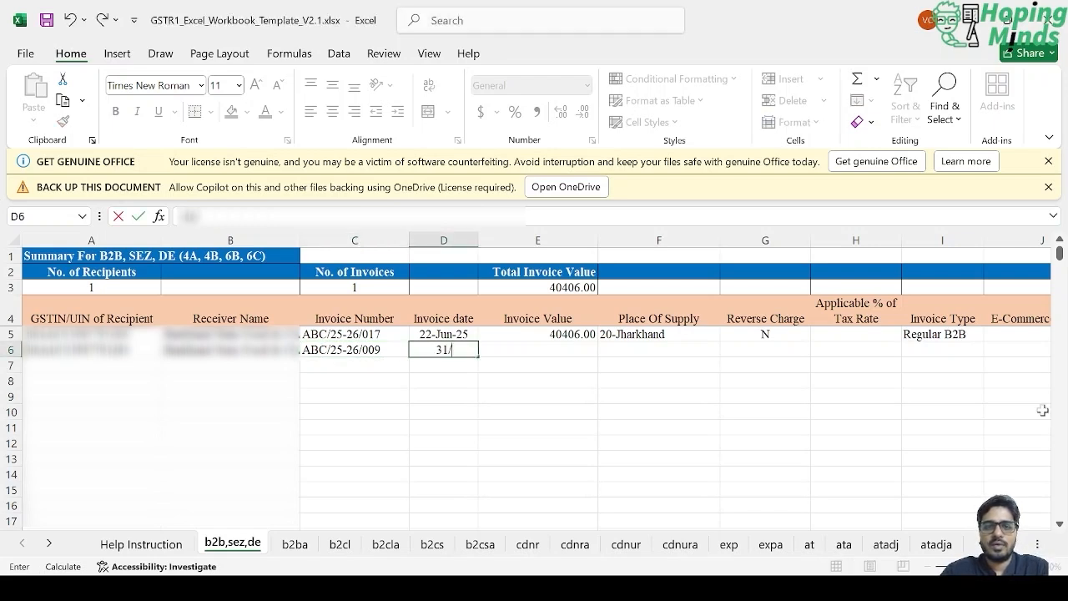
{"action": "type", "text": "05/202"}
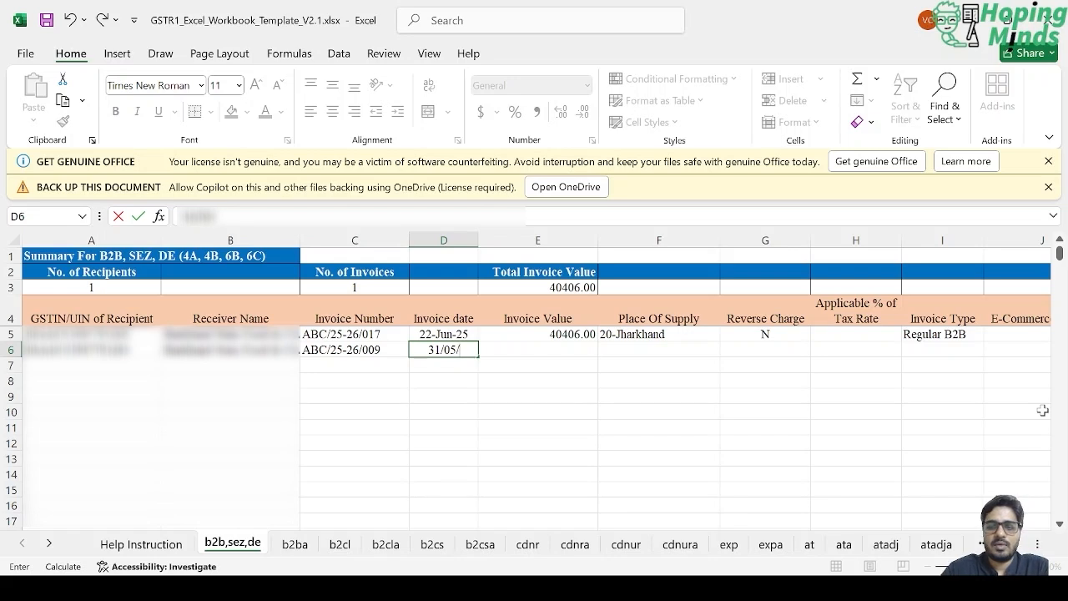
{"action": "type", "text": "5"}
{"action": "key", "text": "ctrl+Return"}
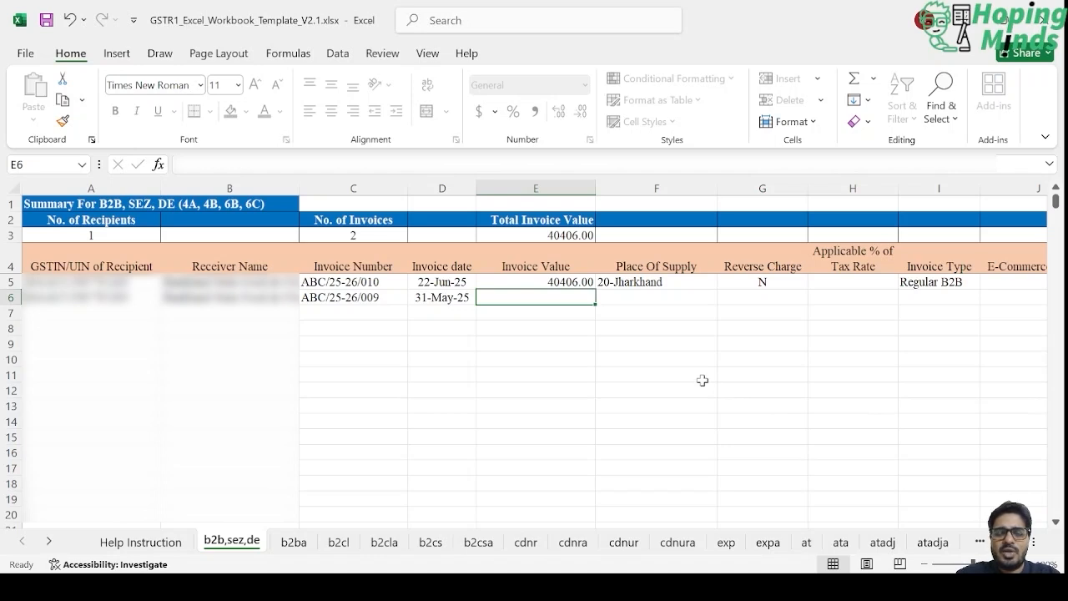
Enter 62500 in Invoice Value cell E6.
{"action": "type", "text": "625"}
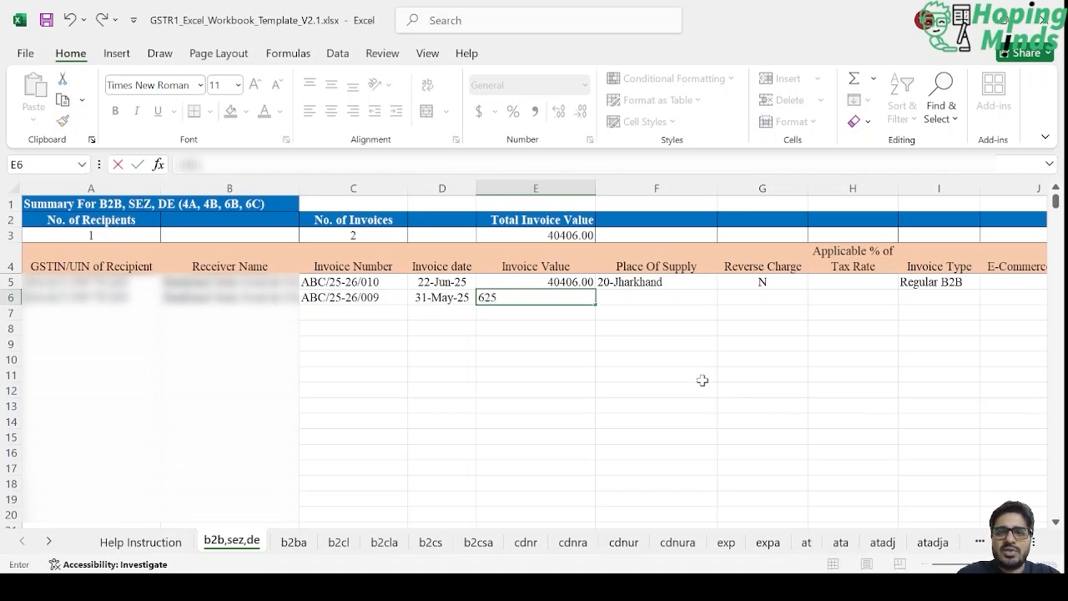
{"action": "type", "text": "00"}
{"action": "key", "text": "Tab"}
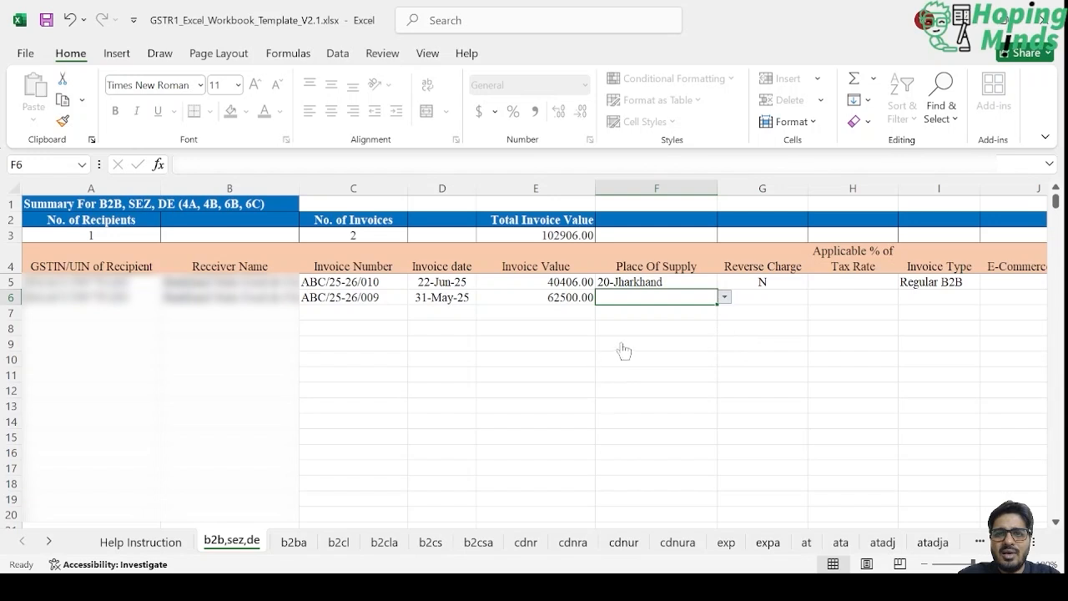
Fill row 6 from the row above with Place Of Supply 20-Jharkhand, Reverse Charge N and Invoice Type Regular B2B.
{"action": "key", "text": "ctrl+d"}
{"action": "left_click", "coordinate": [793, 297]}
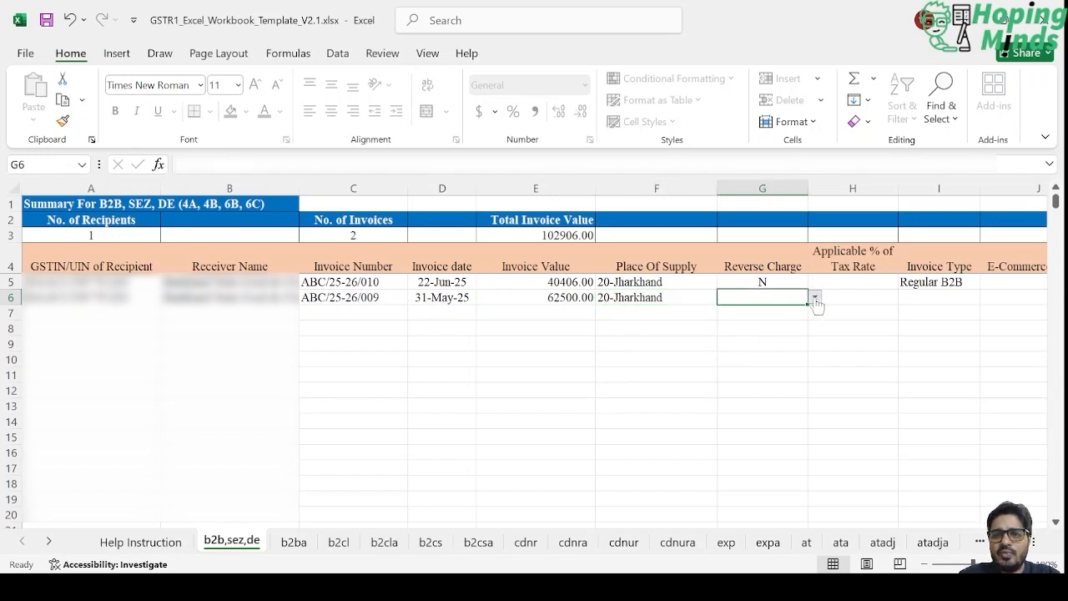
{"action": "key", "text": "ctrl+d"}
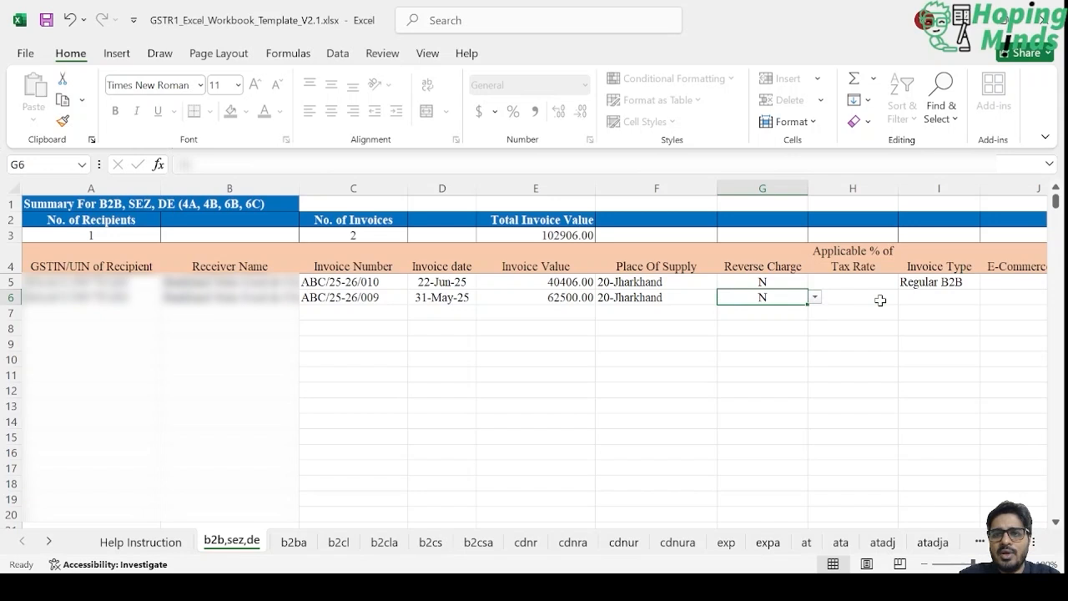
{"action": "left_click", "coordinate": [928, 302]}
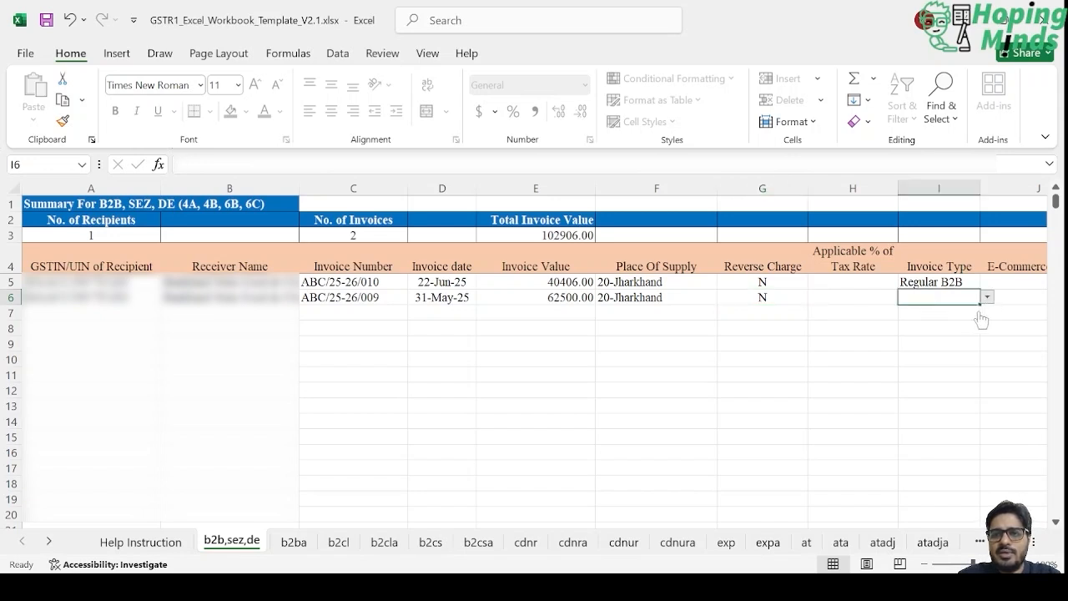
{"action": "key", "text": "ctrl+d"}
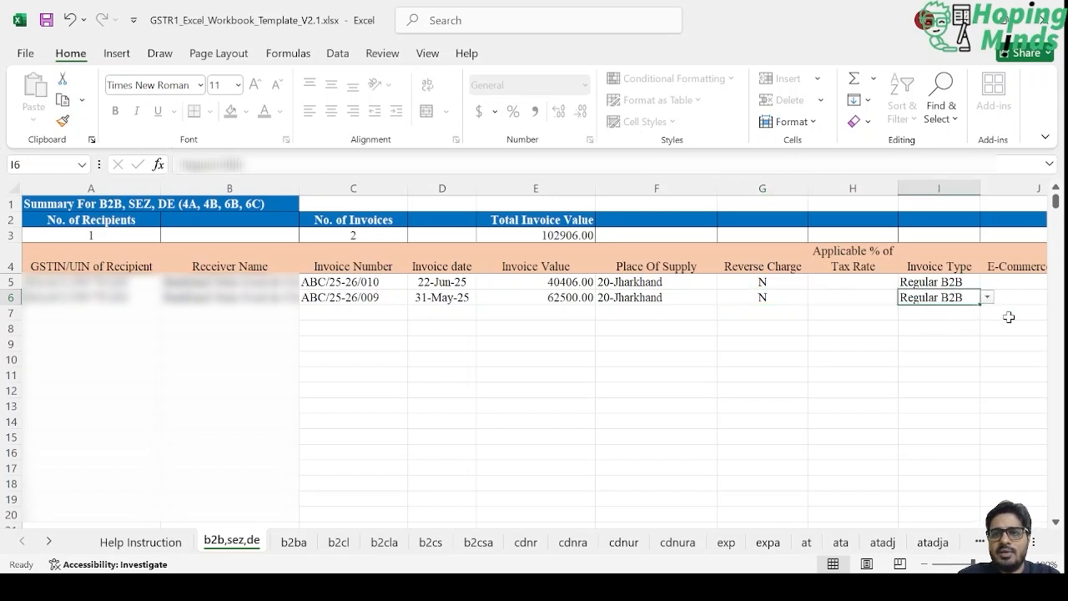
Leave E-Commerce GSTIN blank in row 6 and set Rate cell K6 to 5.00.
{"action": "key", "text": "Right"}
{"action": "key", "text": "Right"}
{"action": "key", "text": "Right"}
{"action": "key", "text": "Left"}
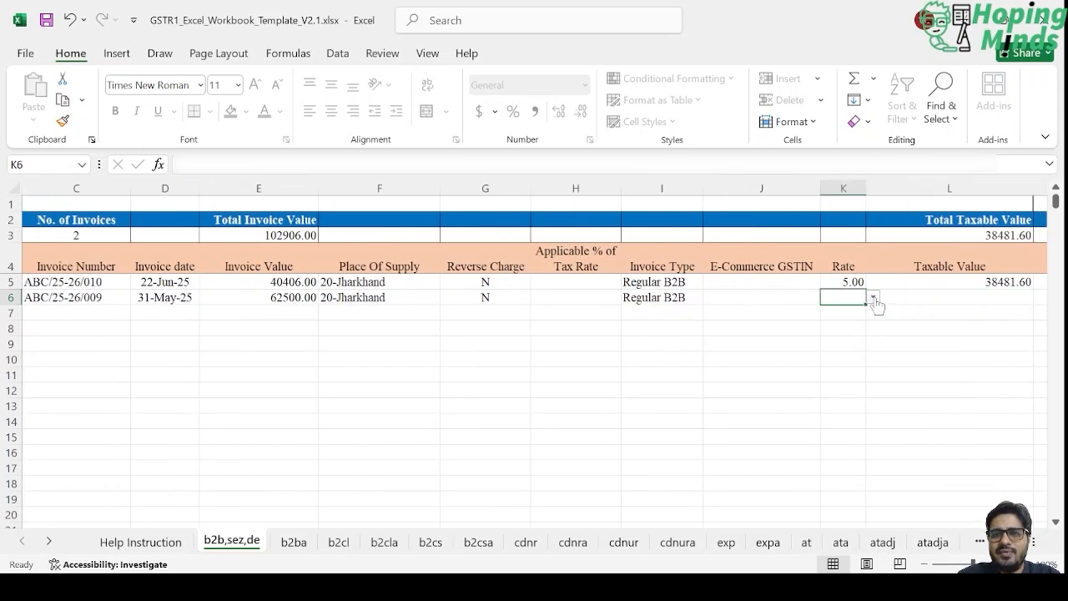
{"action": "left_click", "coordinate": [782, 384]}
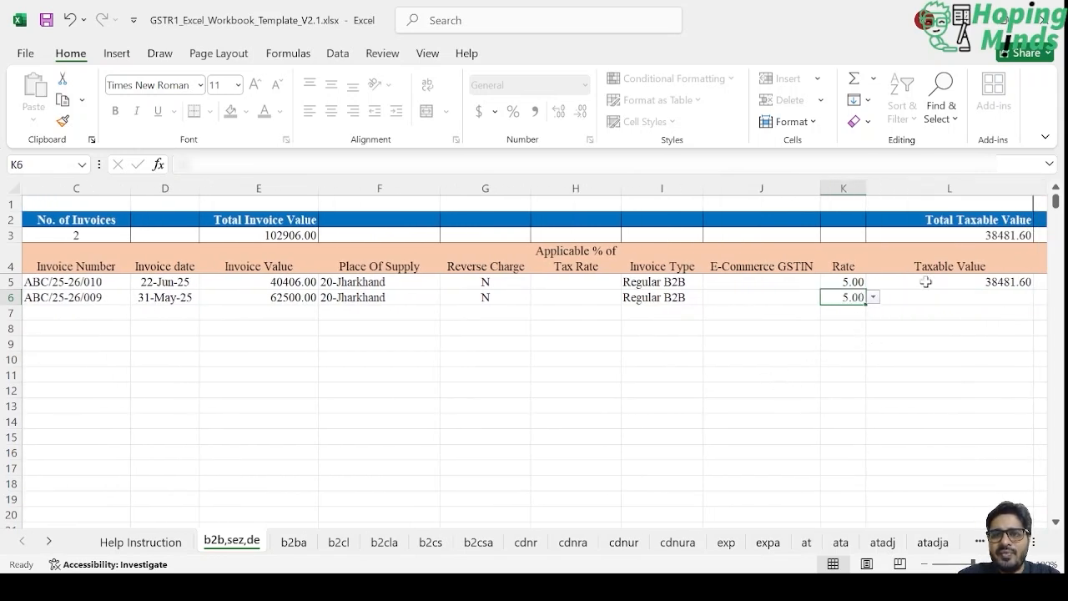
Look up the second bill's amounts in the sample workbook for Taxable Value cell L6.
{"action": "left_click", "coordinate": [989, 302]}
{"action": "scroll", "coordinate": [932, 331], "scroll_direction": "right", "scroll_amount": 2}
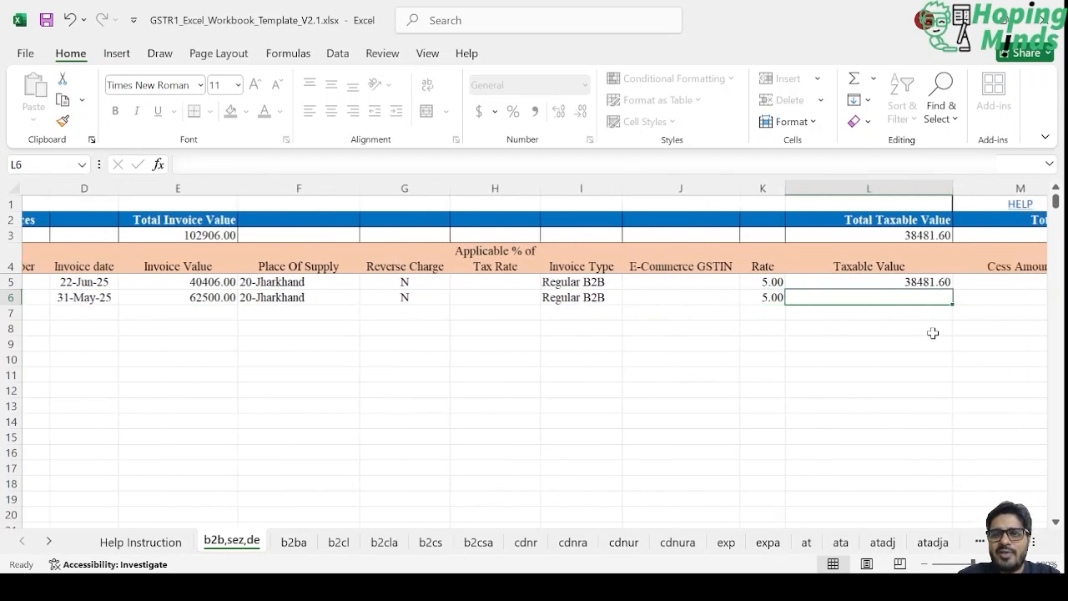
{"action": "left_click", "coordinate": [932, 333]}
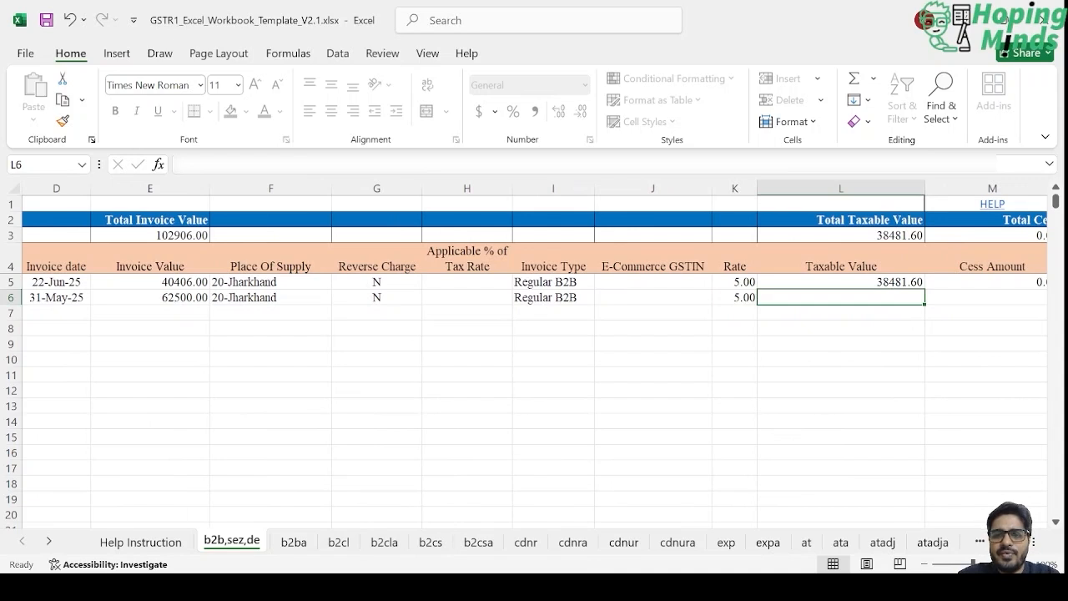
{"action": "left_click", "coordinate": [673, 524]}
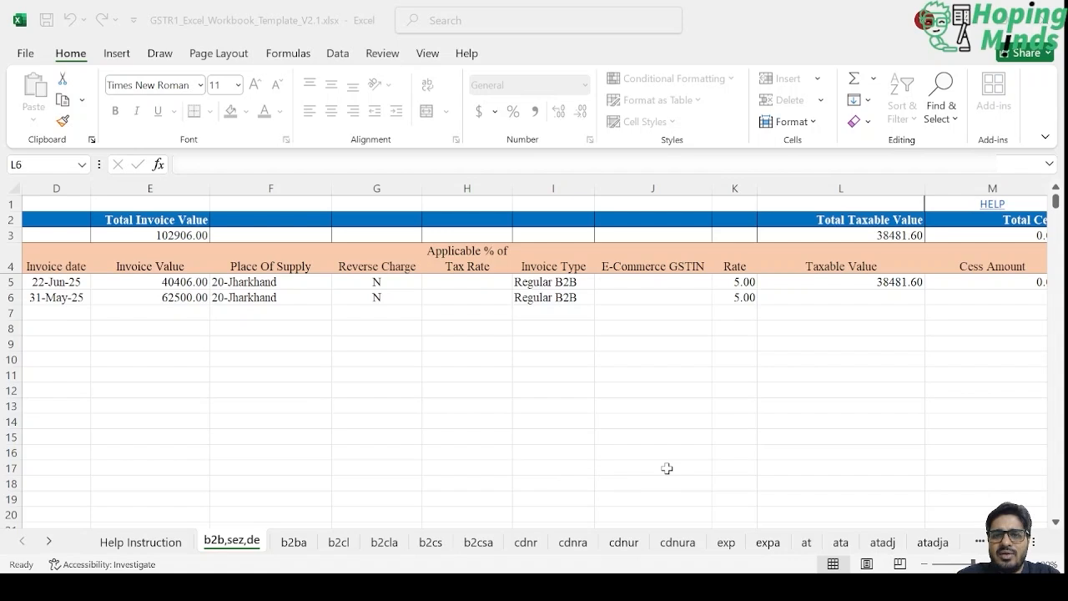
{"action": "key", "text": "alt+Tab"}
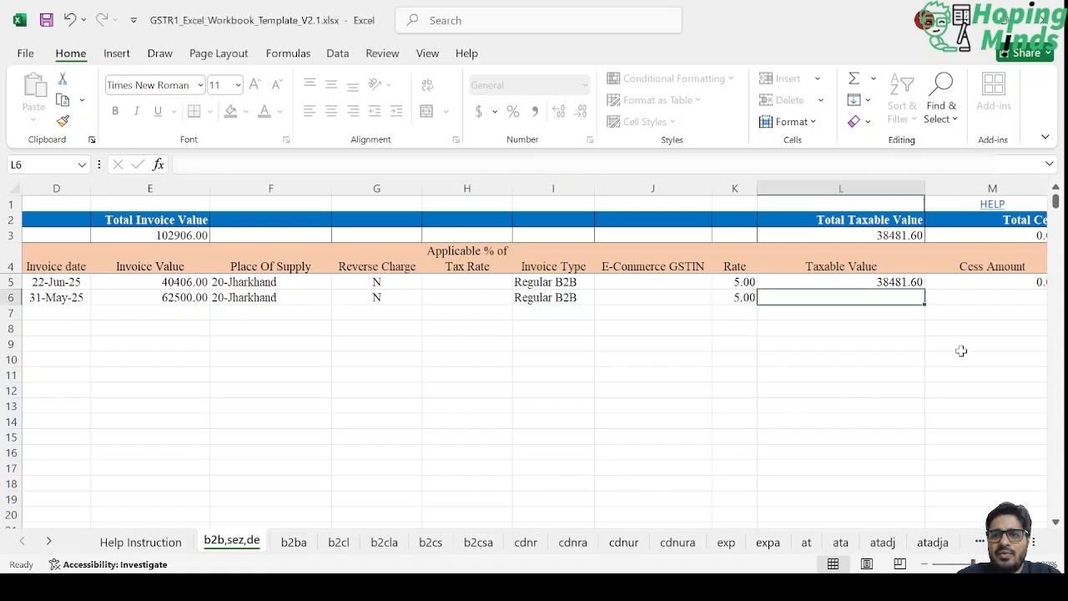
{"action": "key", "text": "alt+Tab"}
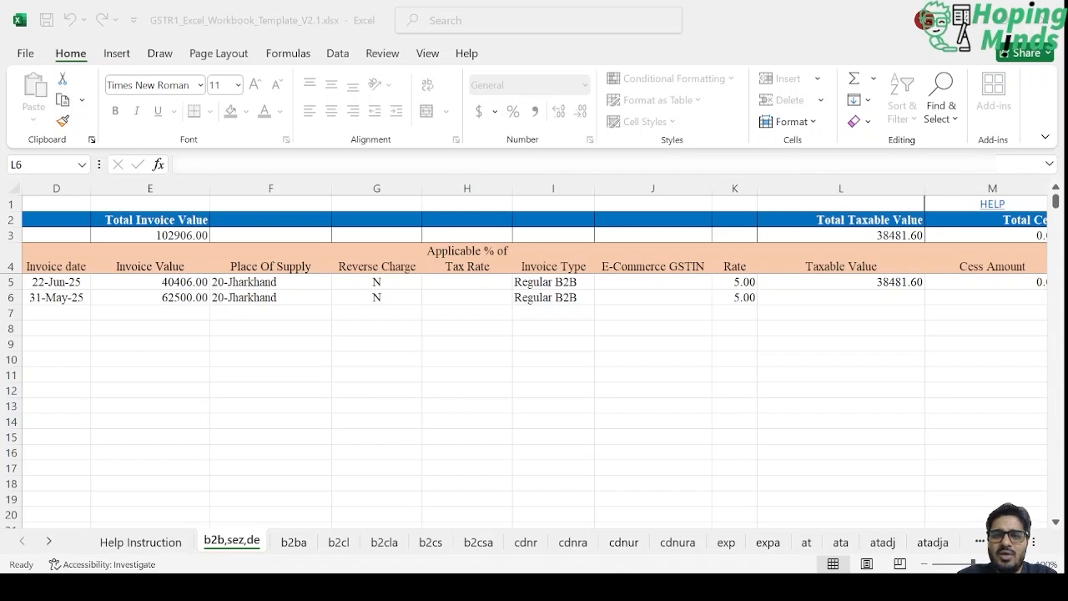
{"action": "key", "text": "alt+Tab"}
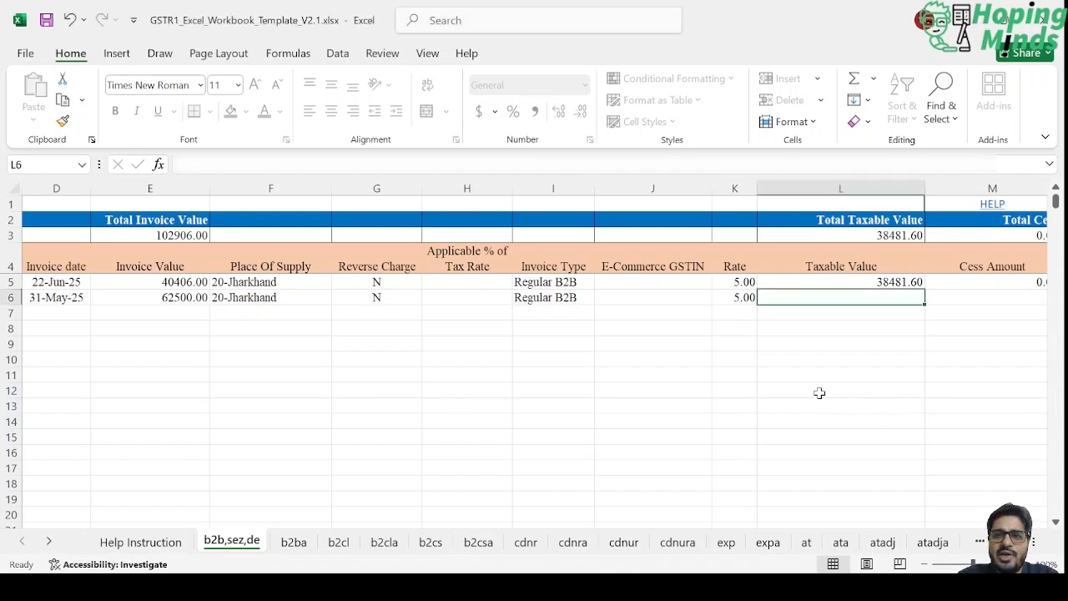
Recheck the second bill's total in the sample workbook and correct Invoice Value cell E6 to 65625.
{"action": "key", "text": "Left"}
{"action": "key", "text": "Left"}
{"action": "key", "text": "Left"}
{"action": "key", "text": "Left"}
{"action": "key", "text": "Left"}
{"action": "key", "text": "Left"}
{"action": "key", "text": "Left"}
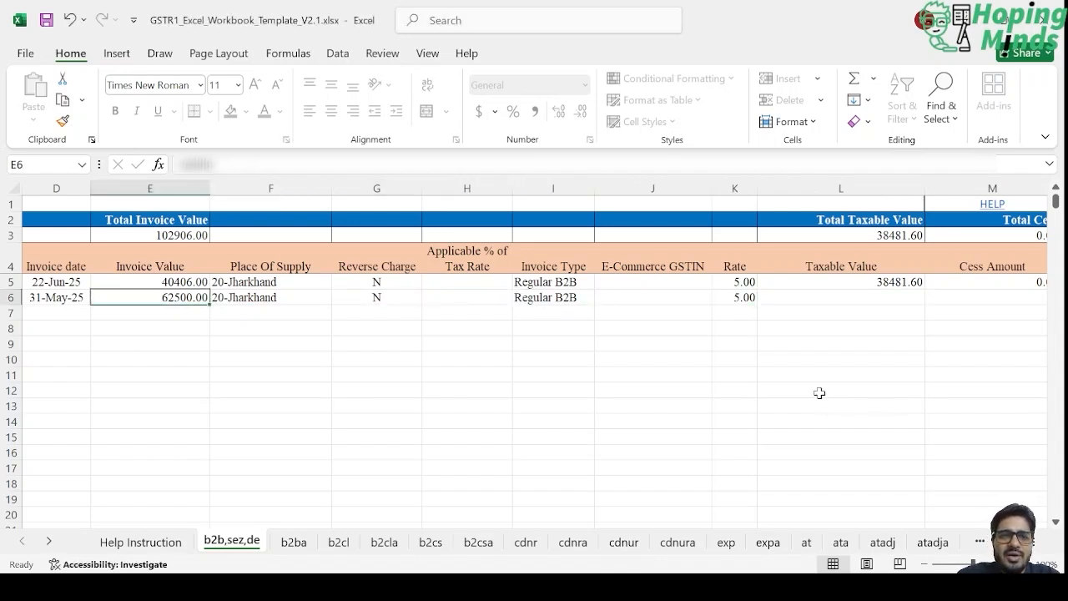
{"action": "key", "text": "Right"}
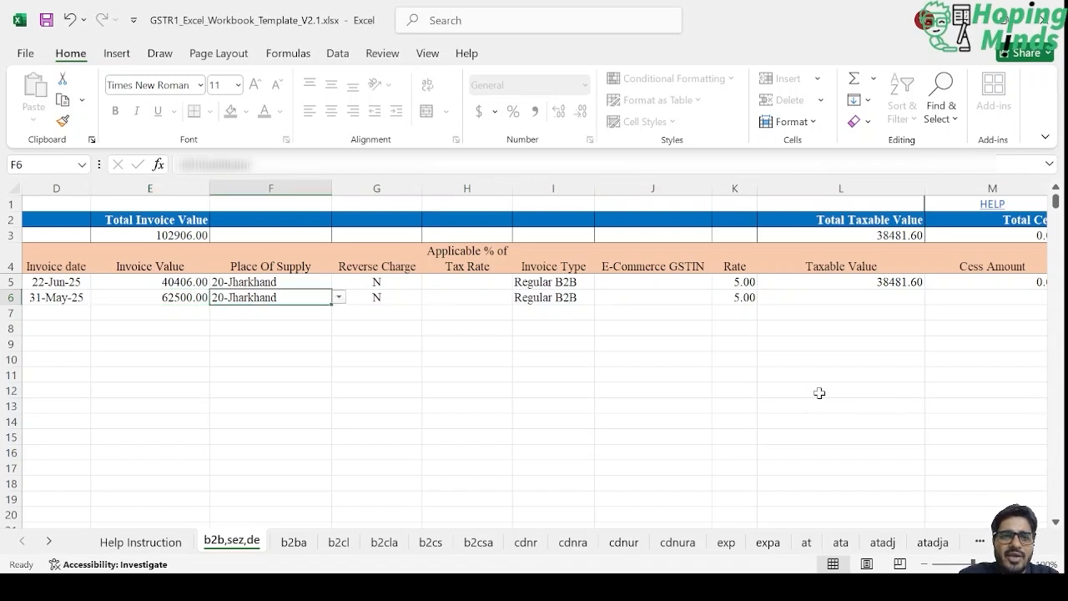
{"action": "key", "text": "Left"}
{"action": "key", "text": "alt+Tab"}
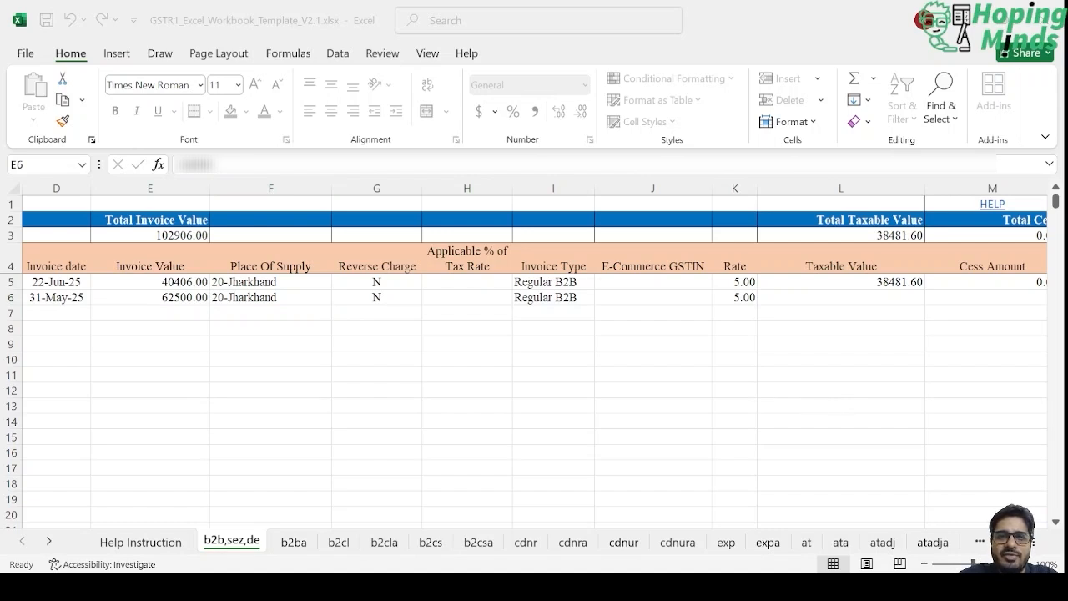
{"action": "key", "text": "alt+Tab"}
{"action": "type", "text": "65625"}
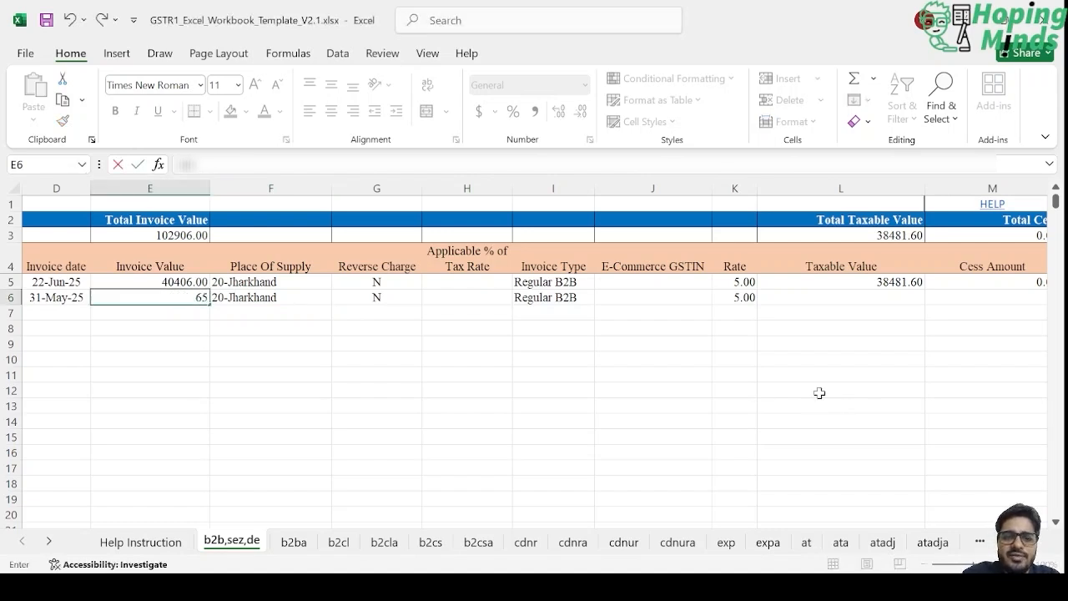
{"action": "key", "text": "Tab"}
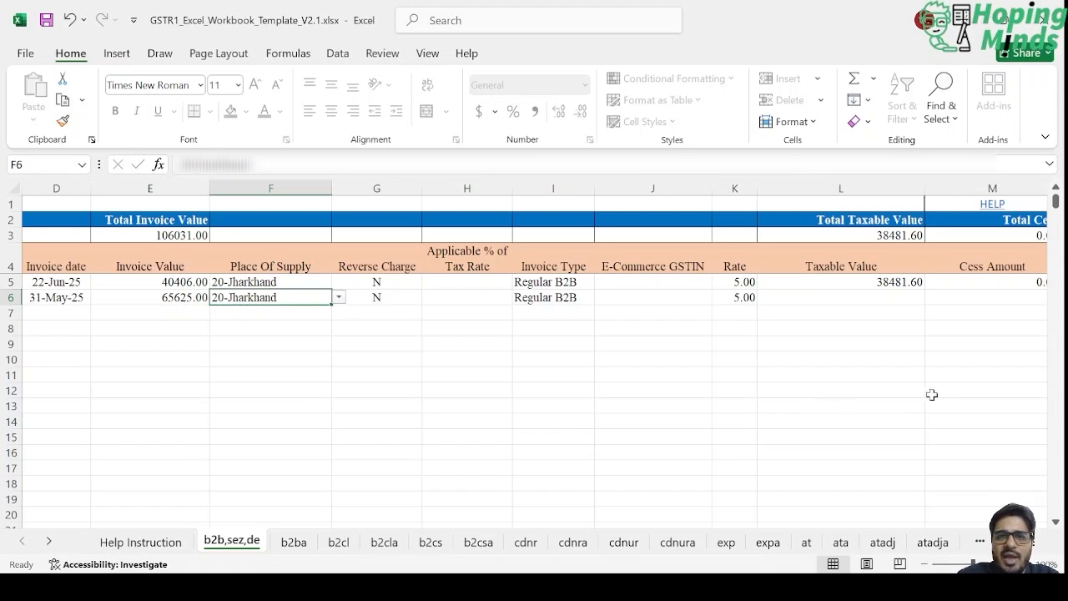
Enter Taxable Value 62500 and Cess Amount 0 for the second bill in row 6.
{"action": "left_click", "coordinate": [905, 301]}
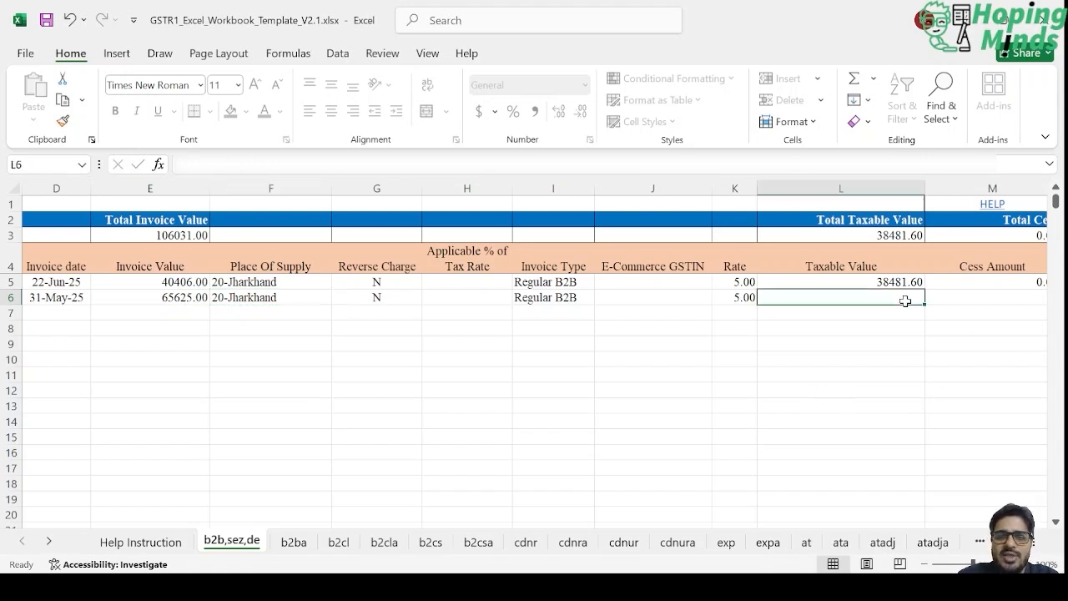
{"action": "type", "text": "62500"}
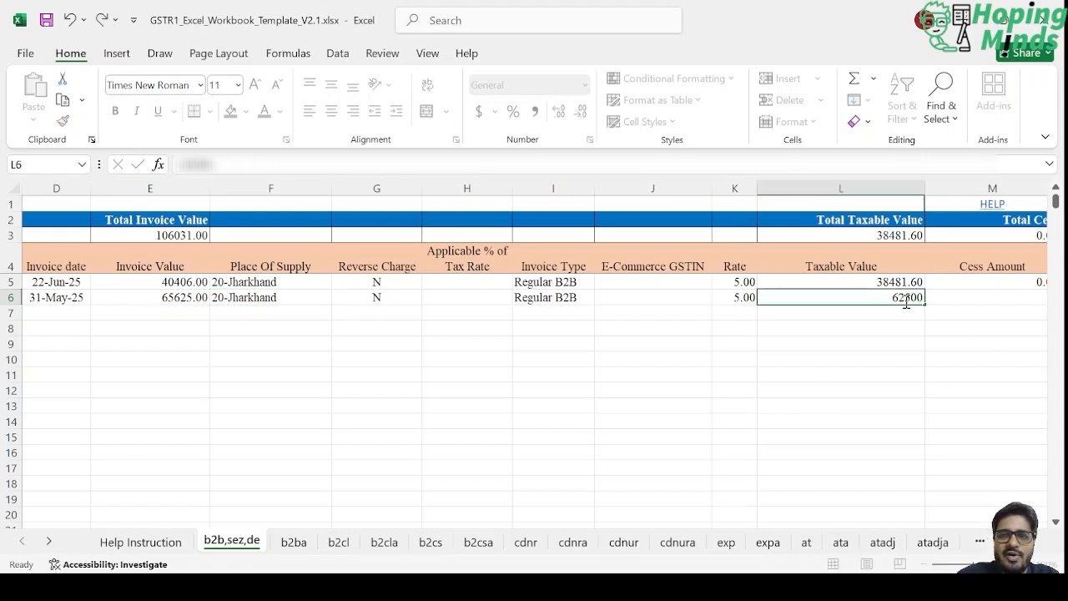
{"action": "key", "text": "Tab"}
{"action": "type", "text": "0"}
{"action": "key", "text": "Tab"}
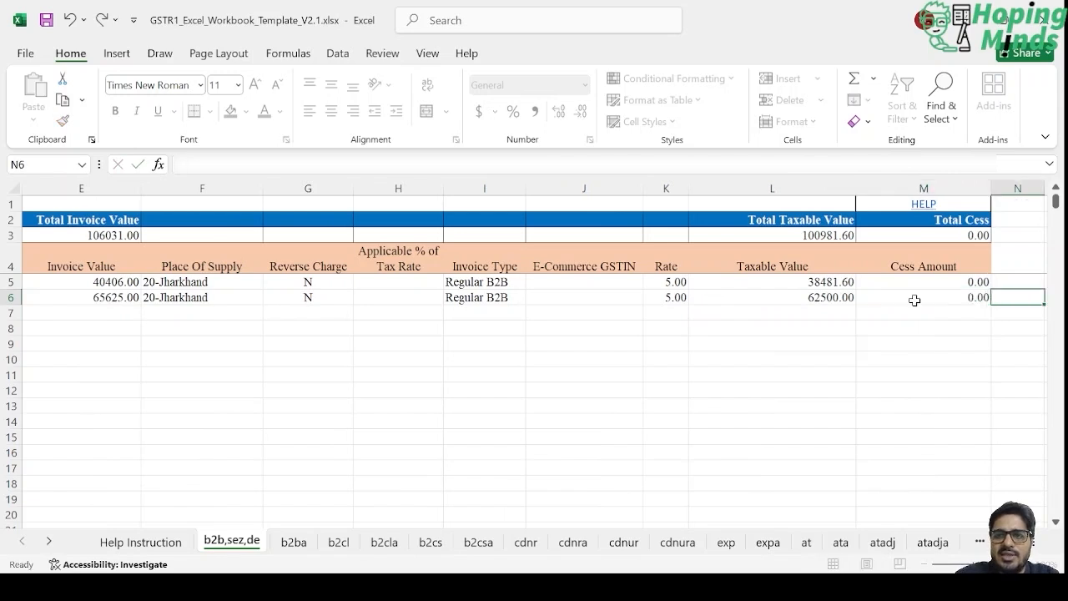
{"action": "scroll", "coordinate": [533, 408], "scroll_direction": "left", "scroll_amount": 4}
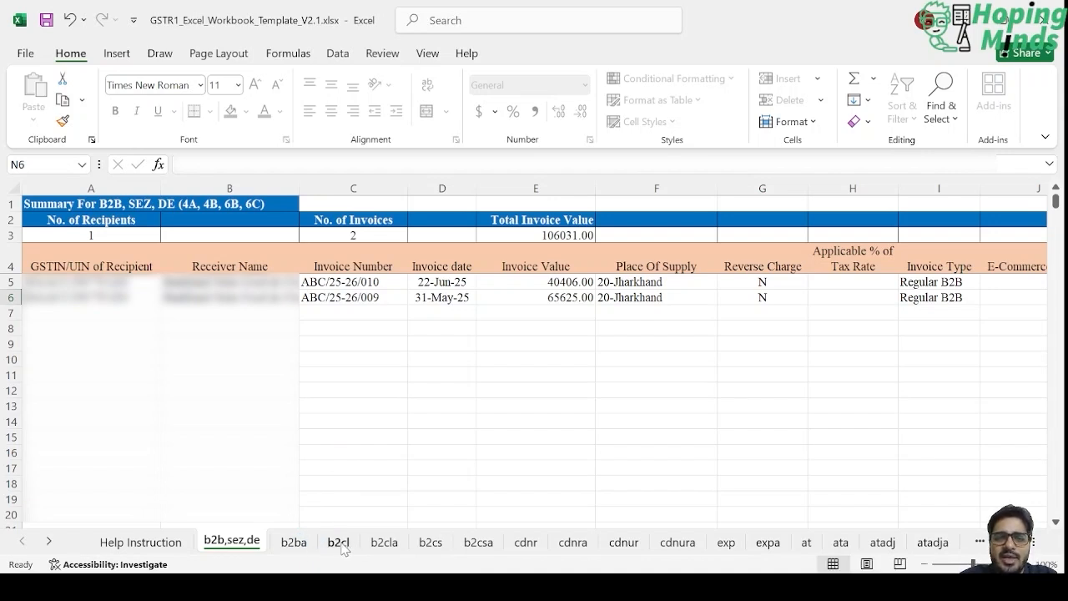
View the b2cl worksheet's columns and compare them with the sample bills.
{"action": "left_click", "coordinate": [340, 543]}
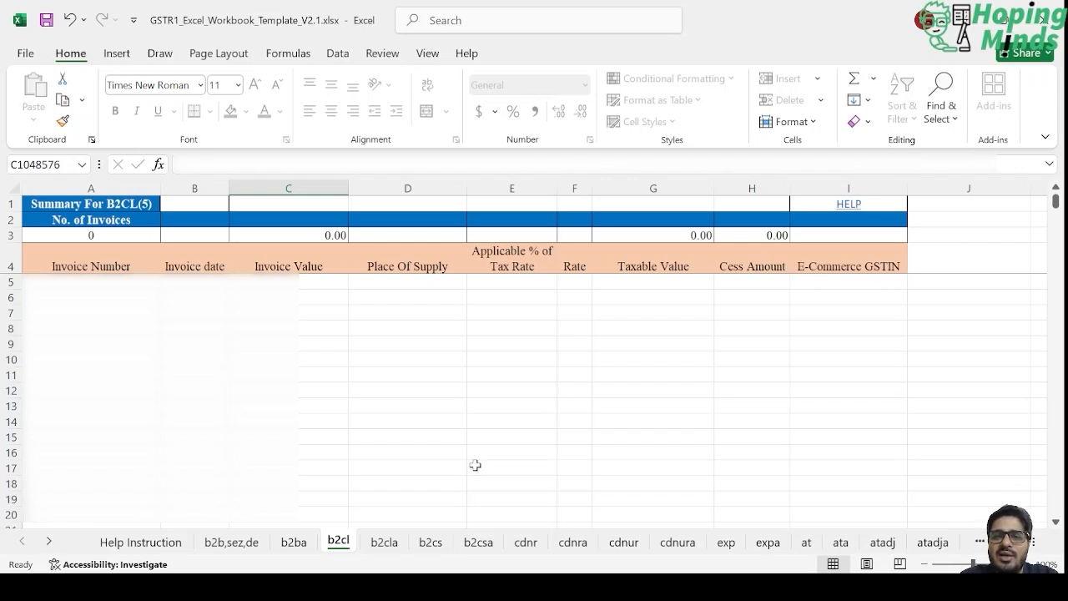
{"action": "key", "text": "alt+Tab"}
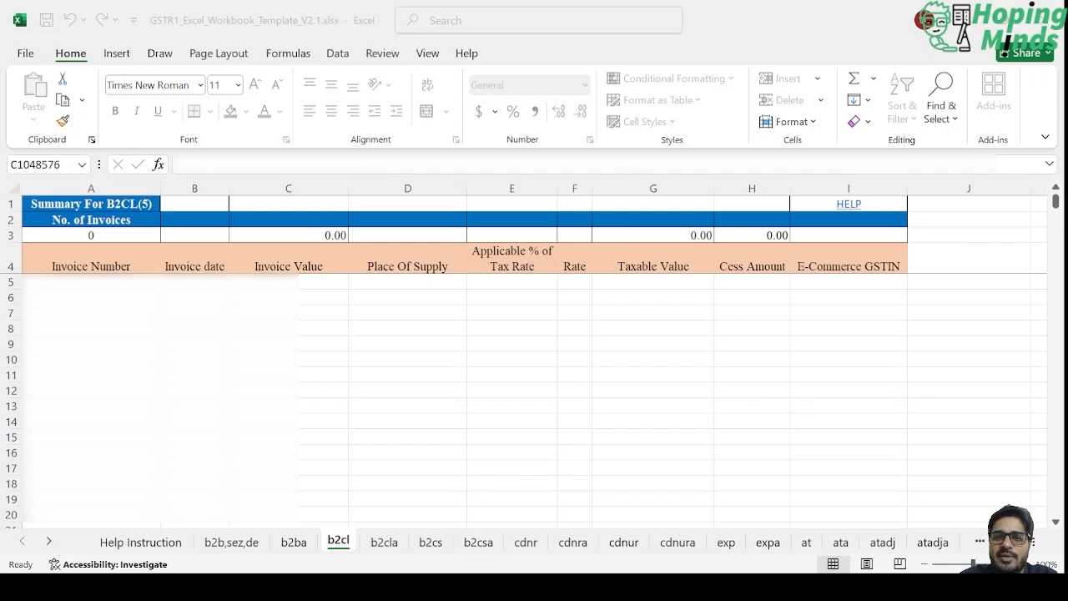
{"action": "key", "text": "alt+Tab"}
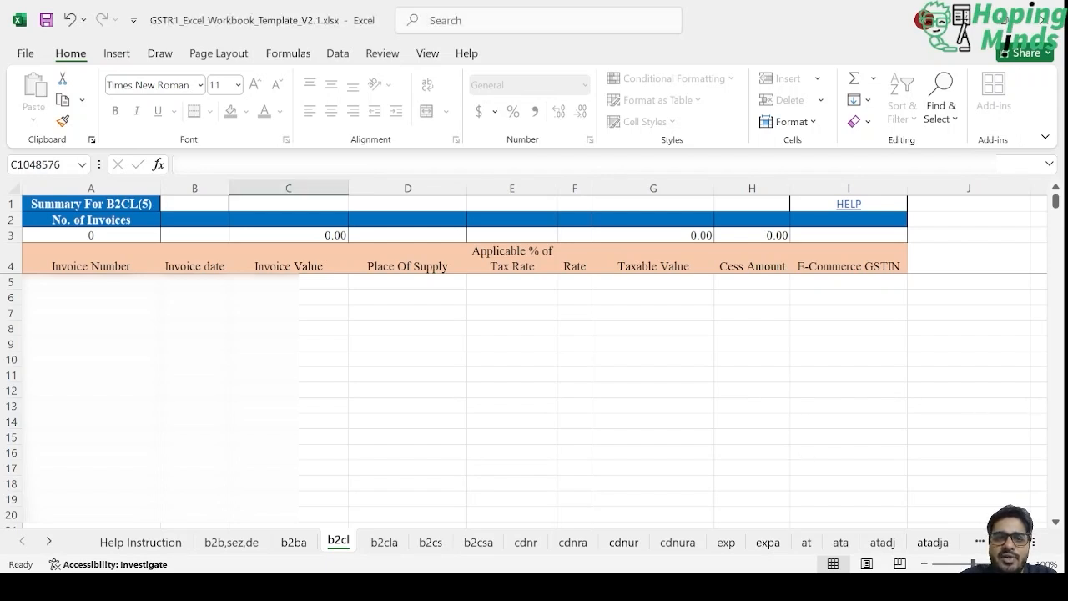
Check the sample bill for the b2cs worksheet and set its Type cell A5 to OE.
{"action": "left_click", "coordinate": [434, 544]}
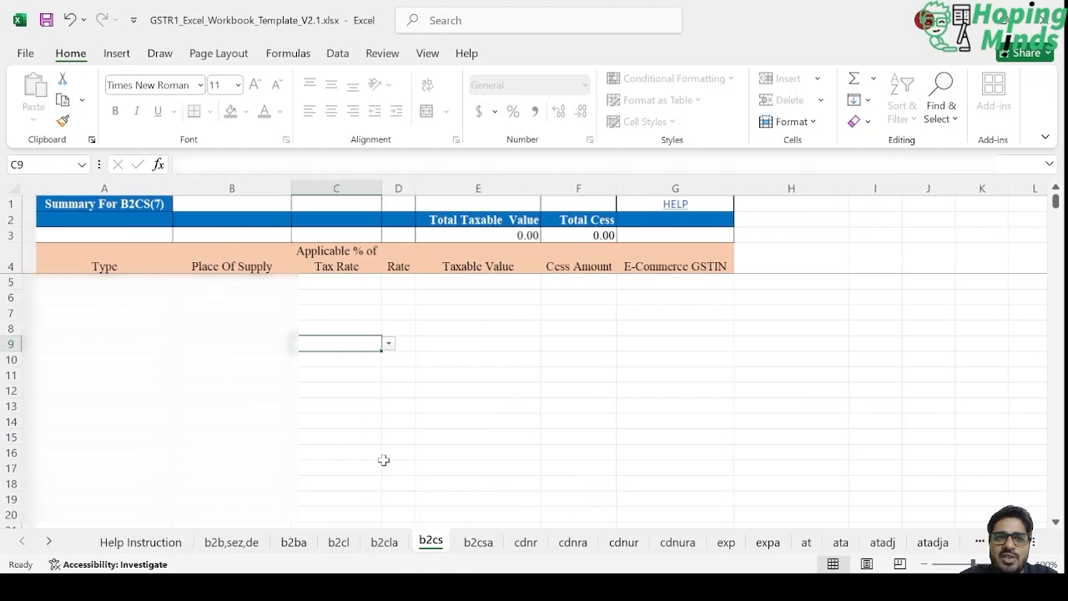
{"action": "key", "text": "alt+Tab"}
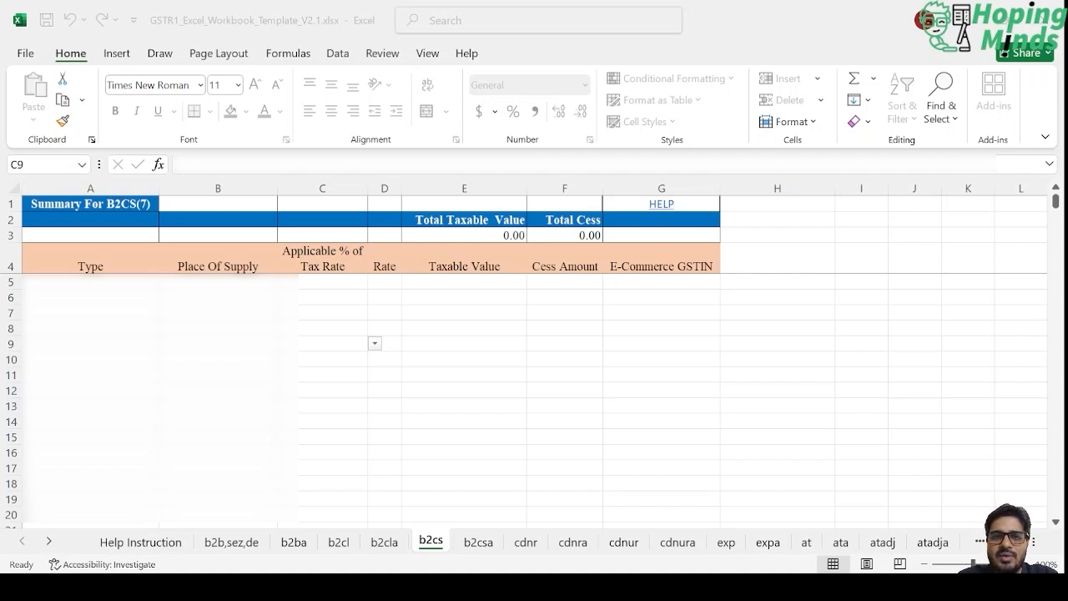
{"action": "key", "text": "alt+Tab"}
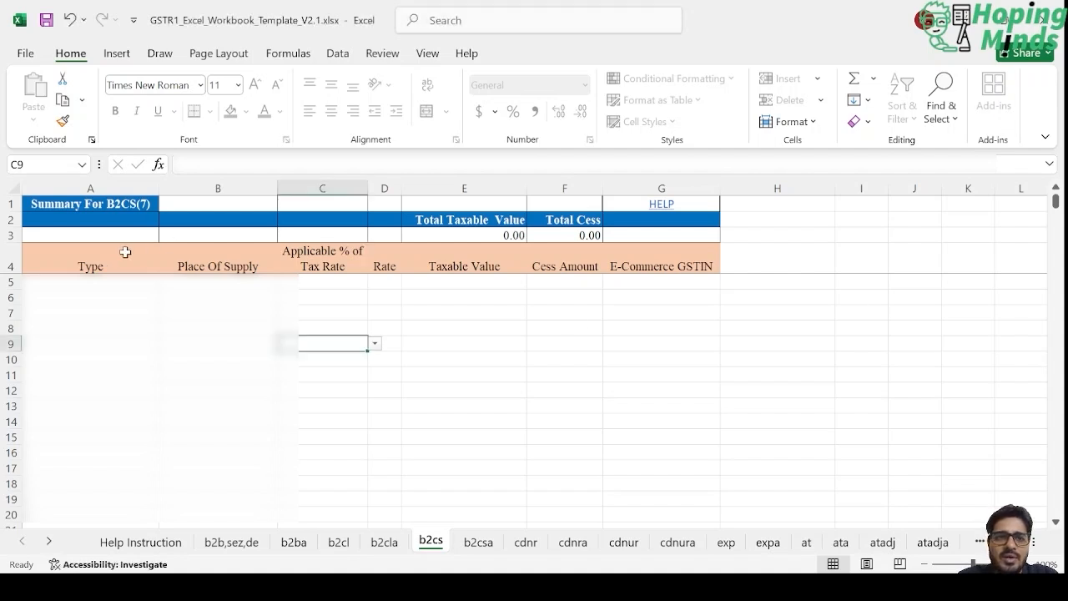
{"action": "left_click", "coordinate": [118, 287]}
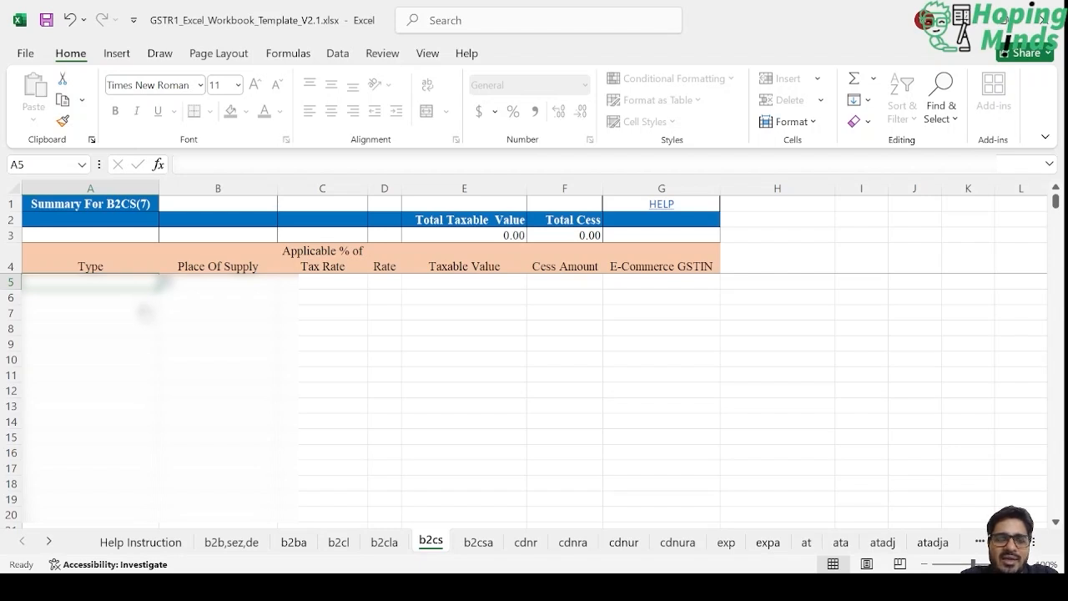
{"action": "key", "text": "alt+Tab"}
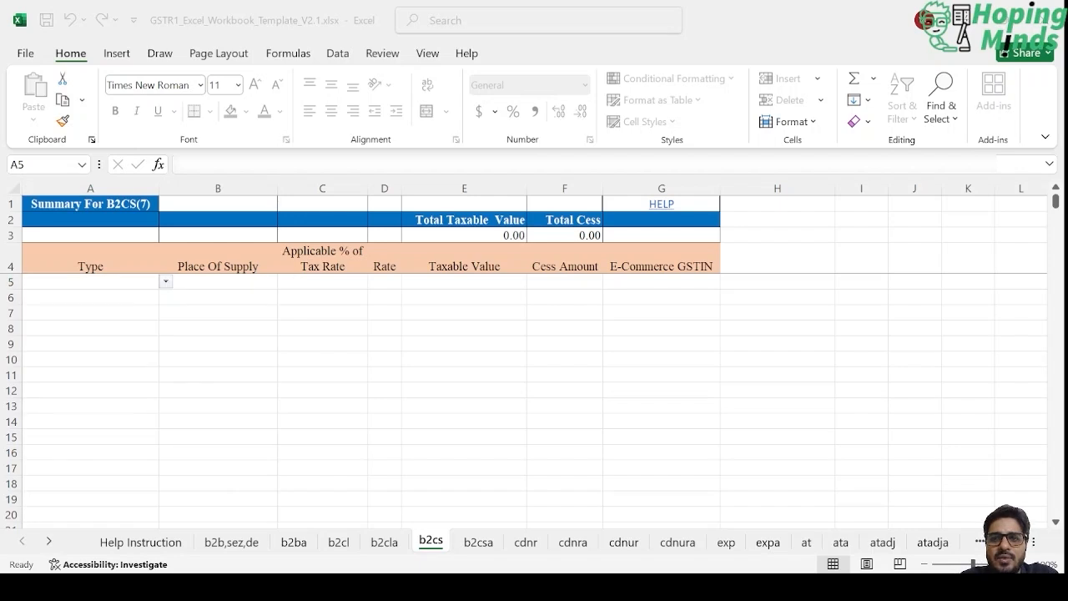
{"action": "key", "text": "alt+Tab"}
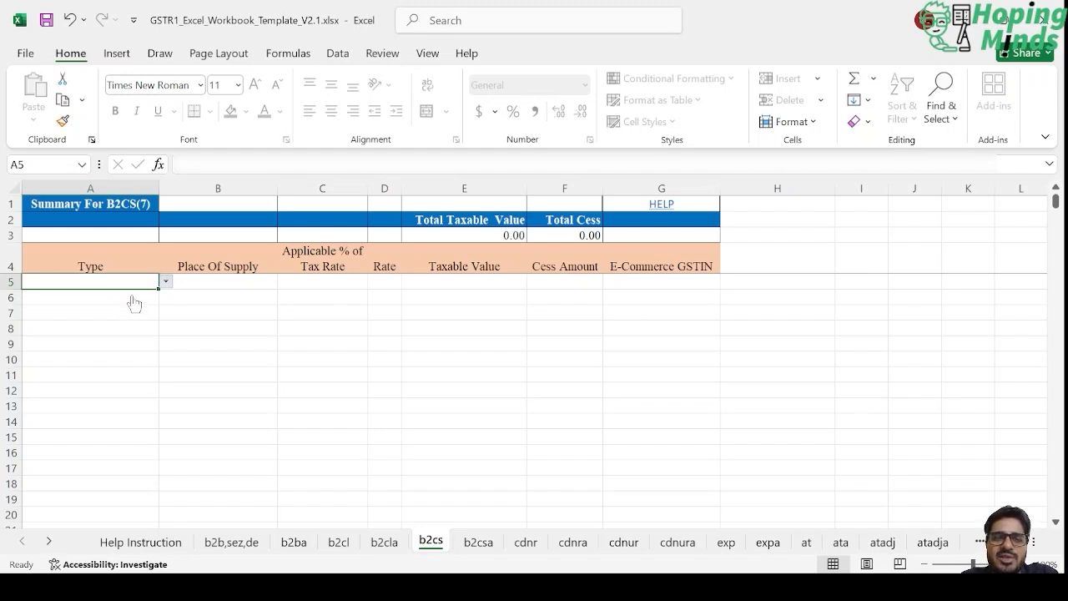
{"action": "type", "text": "OE"}
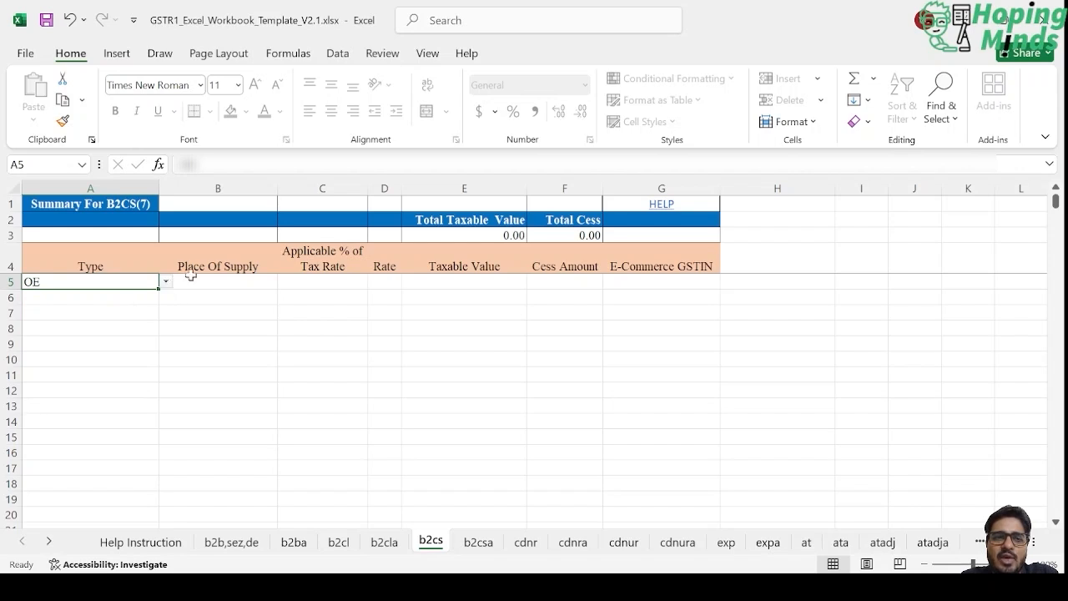
Set row 5 of b2cs to Place Of Supply 20-Jharkhand and Rate 5.00, leaving Applicable % of Tax Rate blank.
{"action": "left_click", "coordinate": [216, 282]}
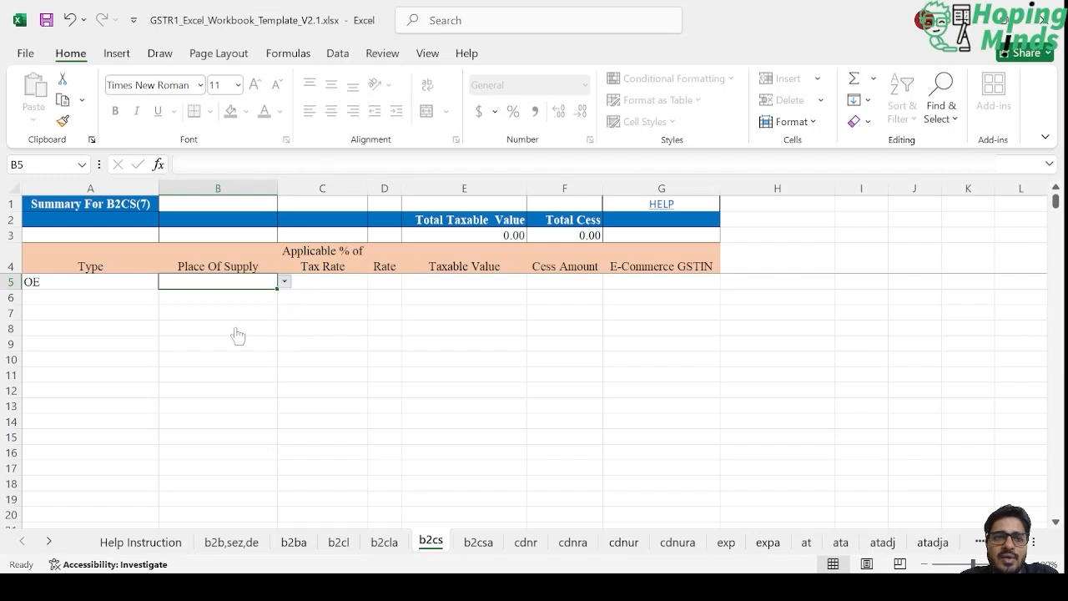
{"action": "type", "text": "20-Jharkhand"}
{"action": "left_click", "coordinate": [353, 282]}
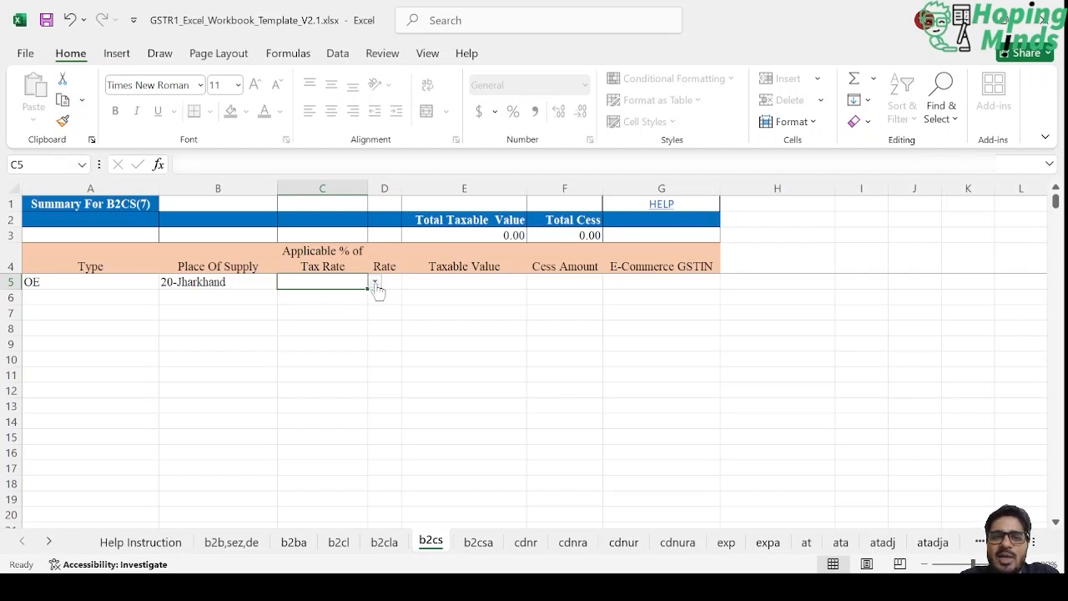
{"action": "left_click", "coordinate": [393, 287]}
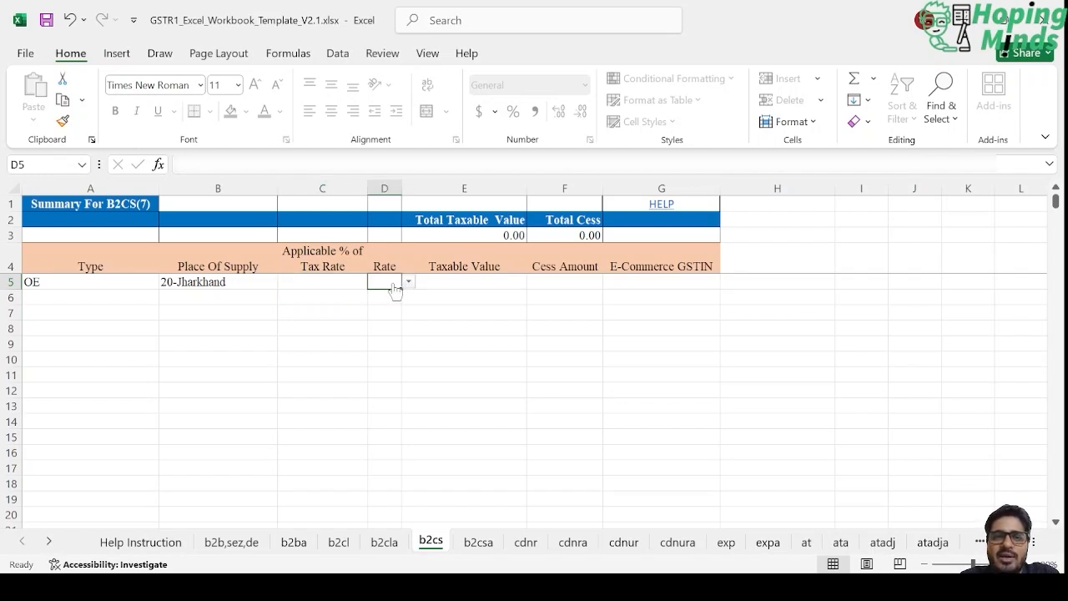
{"action": "left_click", "coordinate": [358, 371]}
Look up the bill's taxable amount in the sample workbook and enter 6360 in Taxable Value cell E5.
{"action": "left_click", "coordinate": [501, 277]}
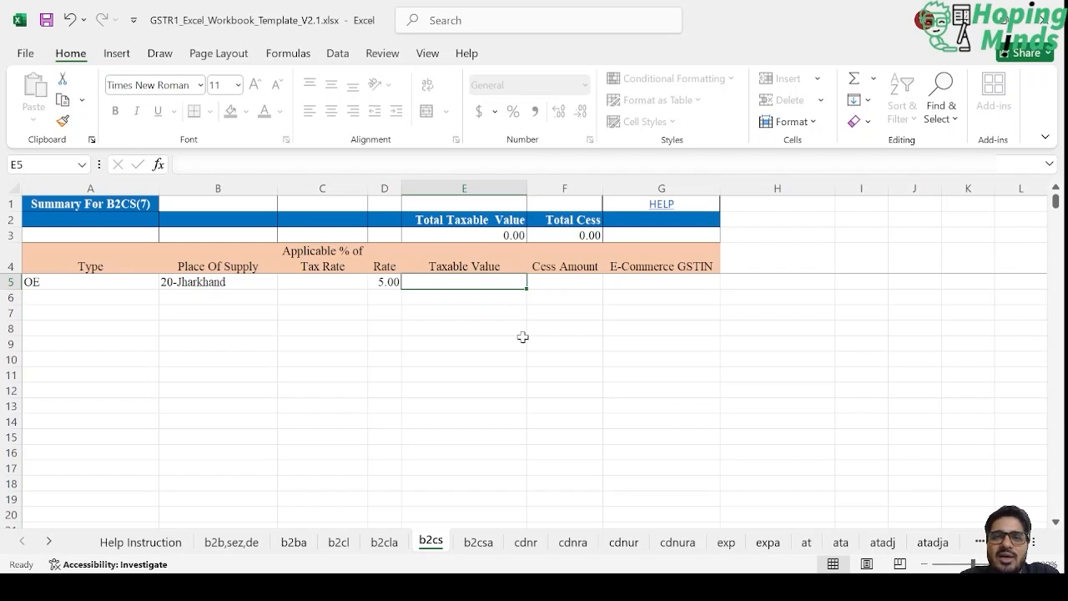
{"action": "key", "text": "alt+Tab"}
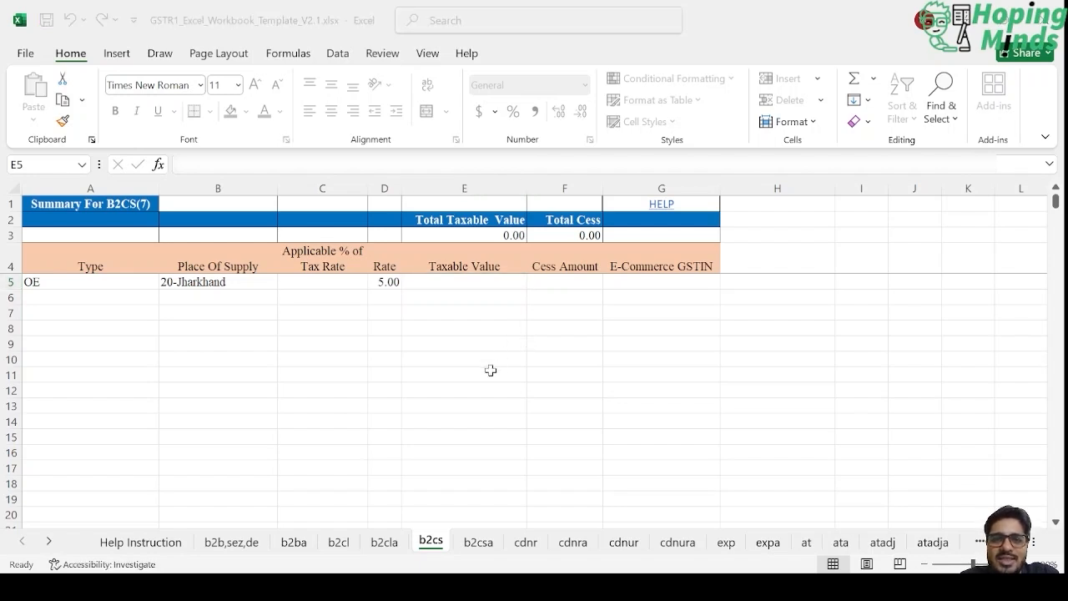
{"action": "key", "text": "alt+Tab"}
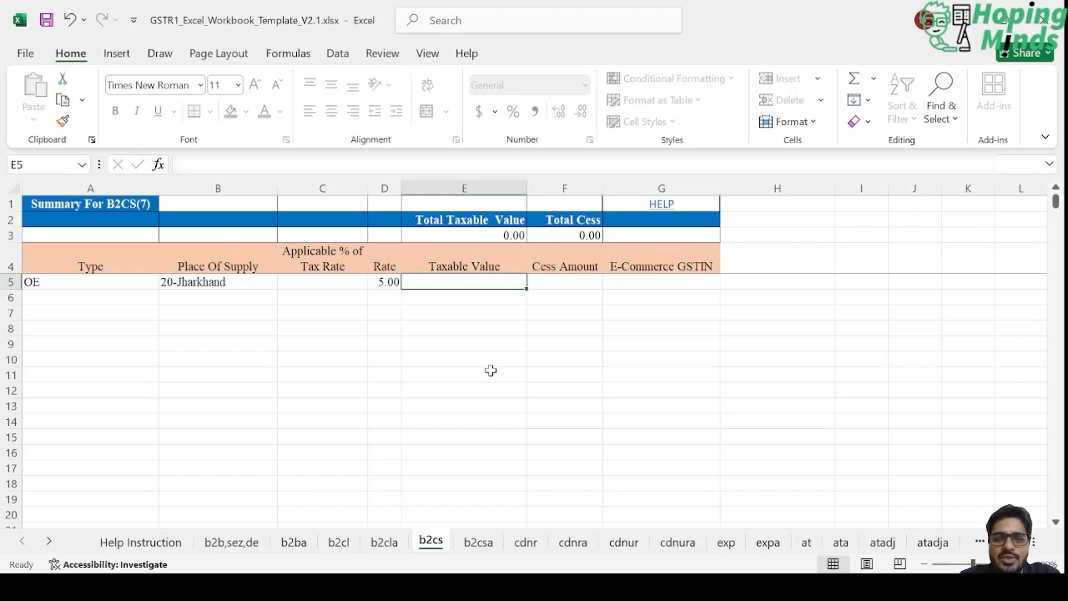
{"action": "type", "text": "6360"}
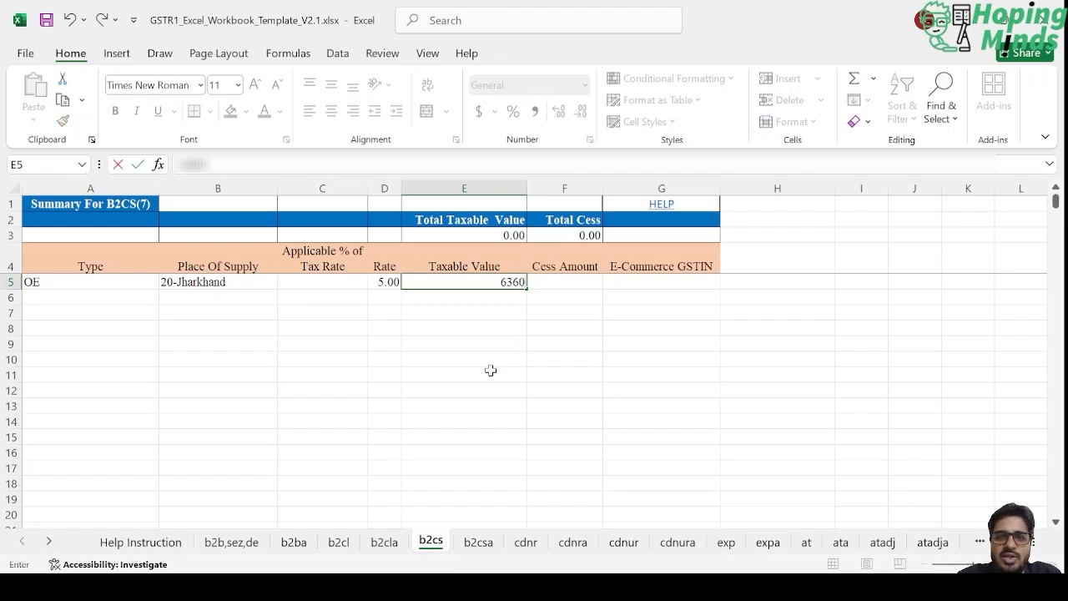
{"action": "key", "text": "Tab"}
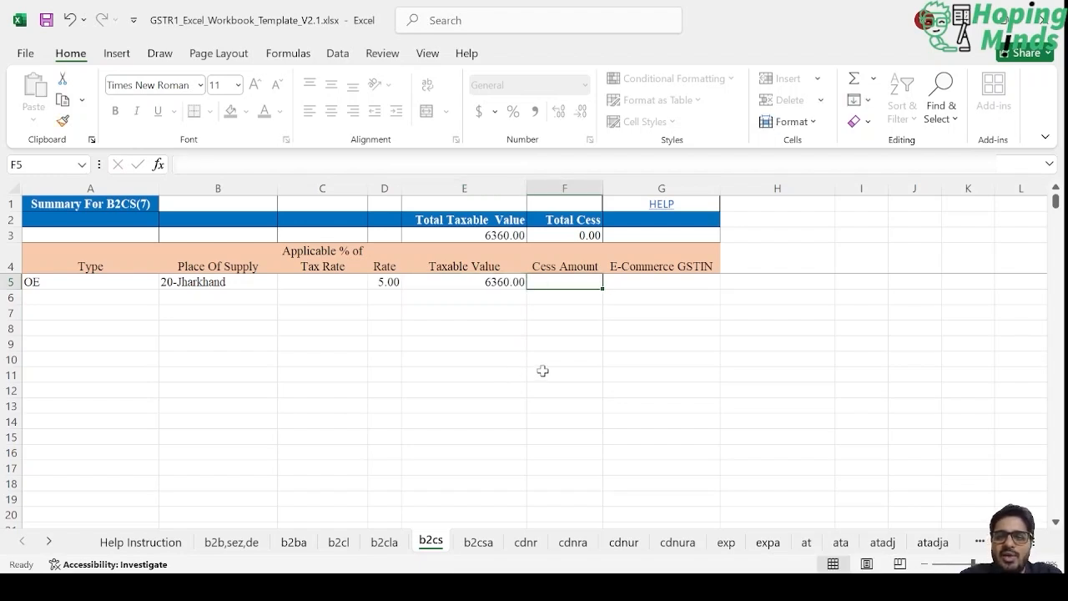
Enter Cess Amount 0 in cell F5 and leave E-Commerce GSTIN cell G5 blank.
{"action": "type", "text": "0"}
{"action": "key", "text": "Tab"}
{"action": "type", "text": "0"}
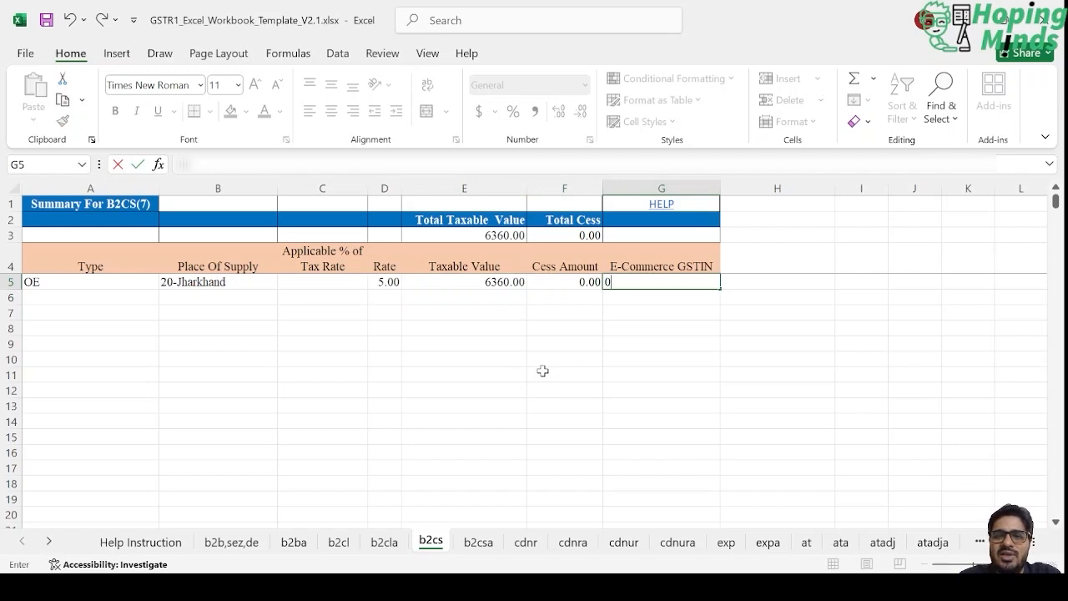
{"action": "key", "text": "BackSpace"}
{"action": "key", "text": "Tab"}
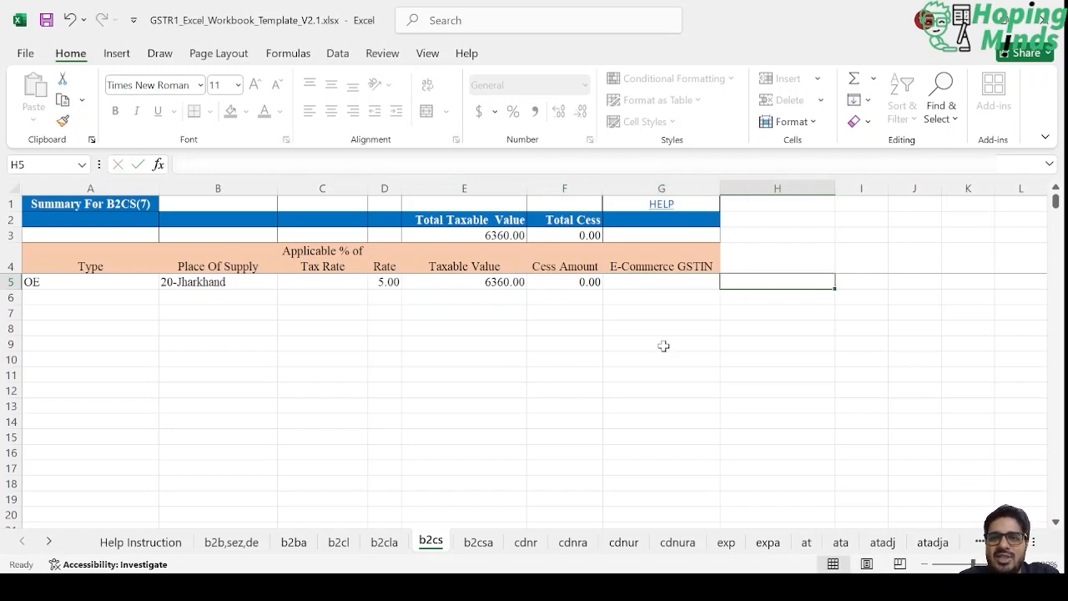
Fill row 6 of b2cs with Type OE, Place Of Supply 20-Jharkhand and Rate 18.00, leaving Applicable % of Tax Rate blank.
{"action": "left_click", "coordinate": [65, 299]}
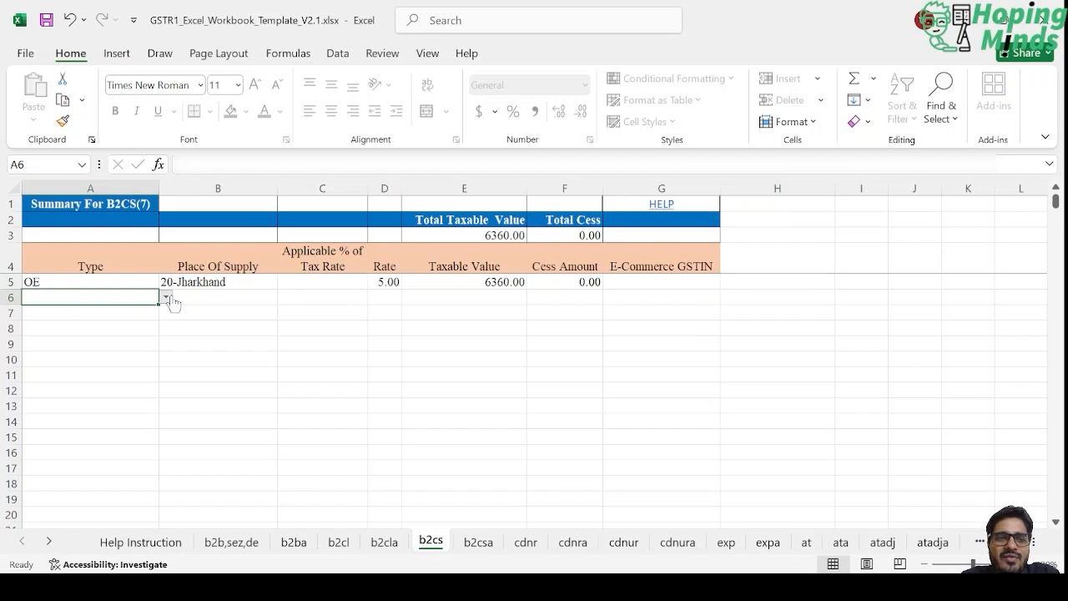
{"action": "type", "text": "OE"}
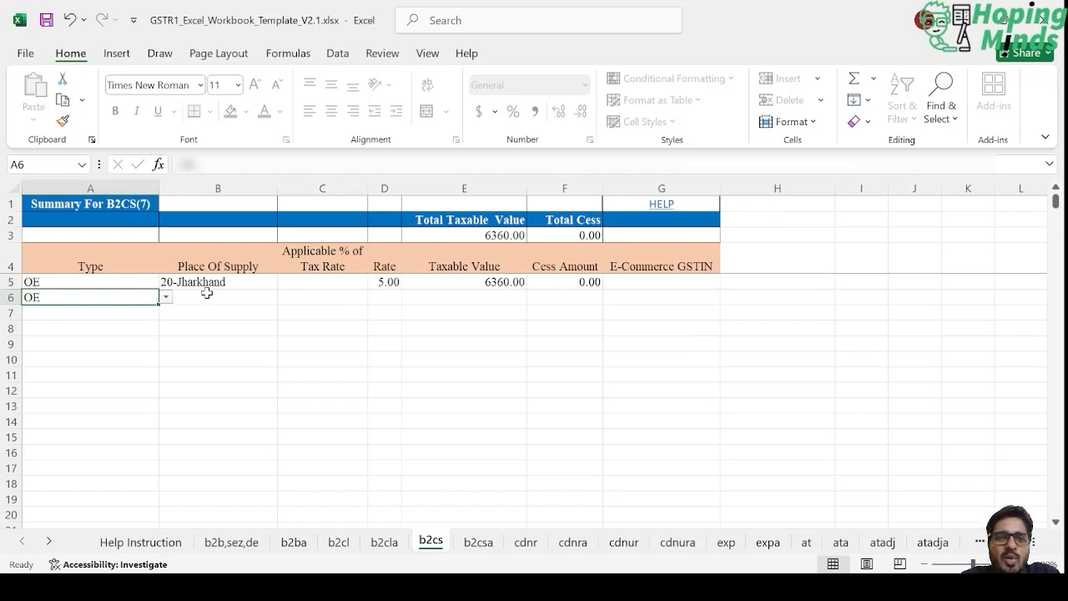
{"action": "left_click", "coordinate": [233, 298]}
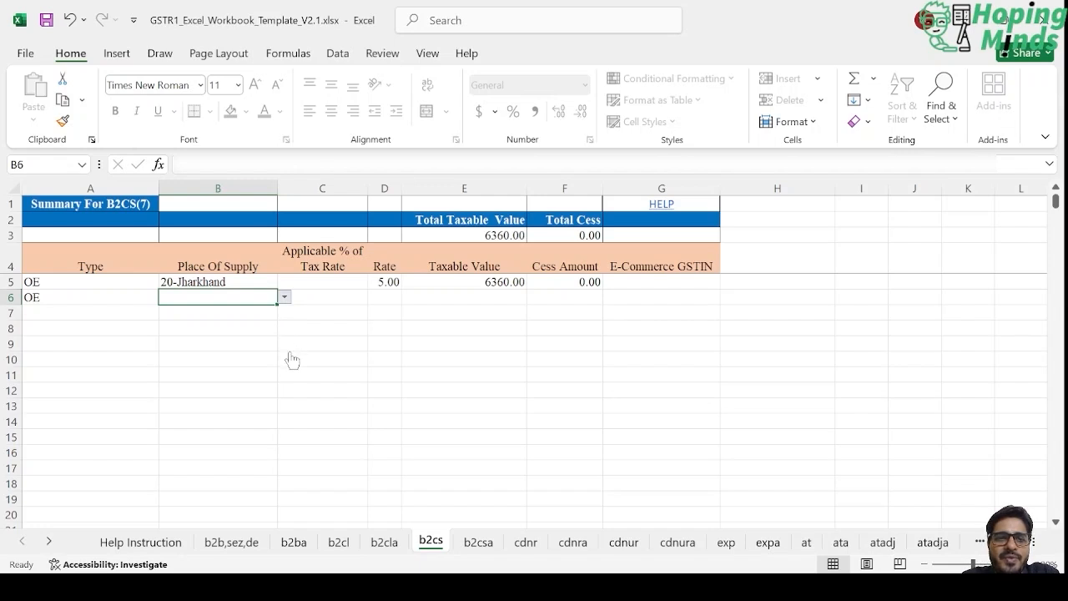
{"action": "key", "text": "ctrl+d"}
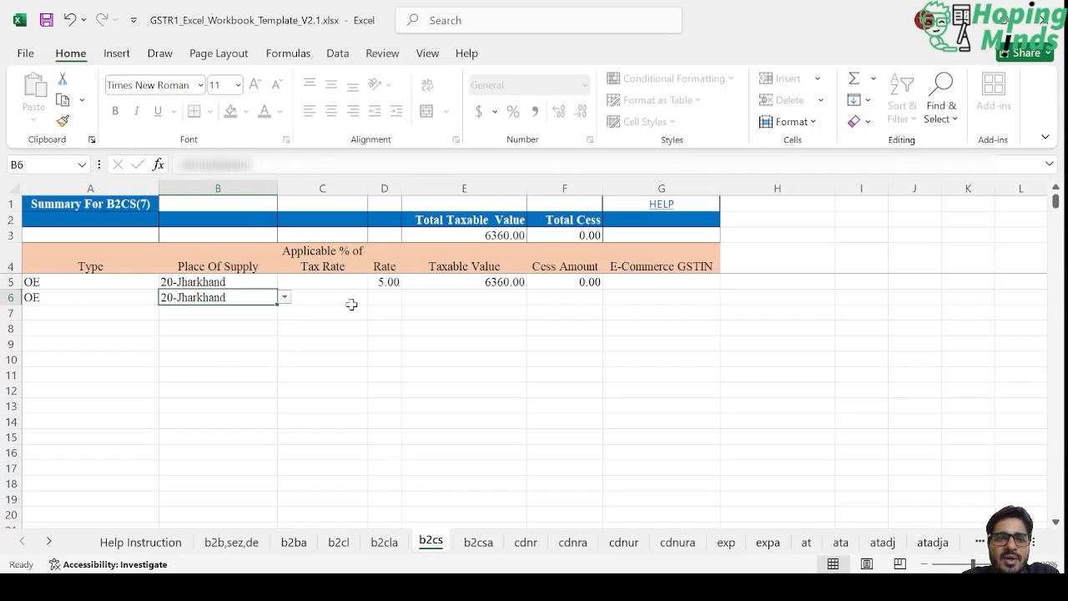
{"action": "left_click", "coordinate": [392, 299]}
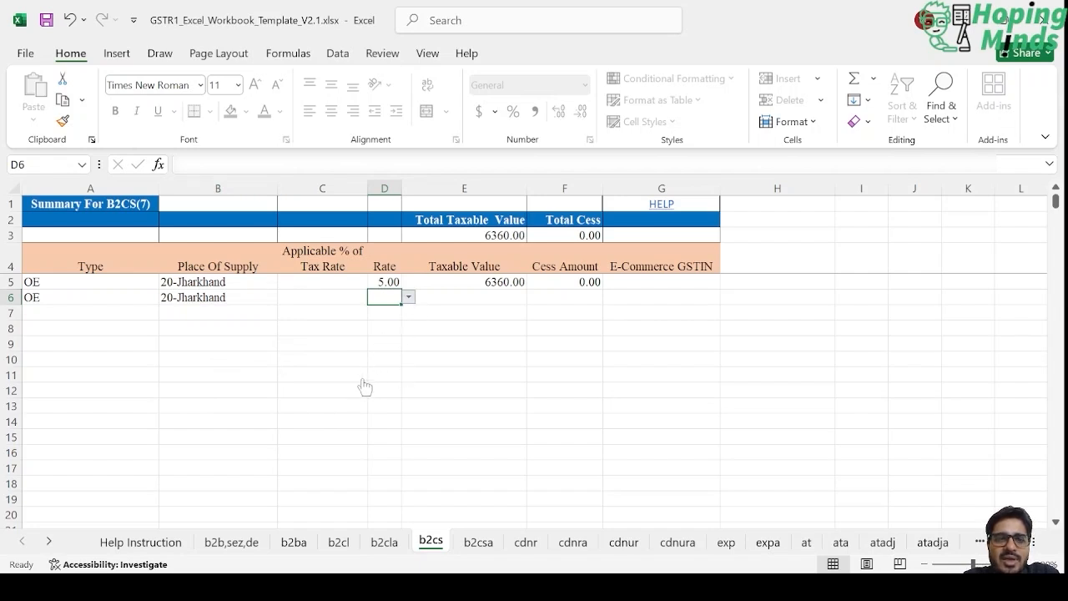
{"action": "type", "text": "18"}
{"action": "key", "text": "ctrl+Return"}
Look up the bill's taxable amount in the sample workbook and enter Taxable Value 1132056 and Cess Amount 0 in row 6.
{"action": "left_click", "coordinate": [489, 307]}
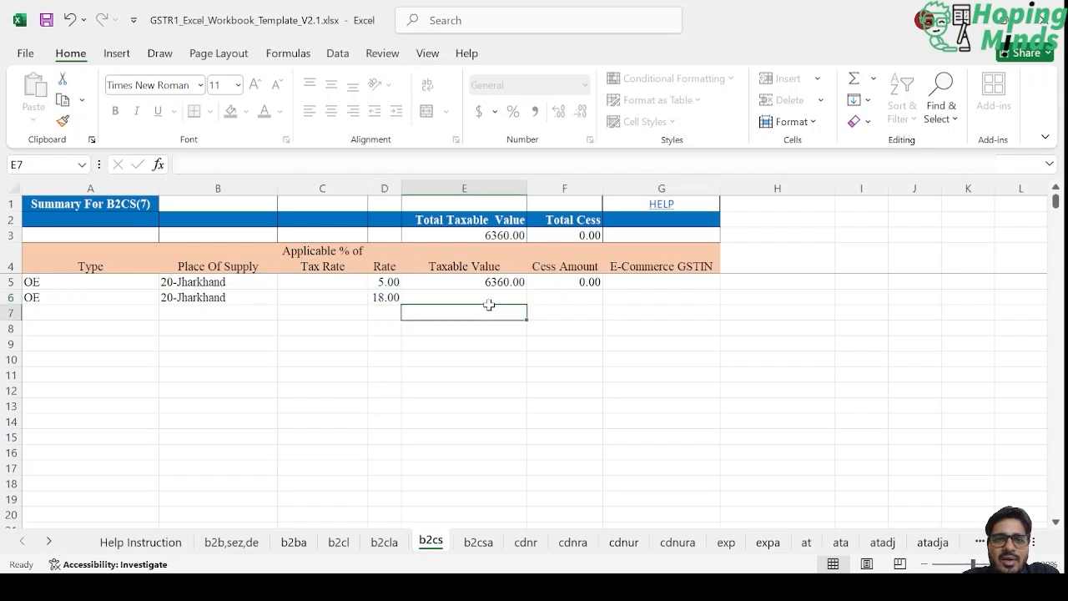
{"action": "key", "text": "alt+Tab"}
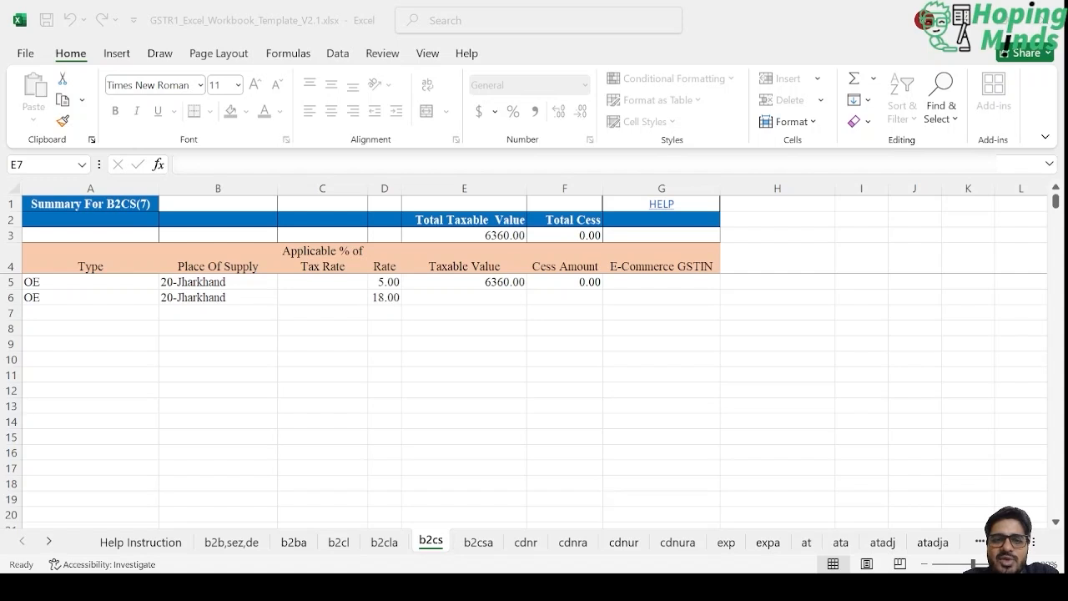
{"action": "key", "text": "alt+Tab"}
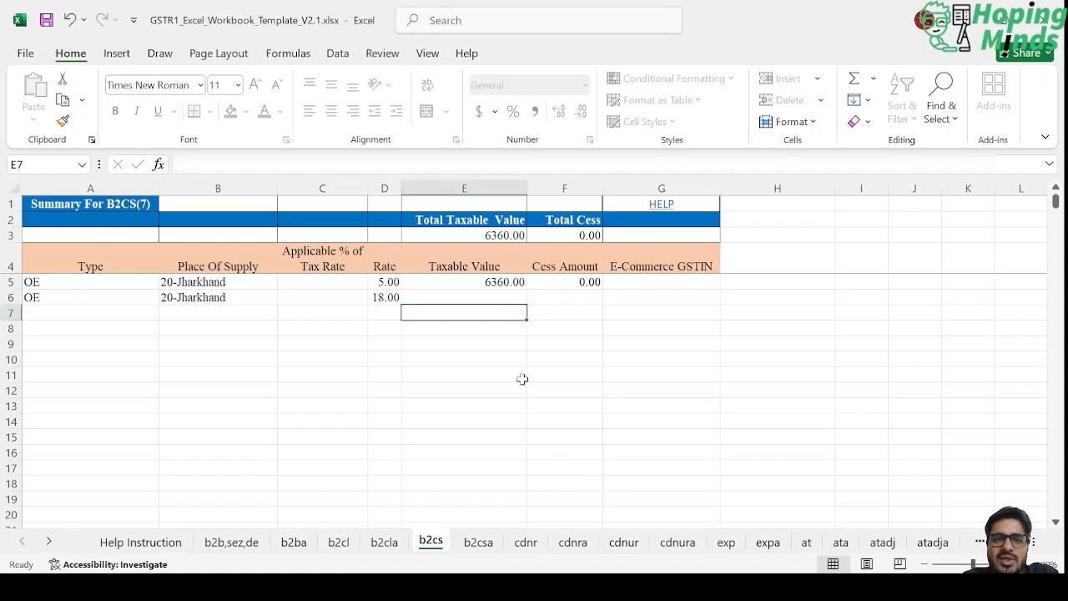
{"action": "left_click", "coordinate": [451, 297]}
{"action": "type", "text": "1132056"}
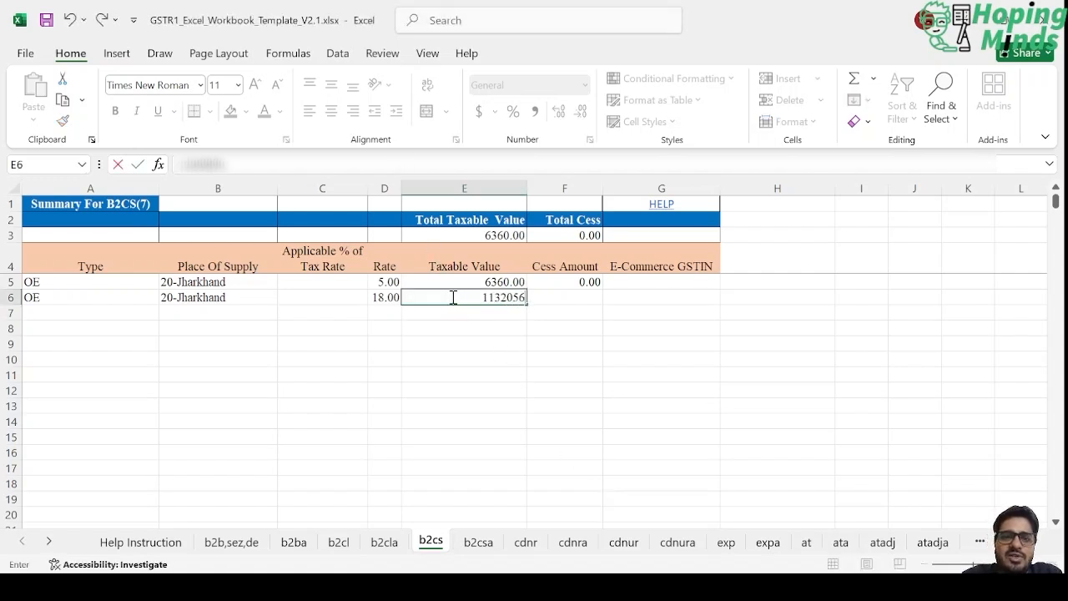
{"action": "key", "text": "Tab"}
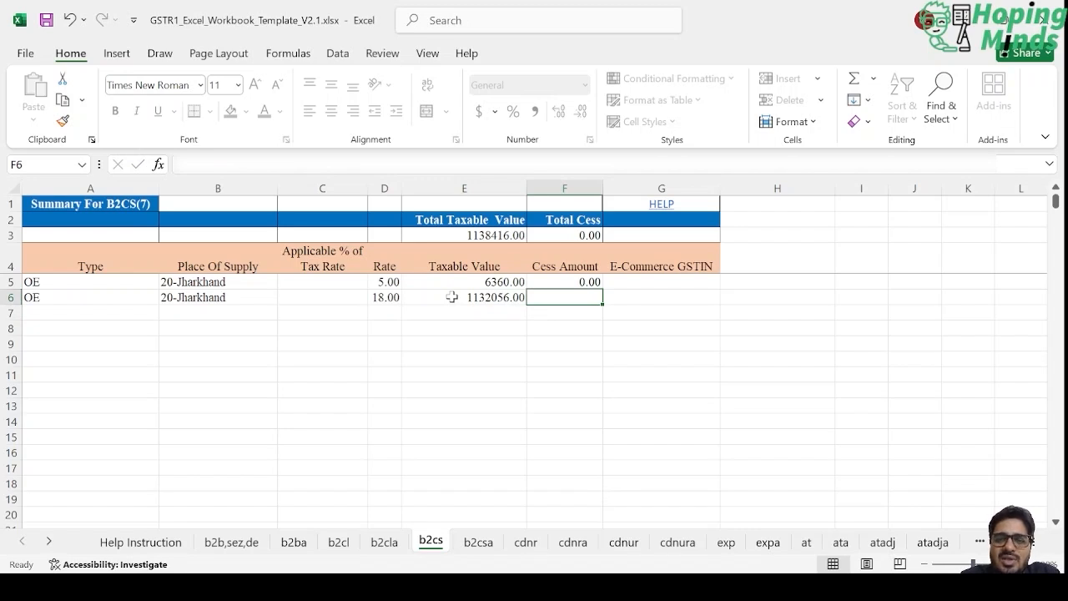
{"action": "type", "text": "0"}
{"action": "key", "text": "Tab"}
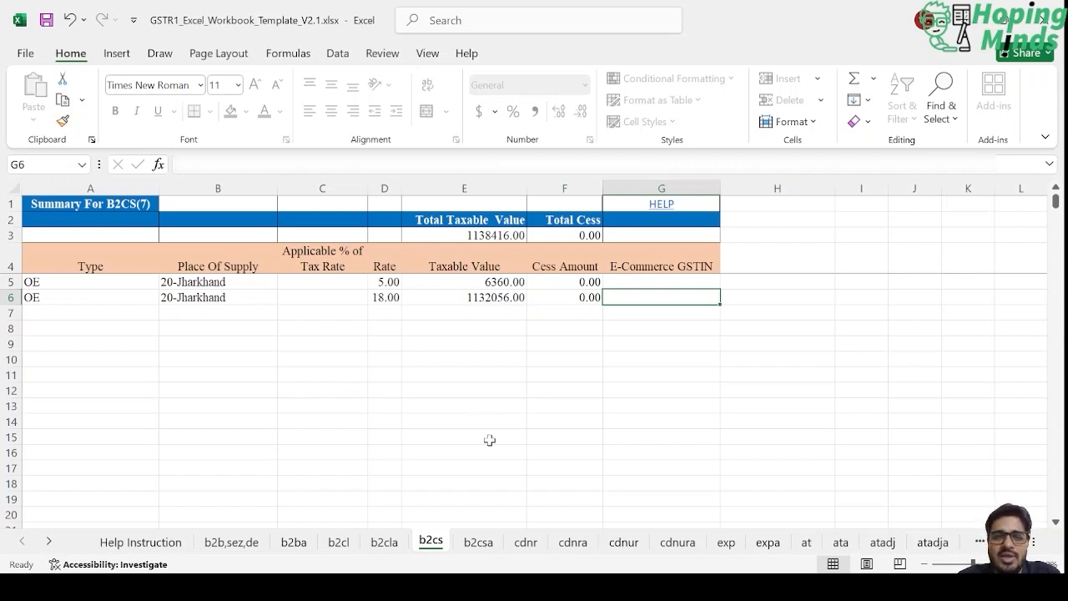
Open the cdnr worksheet at cell A5 and check the sample credit note details in the other window.
{"action": "scroll", "coordinate": [489, 441], "scroll_direction": "down", "scroll_amount": 1}
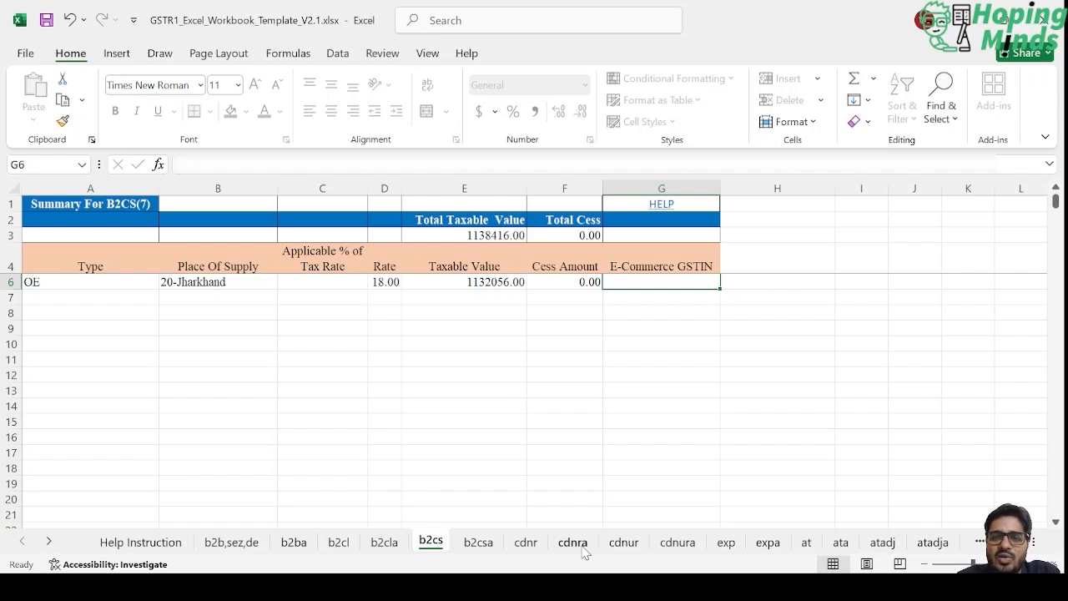
{"action": "left_click", "coordinate": [525, 542]}
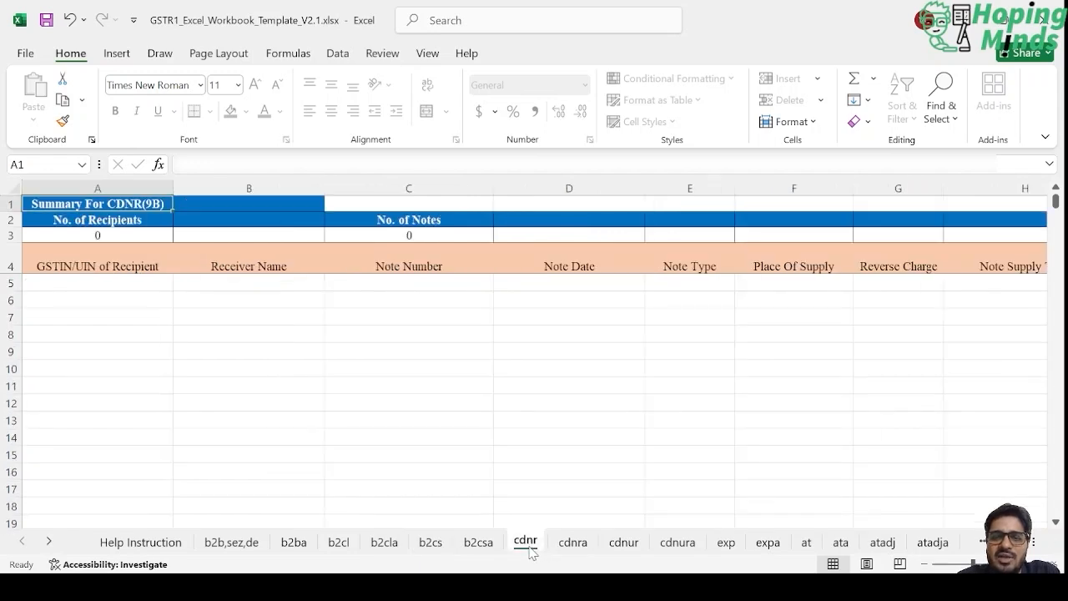
{"action": "left_click", "coordinate": [150, 286]}
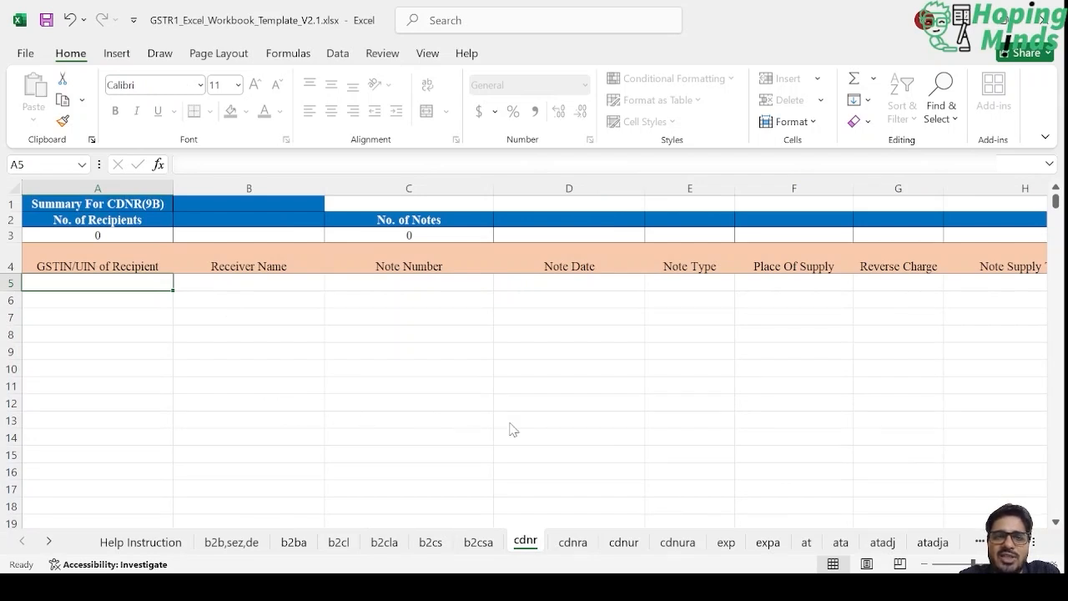
{"action": "key", "text": "alt+Tab"}
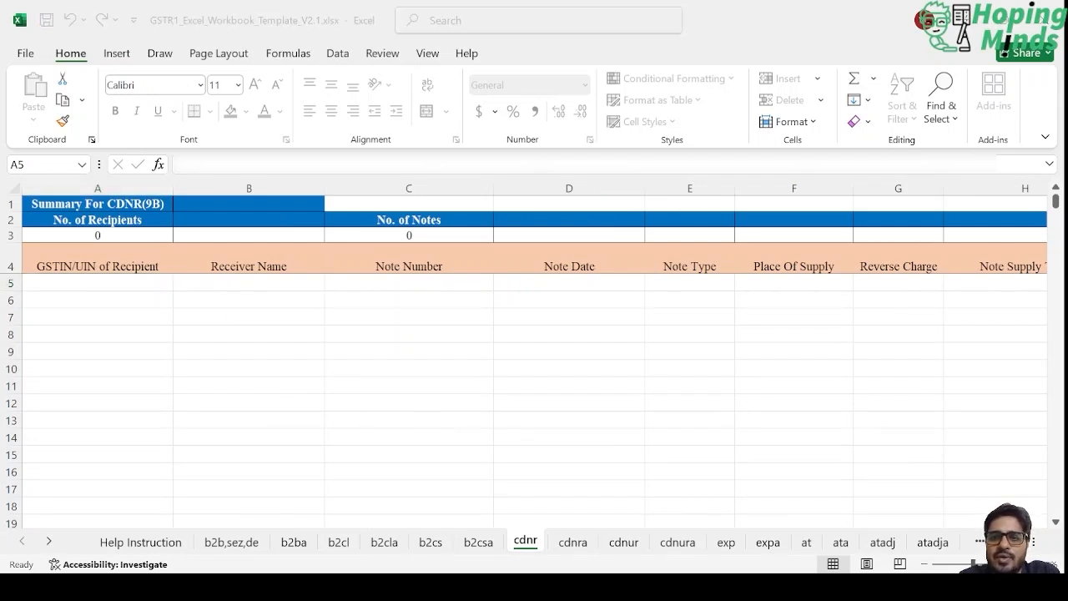
{"action": "key", "text": "alt+Tab"}
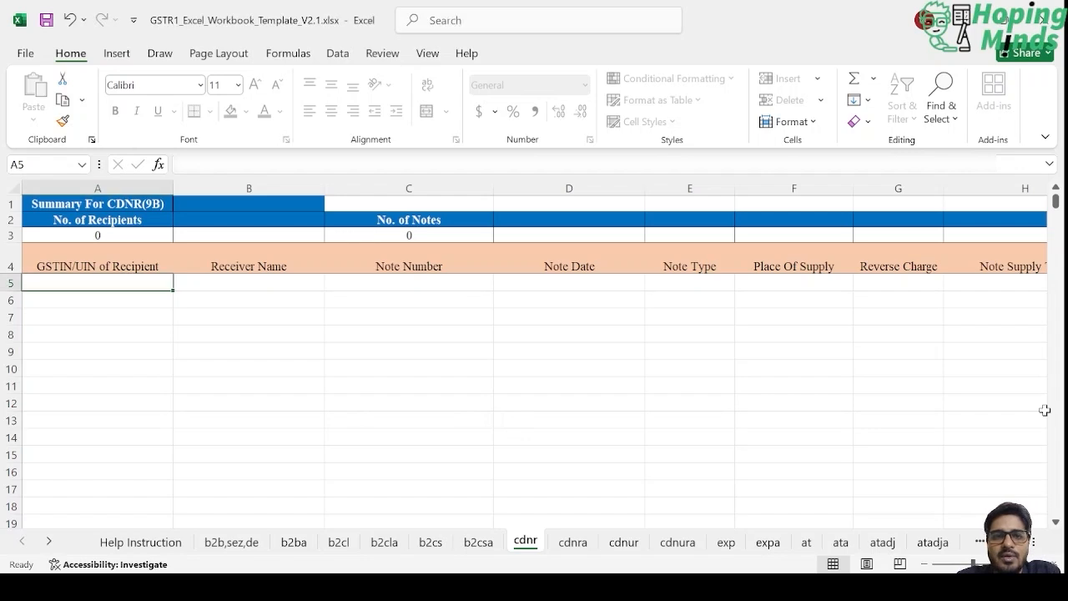
Copy the recipient's GSTIN from cell A5 of b2b,sez,de into GSTIN/UIN of Recipient cell A5 of cdnr.
{"action": "left_click", "coordinate": [240, 547]}
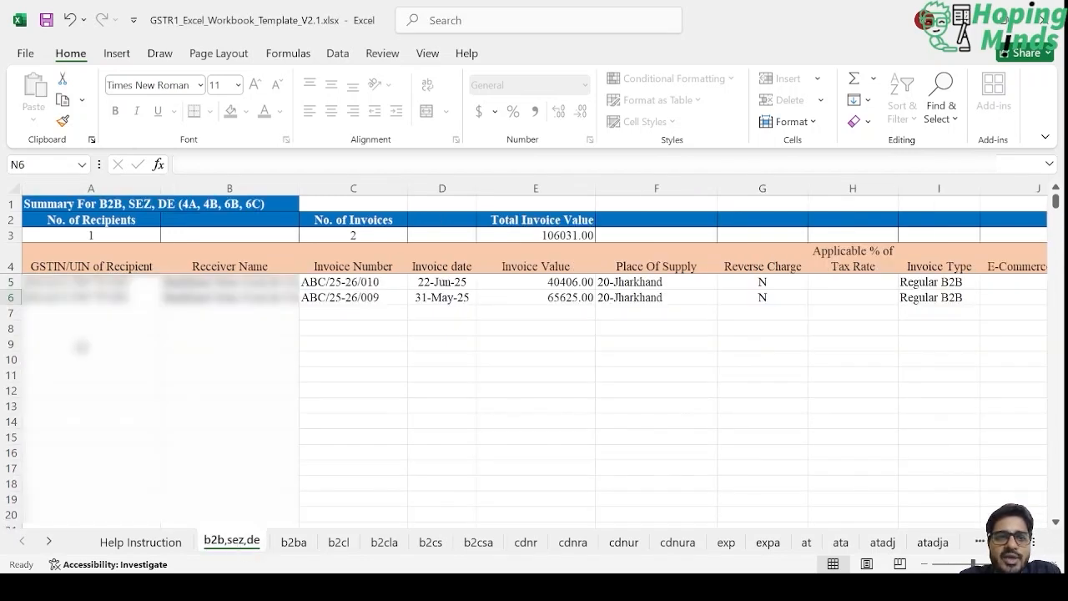
{"action": "left_click", "coordinate": [71, 283]}
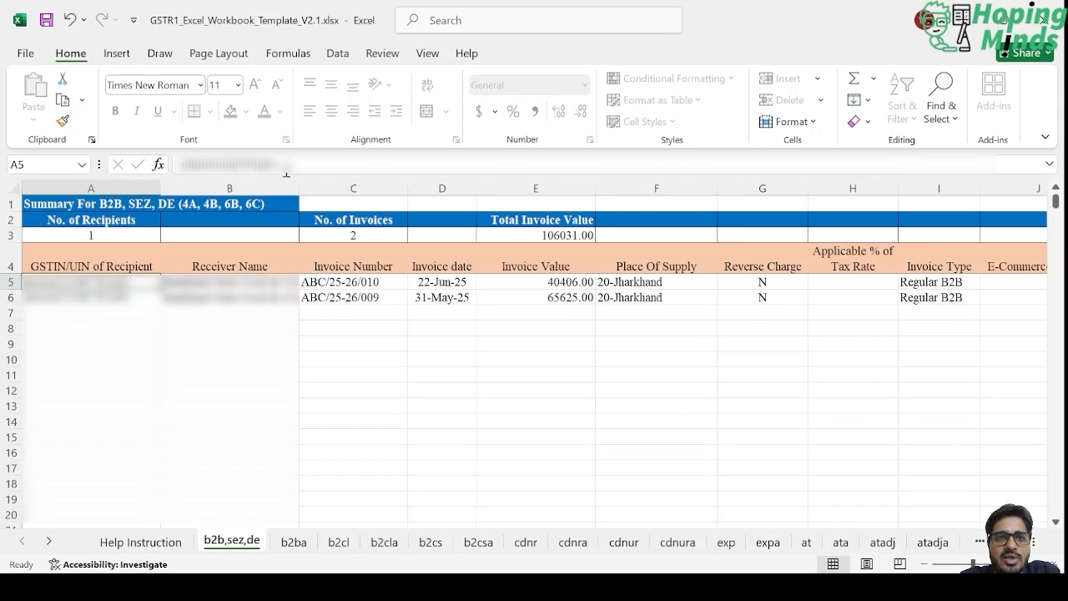
{"action": "left_click", "coordinate": [175, 164]}
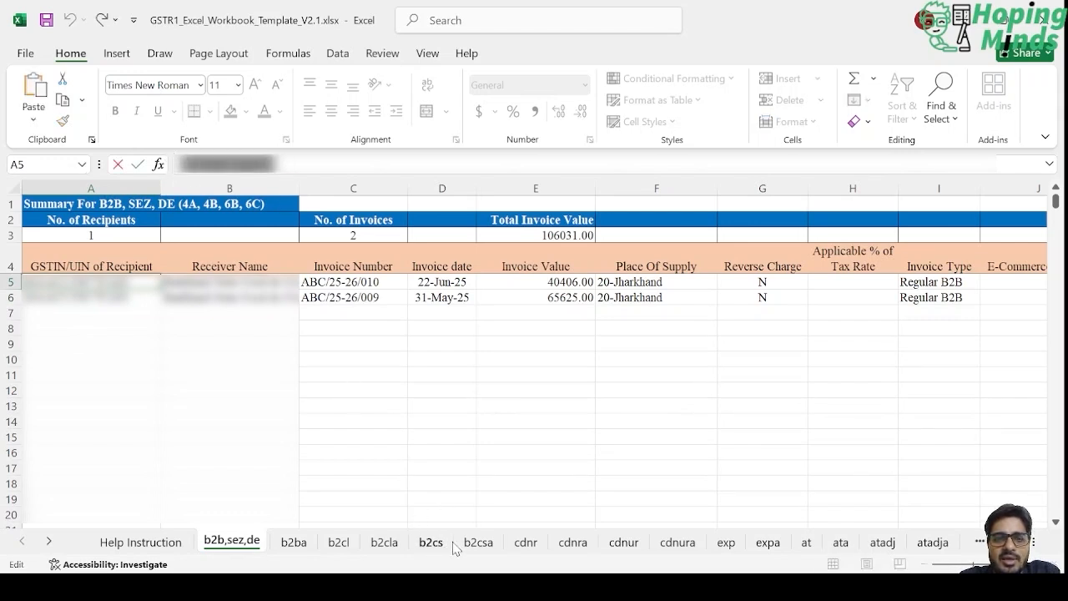
{"action": "left_click", "coordinate": [526, 544]}
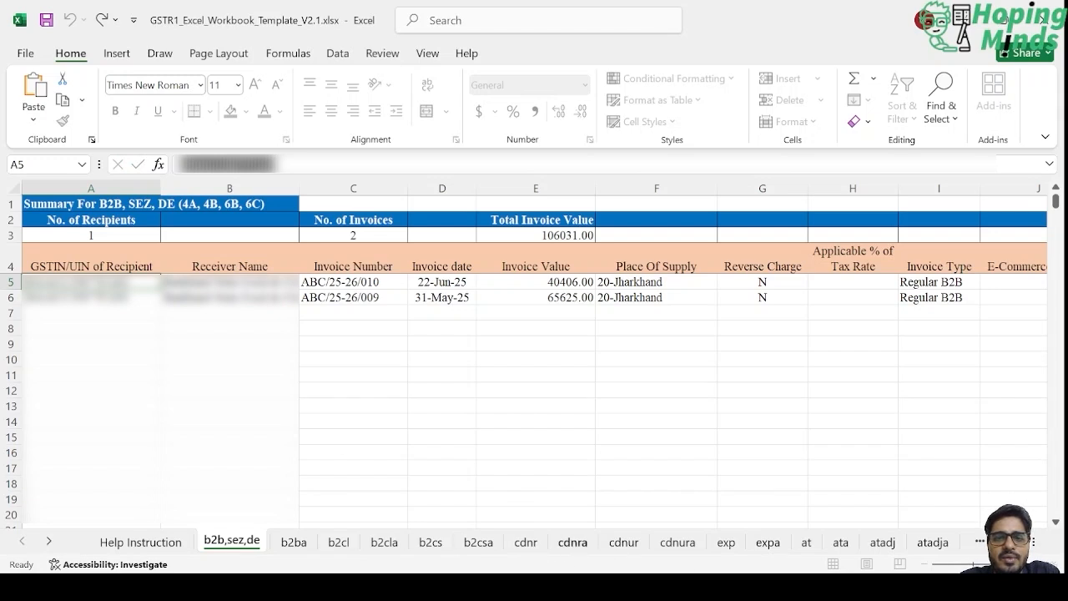
{"action": "key", "text": "alt+Tab"}
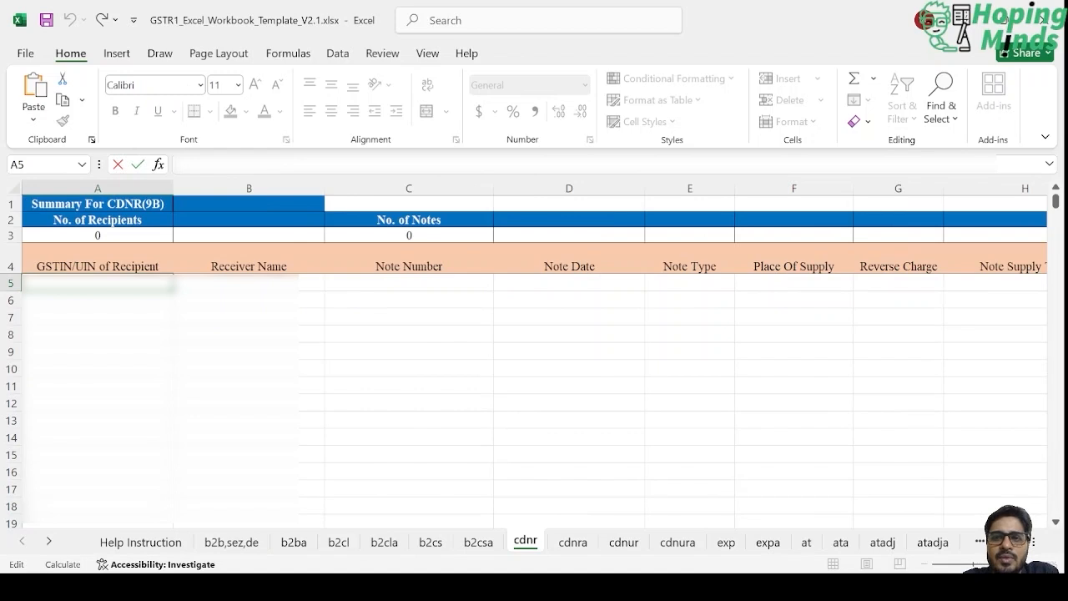
{"action": "key", "text": "ctrl+s"}
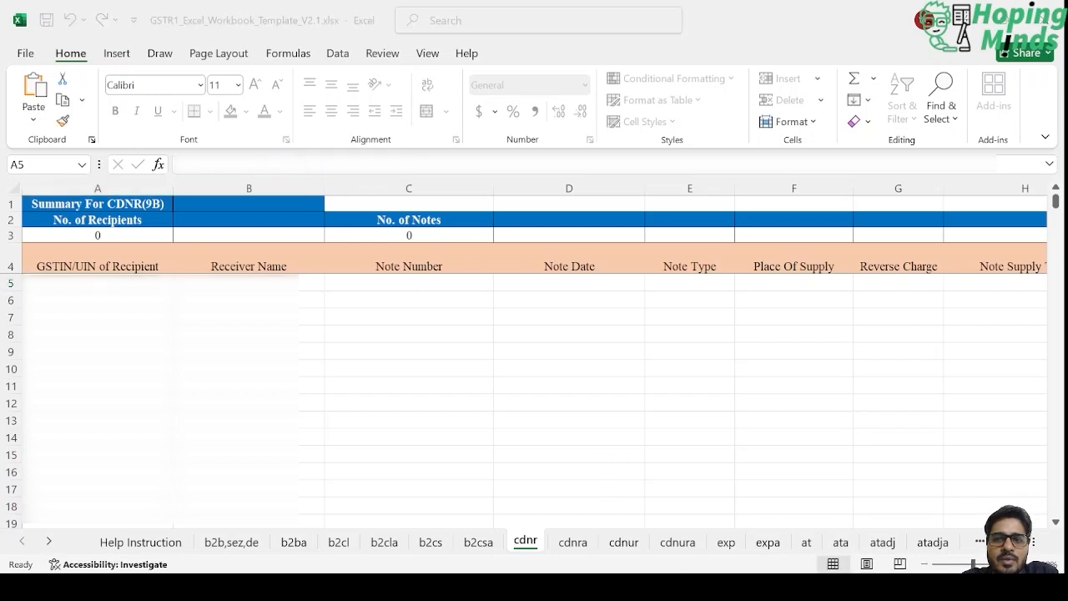
{"action": "left_click", "coordinate": [739, 384]}
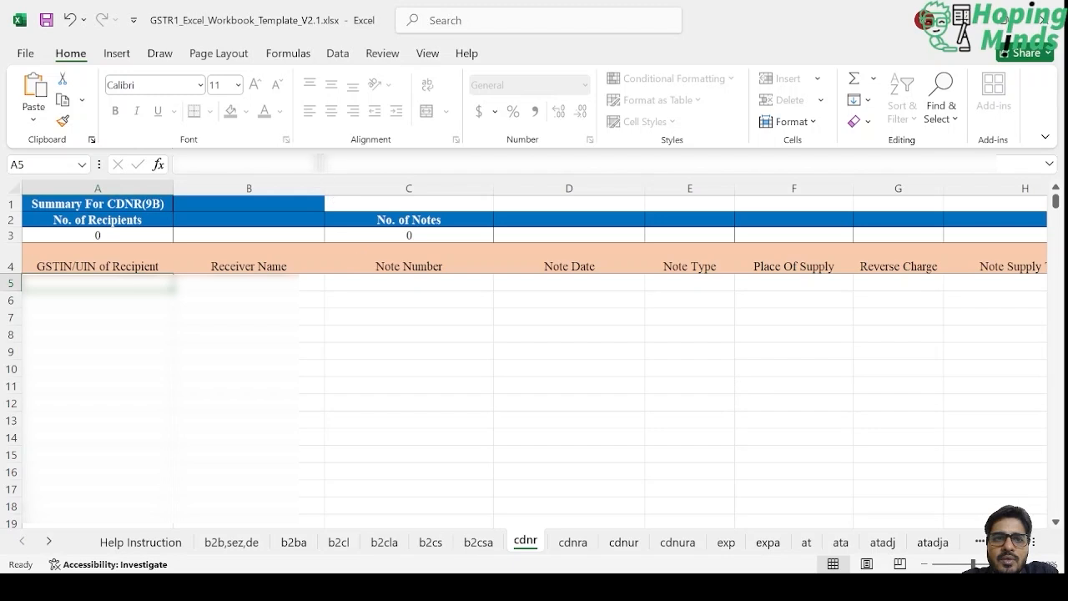
{"action": "key", "text": "ctrl+v"}
{"action": "key", "text": "Tab"}
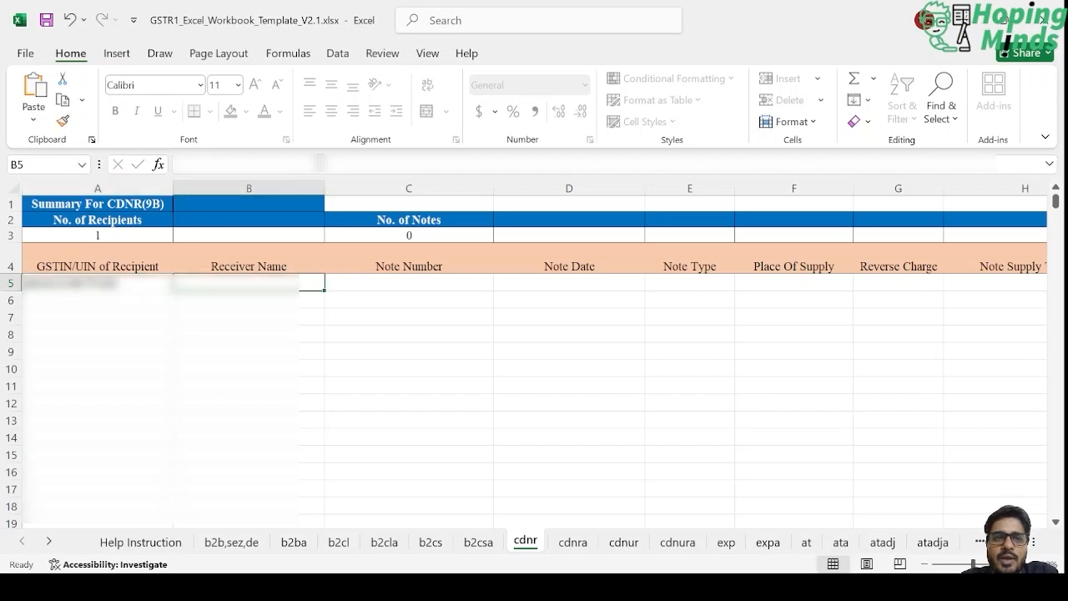
Copy the receiver's name from cell B5 of b2b,sez,de into Receiver Name cell B5 of cdnr.
{"action": "left_click", "coordinate": [219, 543]}
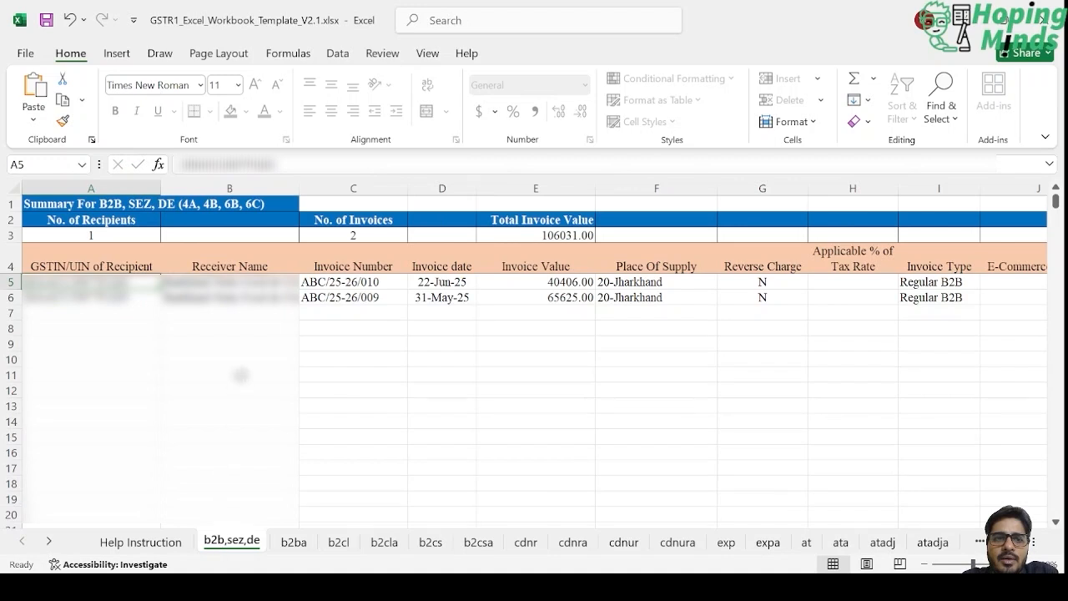
{"action": "left_click", "coordinate": [240, 283]}
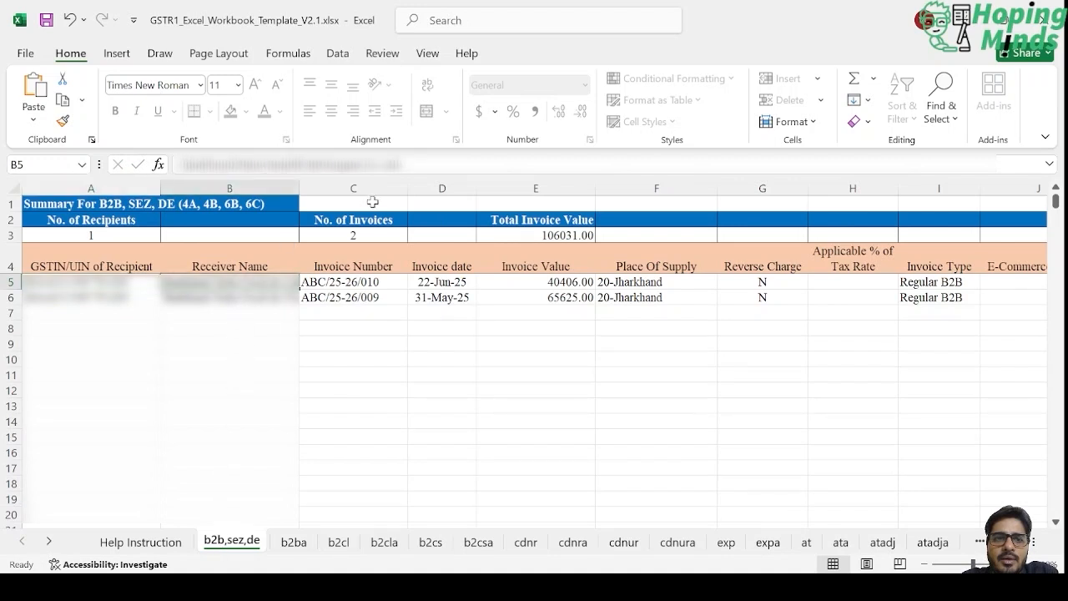
{"action": "left_click_drag", "start_coordinate": [407, 163], "coordinate": [159, 164]}
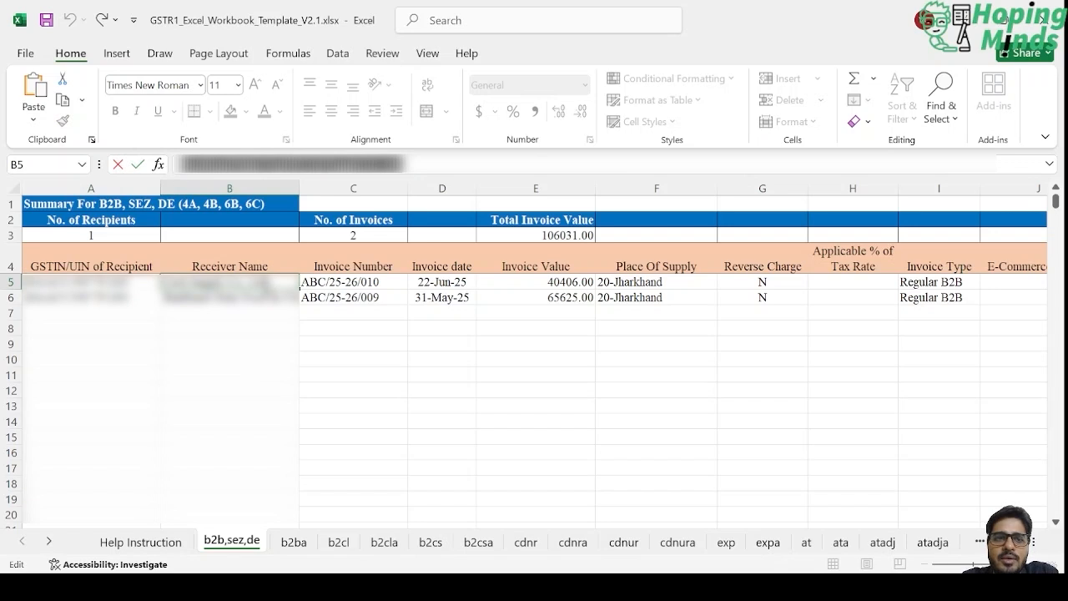
{"action": "left_click", "coordinate": [370, 453]}
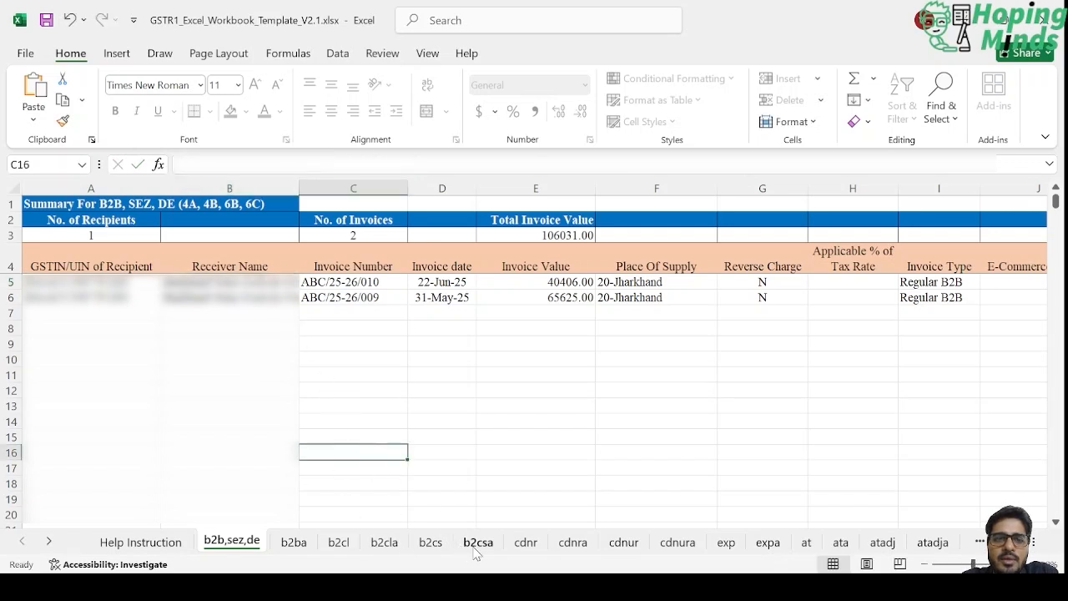
{"action": "left_click", "coordinate": [525, 544]}
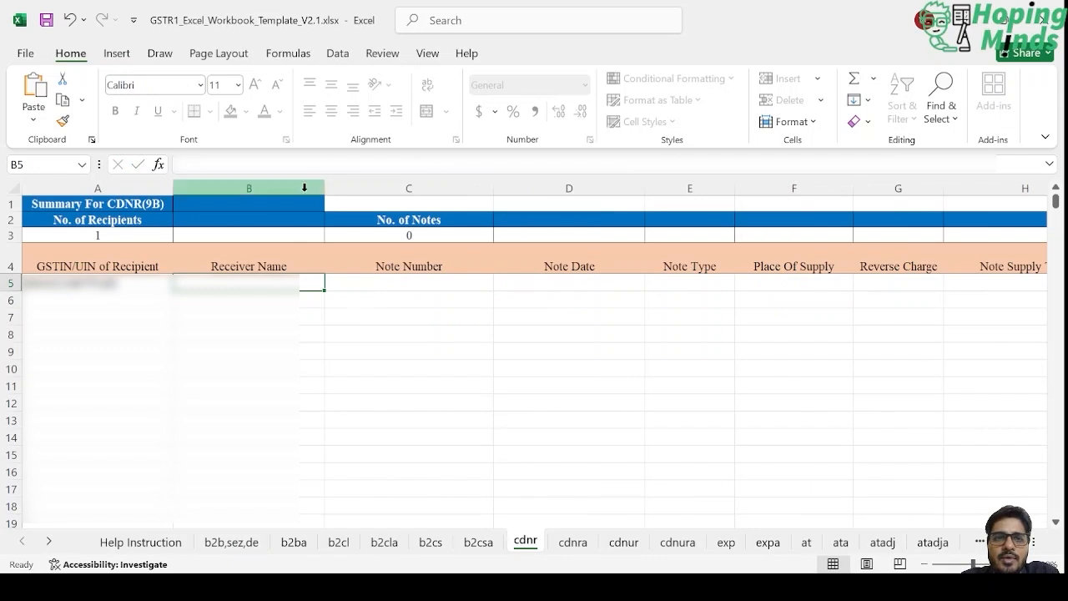
{"action": "left_click", "coordinate": [289, 165]}
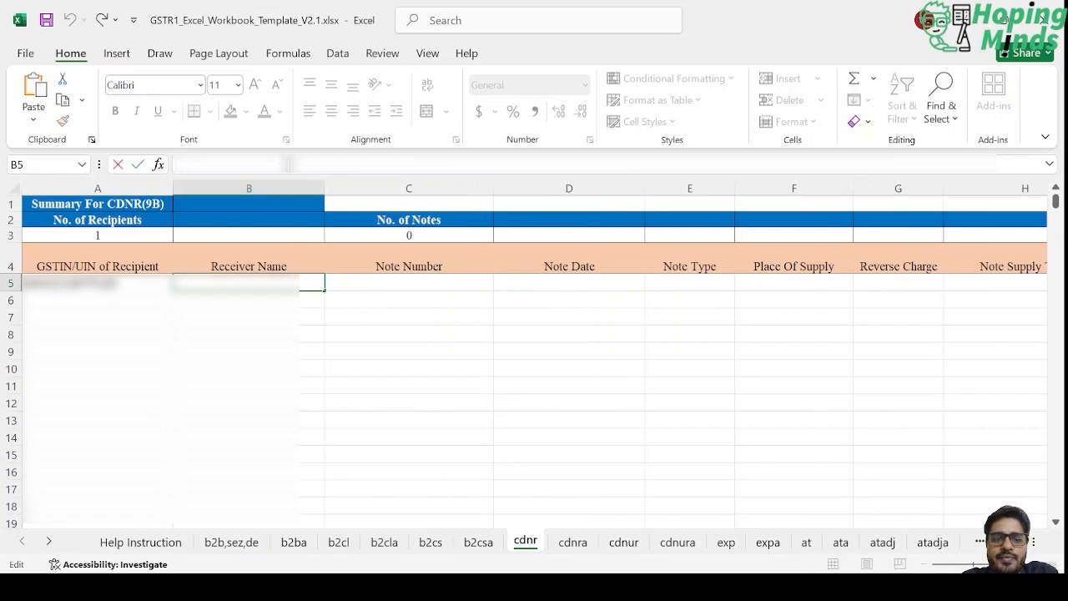
{"action": "key", "text": "ctrl+v"}
{"action": "key", "text": "Tab"}
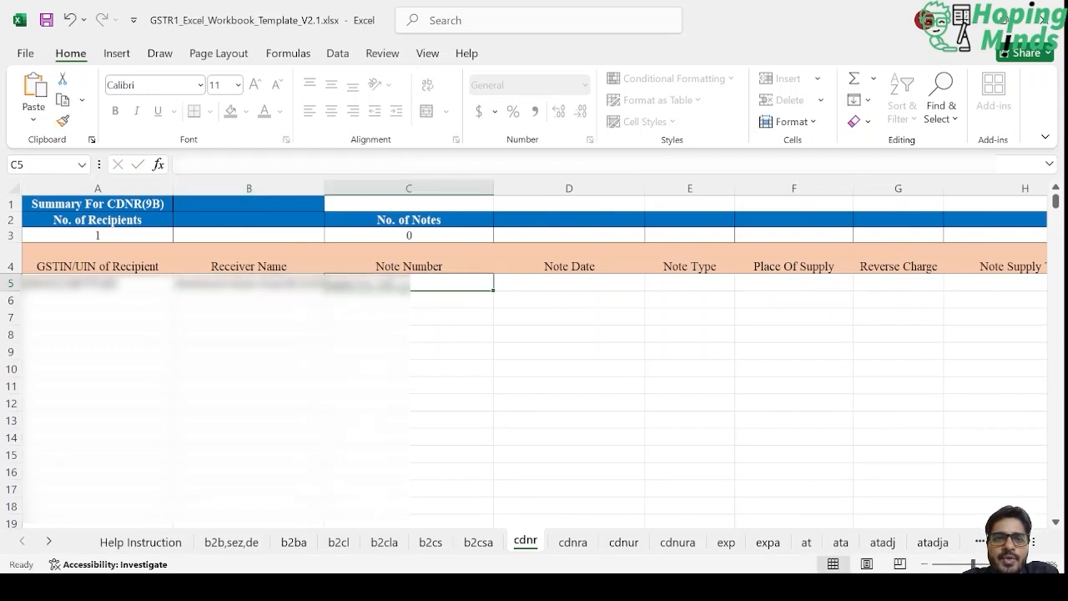
Enter CN/25-26/001 as the Note Number in cell C5 of cdnr.
{"action": "type", "text": "CN"}
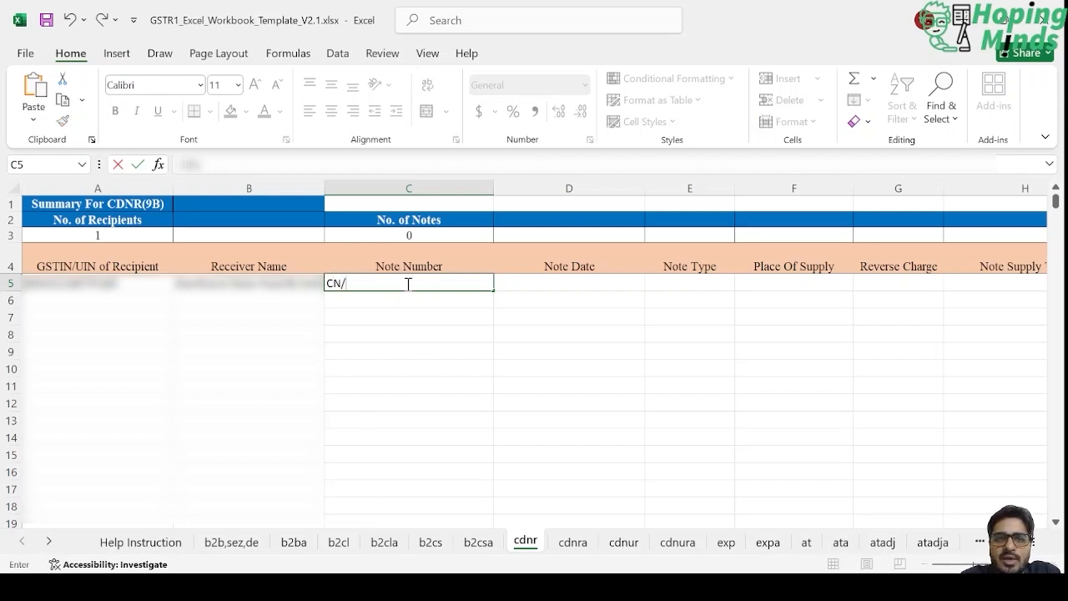
{"action": "type", "text": "/25-2"}
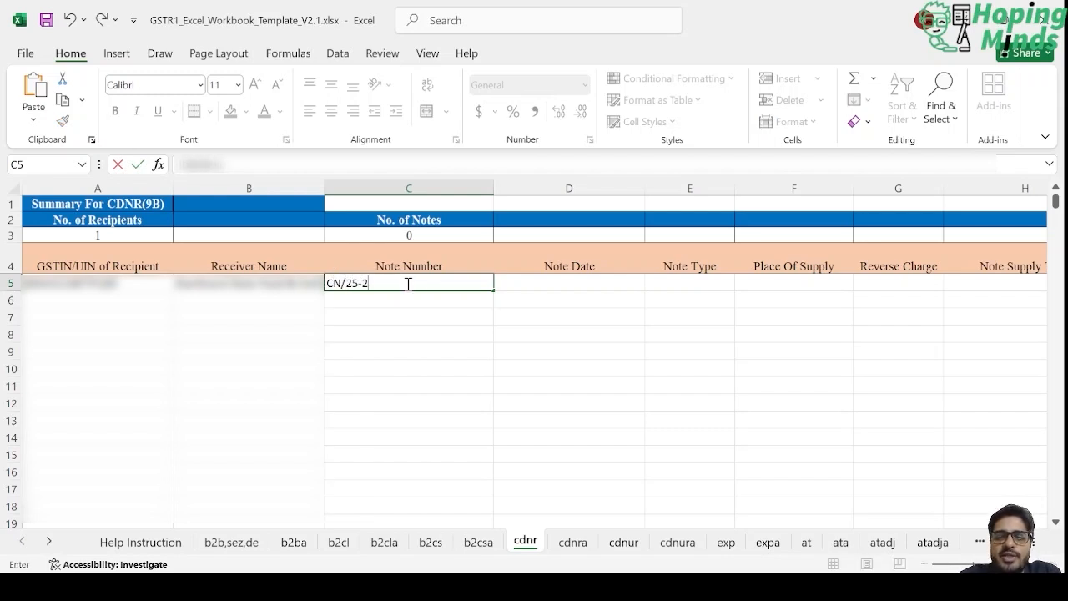
{"action": "type", "text": "6/001"}
{"action": "key", "text": "Tab"}
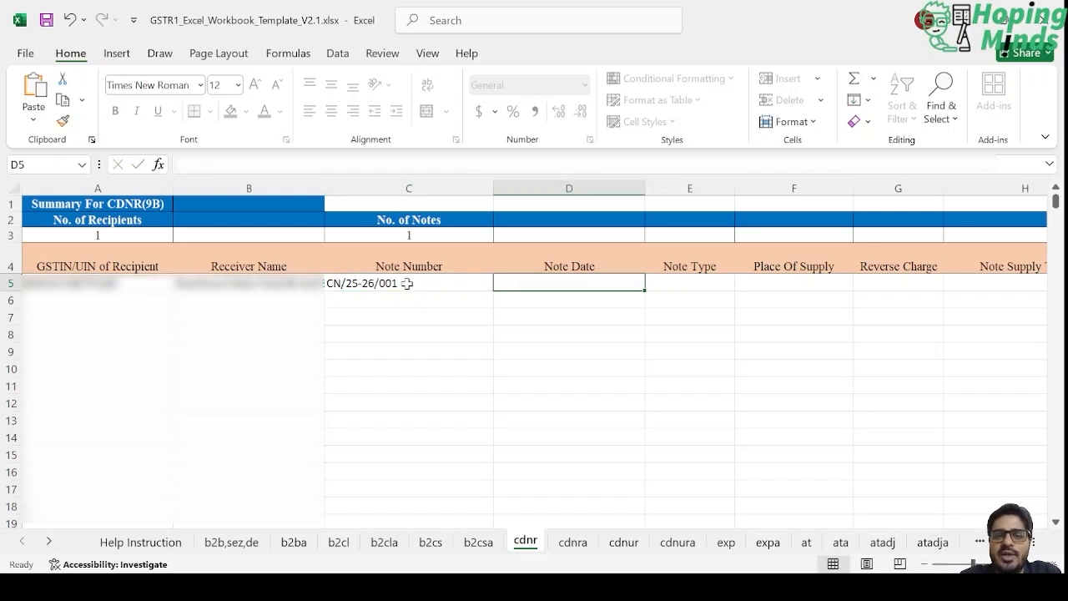
Enter Note Date 24/06/2025 in cell D5 and Note Type C in cell E5 of cdnr.
{"action": "type", "text": "0"}
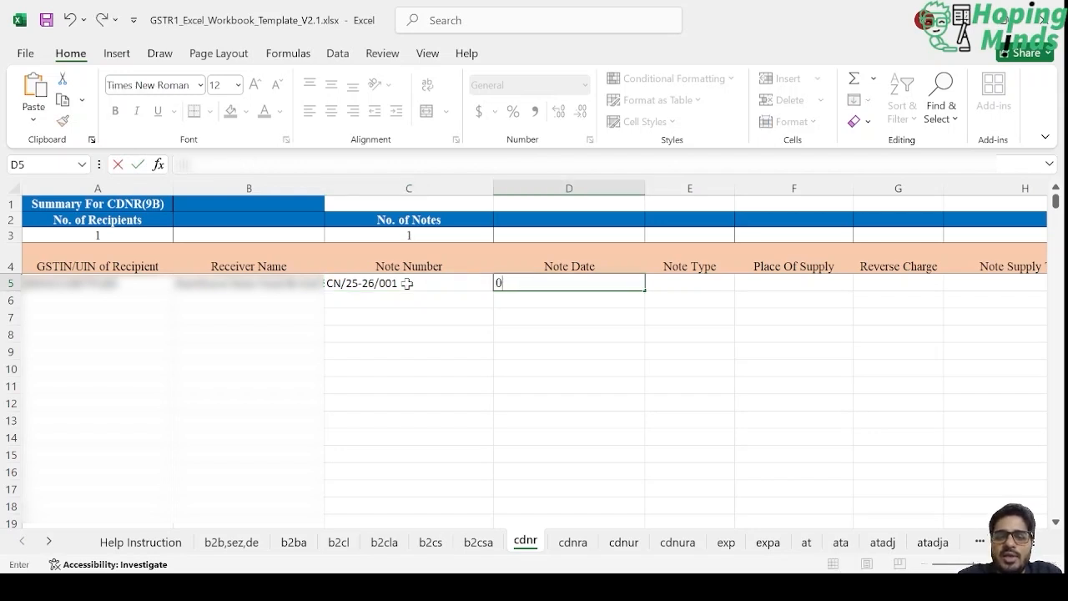
{"action": "key", "text": "BackSpace"}
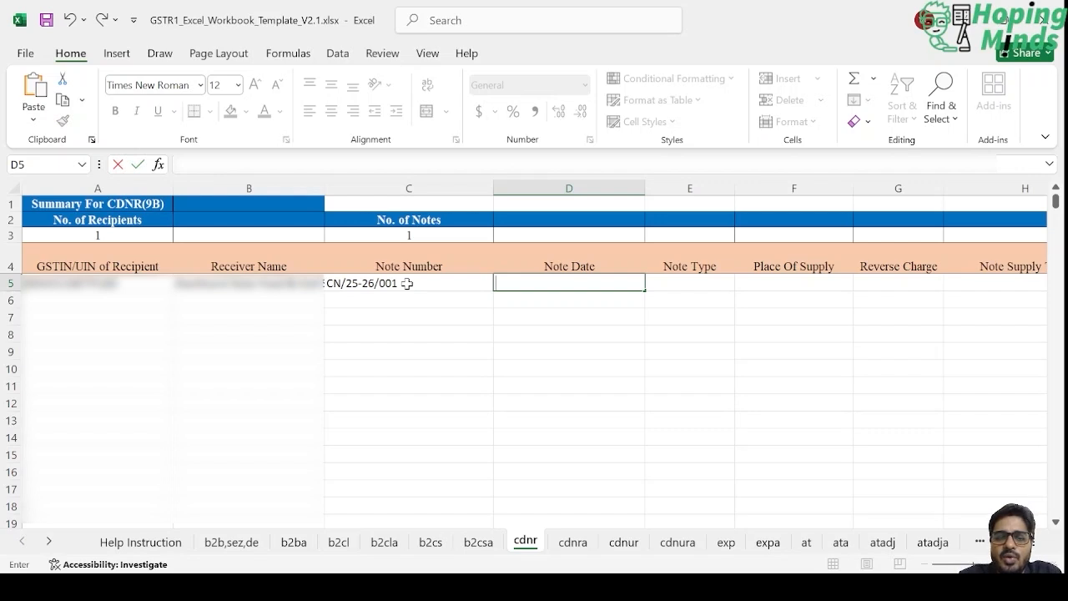
{"action": "type", "text": "24/0"}
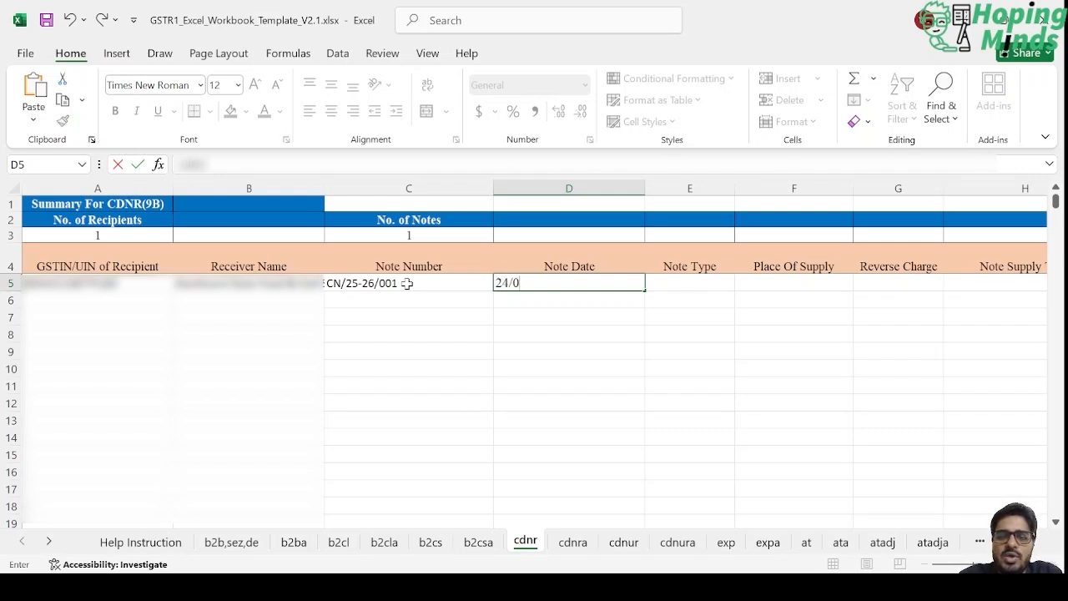
{"action": "type", "text": "6/2025"}
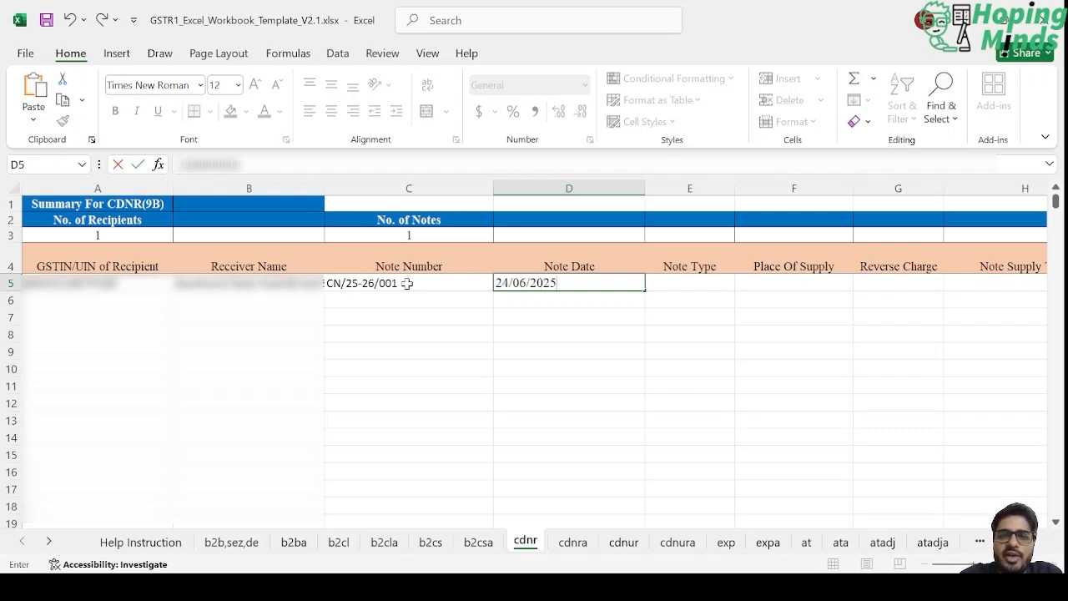
{"action": "key", "text": "Tab"}
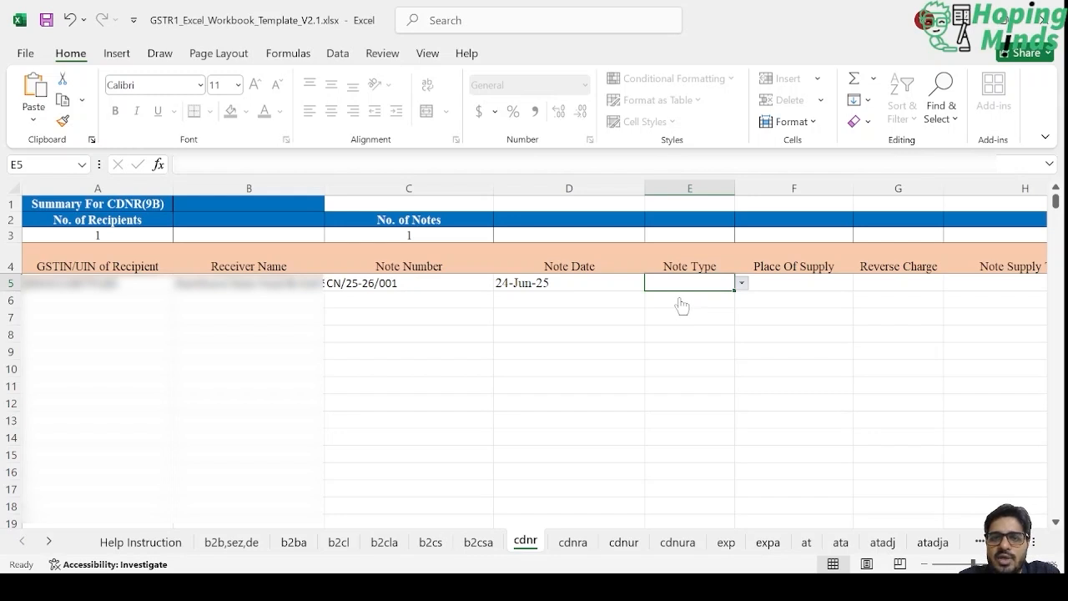
{"action": "type", "text": "C"}
{"action": "left_click", "coordinate": [797, 288]}
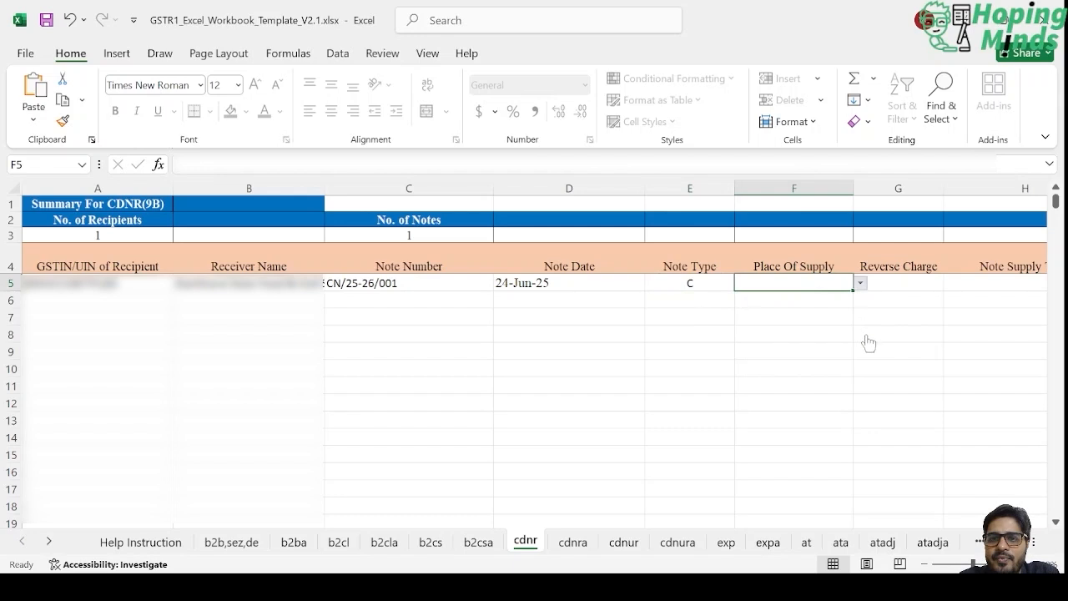
Fill row 5 of the credit note with place of supply 20-Jharkhand, reverse charge N and note supply type Regular B2B.
{"action": "type", "text": "20-Jharkhand"}
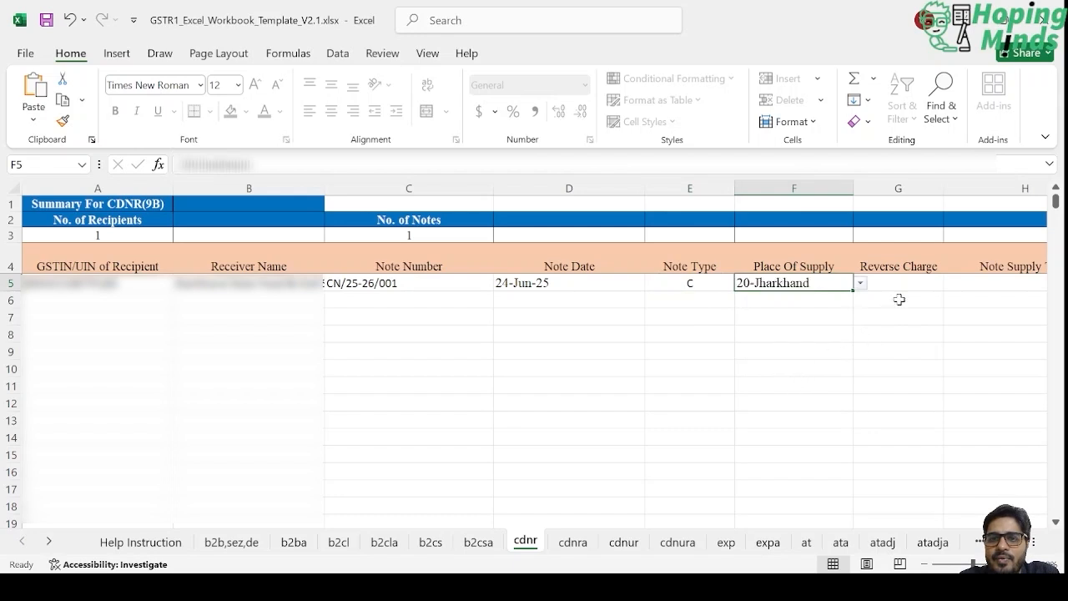
{"action": "key", "text": "Right"}
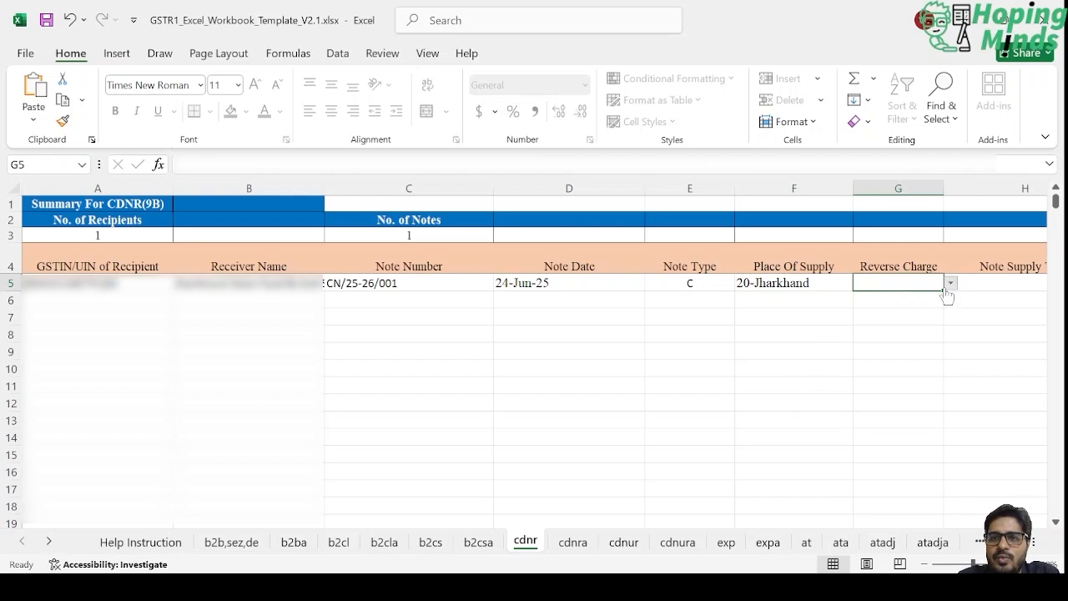
{"action": "type", "text": "N"}
{"action": "key", "text": "Tab"}
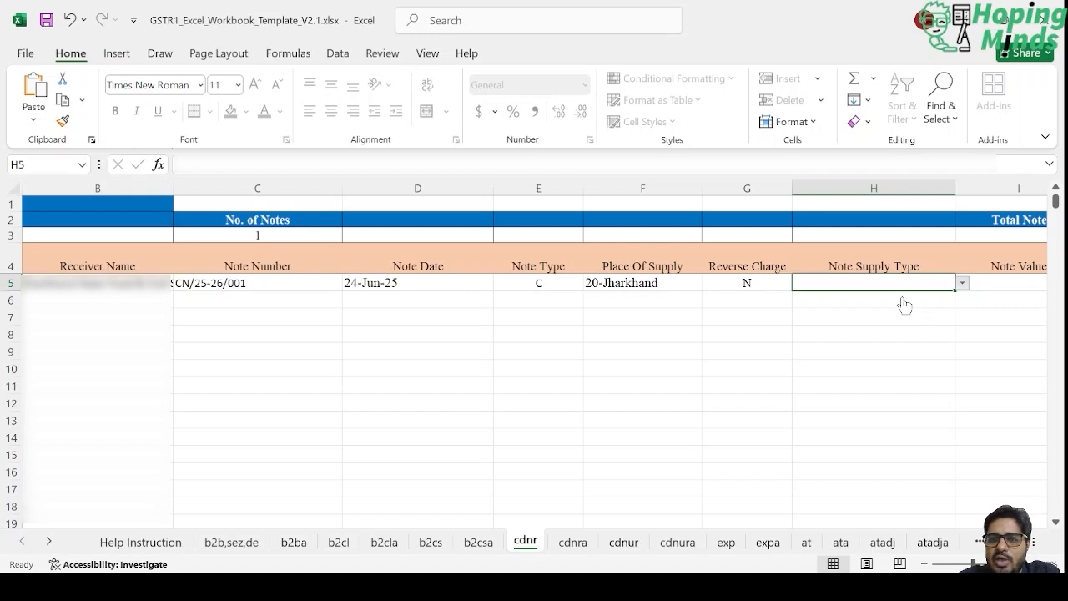
{"action": "type", "text": "Regular B2B"}
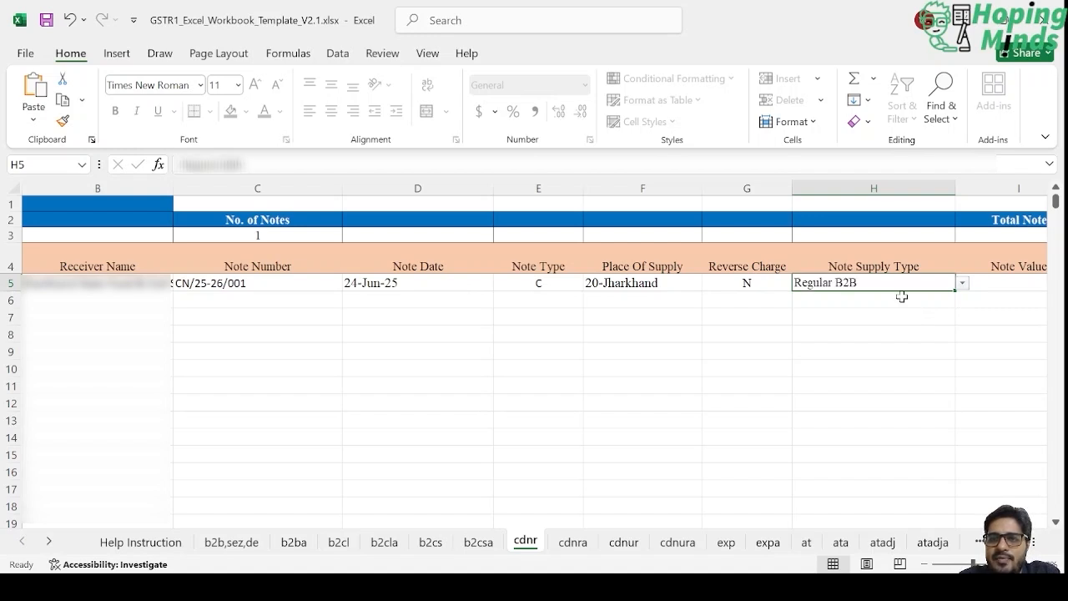
Enter 10500 as the note value of credit note CN/25-26/001 in row 5.
{"action": "left_click", "coordinate": [991, 281]}
{"action": "scroll", "coordinate": [906, 358], "scroll_direction": "right", "scroll_amount": 2}
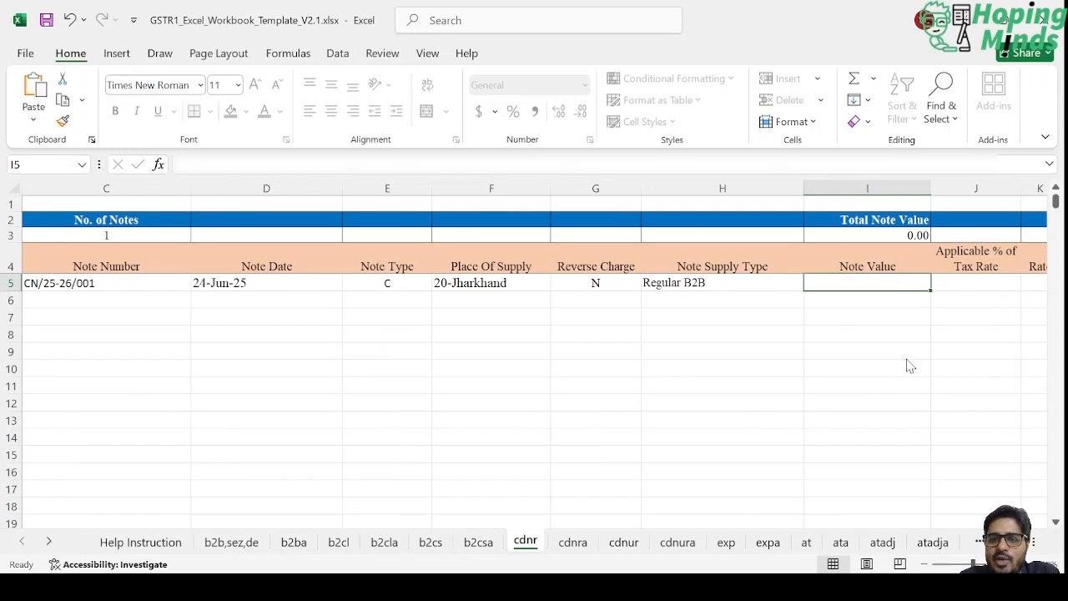
{"action": "key", "text": "alt+Tab"}
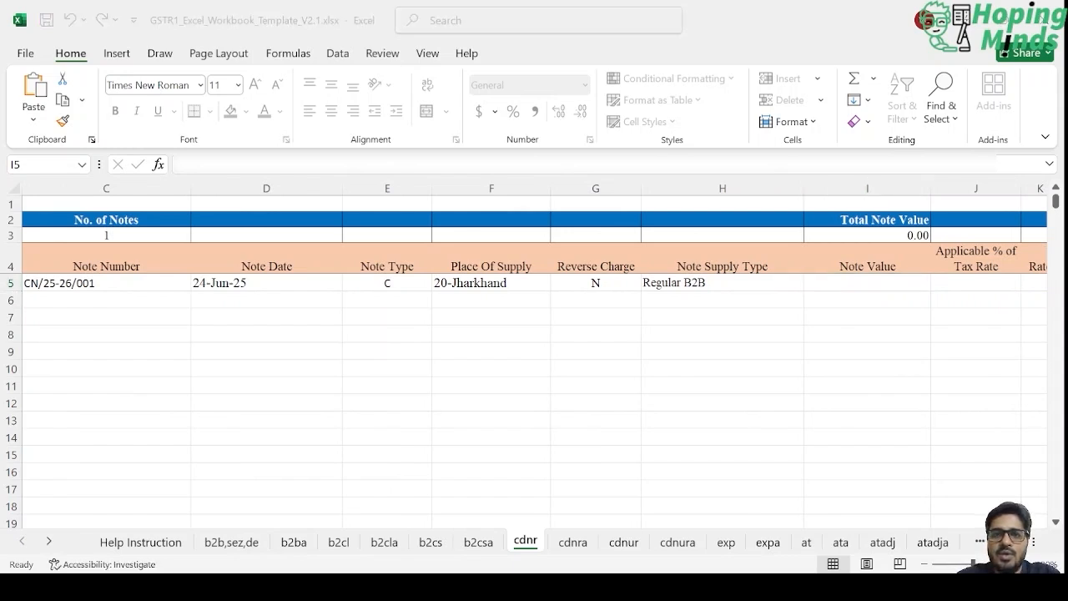
{"action": "key", "text": "alt+Tab"}
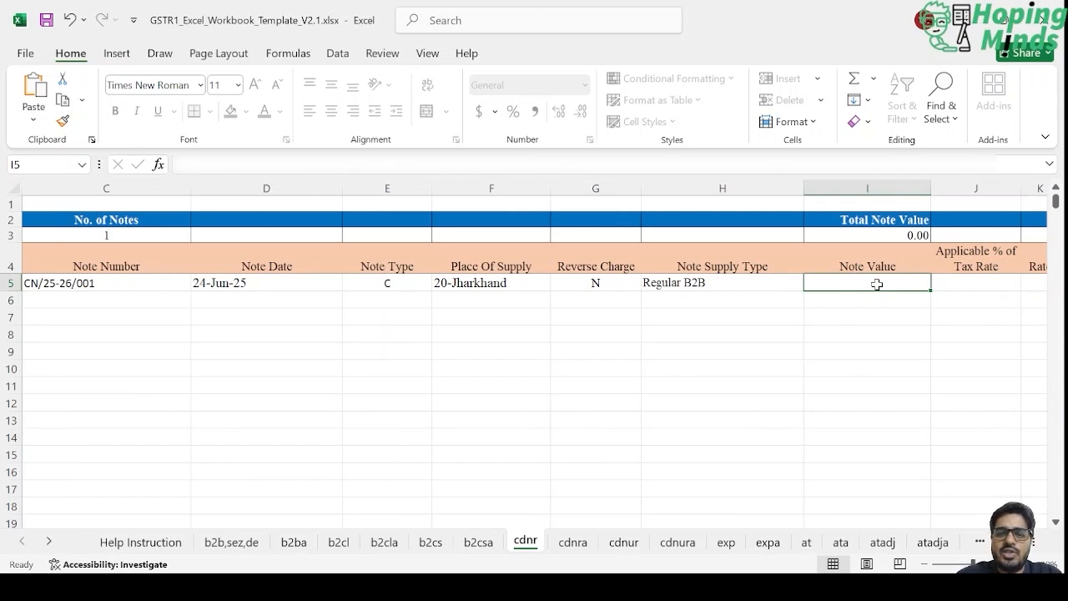
{"action": "type", "text": "10500"}
{"action": "key", "text": "Tab"}
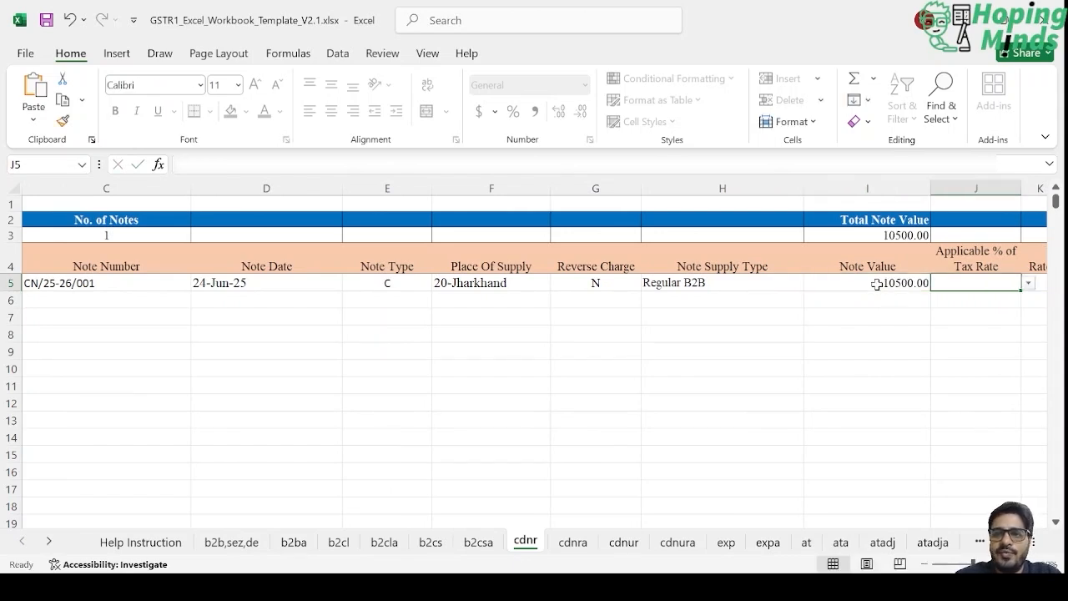
Set the credit note's tax rate in K5 to 5, leaving the applicable percentage of tax rate blank.
{"action": "scroll", "coordinate": [996, 299], "scroll_direction": "right", "scroll_amount": 1}
{"action": "scroll", "coordinate": [996, 299], "scroll_direction": "left", "scroll_amount": 1}
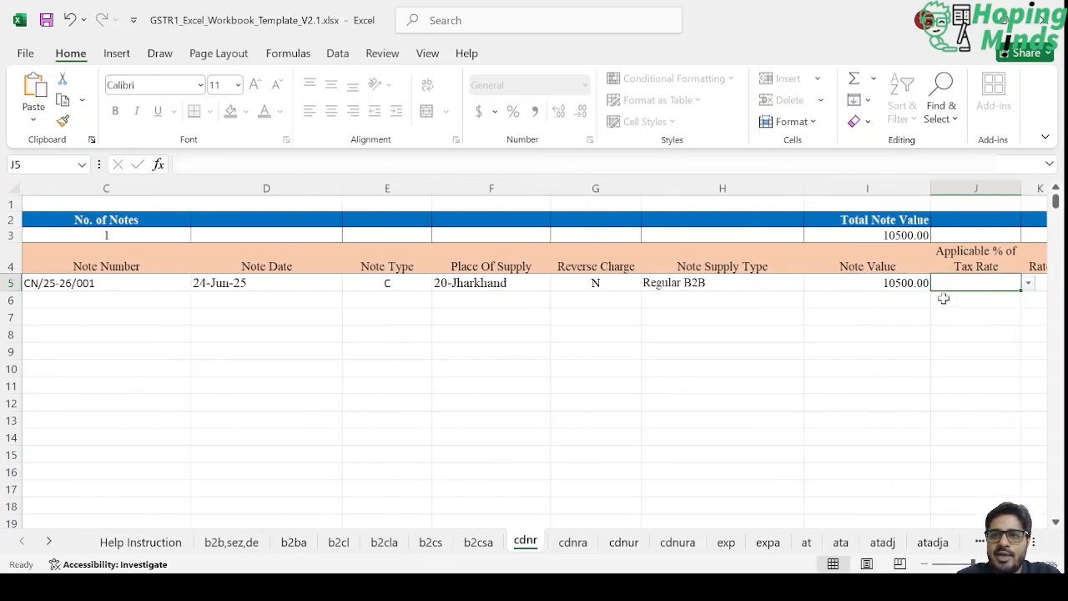
{"action": "scroll", "coordinate": [941, 382], "scroll_direction": "right", "scroll_amount": 2}
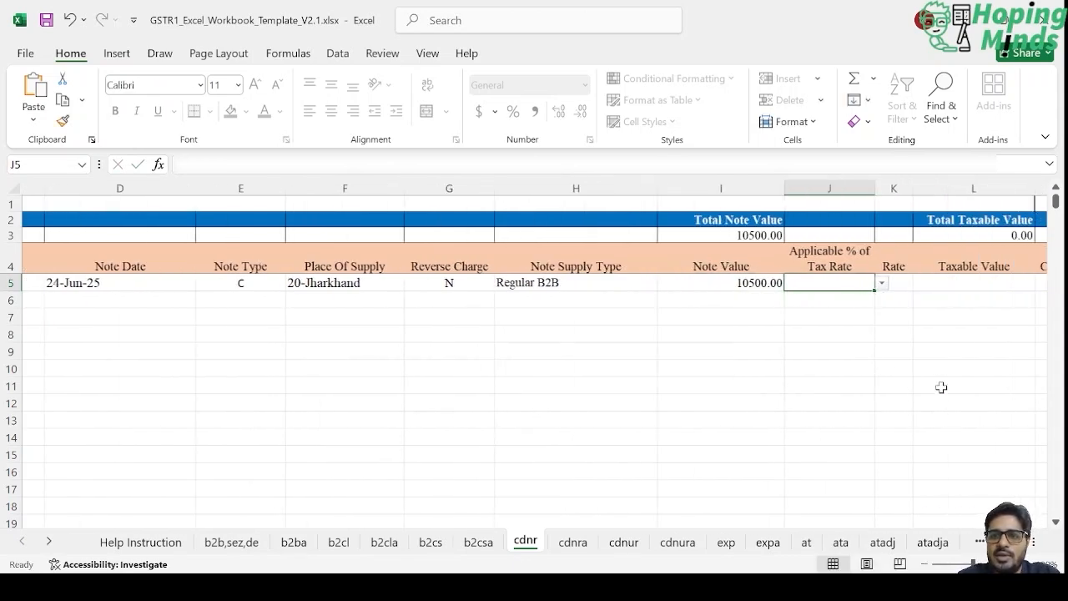
{"action": "left_click", "coordinate": [880, 284]}
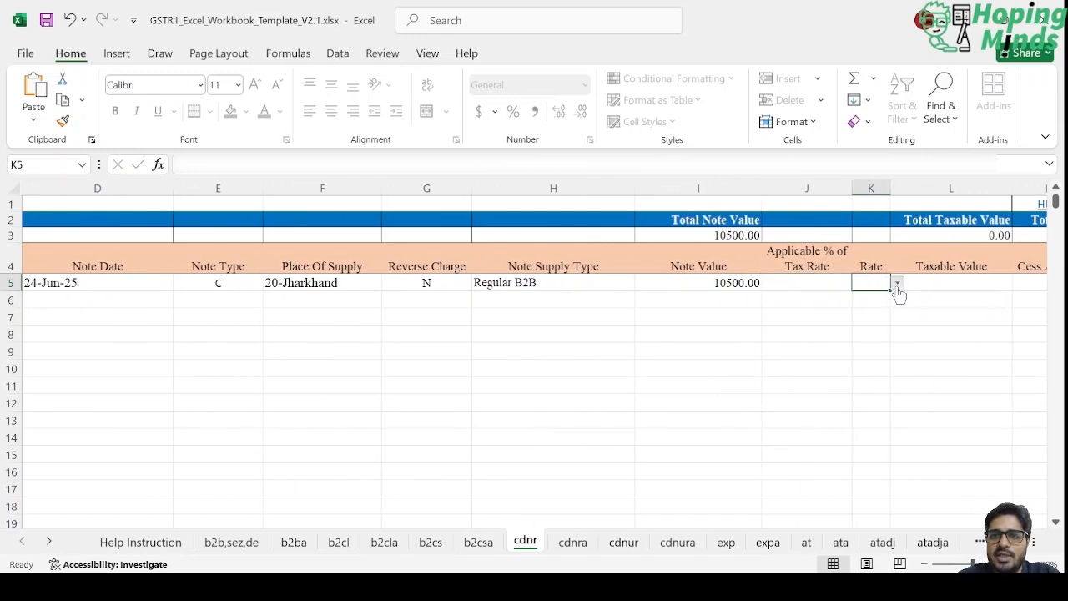
{"action": "type", "text": "5"}
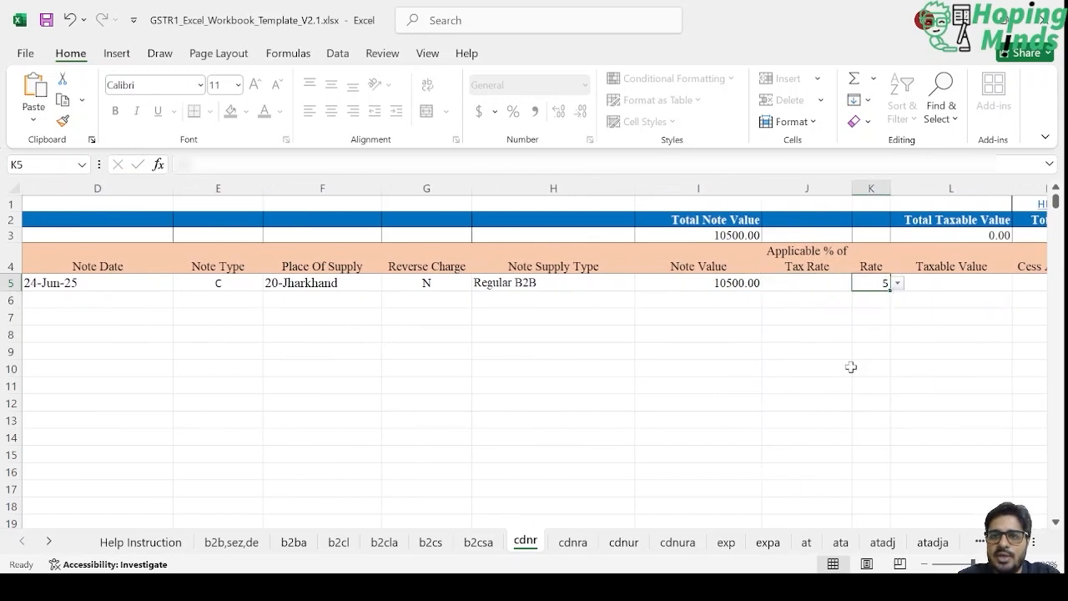
Change the credit note's note value in I5 to 11025.
{"action": "left_click", "coordinate": [968, 282]}
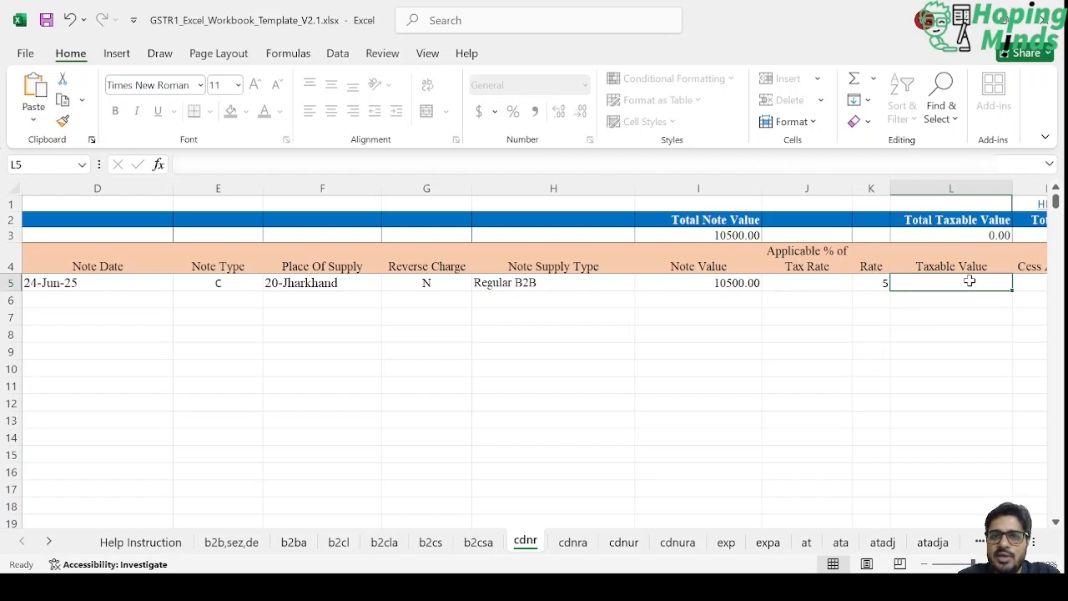
{"action": "left_click", "coordinate": [739, 283]}
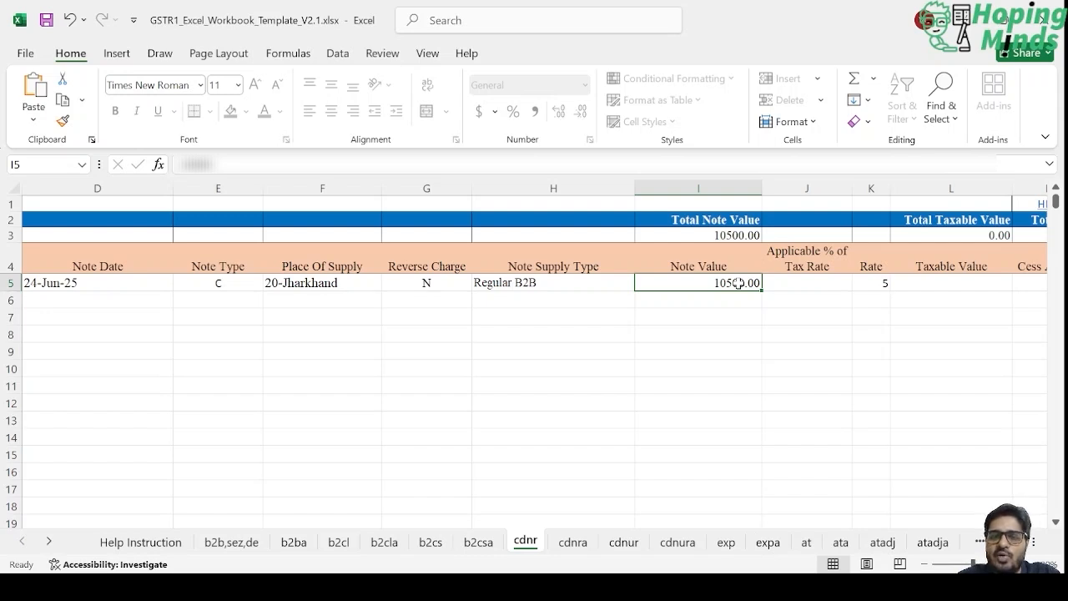
{"action": "key", "text": "alt+Tab"}
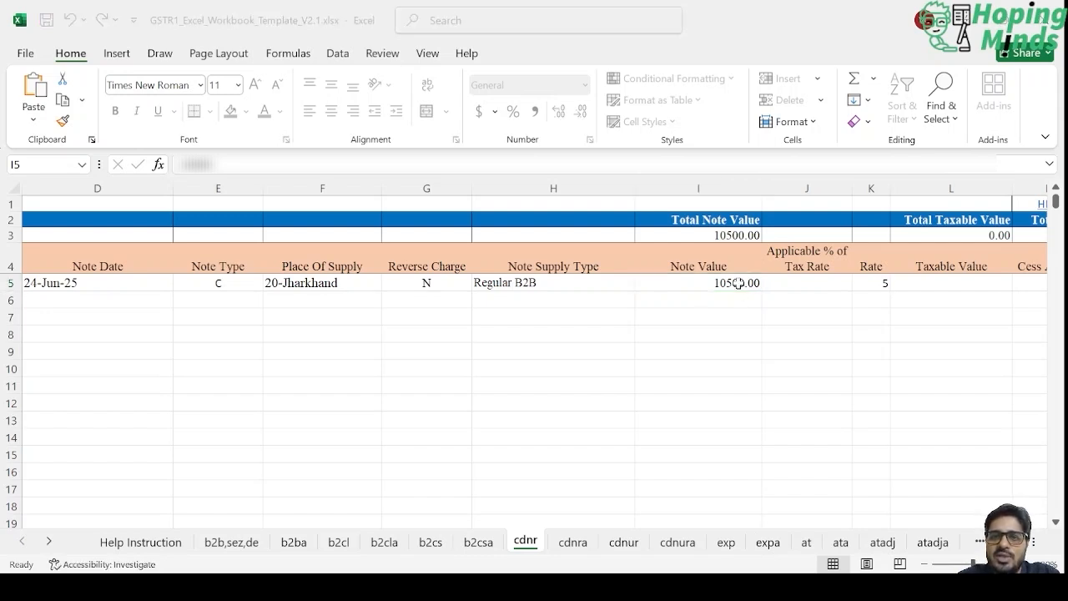
{"action": "key", "text": "alt+Tab"}
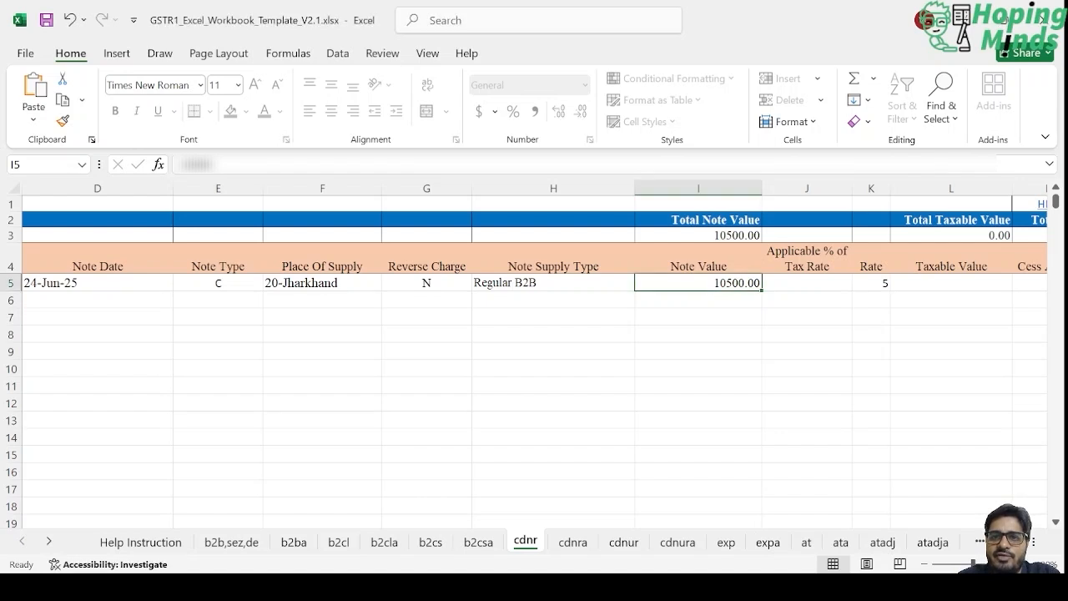
{"action": "type", "text": "11025"}
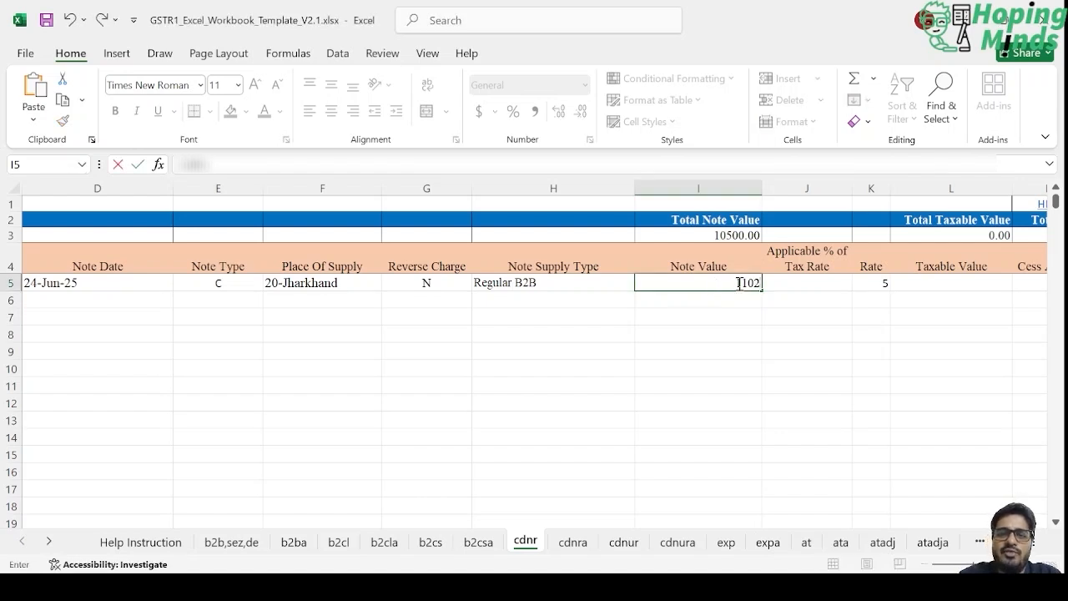
{"action": "key", "text": "Tab"}
Calculate the credit note's taxable value in L5 with the formula =I5*K5%.
{"action": "key", "text": "Tab"}
{"action": "key", "text": "Tab"}
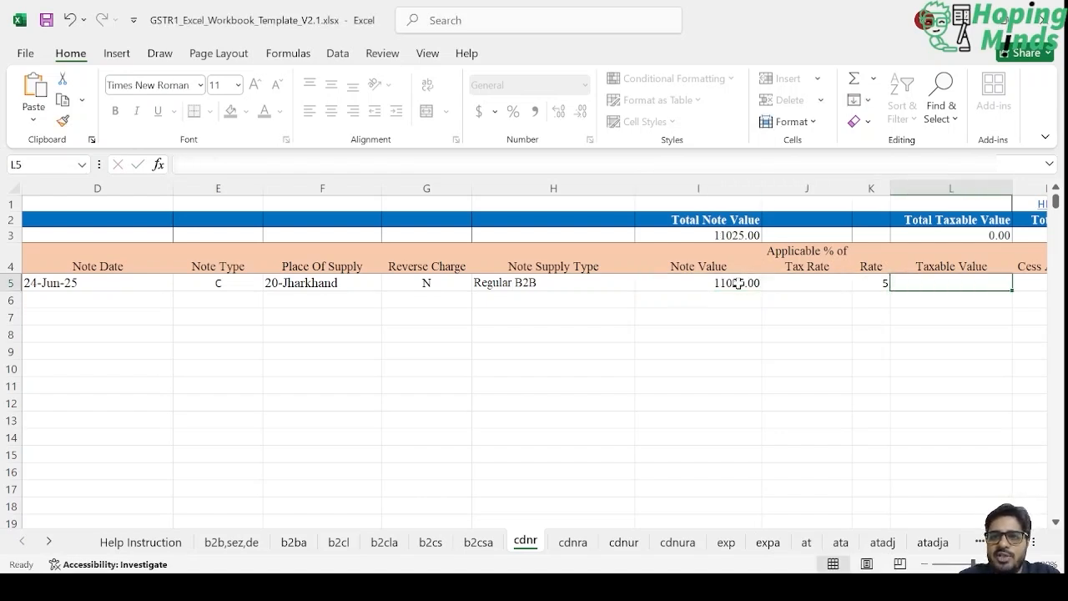
{"action": "type", "text": "="}
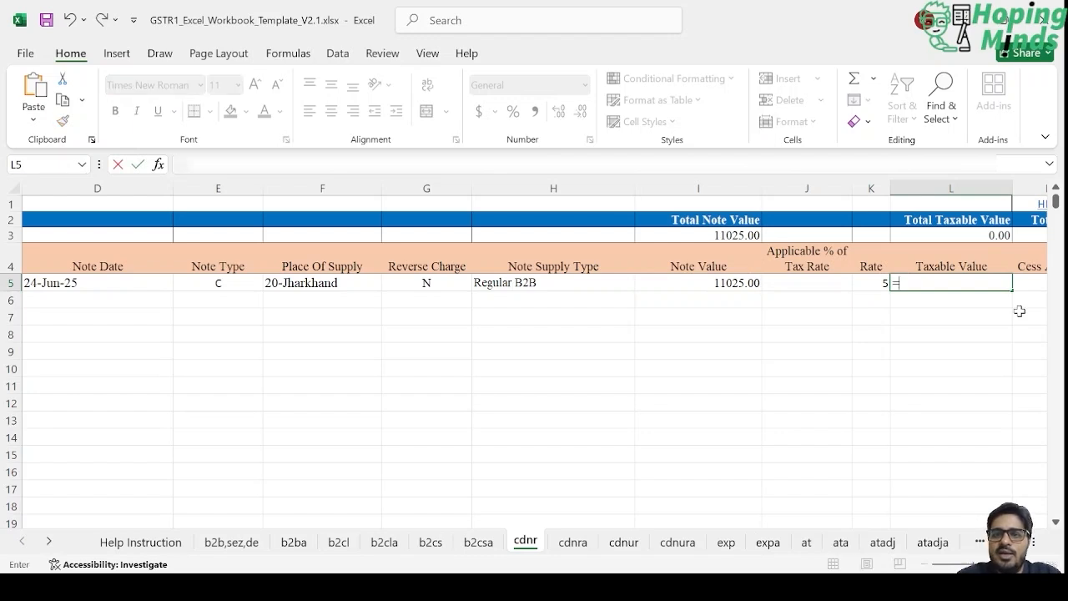
{"action": "key", "text": "Left"}
{"action": "key", "text": "Left"}
{"action": "key", "text": "Left"}
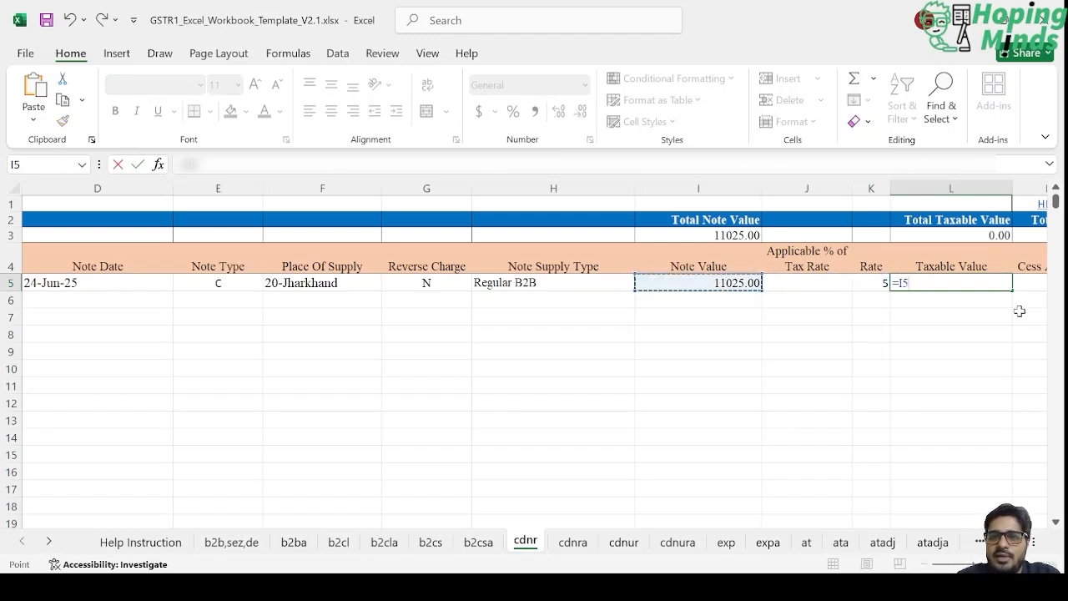
{"action": "type", "text": "*"}
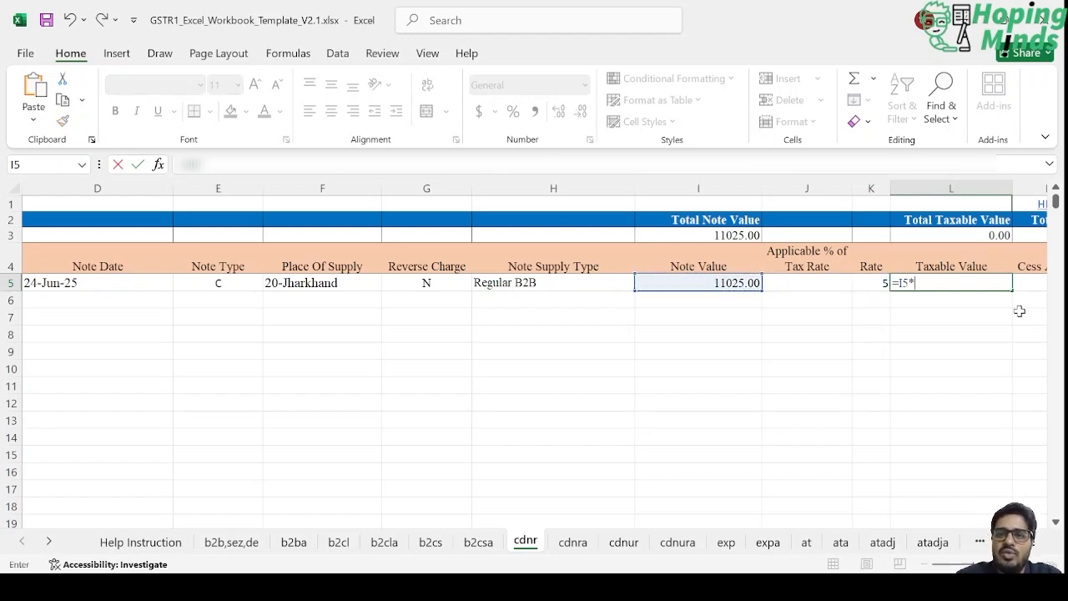
{"action": "key", "text": "Left"}
{"action": "type", "text": "%"}
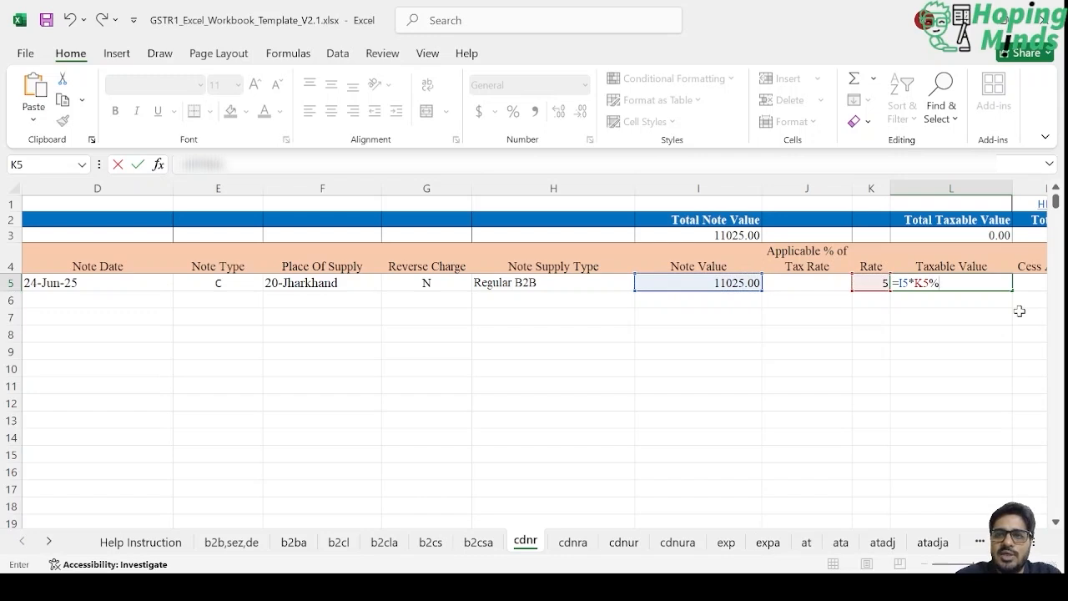
{"action": "key", "text": "Return"}
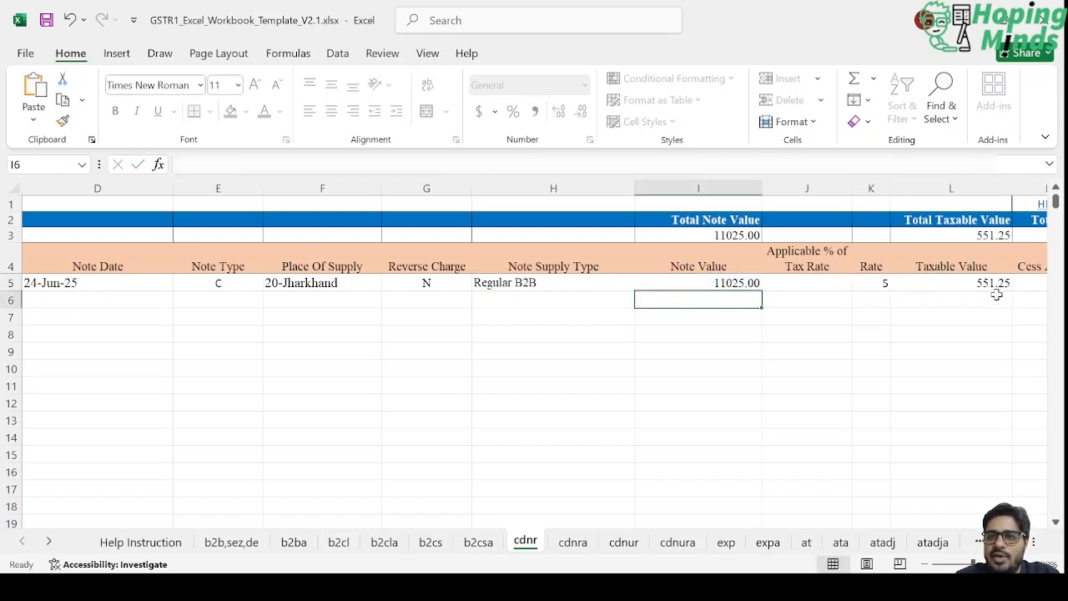
Enter 0 as the cess amount for the credit note in M5.
{"action": "left_click", "coordinate": [991, 284]}
{"action": "key", "text": "Right"}
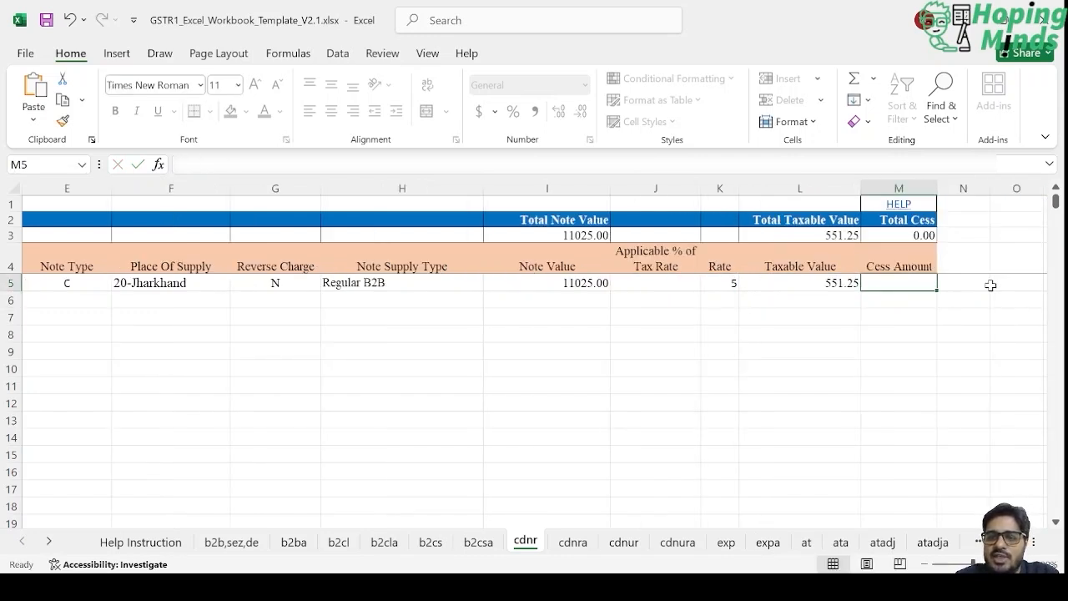
{"action": "type", "text": "0"}
{"action": "key", "text": "Return"}
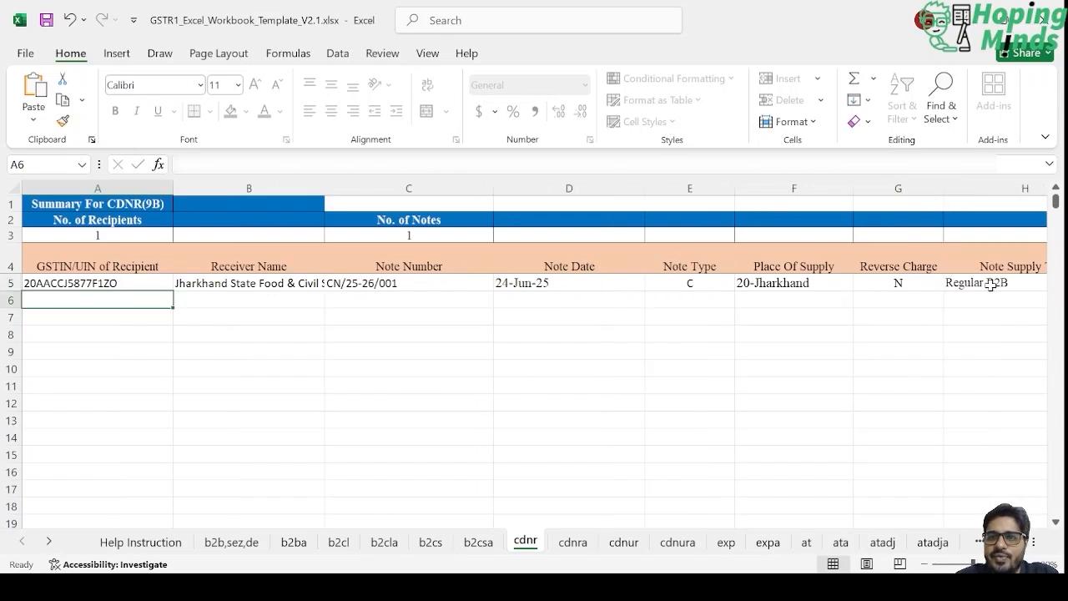
Replace the formula in the credit note's taxable value cell L5 with 10500.
{"action": "scroll", "coordinate": [953, 307], "scroll_direction": "right", "scroll_amount": 1}
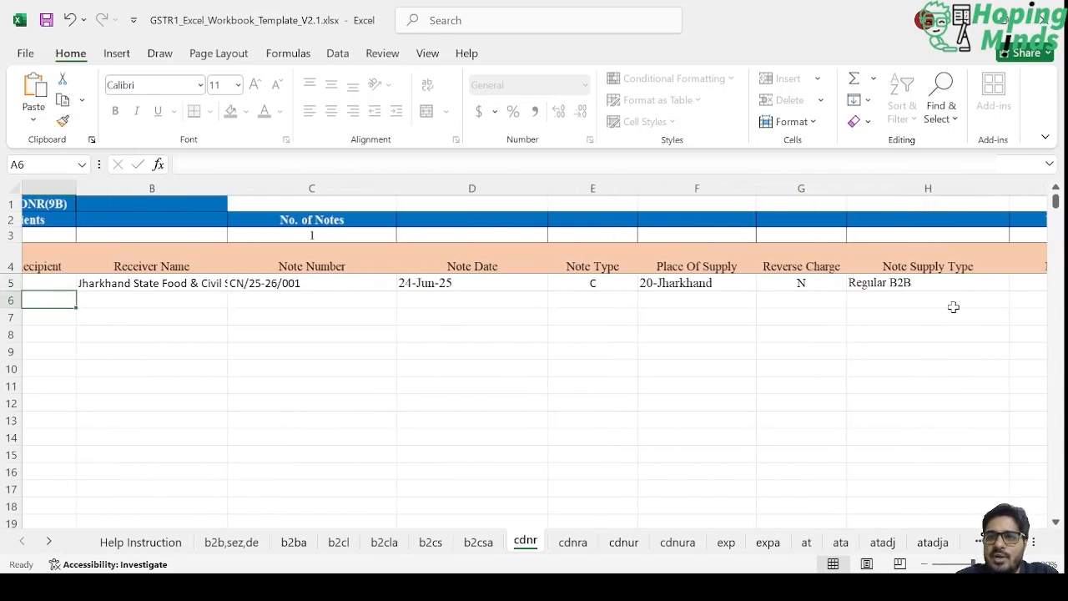
{"action": "scroll", "coordinate": [953, 307], "scroll_direction": "right", "scroll_amount": 5}
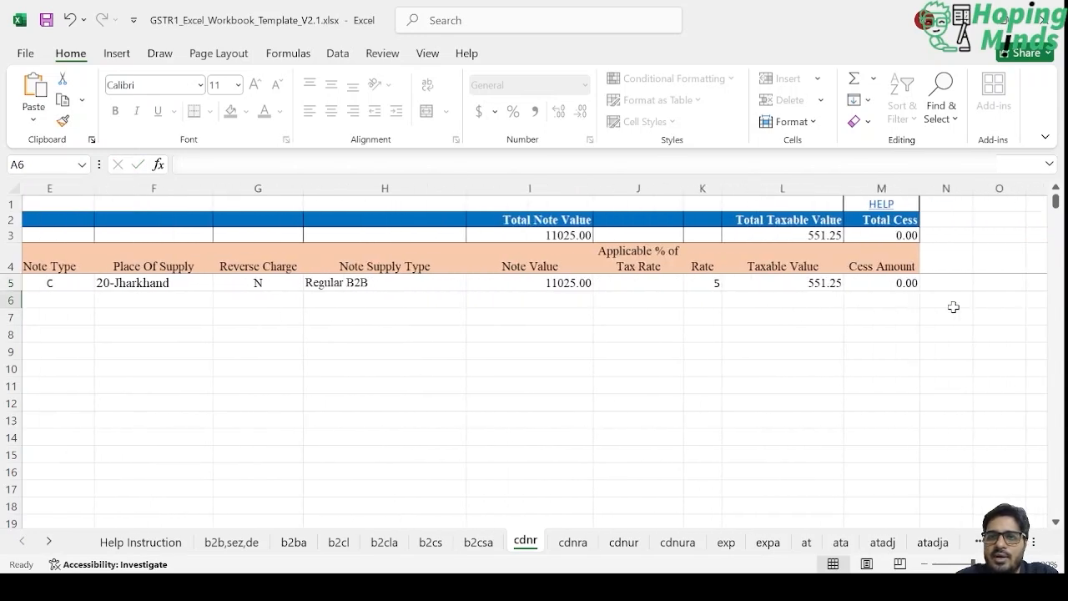
{"action": "scroll", "coordinate": [953, 307], "scroll_direction": "left", "scroll_amount": 1}
{"action": "left_click", "coordinate": [810, 284]}
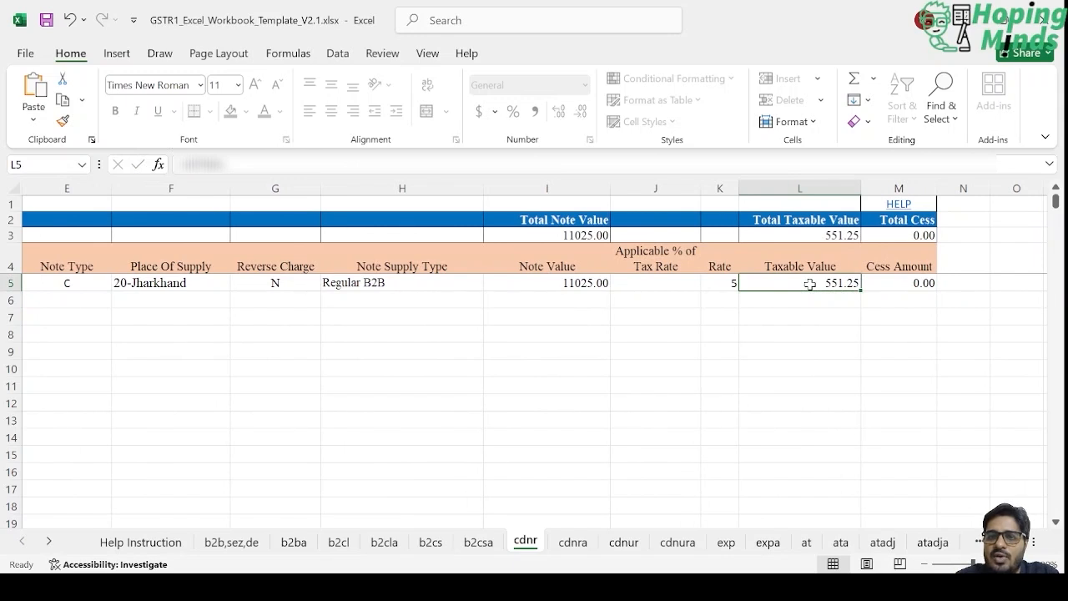
{"action": "type", "text": "10500"}
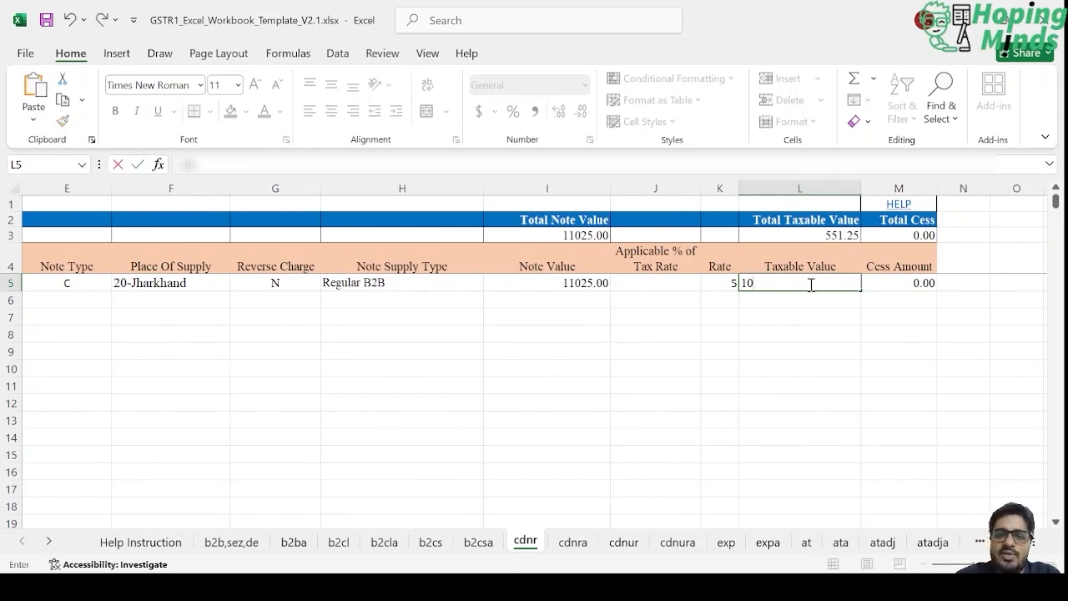
{"action": "key", "text": "Tab"}
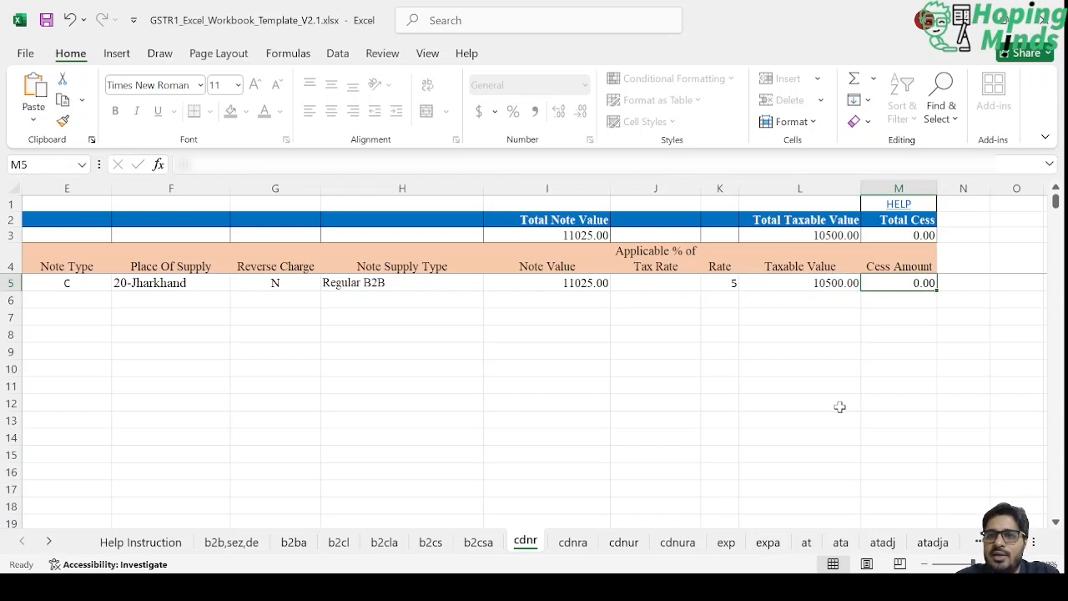
{"action": "key", "text": "Left"}
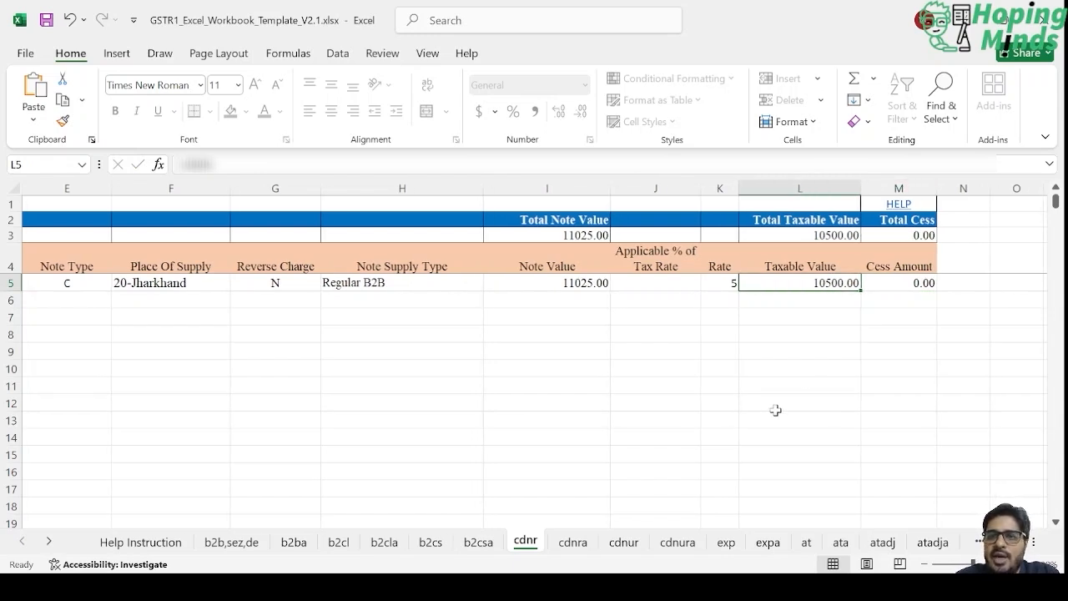
{"action": "scroll", "coordinate": [775, 410], "scroll_direction": "left", "scroll_amount": 3}
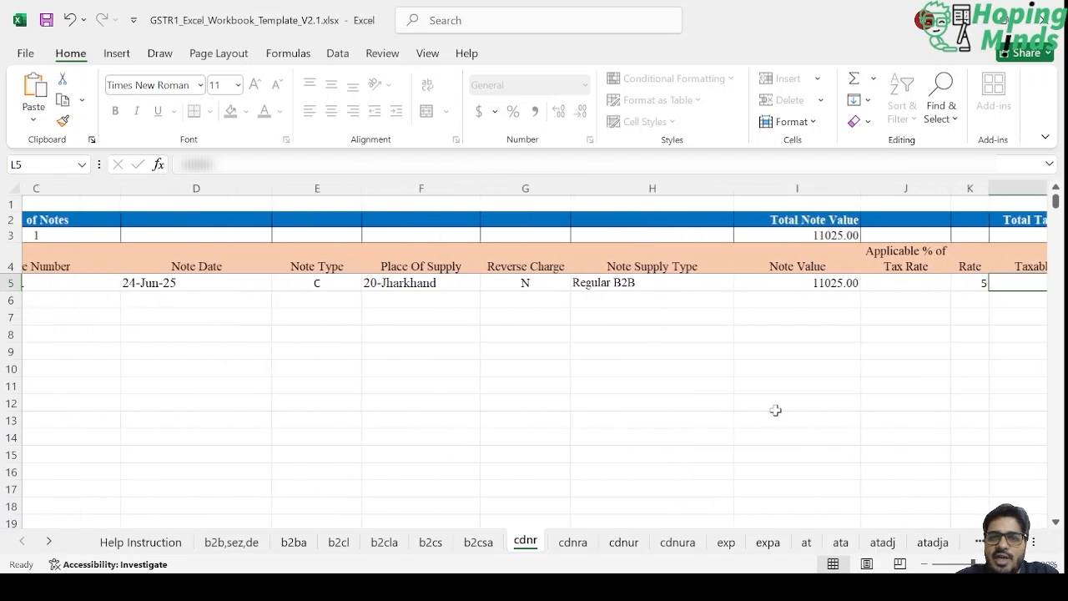
{"action": "scroll", "coordinate": [775, 410], "scroll_direction": "right", "scroll_amount": 2}
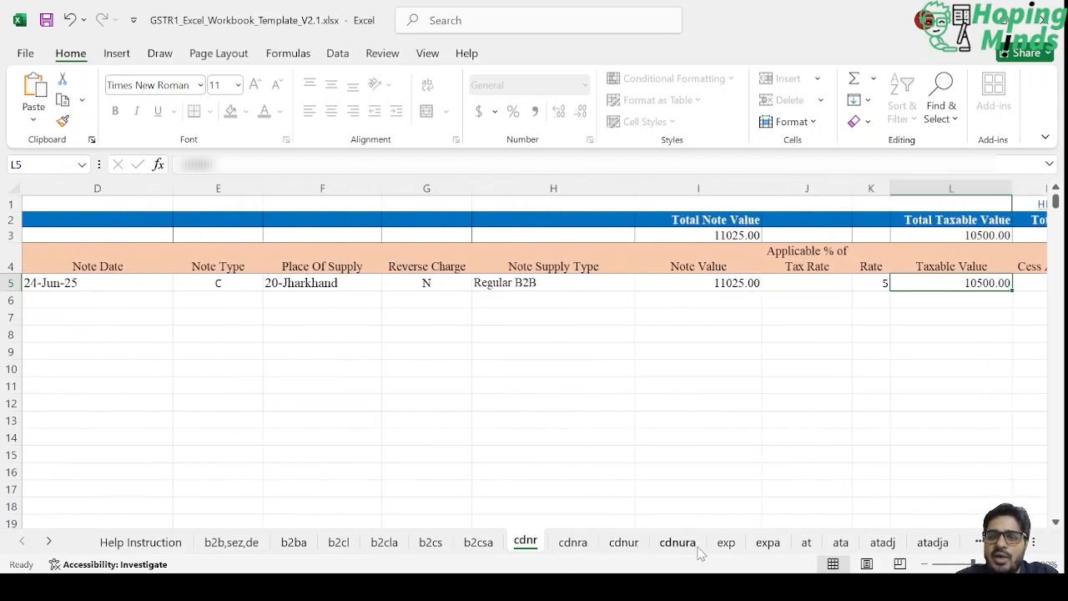
{"action": "key", "text": "alt+Tab"}
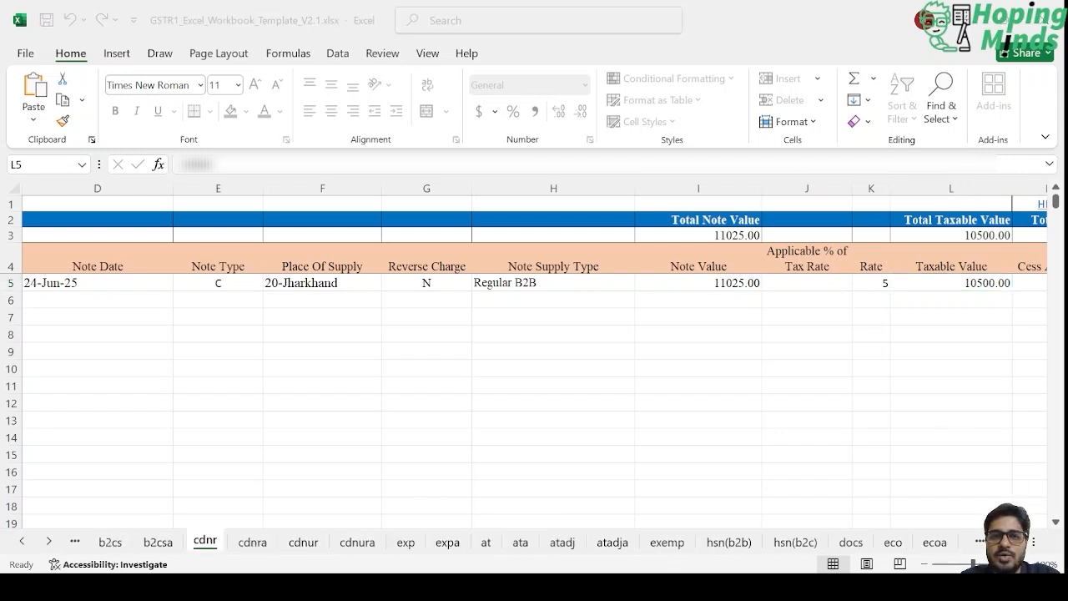
{"action": "key", "text": "alt+Tab"}
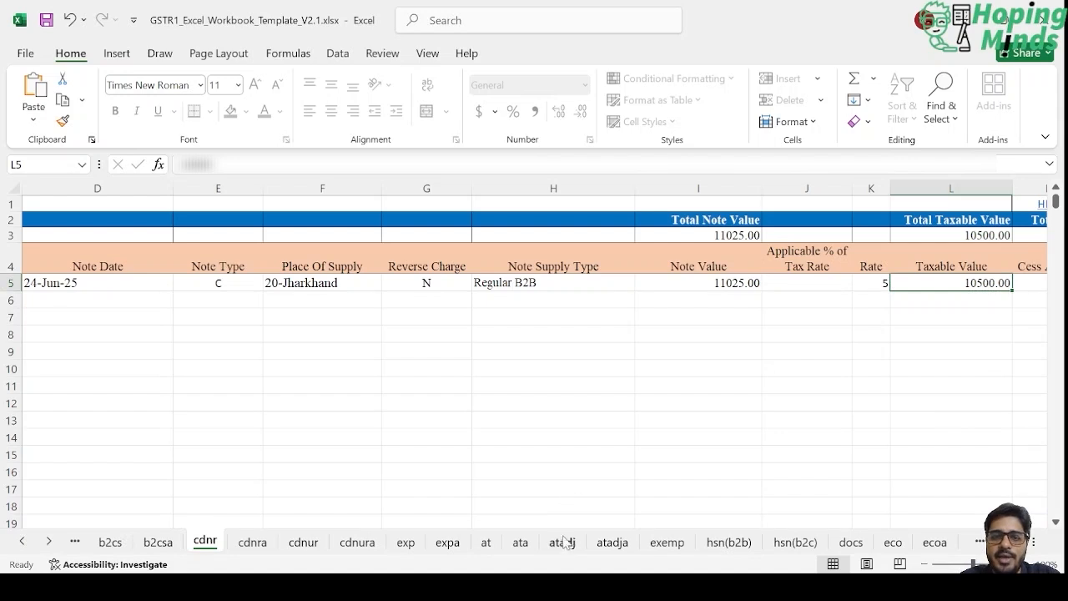
On the exemp sheet, enter nil rated supplies of 21500, exempted supplies of 0 and non-GST supplies of 0 in row 5.
{"action": "left_click", "coordinate": [666, 542]}
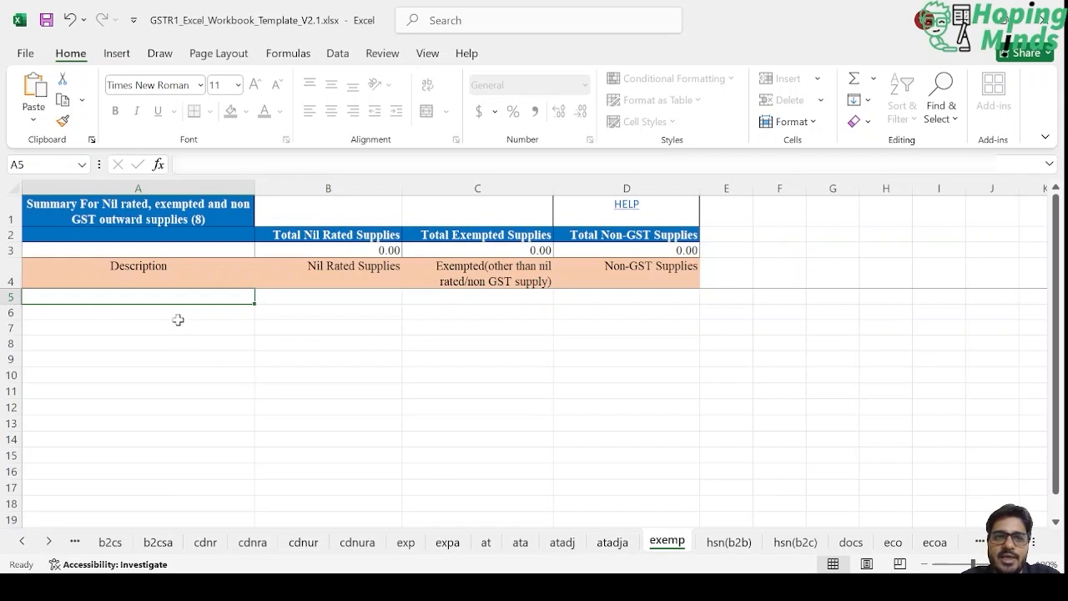
{"action": "left_click", "coordinate": [318, 299]}
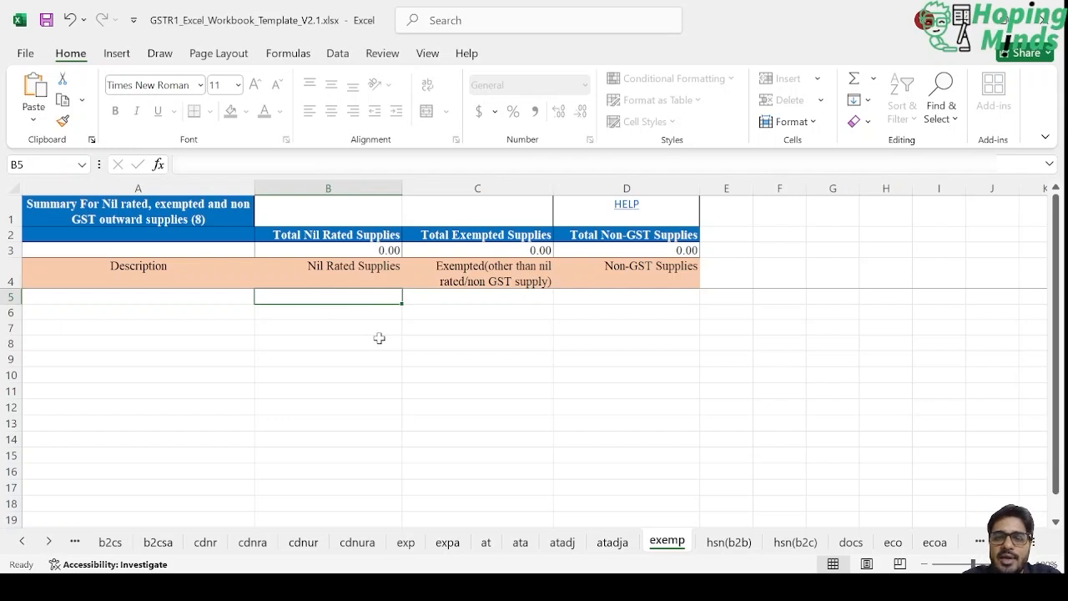
{"action": "type", "text": "2"}
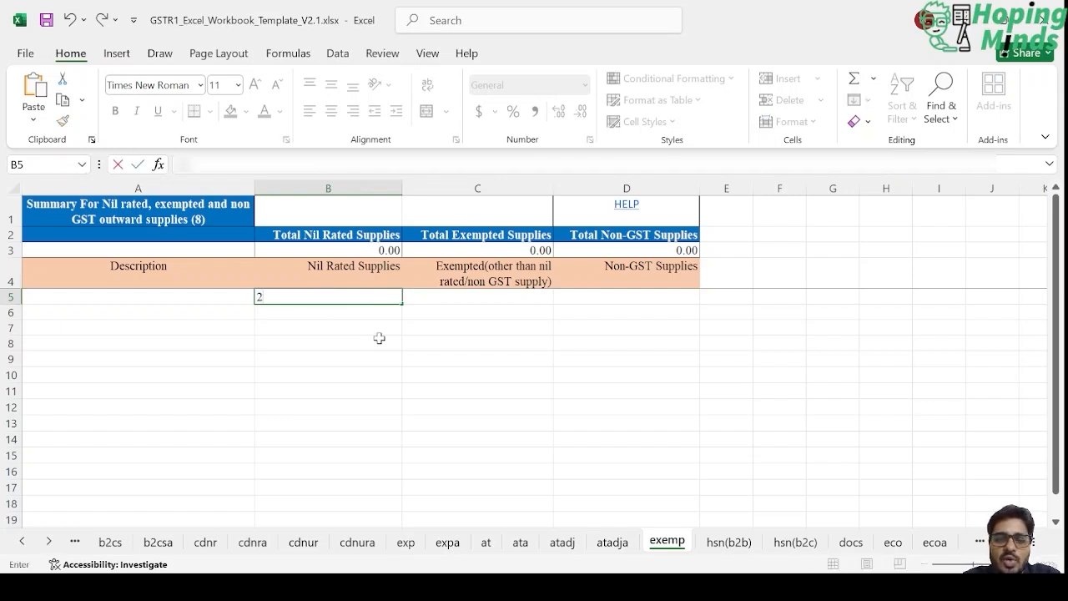
{"action": "type", "text": "1500"}
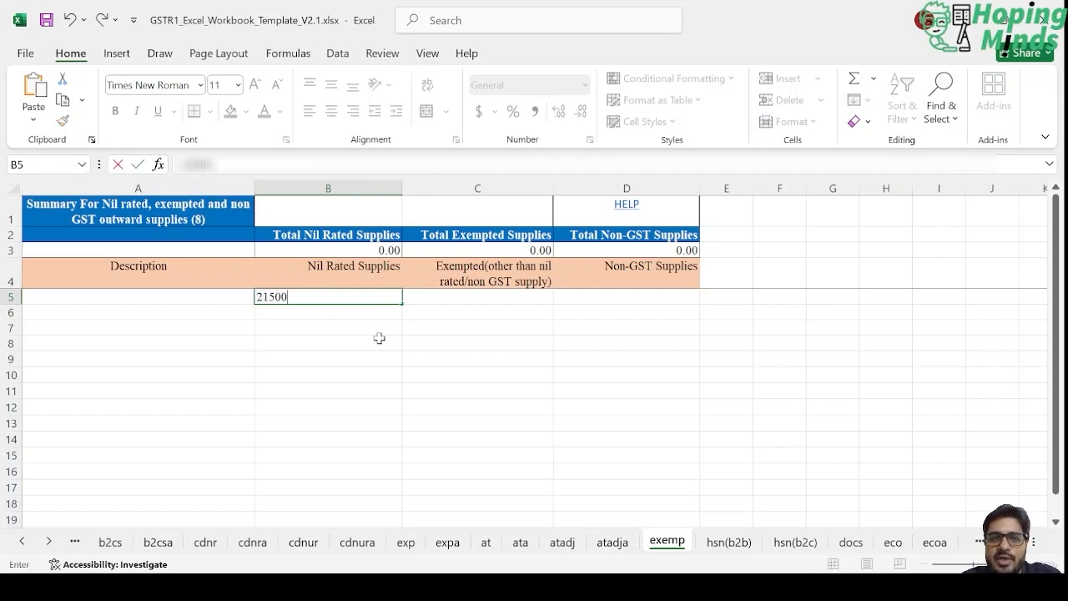
{"action": "key", "text": "Tab"}
{"action": "type", "text": "0"}
{"action": "key", "text": "Tab"}
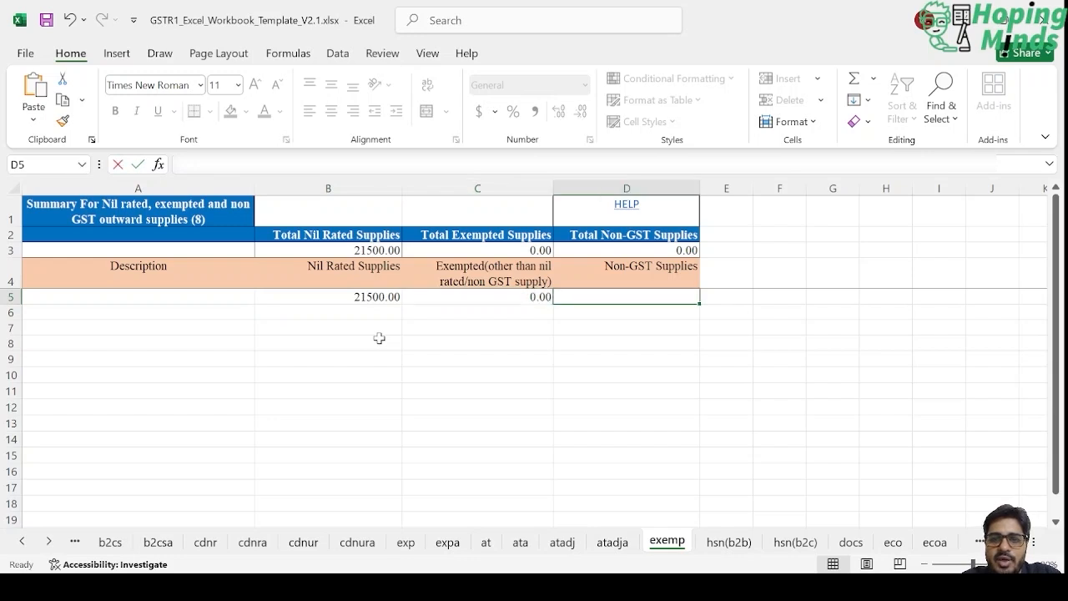
{"action": "type", "text": "0"}
{"action": "key", "text": "Return"}
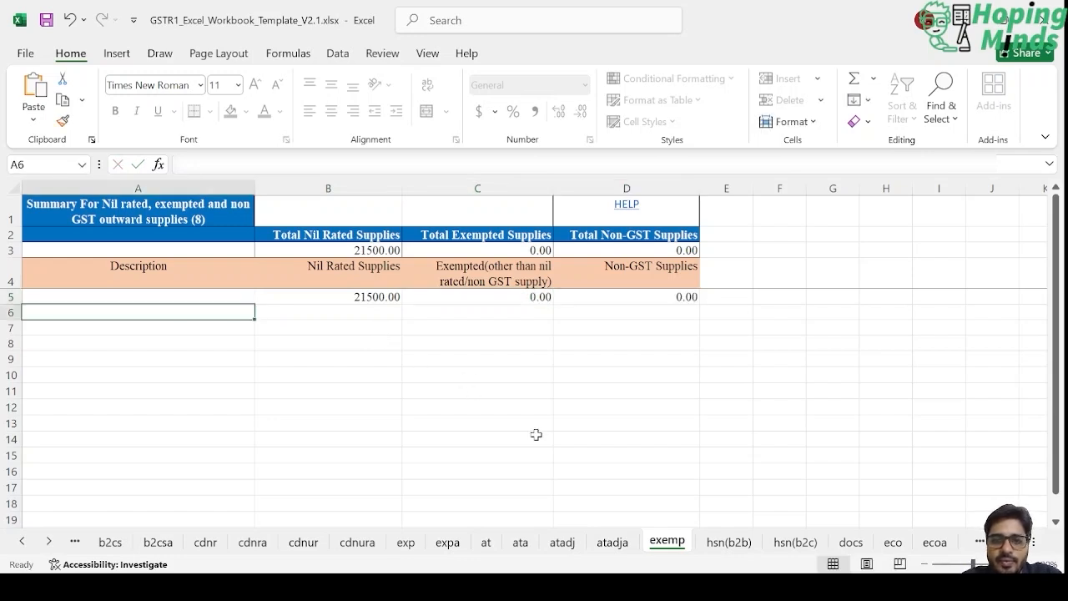
Clear the two sample HSN entries in A5:K6 on the hsn(b2b) sheet.
{"action": "left_click", "coordinate": [725, 544]}
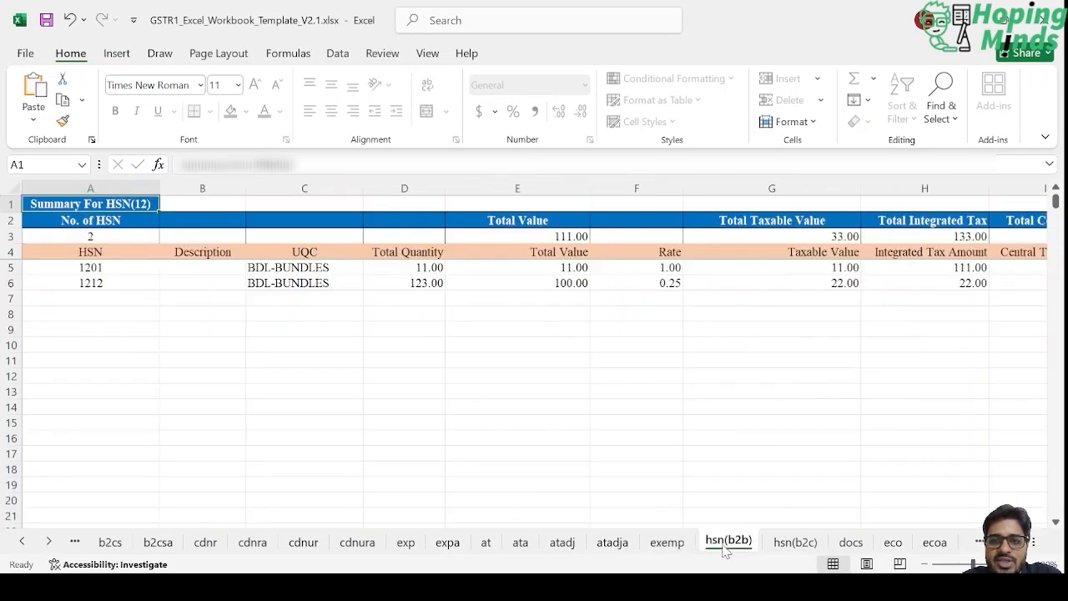
{"action": "left_click", "coordinate": [107, 268]}
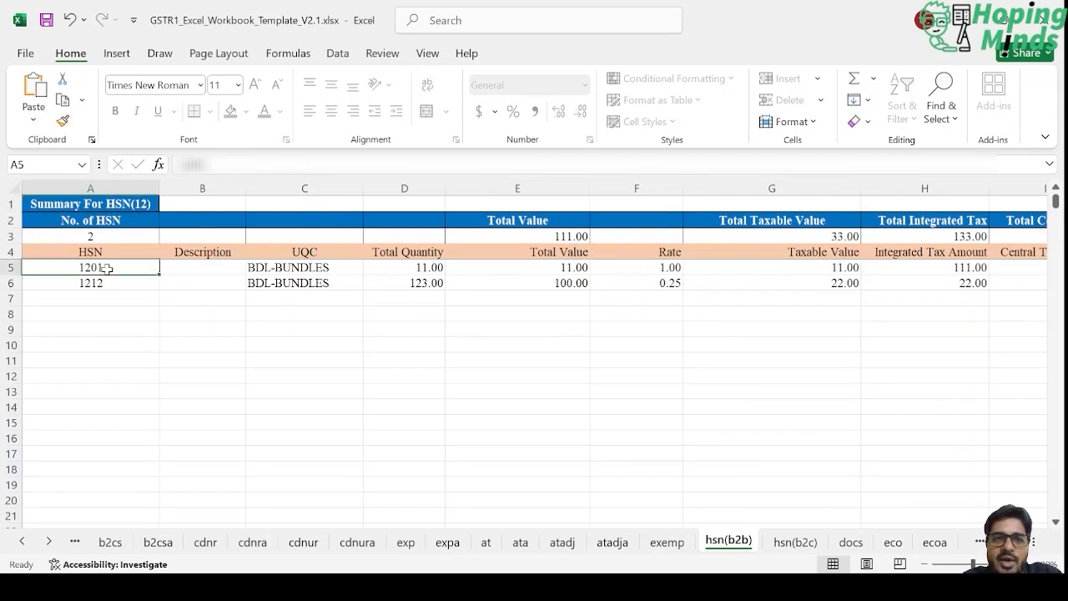
{"action": "key", "text": "shift+Down"}
{"action": "key", "text": "shift+Right"}
{"action": "key", "text": "shift+Right"}
{"action": "key", "text": "shift+Right"}
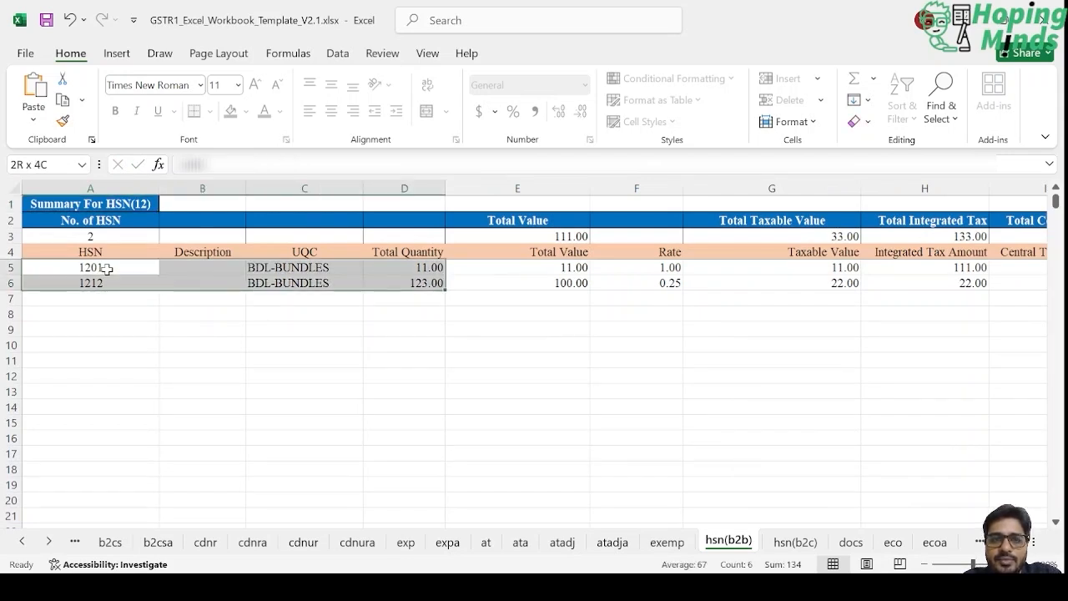
{"action": "key", "text": "Right"}
{"action": "key", "text": "Right"}
{"action": "key", "text": "Right"}
{"action": "key", "text": "Right"}
{"action": "key", "text": "Right"}
{"action": "key", "text": "Right"}
{"action": "key", "text": "Right"}
{"action": "key", "text": "Right"}
{"action": "key", "text": "Right"}
{"action": "key", "text": "Right"}
{"action": "key", "text": "Right"}
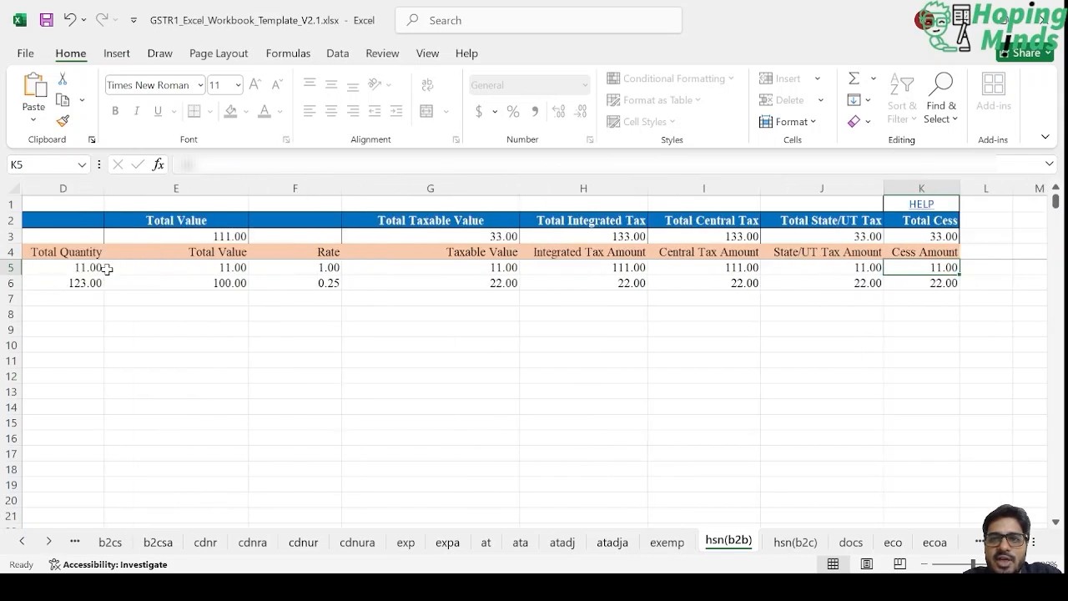
{"action": "key", "text": "Left"}
{"action": "key", "text": "shift+Left"}
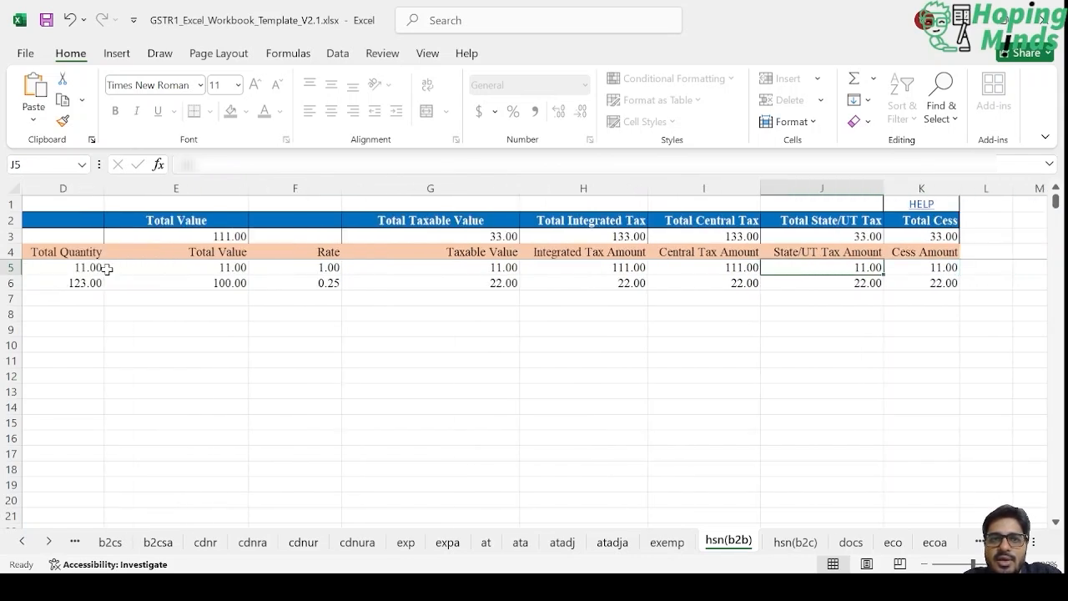
{"action": "key", "text": "shift+Left"}
{"action": "key", "text": "ctrl+shift+Left"}
{"action": "key", "text": "shift+Left"}
{"action": "key", "text": "shift+Down"}
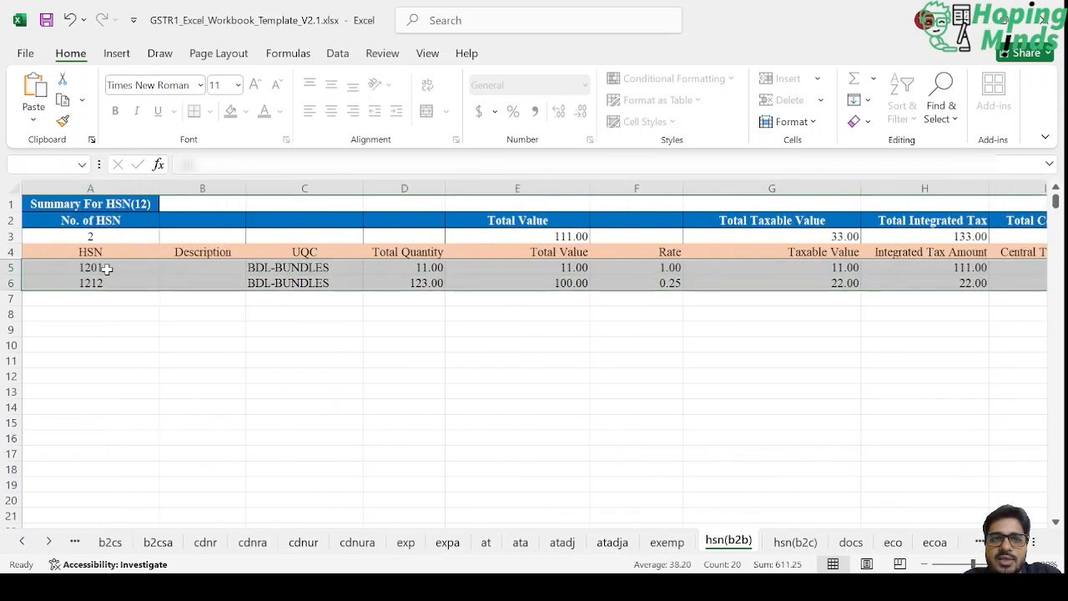
{"action": "key", "text": "Delete"}
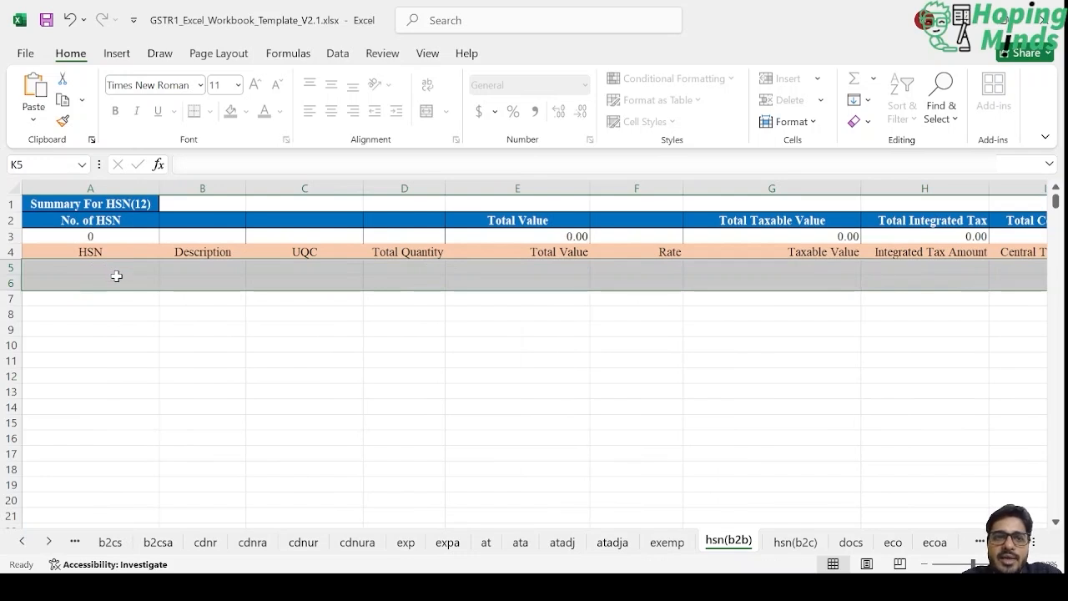
Enter 9983 as the HSN code in A5 of the hsn(b2b) sheet.
{"action": "left_click", "coordinate": [107, 267]}
{"action": "key", "text": "alt+Tab"}
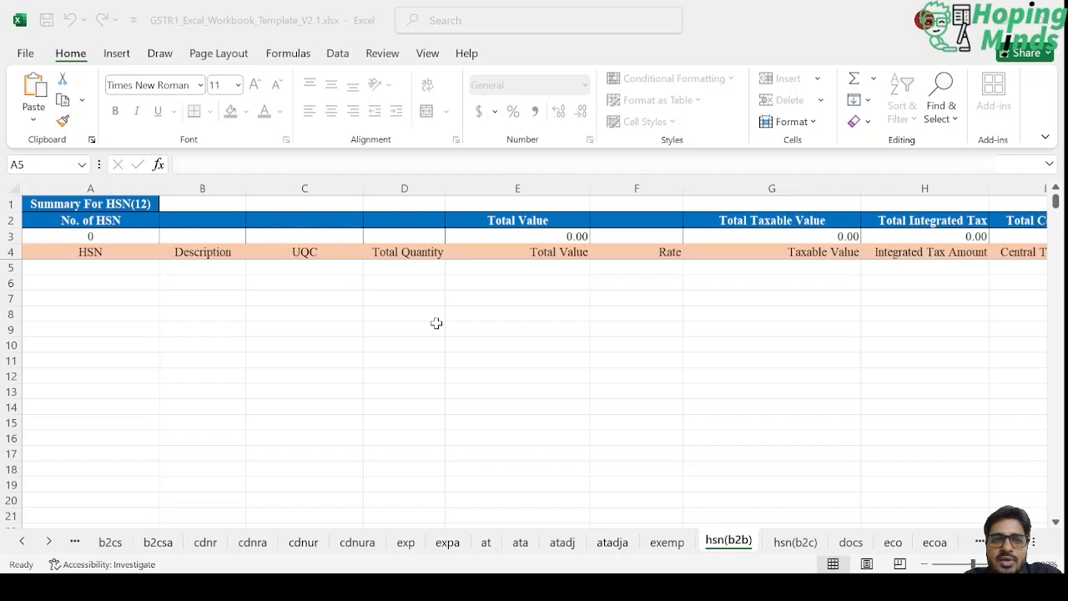
{"action": "key", "text": "alt+Tab"}
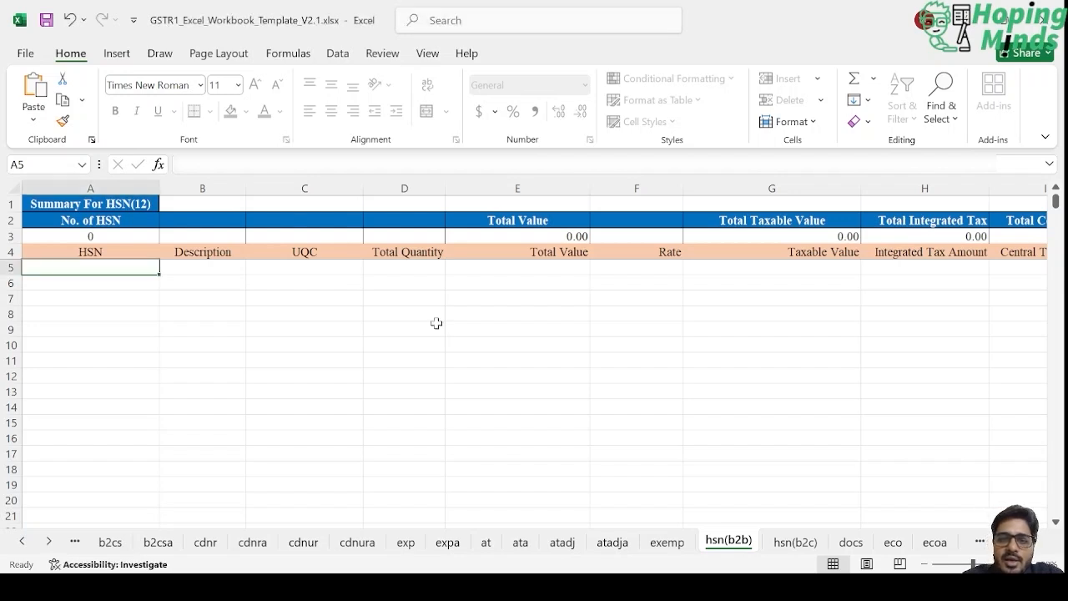
{"action": "type", "text": "9983"}
{"action": "key", "text": "Tab"}
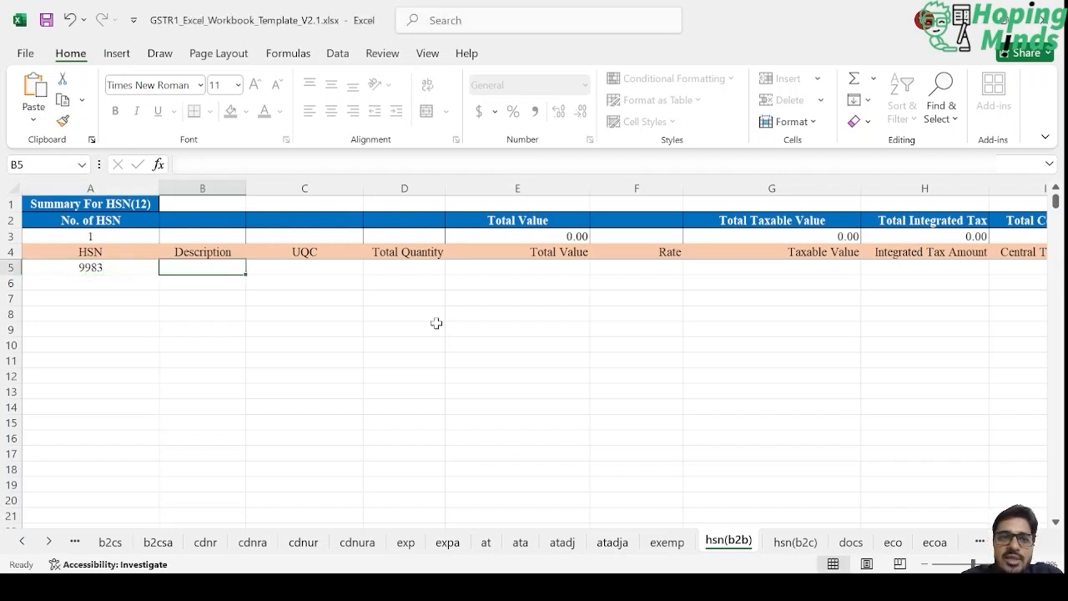
Enter "Other Professional Services" as the description of HSN 9983 in B5.
{"action": "double_click", "coordinate": [225, 267]}
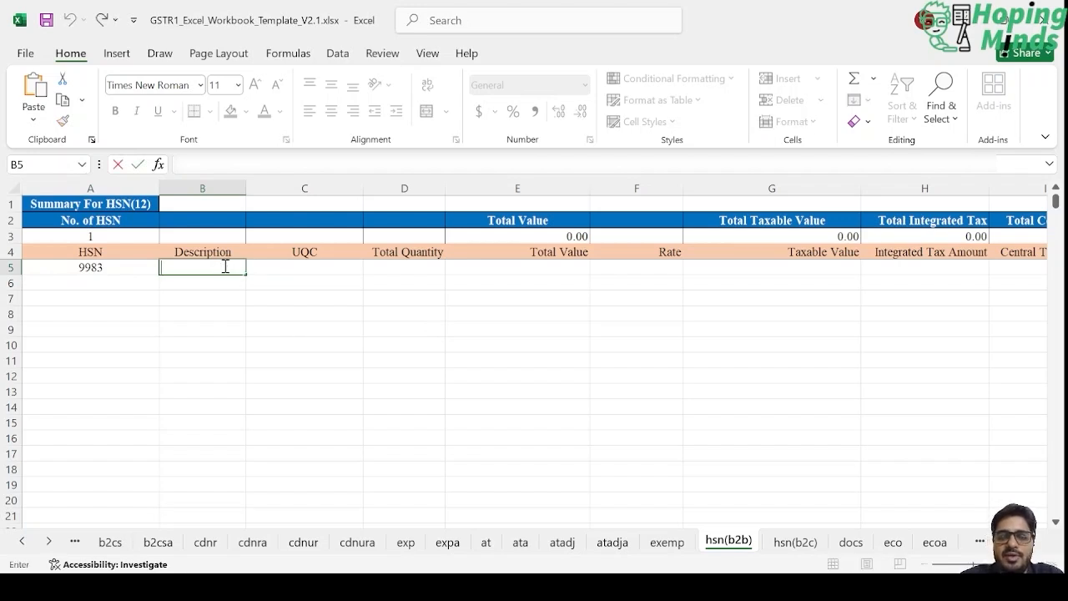
{"action": "key", "text": "Tab"}
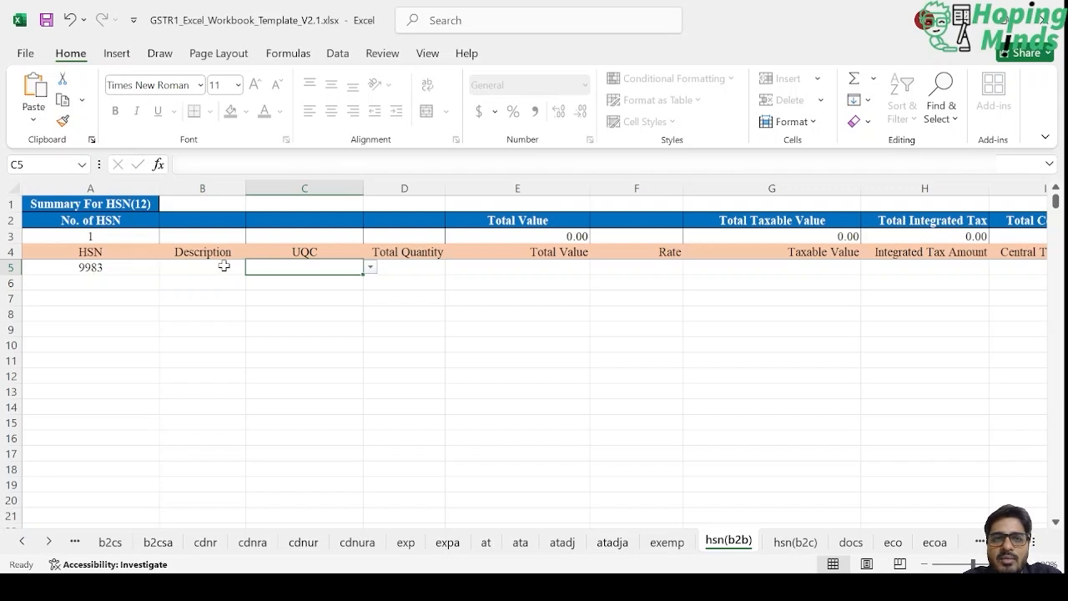
{"action": "key", "text": "alt+Tab"}
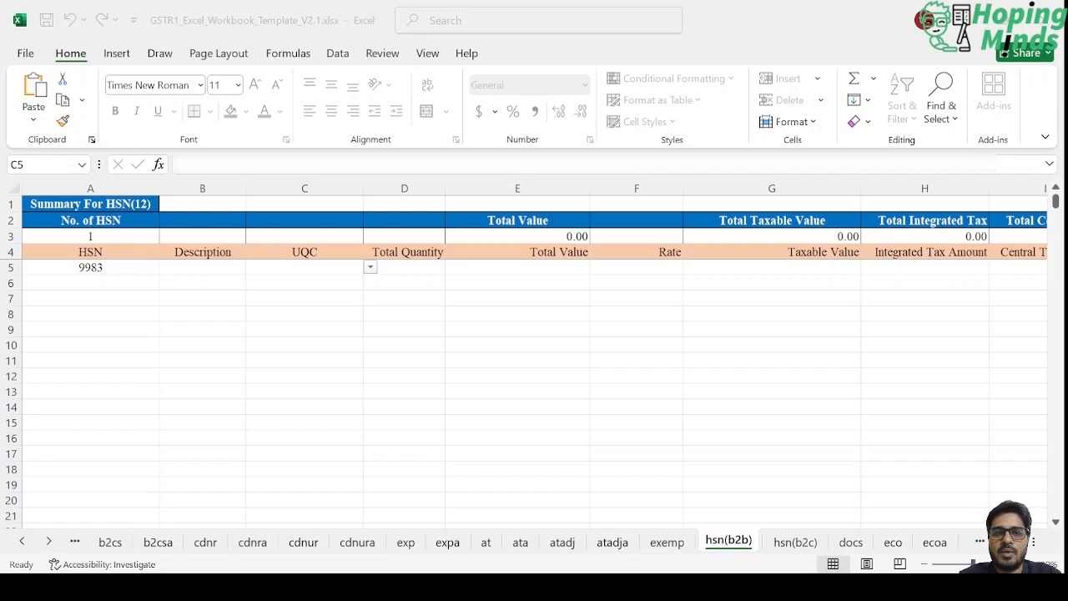
{"action": "key", "text": "alt+Tab"}
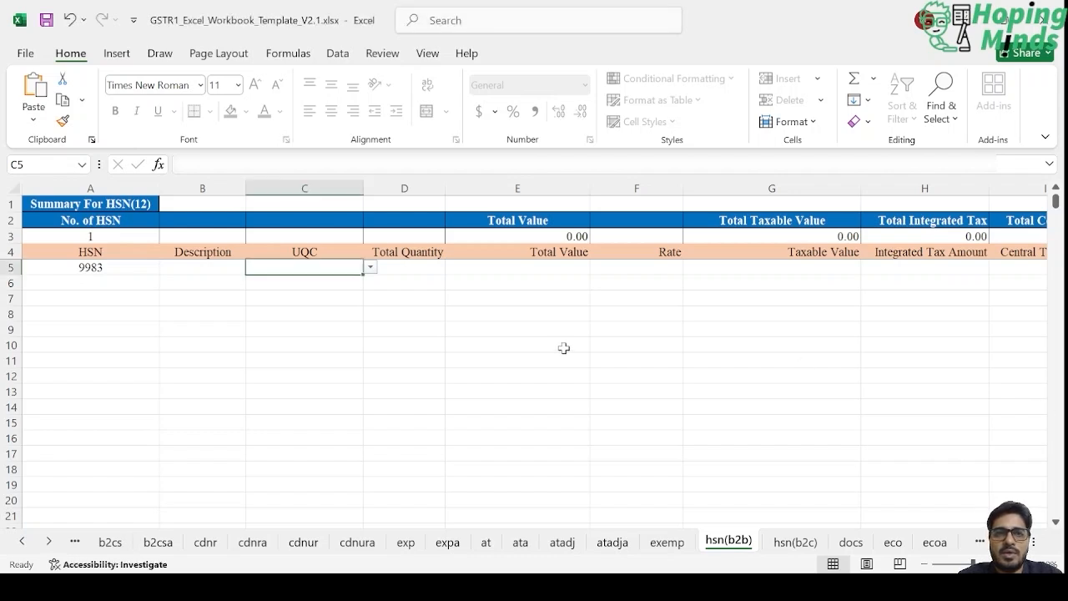
{"action": "left_click", "coordinate": [219, 266]}
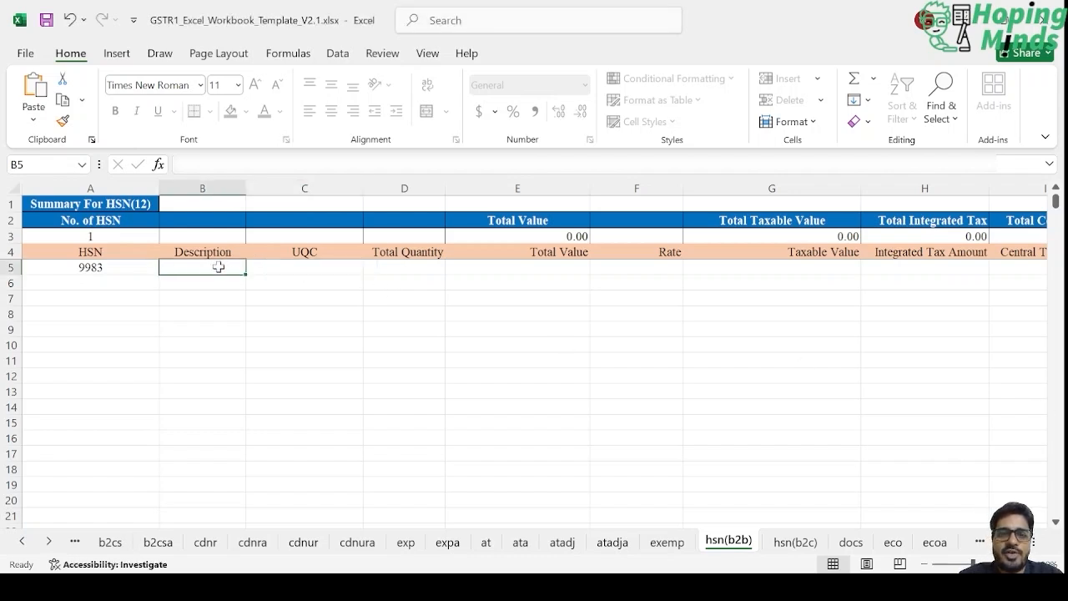
{"action": "type", "text": "Other"}
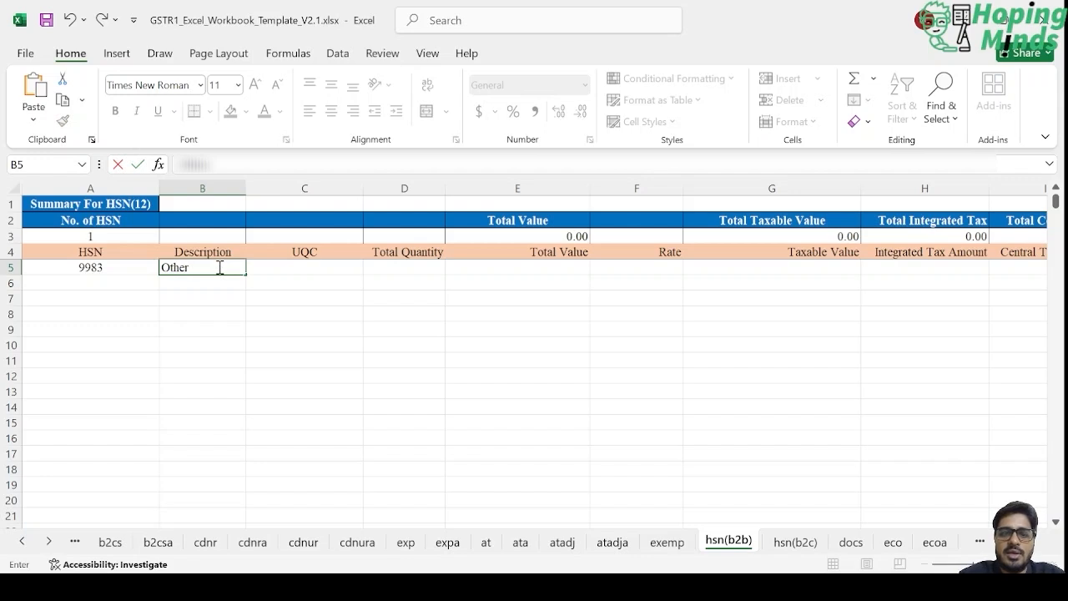
{"action": "type", "text": " Profess"}
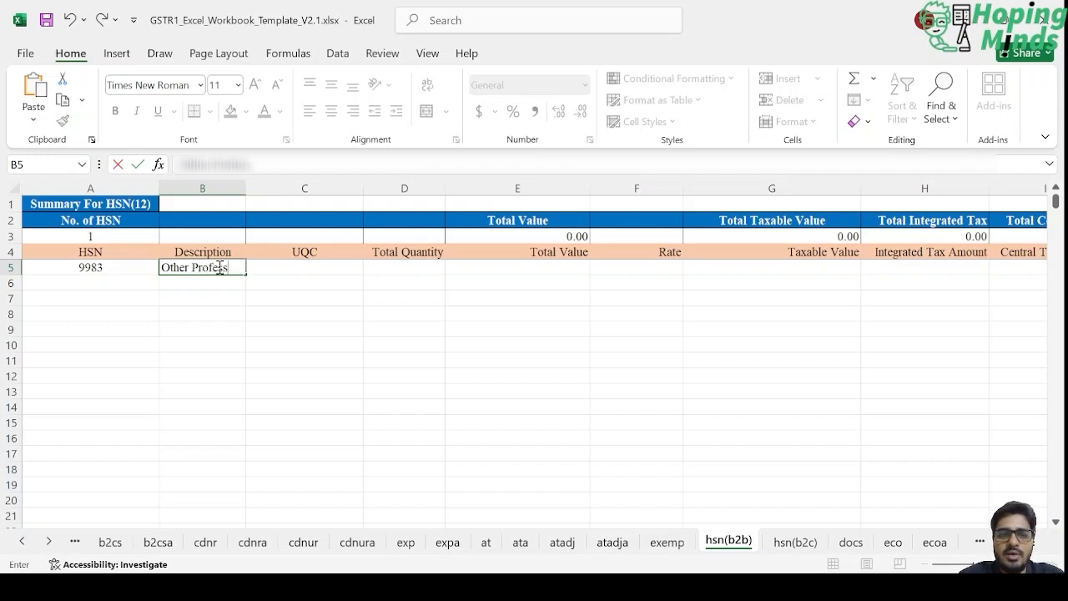
{"action": "type", "text": "io"}
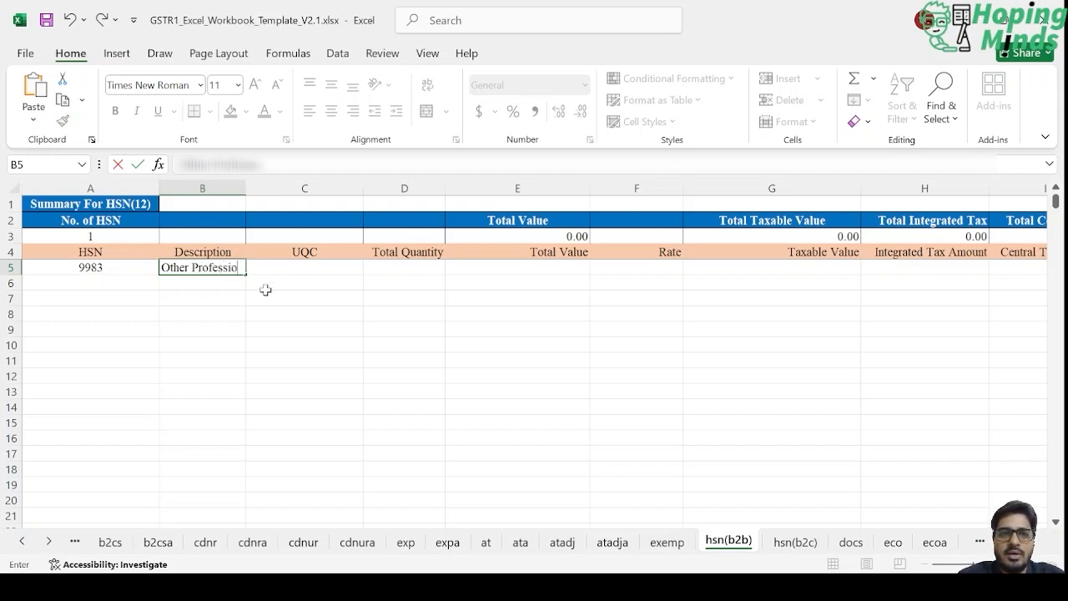
{"action": "type", "text": "nal "}
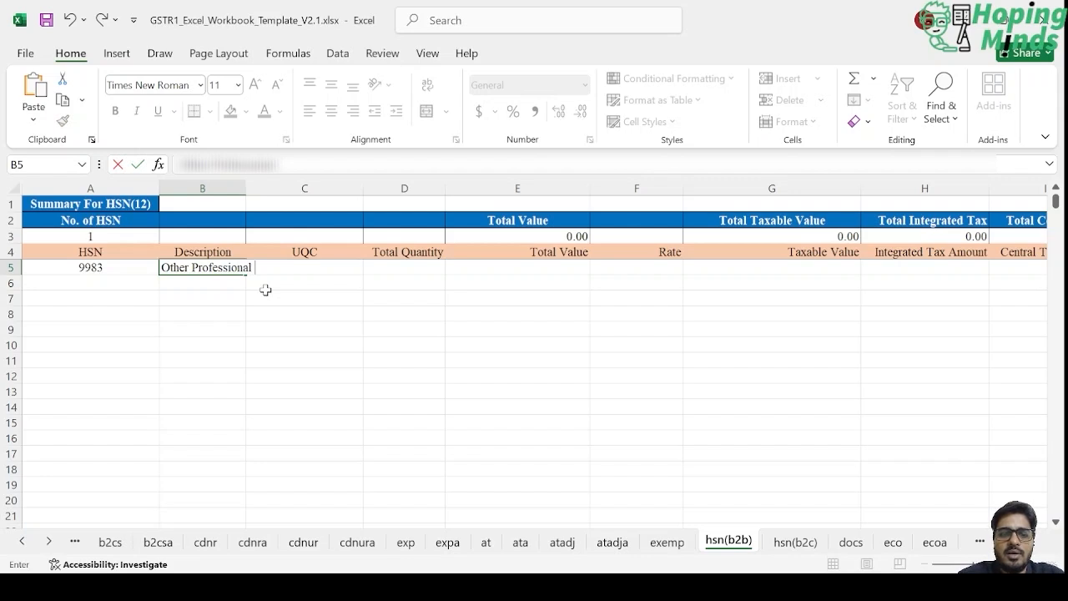
{"action": "type", "text": "Services"}
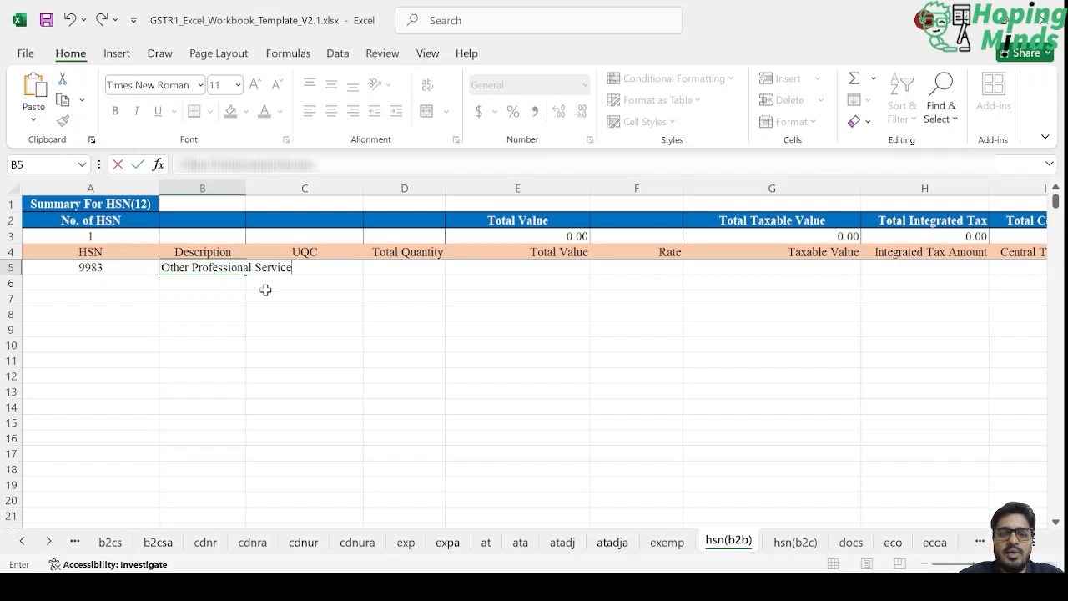
{"action": "key", "text": "Tab"}
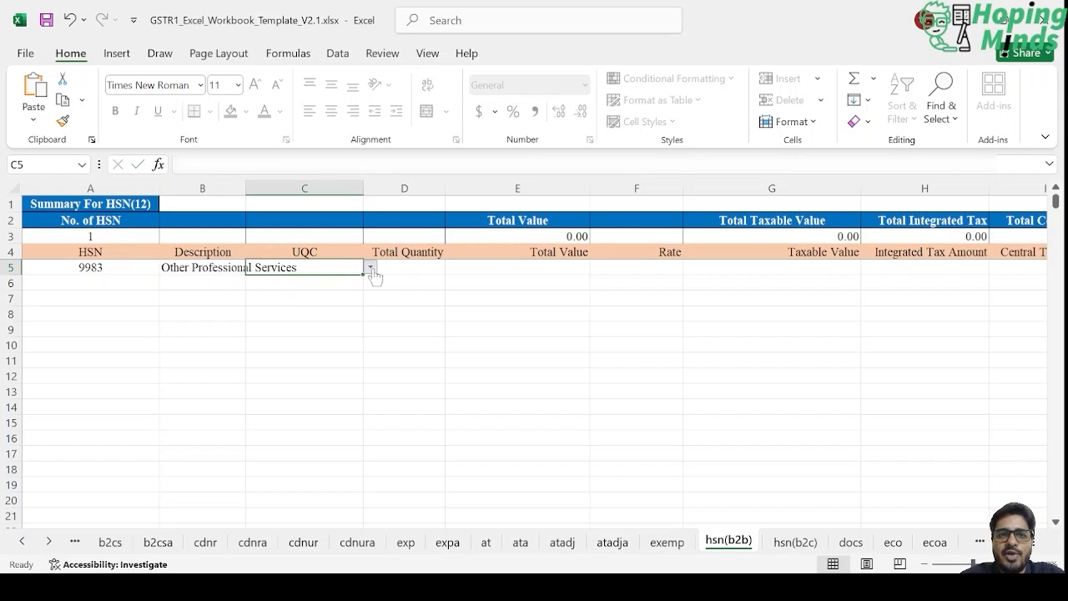
{"action": "left_click", "coordinate": [435, 266]}
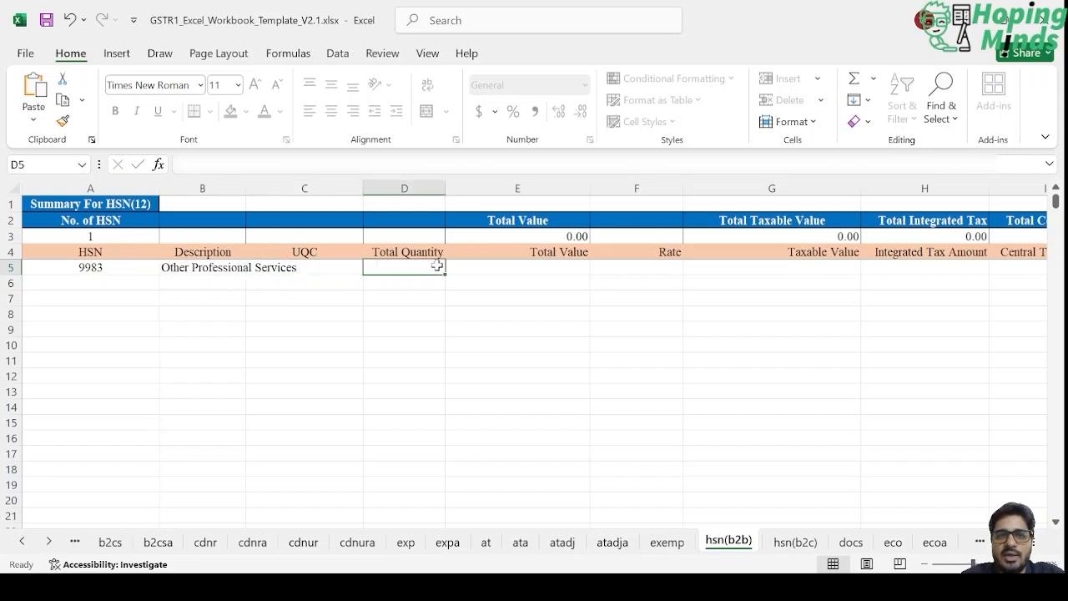
{"action": "left_click", "coordinate": [497, 268]}
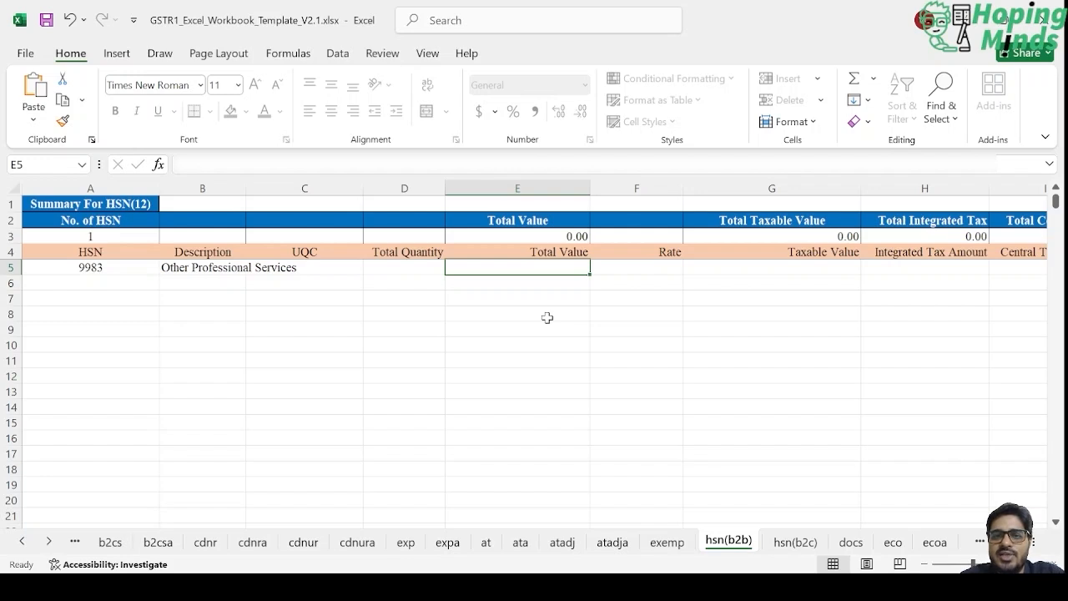
{"action": "key", "text": "alt+Tab"}
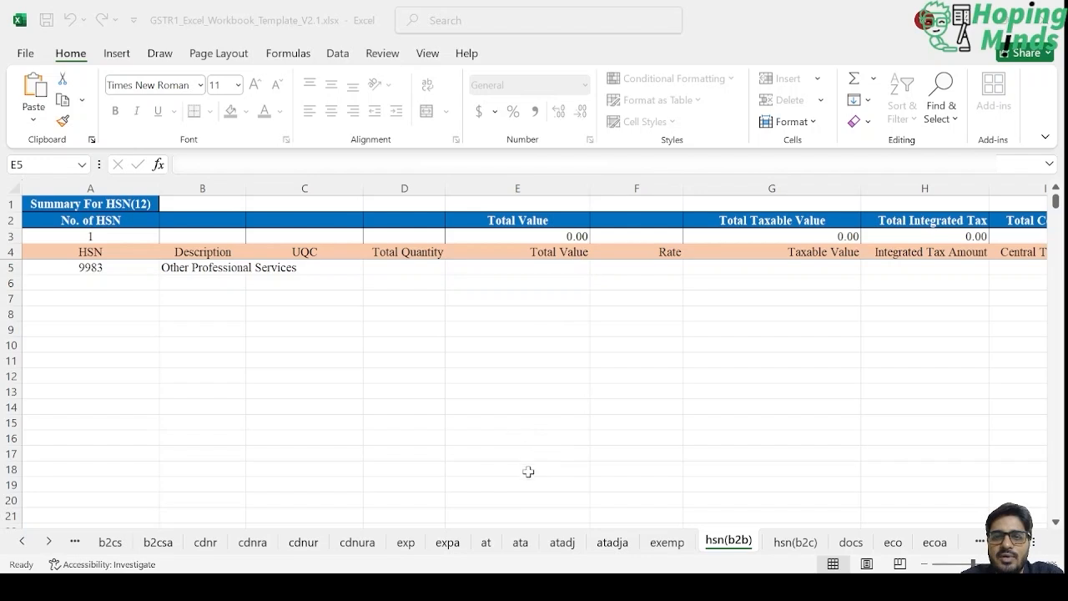
{"action": "key", "text": "F2"}
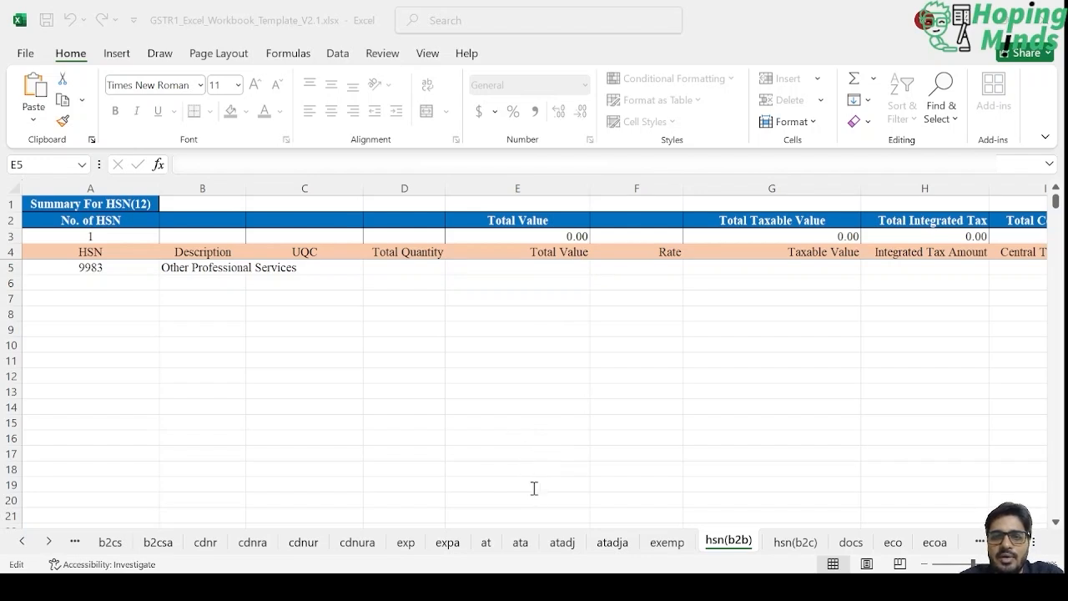
{"action": "key", "text": "Escape"}
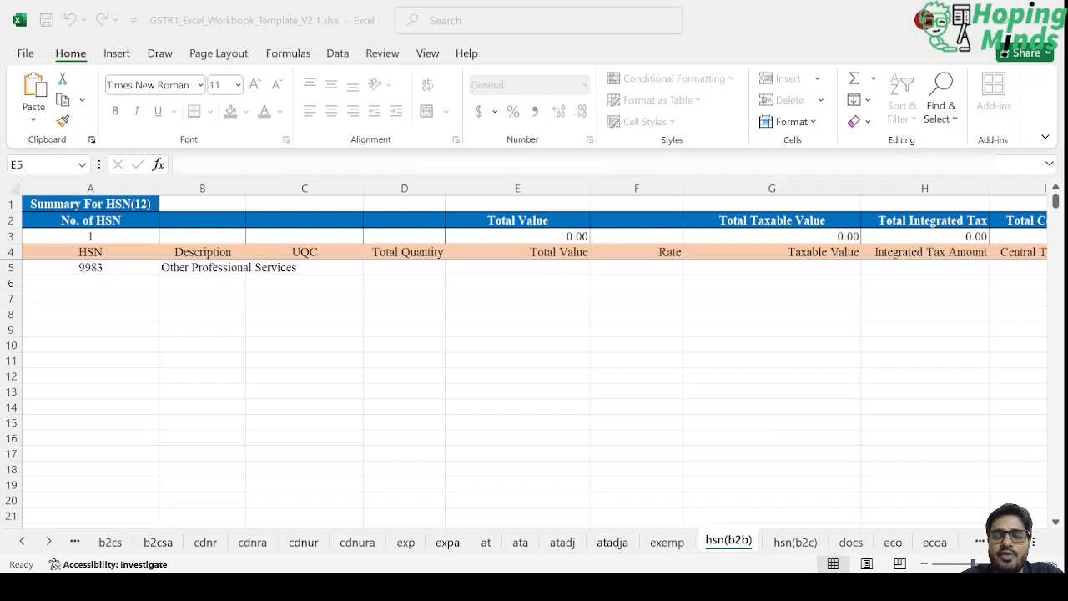
{"action": "left_click", "coordinate": [988, 321]}
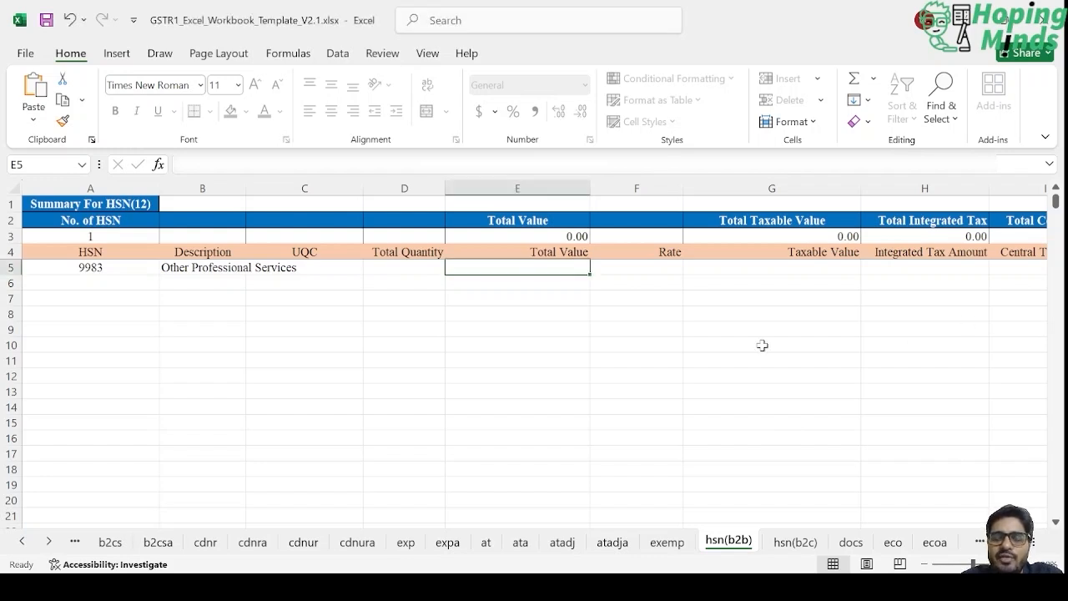
{"action": "key", "text": "alt+Tab"}
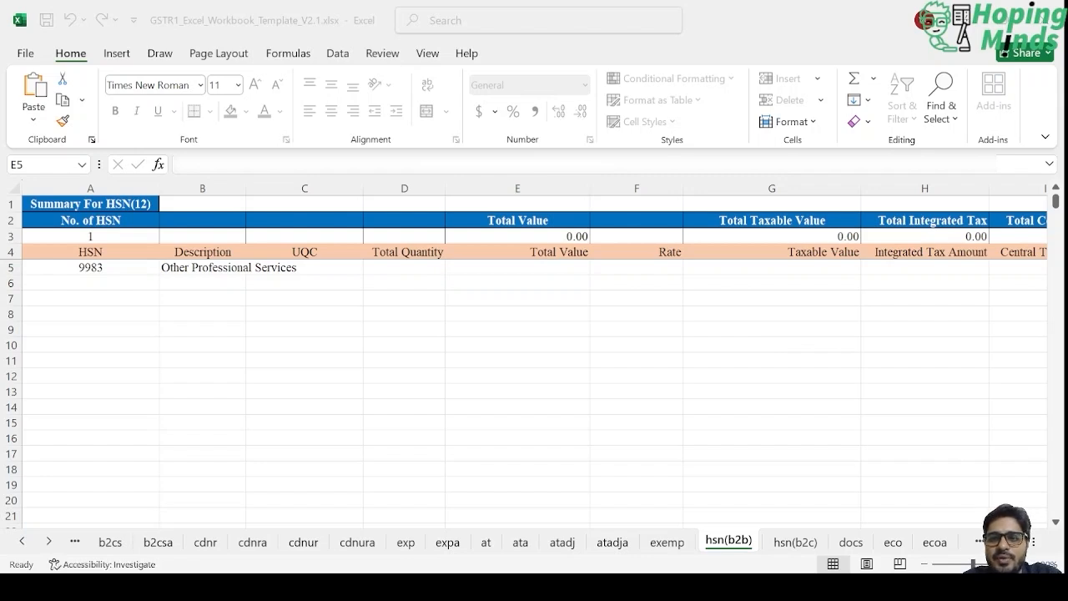
{"action": "key", "text": "alt+Tab"}
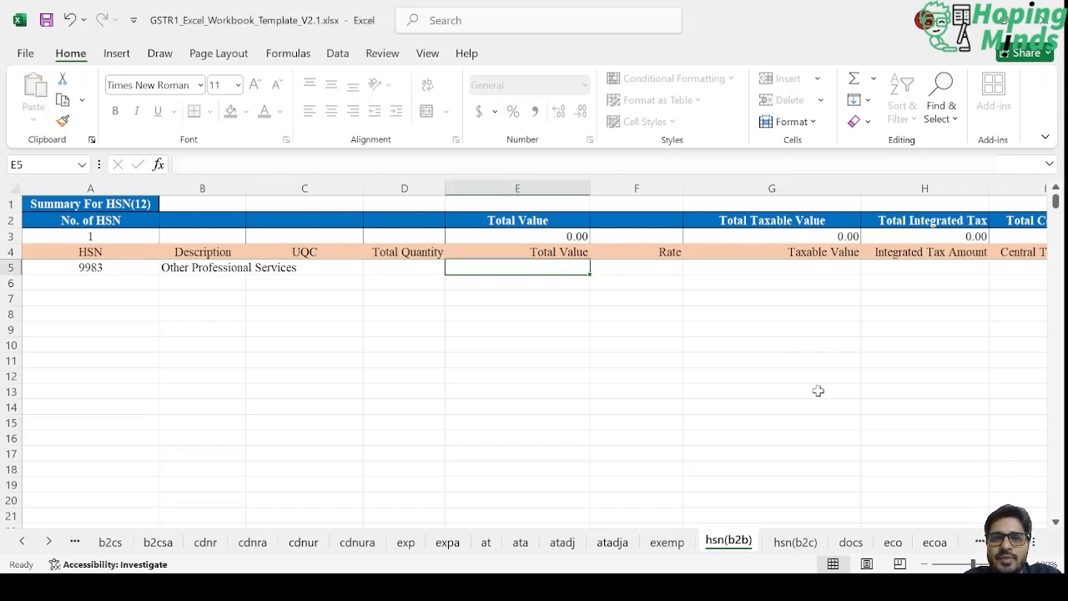
Enter 1522285 as the total value of HSN 9983 in E5 of the hsn(b2b) sheet.
{"action": "type", "text": "1"}
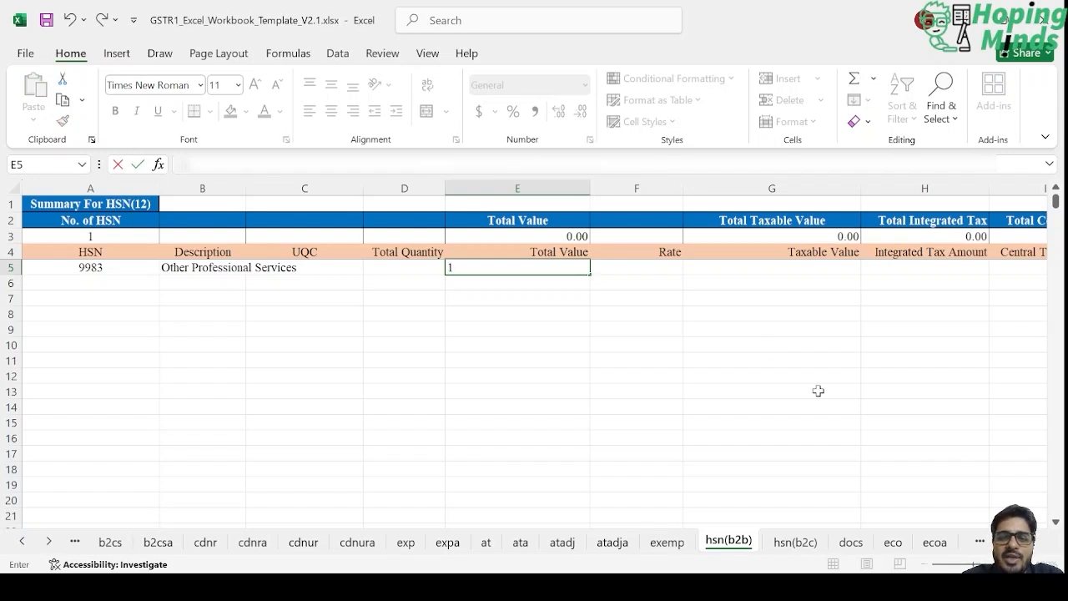
{"action": "type", "text": "522285"}
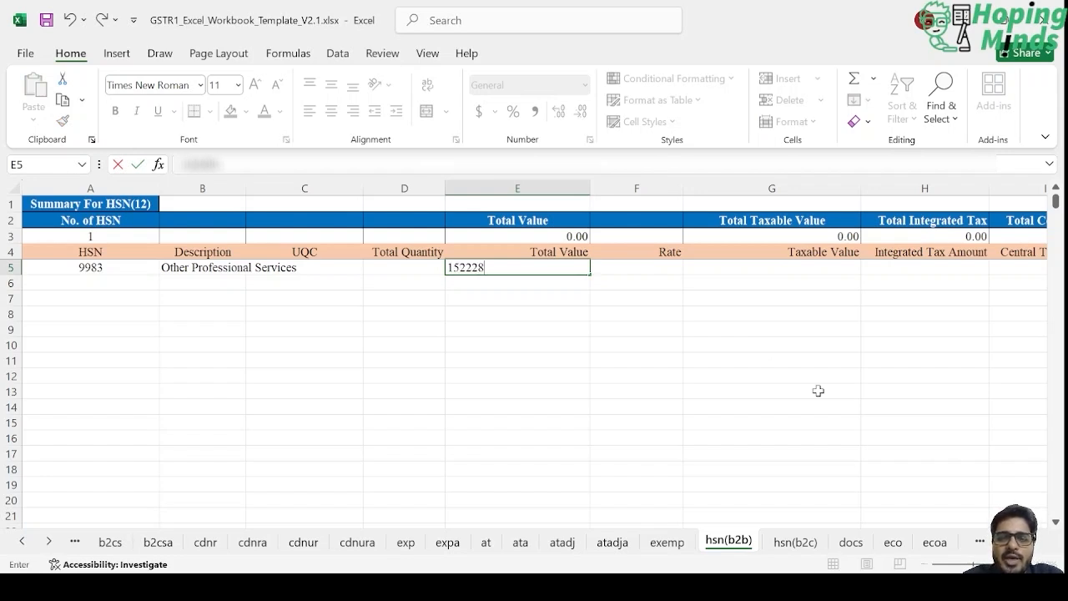
{"action": "key", "text": "Tab"}
{"action": "key", "text": "alt+Tab"}
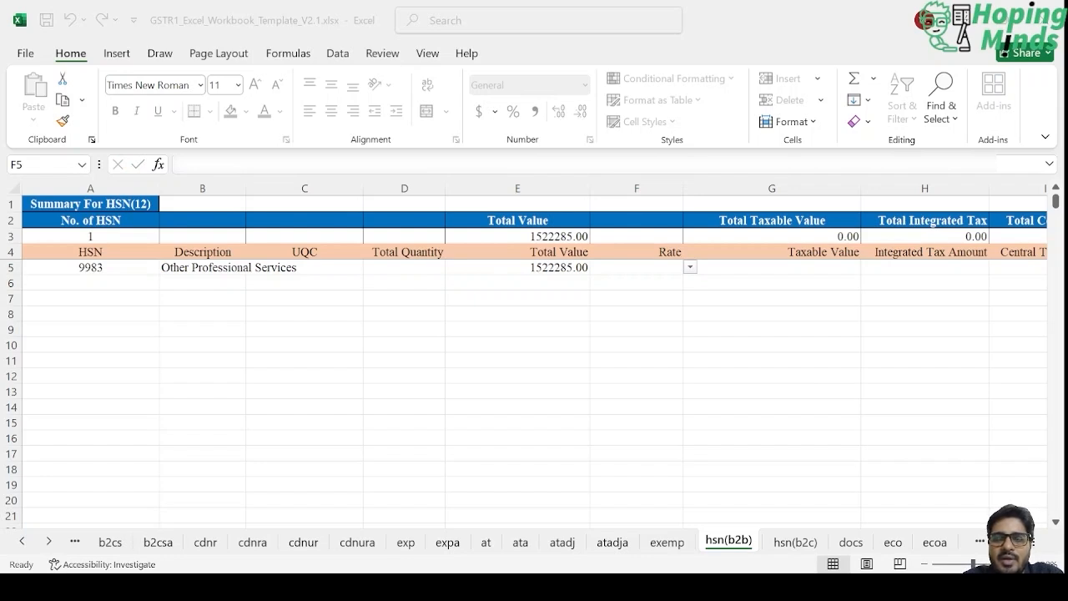
{"action": "key", "text": "alt+Tab"}
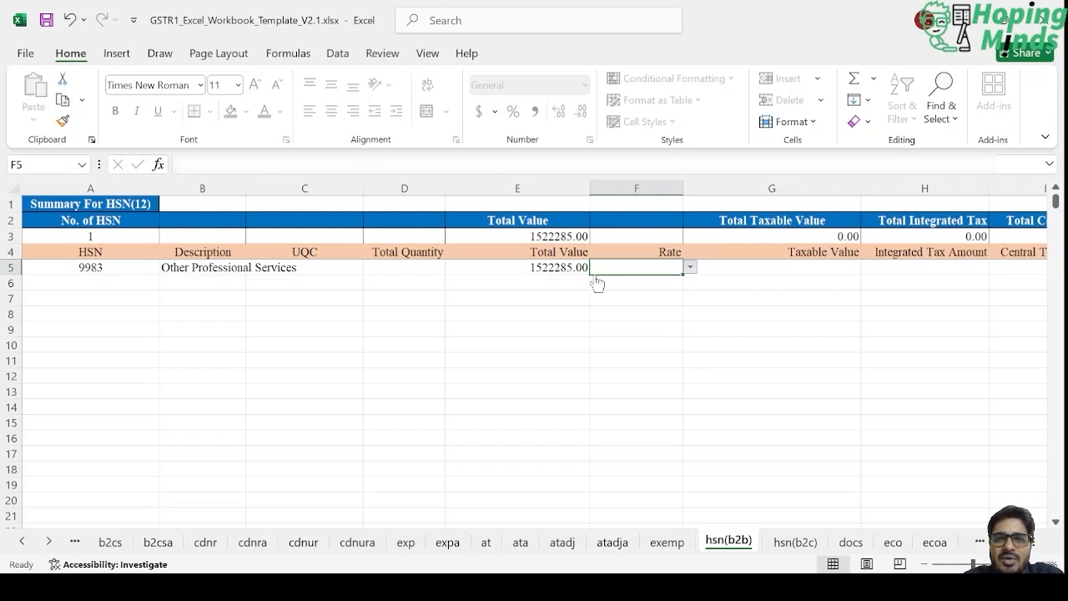
Replace the total value of HSN 9983 in E5 with 106031.
{"action": "left_click", "coordinate": [555, 276]}
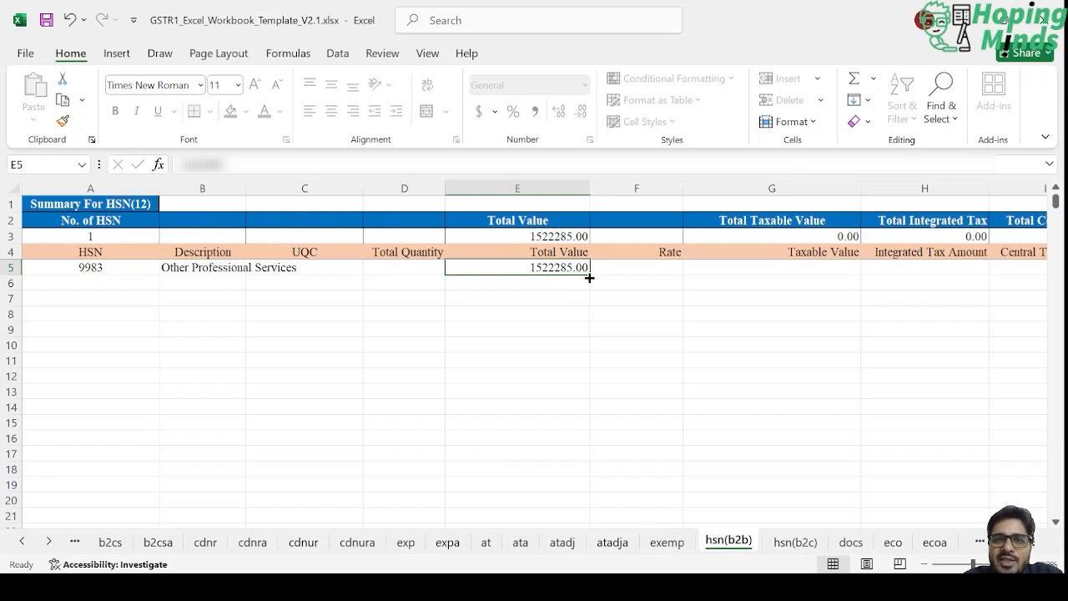
{"action": "key", "text": "alt+Tab"}
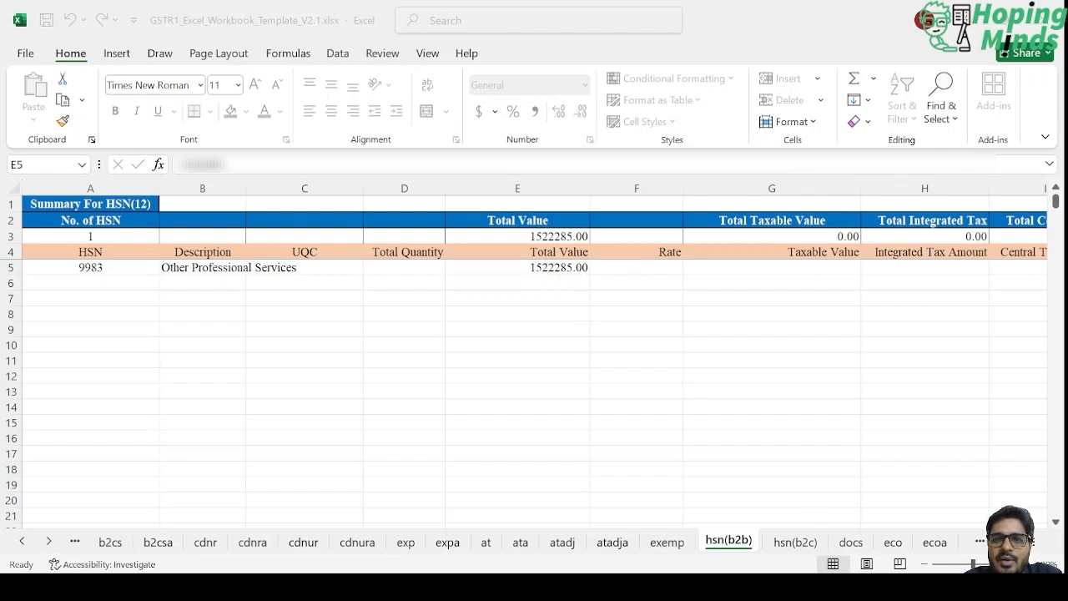
{"action": "key", "text": "alt+Tab"}
{"action": "key", "text": "alt+Tab"}
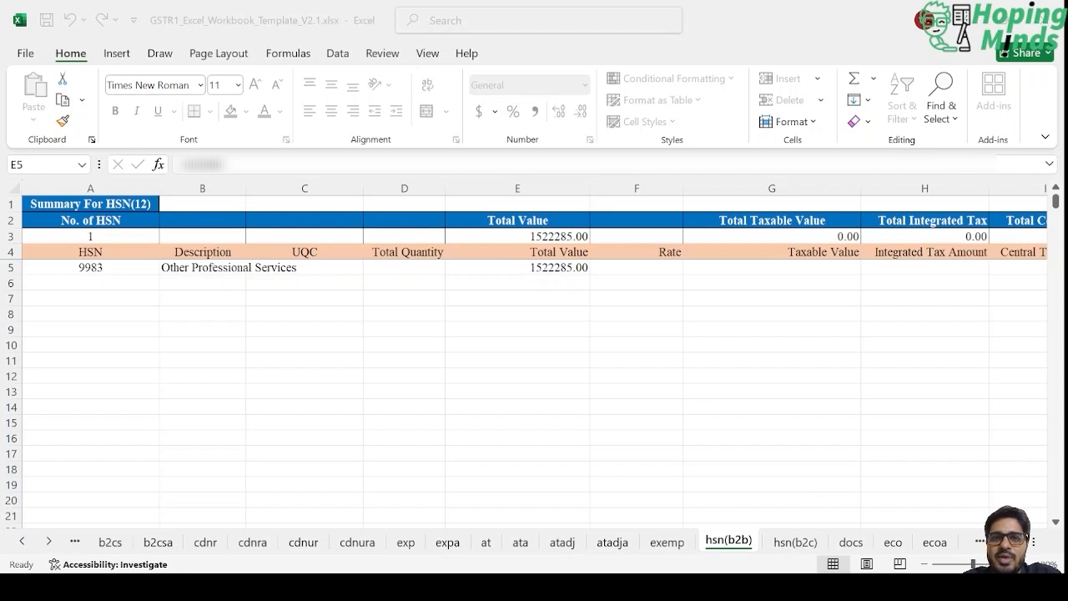
{"action": "key", "text": "alt+Tab"}
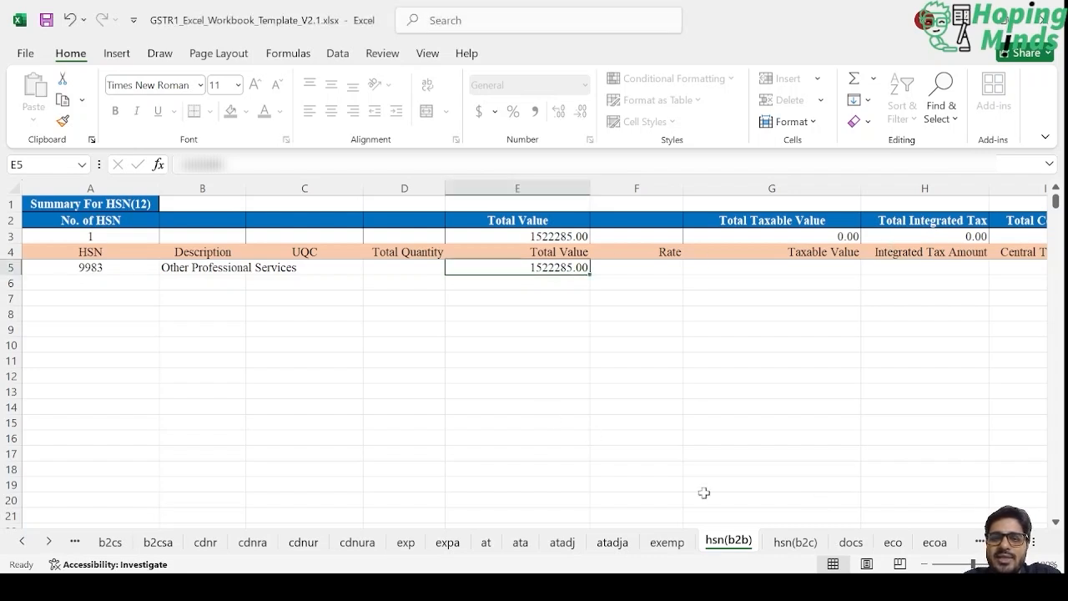
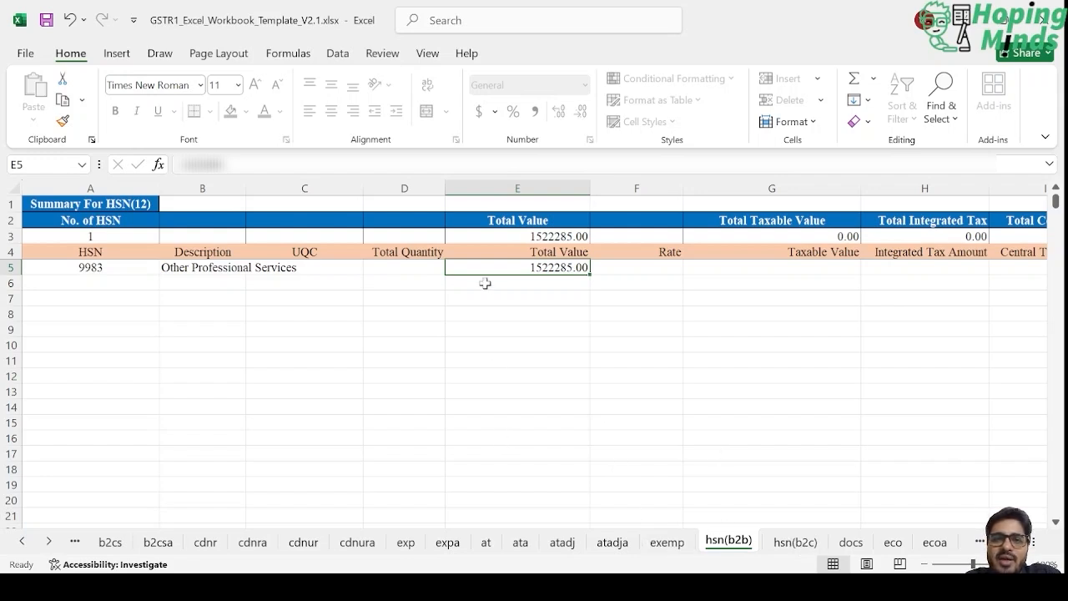
{"action": "key", "text": "alt+Tab"}
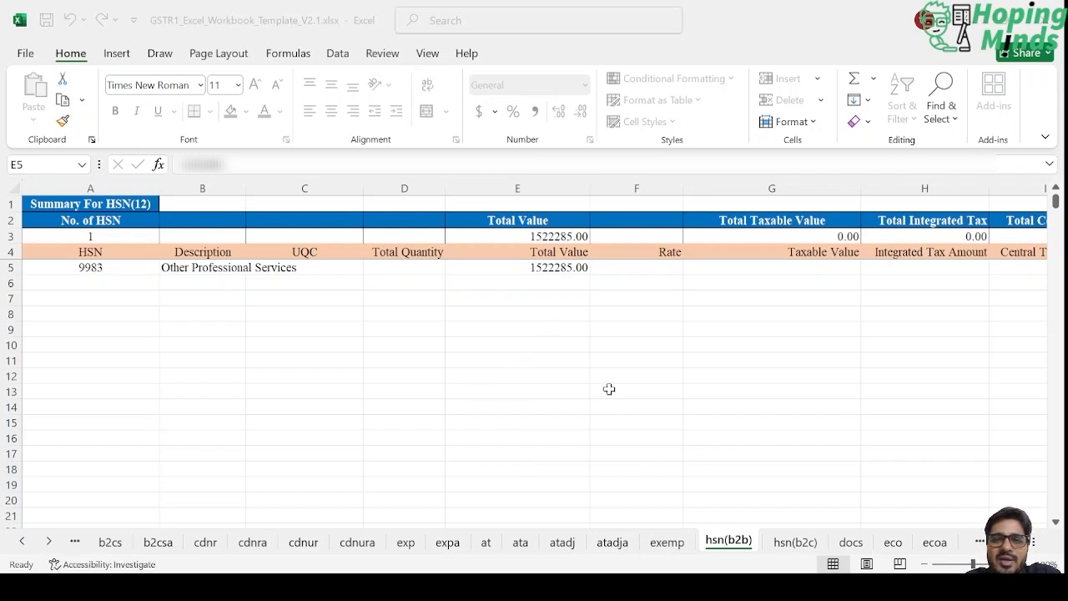
{"action": "key", "text": "alt+Tab"}
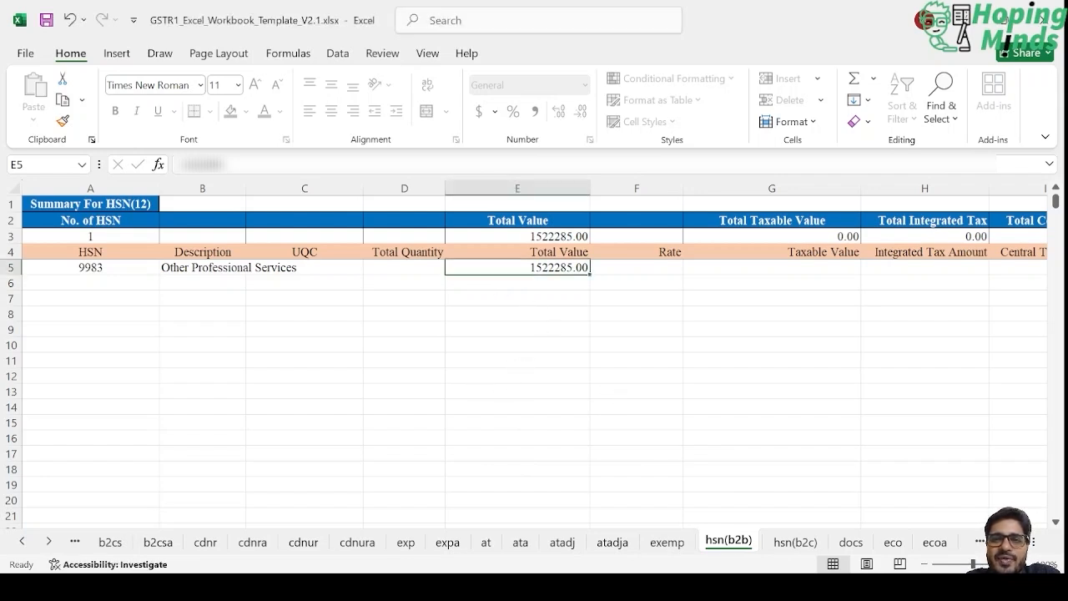
{"action": "key", "text": "alt+Tab"}
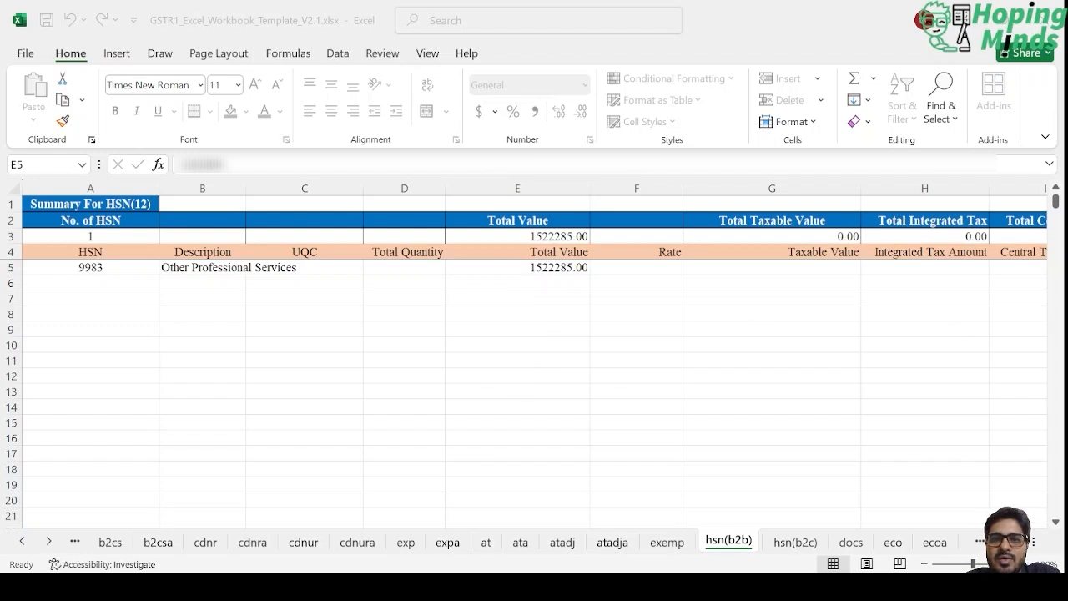
{"action": "key", "text": "alt+Tab"}
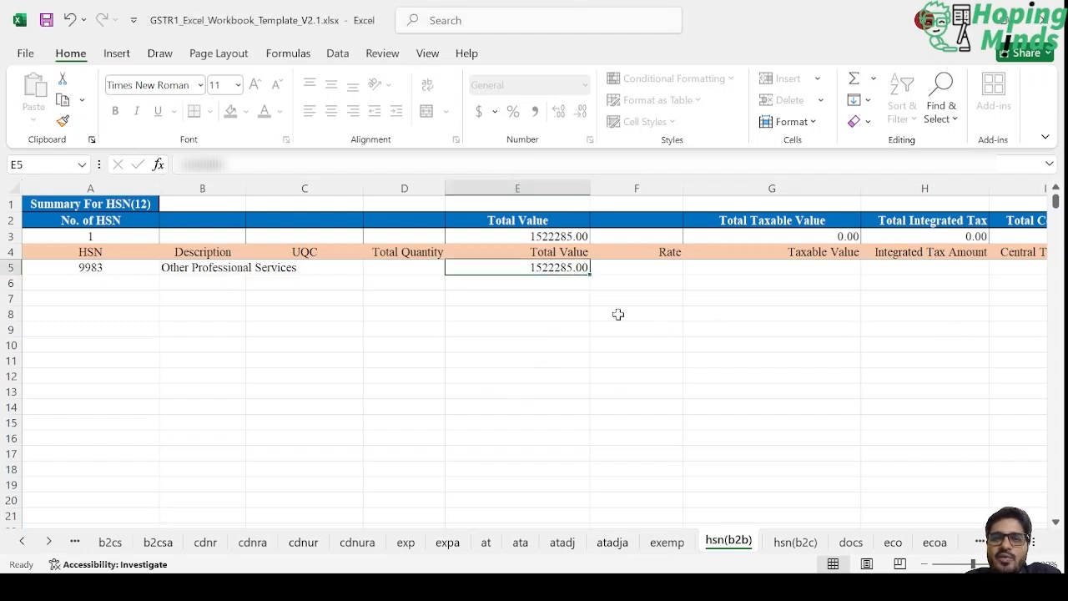
{"action": "key", "text": "alt+Tab"}
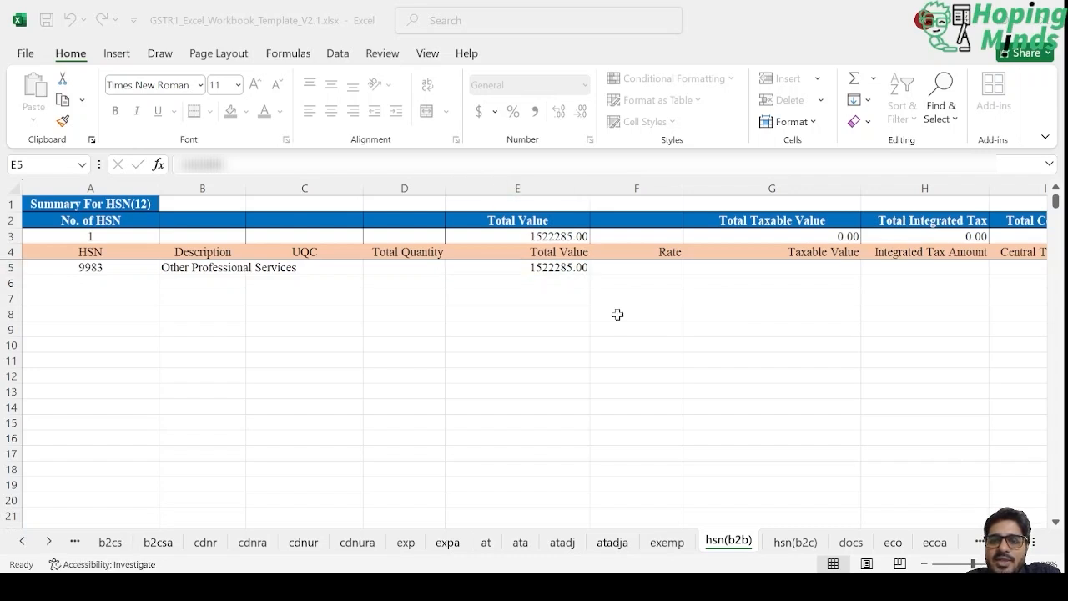
{"action": "key", "text": "alt+Tab"}
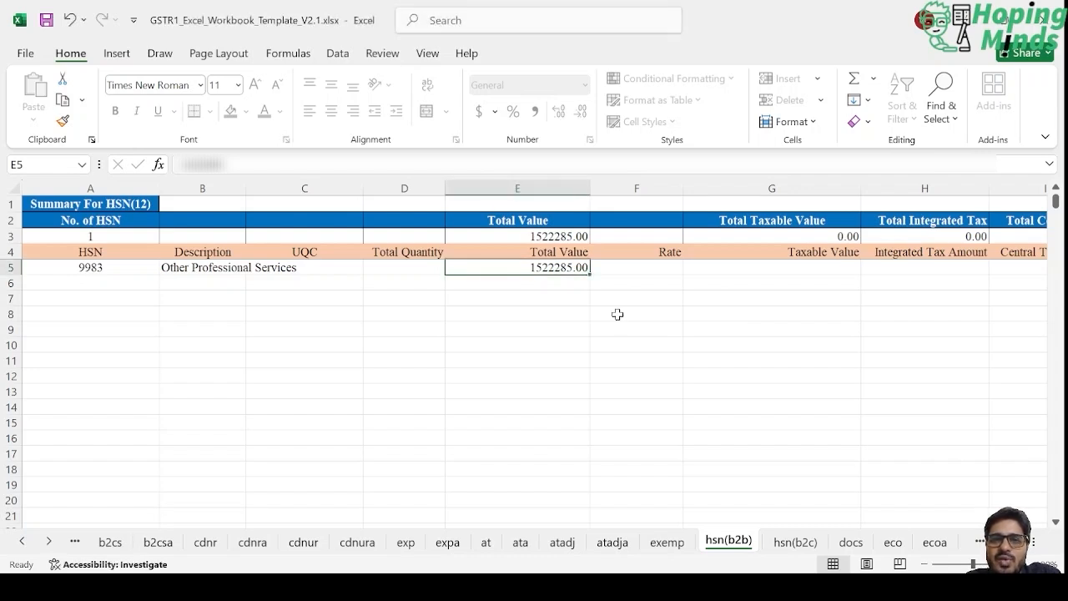
{"action": "type", "text": "106"}
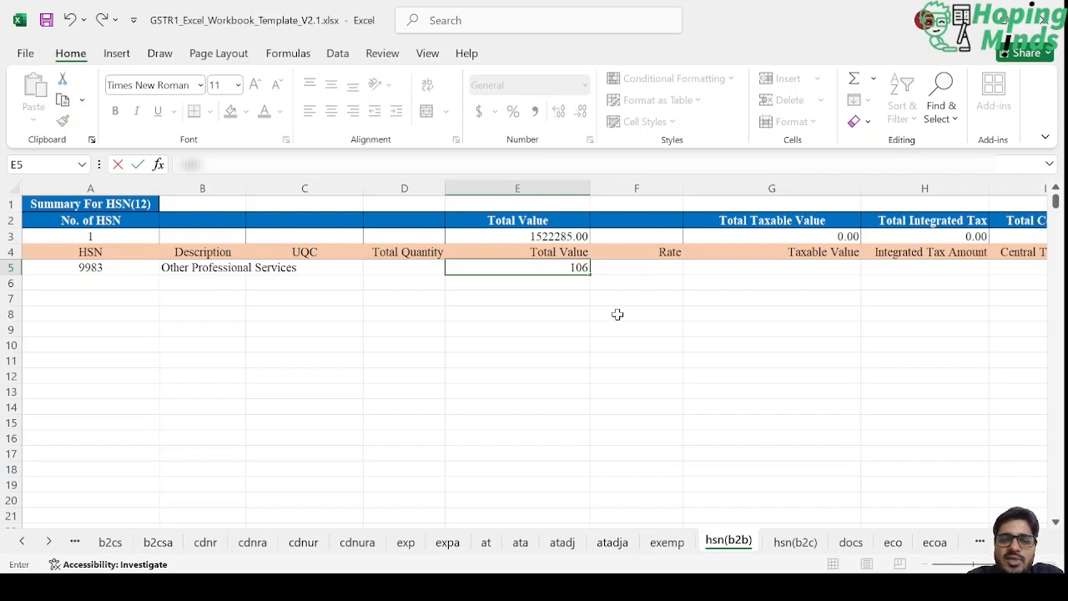
{"action": "type", "text": "031"}
{"action": "key", "text": "Tab"}
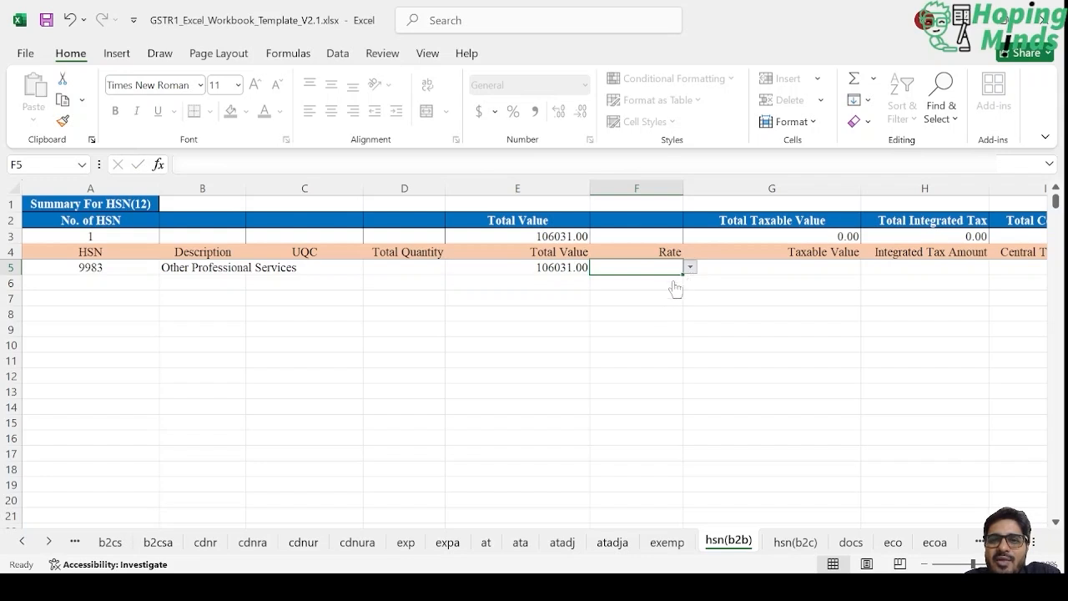
Set the rate of HSN 9983 to 5.00 in F5 and enter 100981.6 as its taxable value in G5.
{"action": "left_click", "coordinate": [615, 351]}
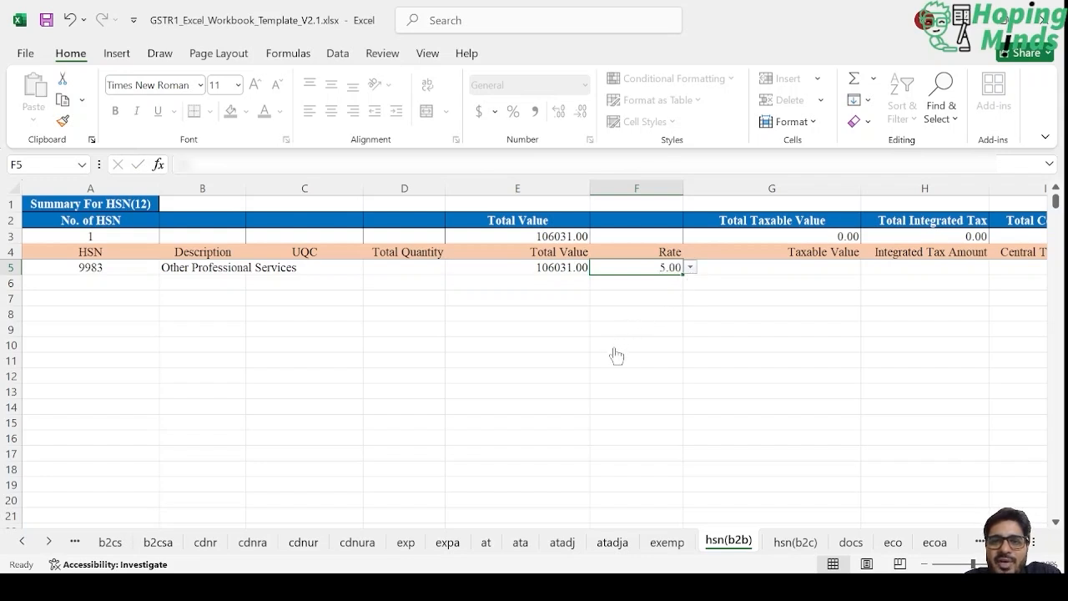
{"action": "key", "text": "Right"}
{"action": "key", "text": "alt+Tab"}
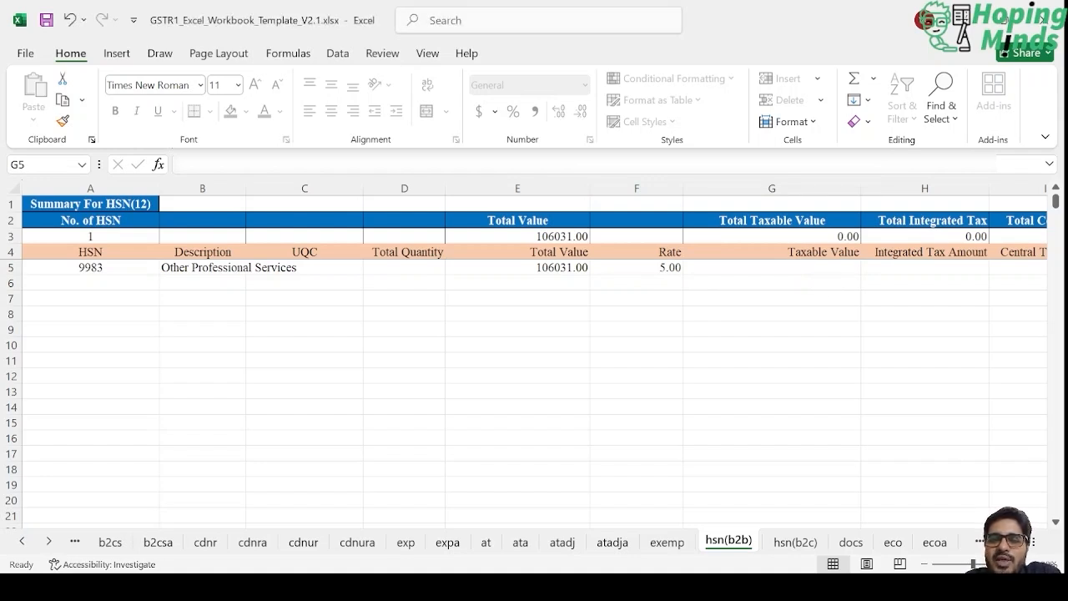
{"action": "key", "text": "alt+Tab"}
{"action": "type", "text": "1"}
{"action": "type", "text": "98"}
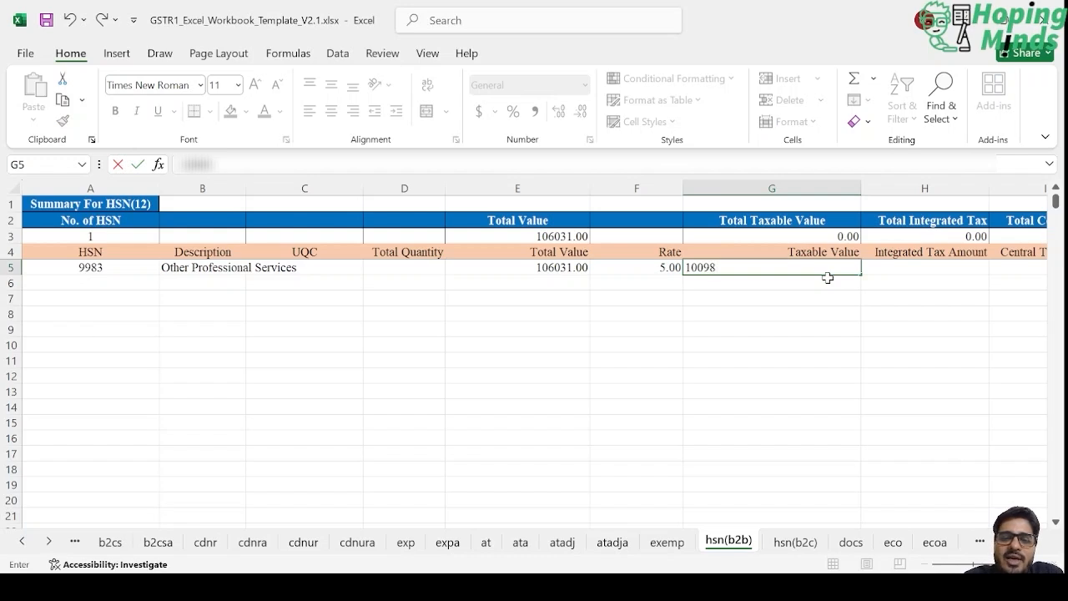
{"action": "type", "text": "1.6"}
{"action": "key", "text": "Tab"}
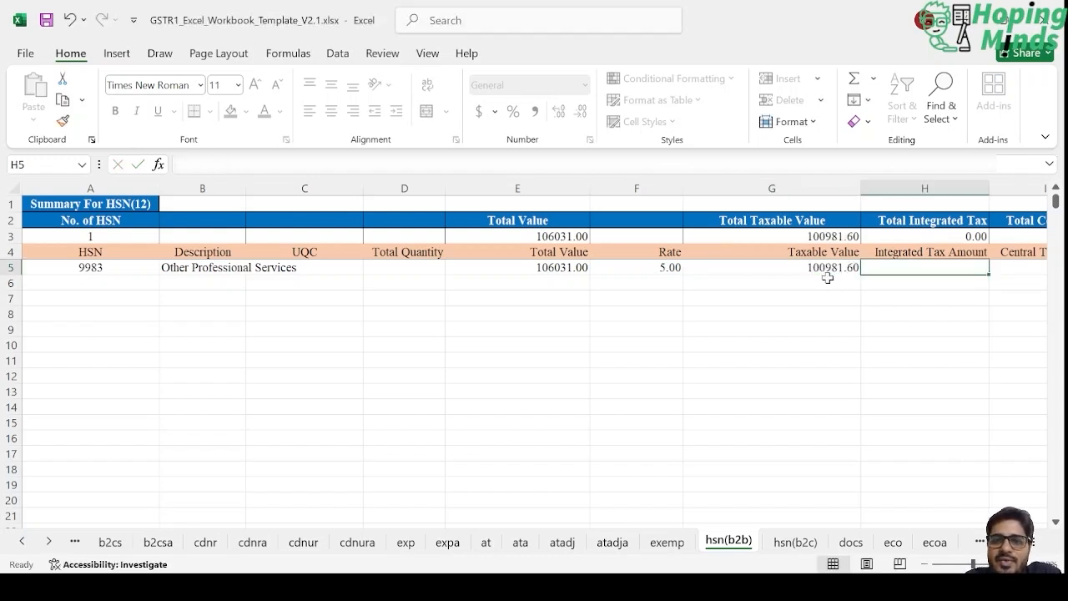
Enter 0 as the integrated tax amount of HSN 9983 in H5.
{"action": "key", "text": "Tab"}
{"action": "key", "text": "Tab"}
{"action": "key", "text": "Tab"}
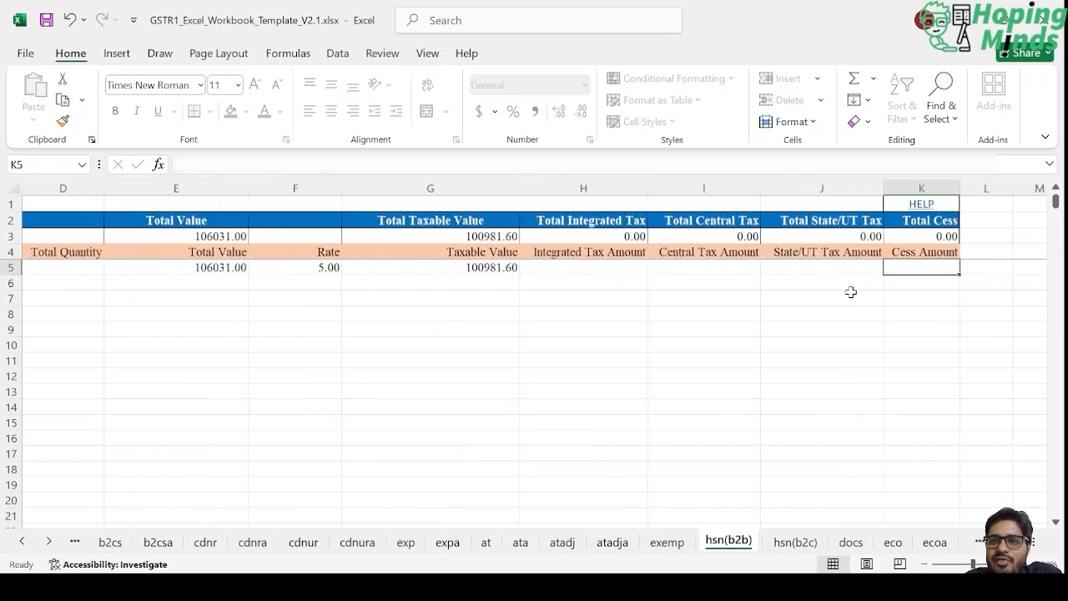
{"action": "key", "text": "Left"}
{"action": "key", "text": "Left"}
{"action": "key", "text": "Left"}
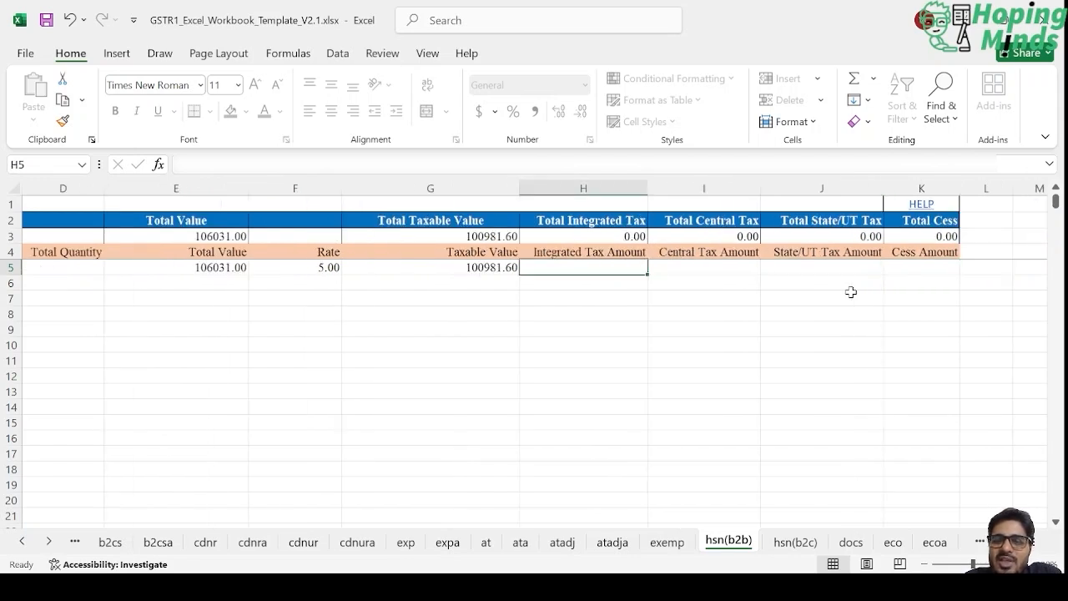
{"action": "type", "text": "0"}
{"action": "key", "text": "Tab"}
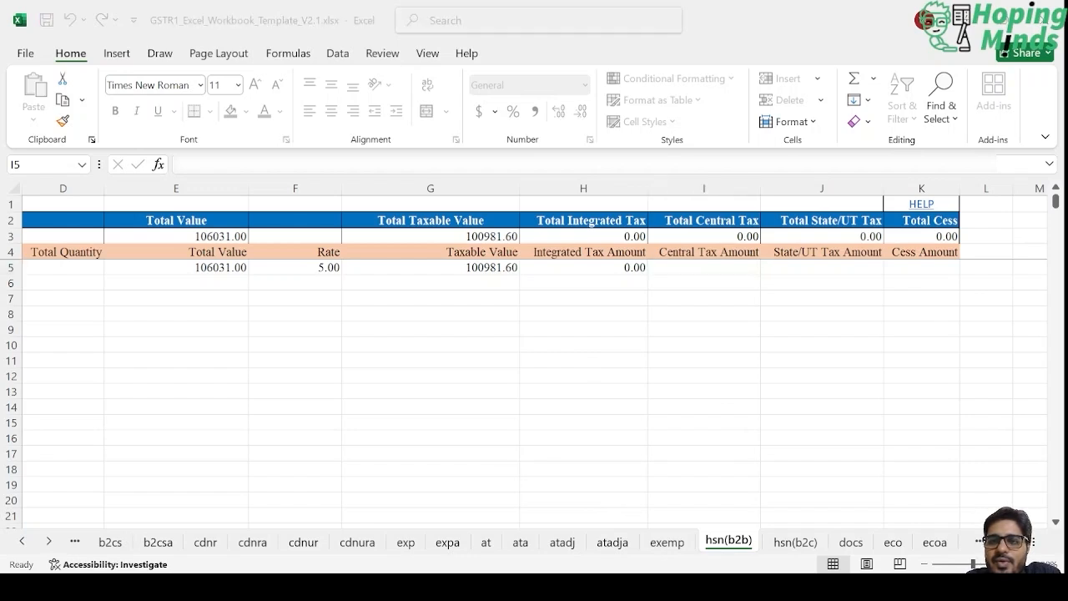
Enter 2524.54 as the central tax amount in I5 and copy it to the State/UT tax amount in J5.
{"action": "left_click", "coordinate": [1044, 413]}
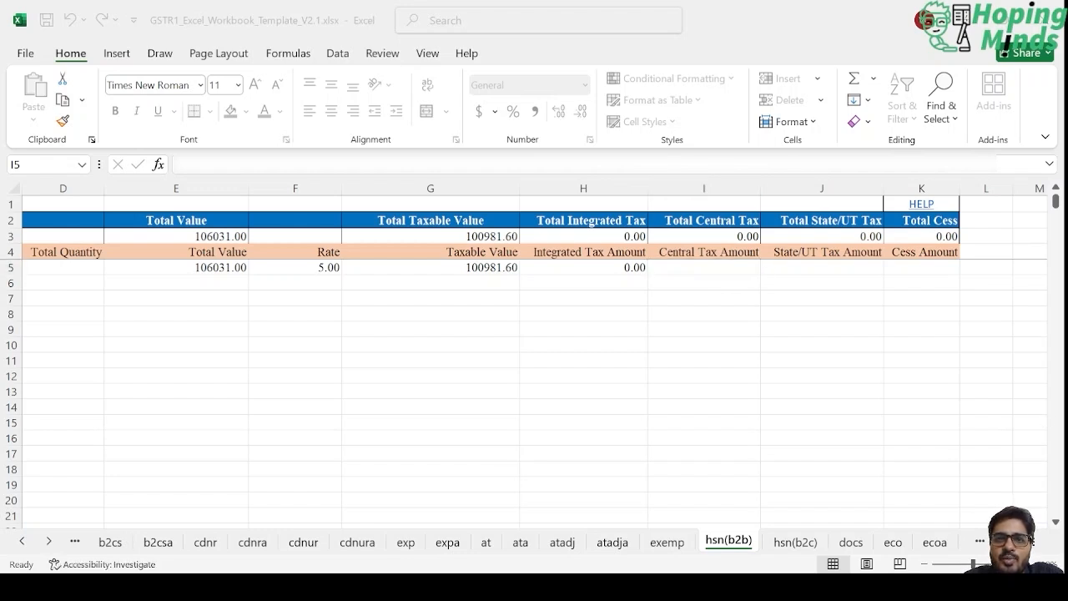
{"action": "left_click", "coordinate": [1044, 412]}
{"action": "type", "text": "252"}
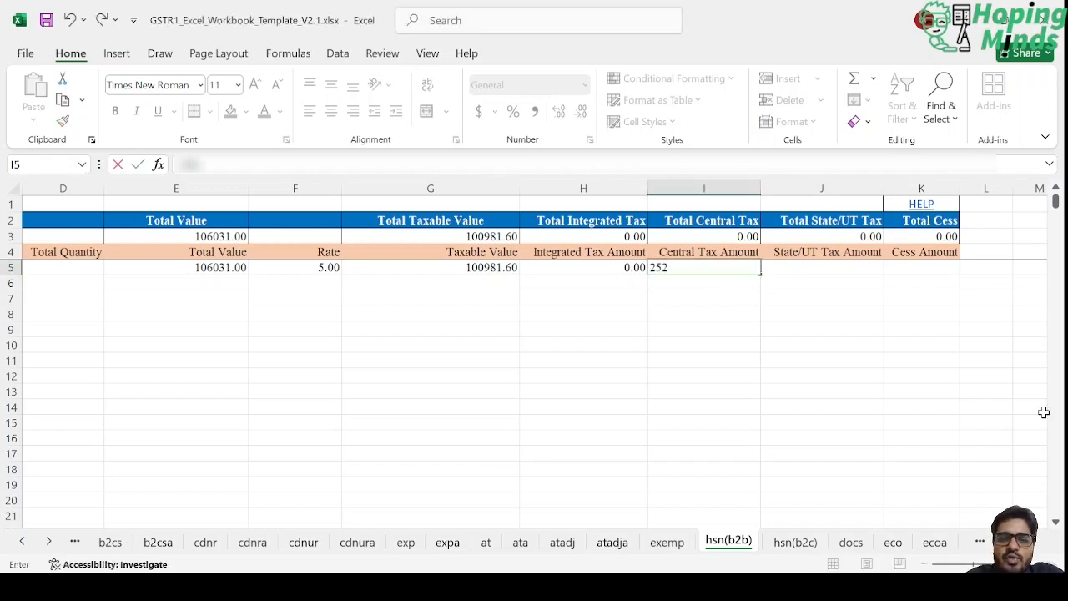
{"action": "type", "text": "4.54"}
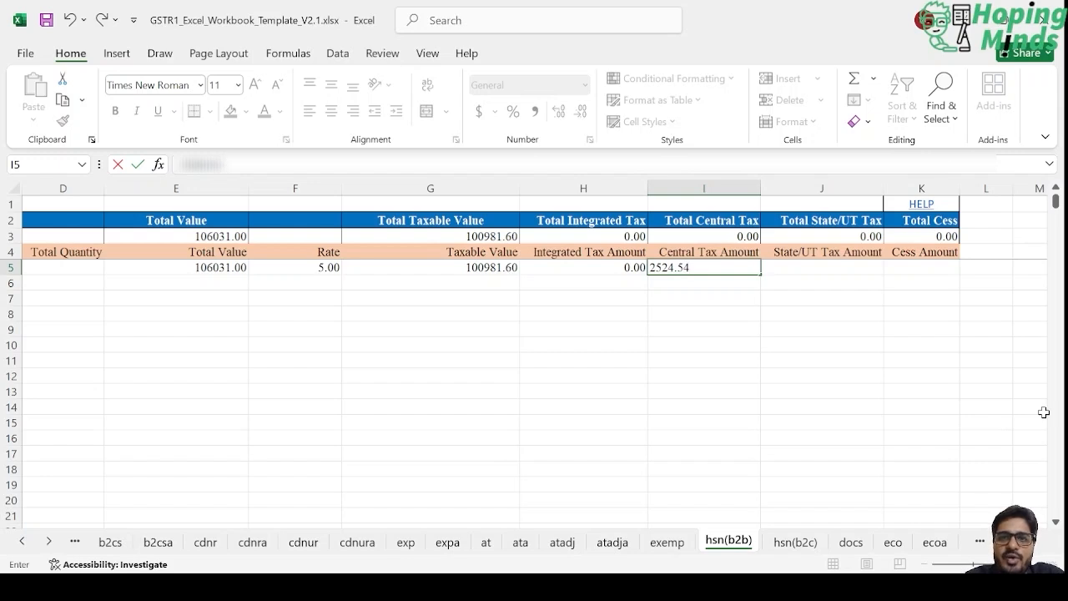
{"action": "key", "text": "Tab"}
{"action": "key", "text": "Left"}
{"action": "key", "text": "ctrl+c"}
{"action": "key", "text": "Right"}
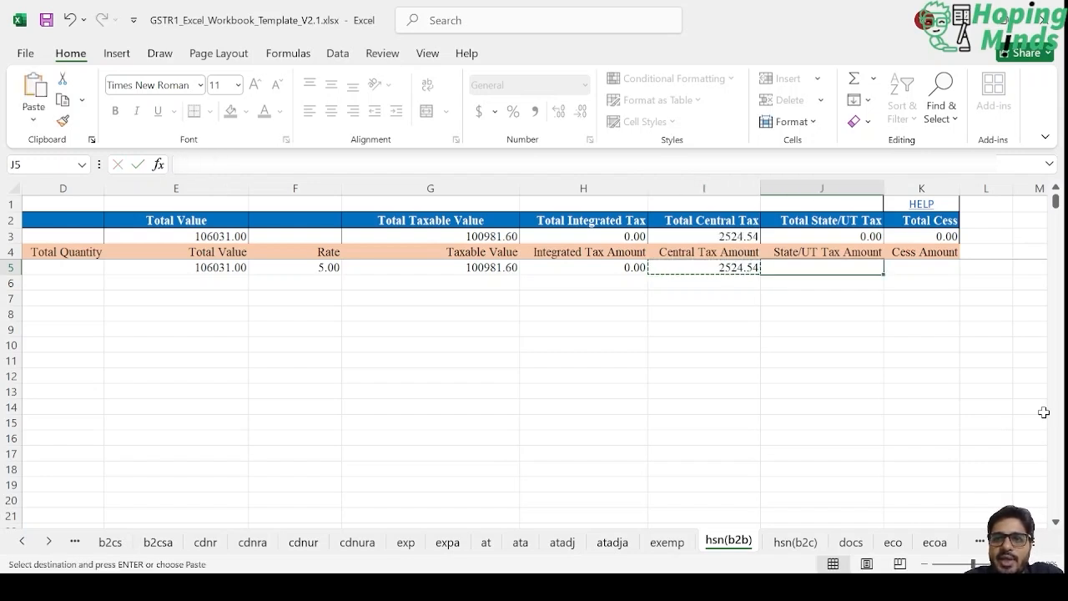
{"action": "key", "text": "Return"}
Enter 0 as the cess amount of HSN 9983 in K5.
{"action": "key", "text": "Right"}
{"action": "type", "text": "0"}
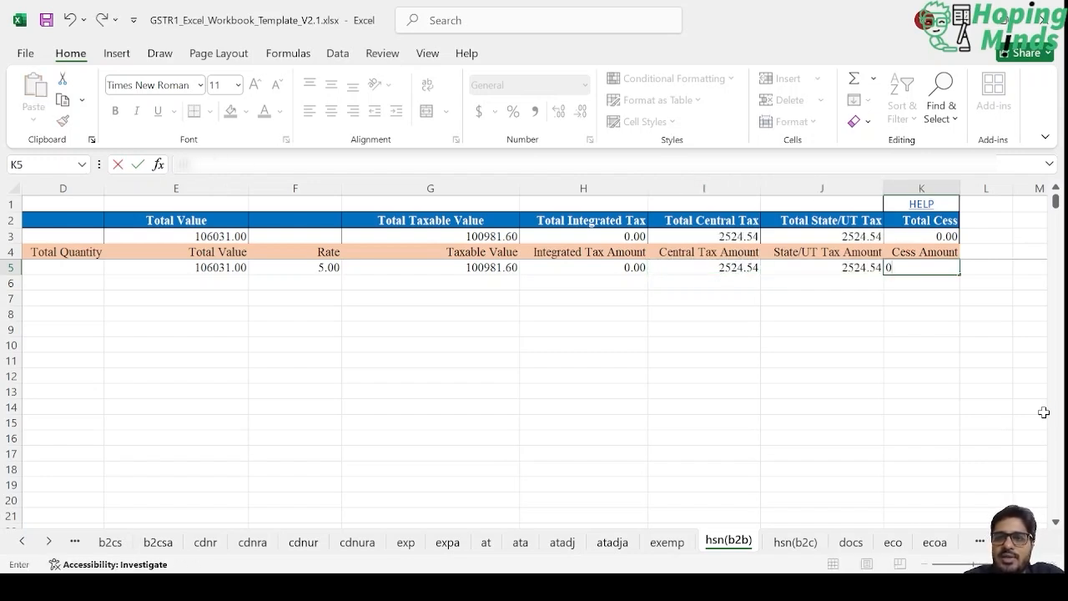
{"action": "key", "text": "Up"}
{"action": "key", "text": "Down"}
Review the HSN 9983 entry across row 5 of the hsn(b2b) sheet.
{"action": "key", "text": "Left"}
{"action": "key", "text": "Left"}
{"action": "key", "text": "Left"}
{"action": "key", "text": "Left"}
{"action": "key", "text": "Left"}
{"action": "key", "text": "Left"}
{"action": "key", "text": "Left"}
{"action": "key", "text": "Left"}
{"action": "key", "text": "Left"}
{"action": "key", "text": "Left"}
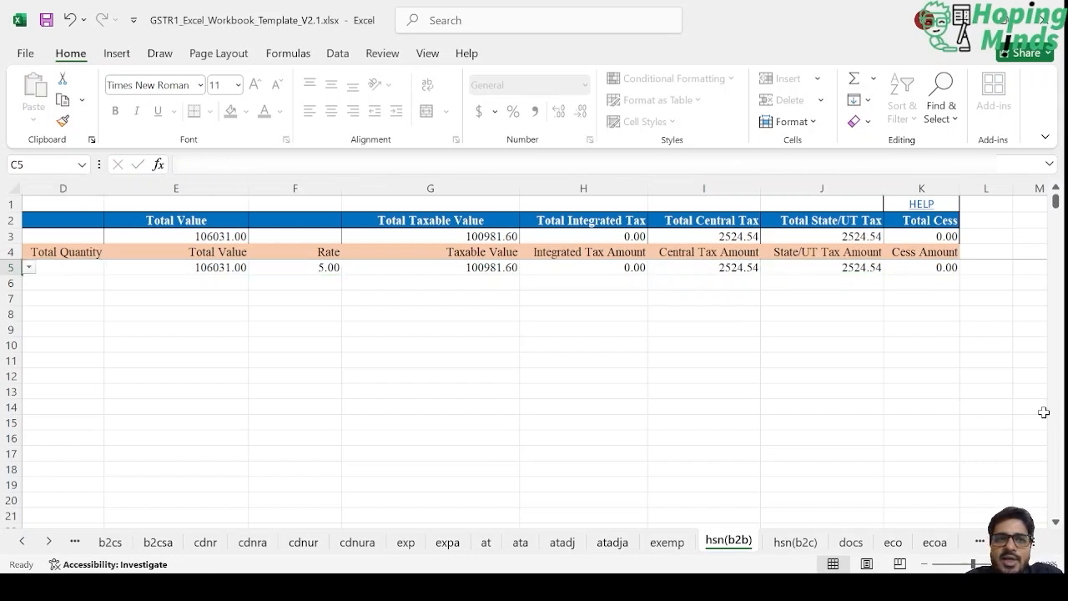
{"action": "key", "text": "Right"}
{"action": "key", "text": "Right"}
{"action": "key", "text": "Right"}
{"action": "key", "text": "Right"}
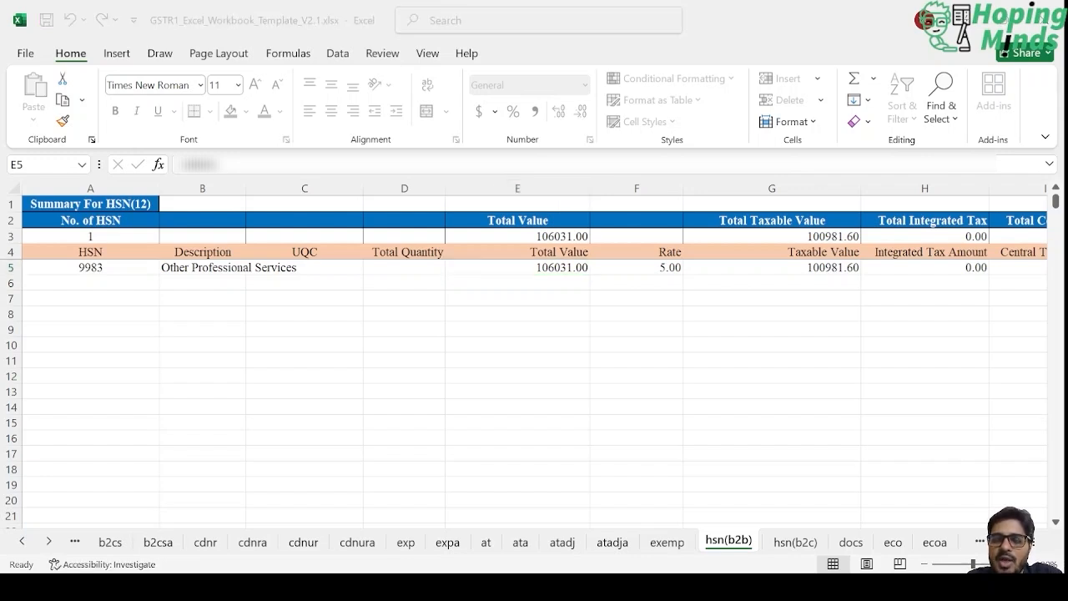
{"action": "left_click", "coordinate": [925, 424]}
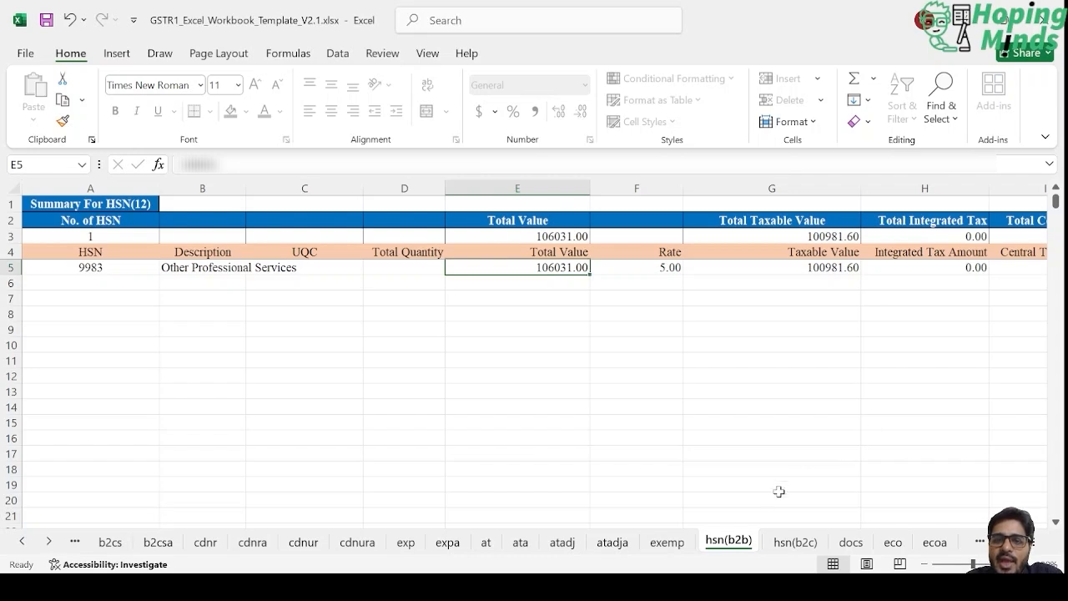
Clear the sample HSN 1211 entry from row 5 of the hsn(b2c) sheet.
{"action": "left_click", "coordinate": [794, 542]}
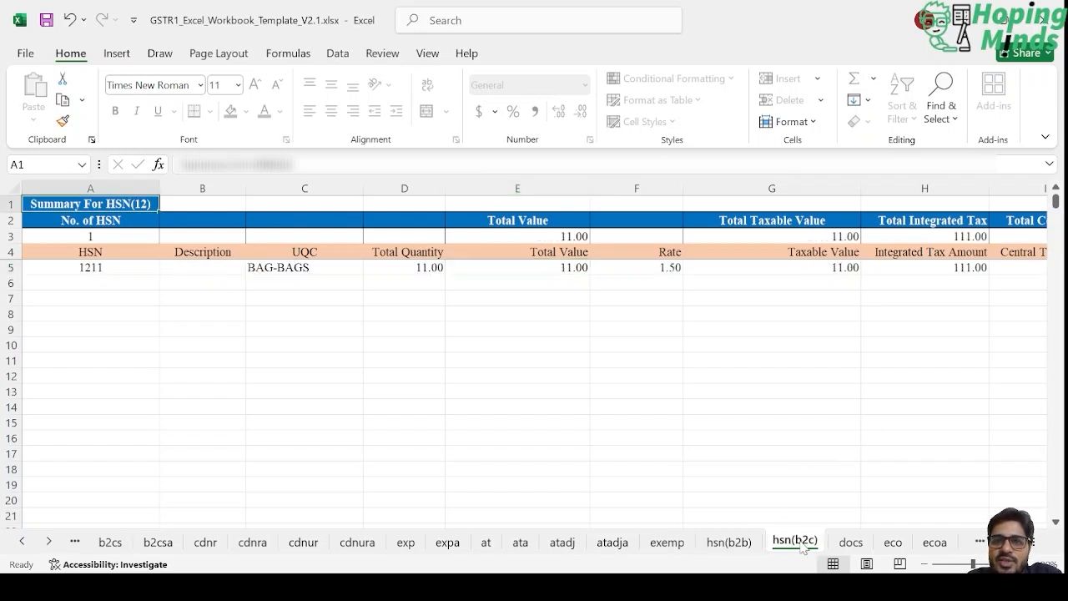
{"action": "key", "text": "Down"}
{"action": "key", "text": "Down"}
{"action": "key", "text": "Down"}
{"action": "key", "text": "Down"}
{"action": "key", "text": "Right"}
{"action": "key", "text": "Right"}
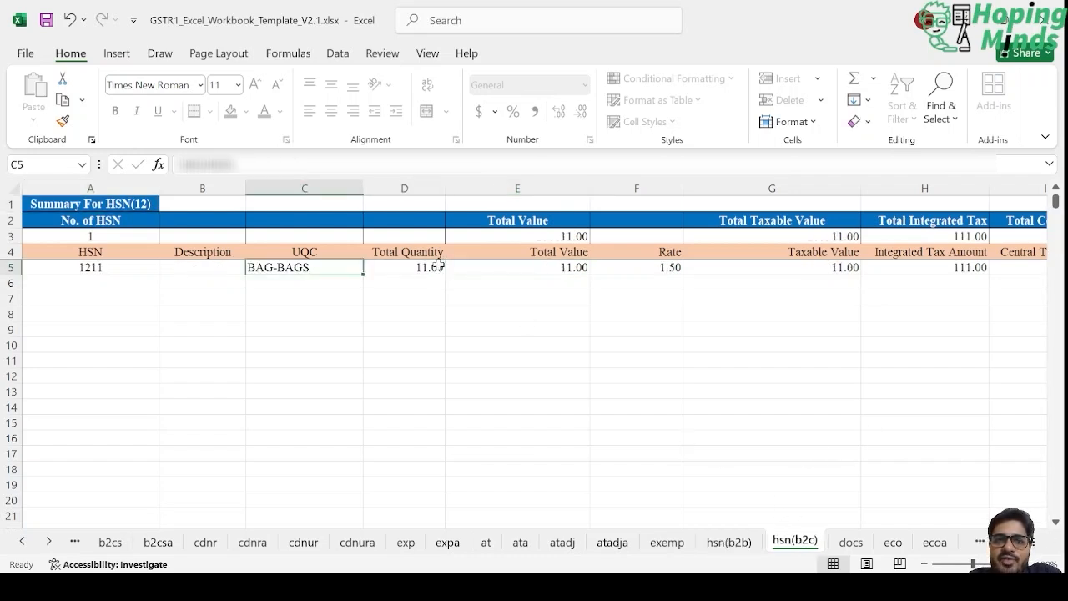
{"action": "key", "text": "Left"}
{"action": "key", "text": "Left"}
{"action": "key", "text": "shift+Right"}
{"action": "key", "text": "ctrl+shift+Right"}
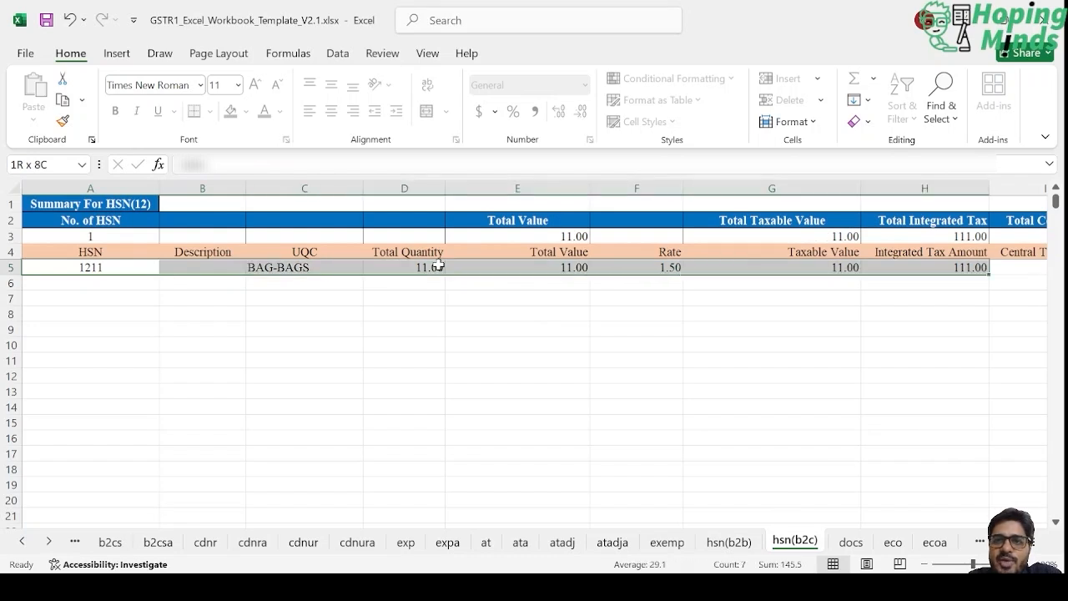
{"action": "key", "text": "Delete"}
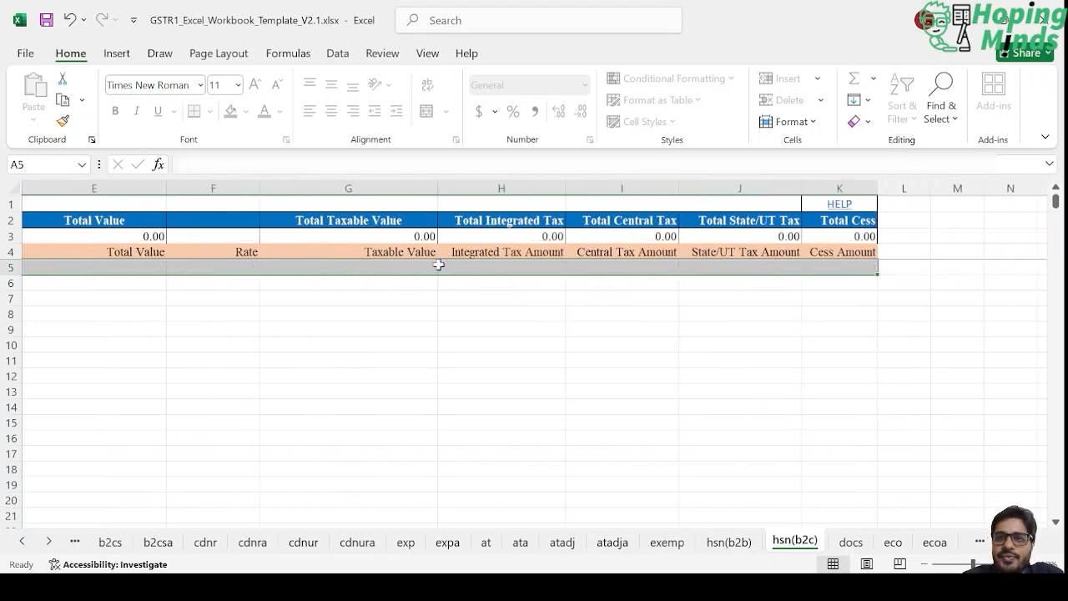
{"action": "key", "text": "Home"}
Enter 9983 as the HSN code in A5 of the hsn(b2c) sheet.
{"action": "key", "text": "alt+Tab"}
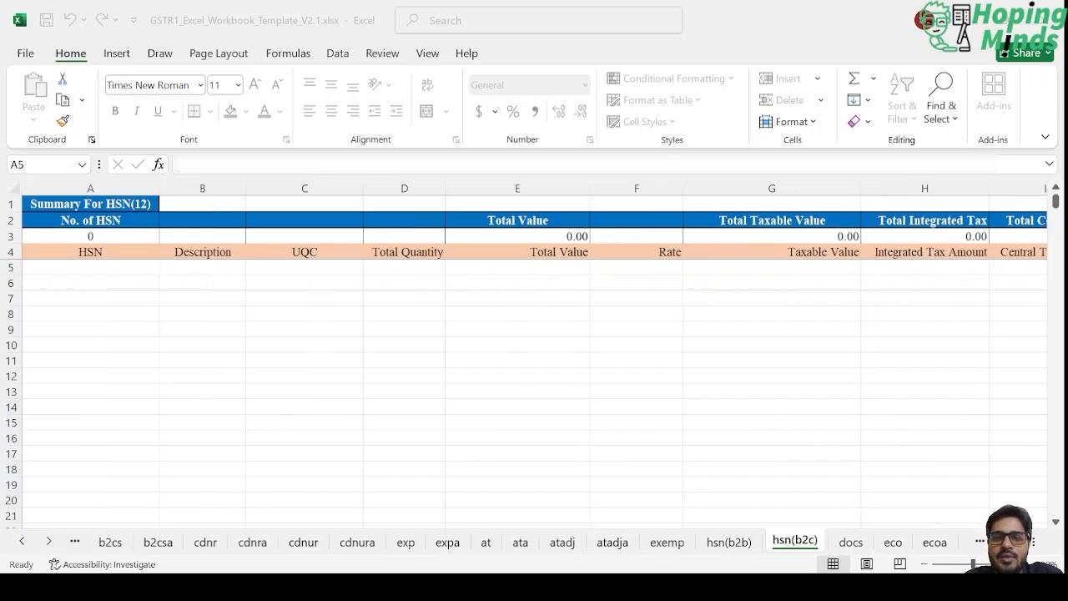
{"action": "key", "text": "alt+Tab"}
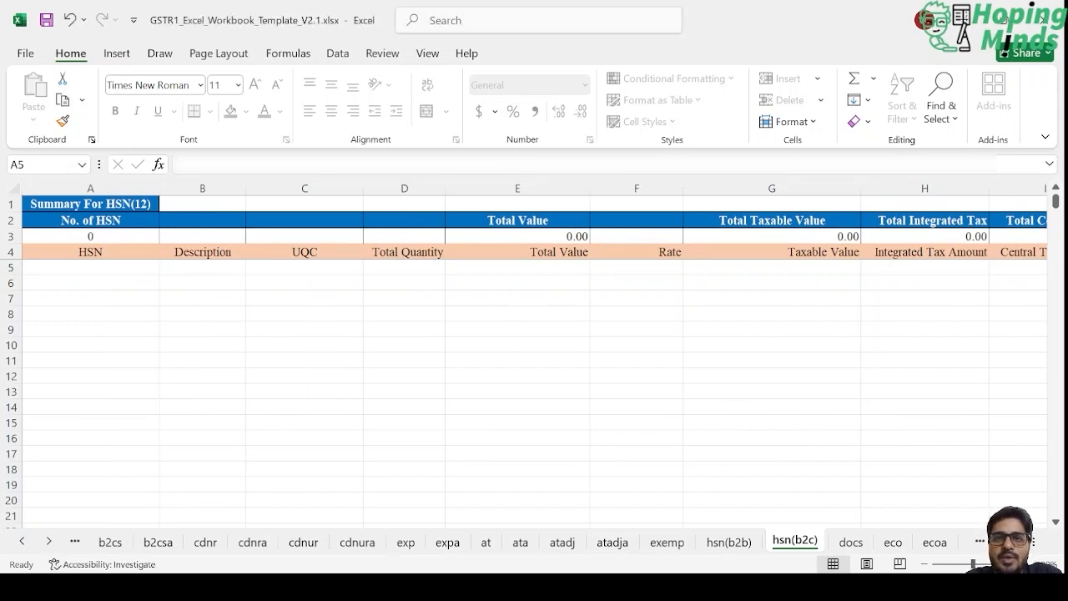
{"action": "type", "text": "9983"}
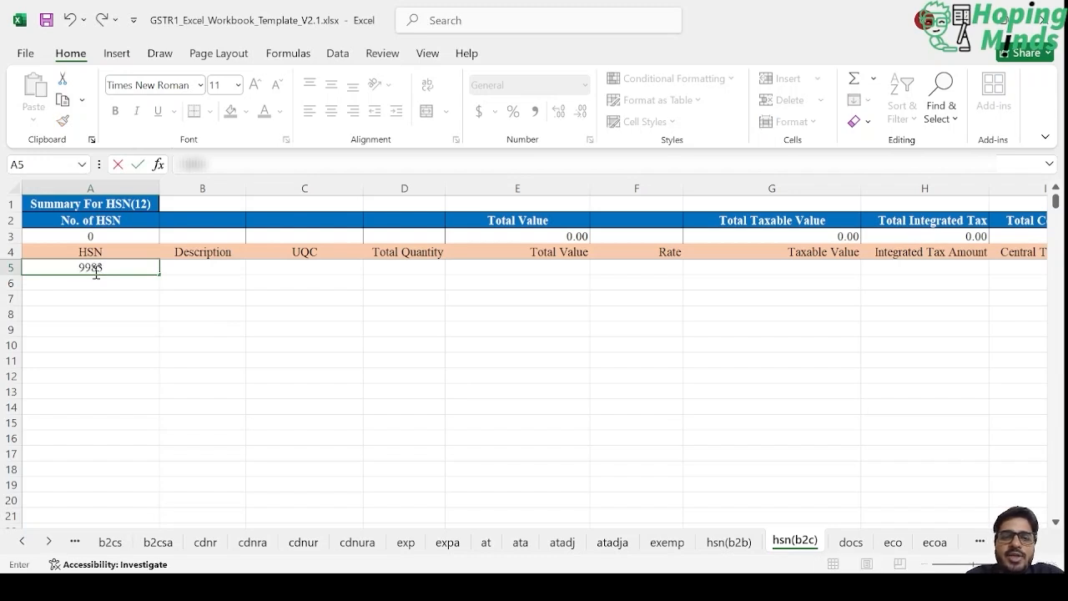
{"action": "key", "text": "Tab"}
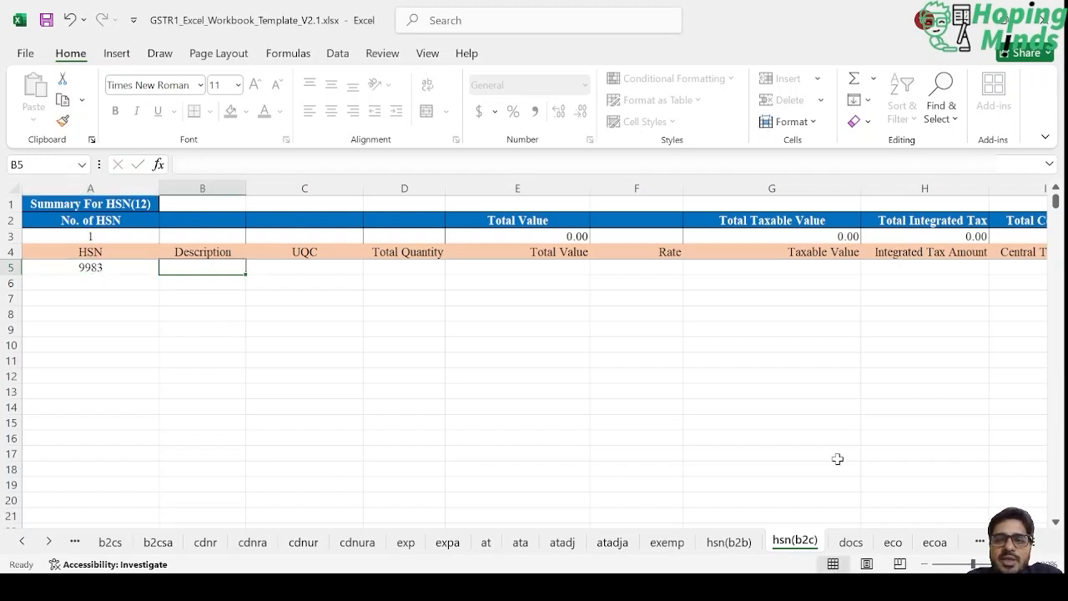
Copy the description "Other Professional Services" from B5 of the hsn(b2b) sheet to B5 of the hsn(b2c) sheet.
{"action": "left_click", "coordinate": [734, 547]}
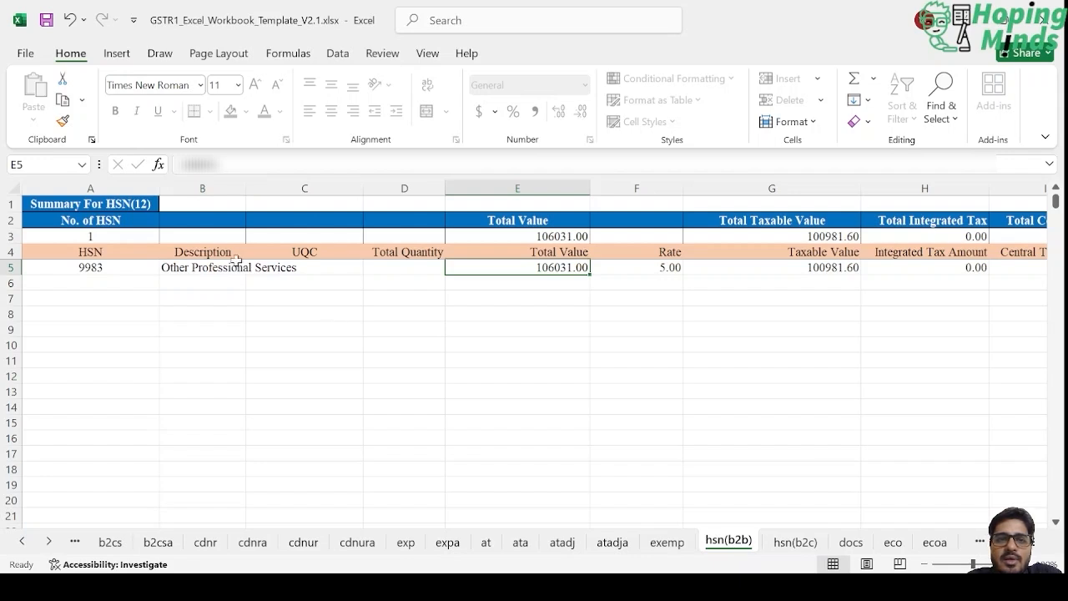
{"action": "left_click", "coordinate": [192, 268]}
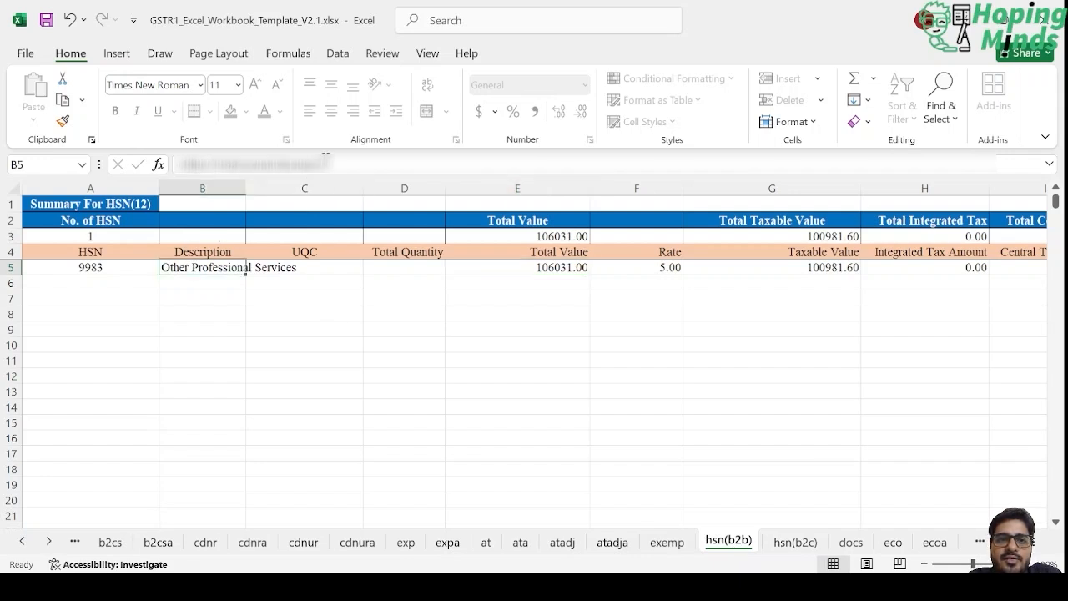
{"action": "left_click_drag", "start_coordinate": [326, 164], "coordinate": [160, 166]}
{"action": "key", "text": "ctrl+c"}
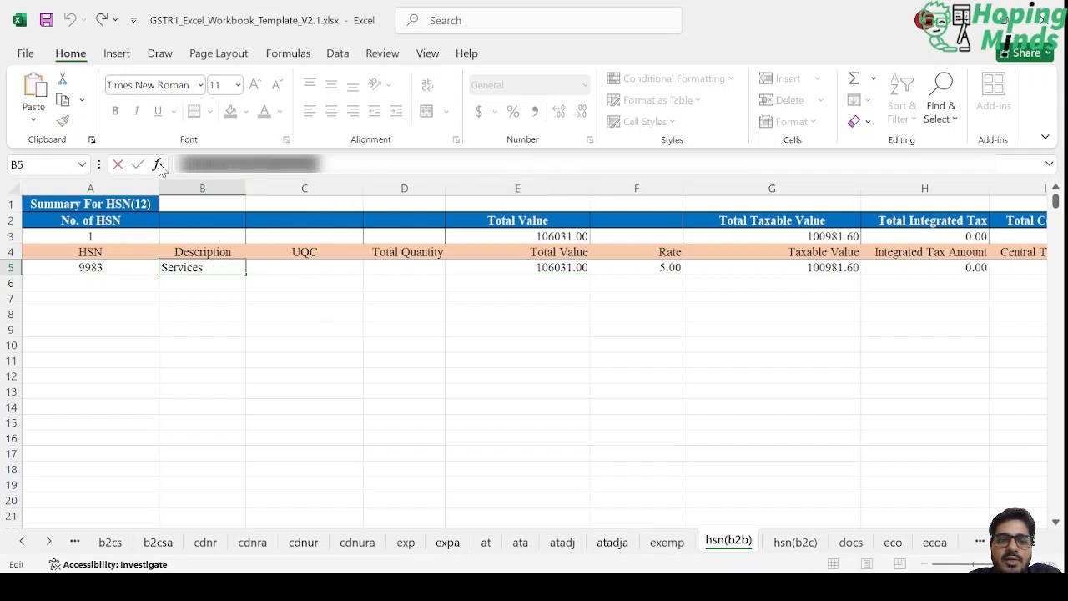
{"action": "left_click", "coordinate": [298, 390]}
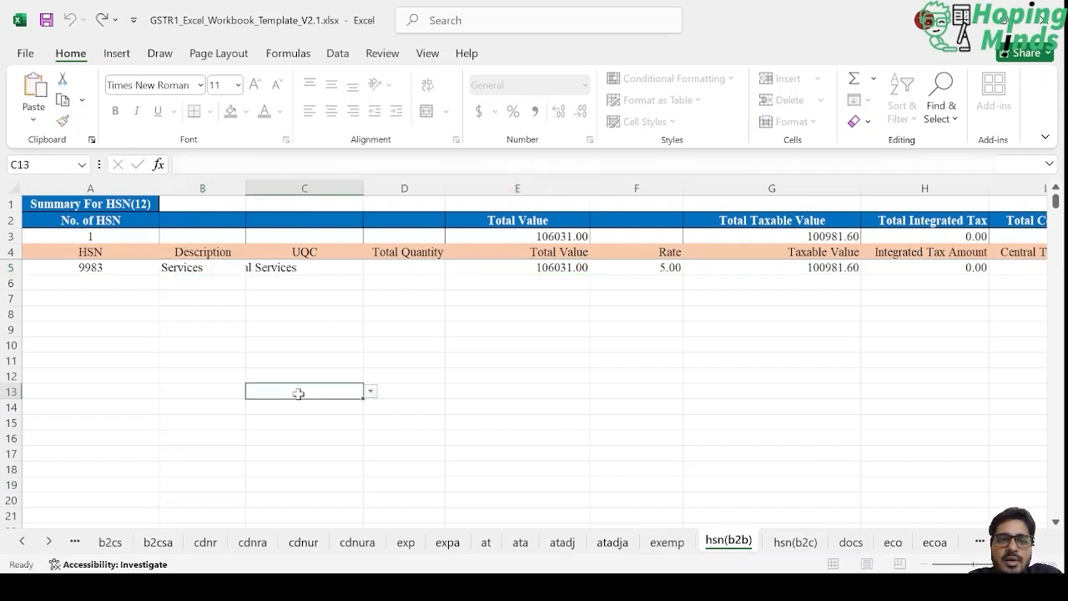
{"action": "left_click", "coordinate": [795, 542]}
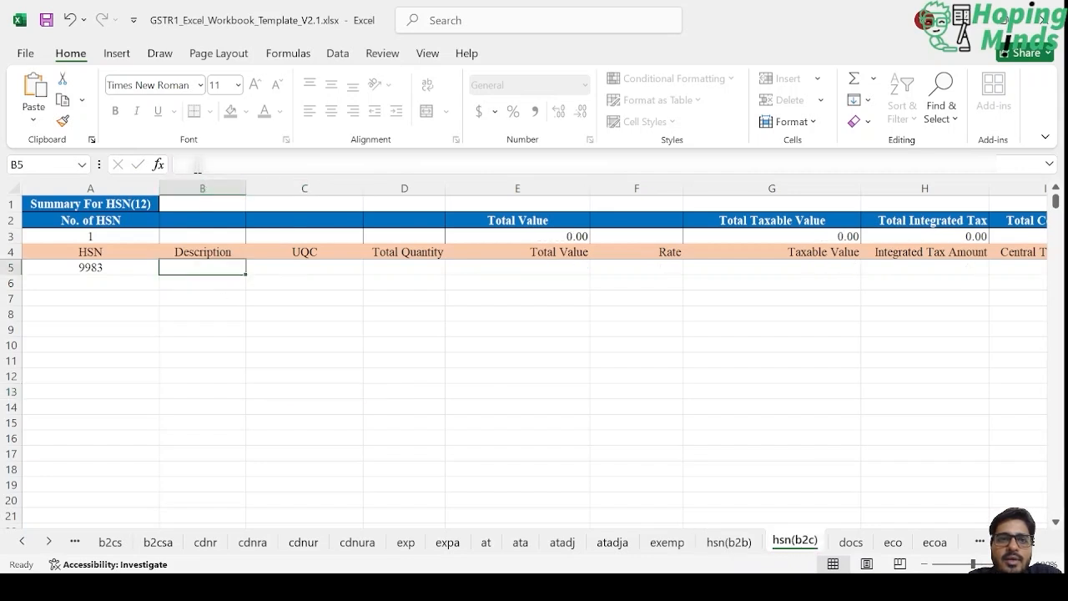
{"action": "key", "text": "ctrl+v"}
{"action": "key", "text": "Tab"}
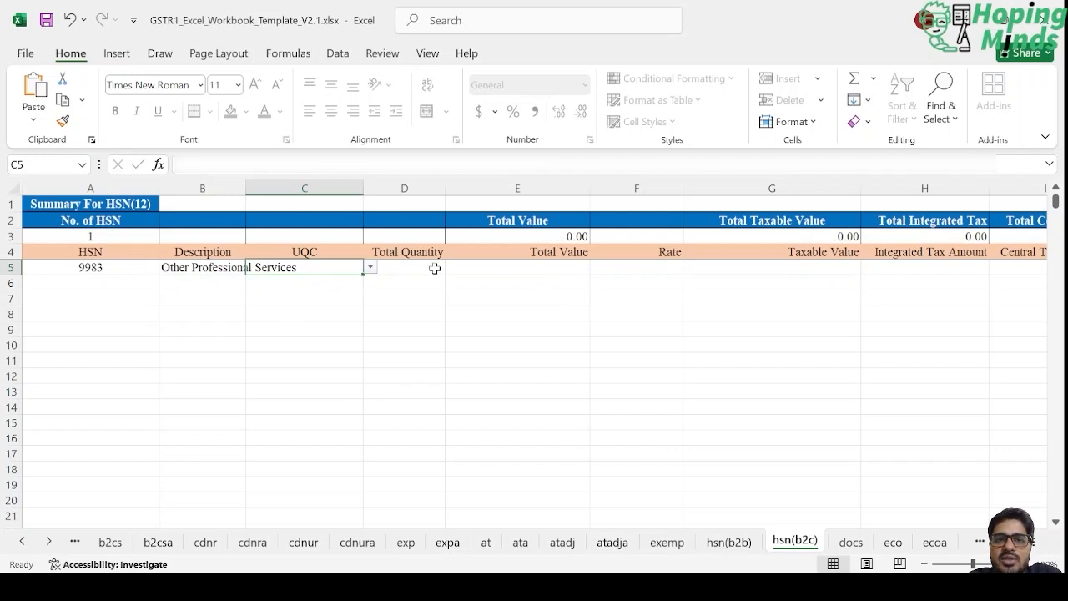
Enter 6678 as the total value of HSN 9983 in E5, leaving UQC and total quantity blank.
{"action": "left_click", "coordinate": [512, 270]}
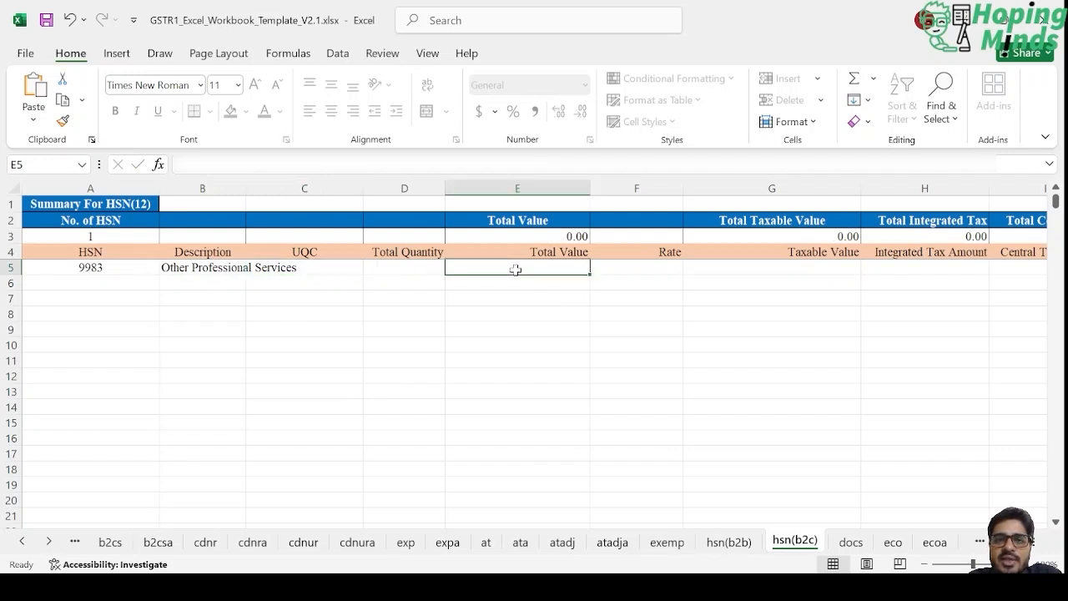
{"action": "double_click", "coordinate": [561, 270]}
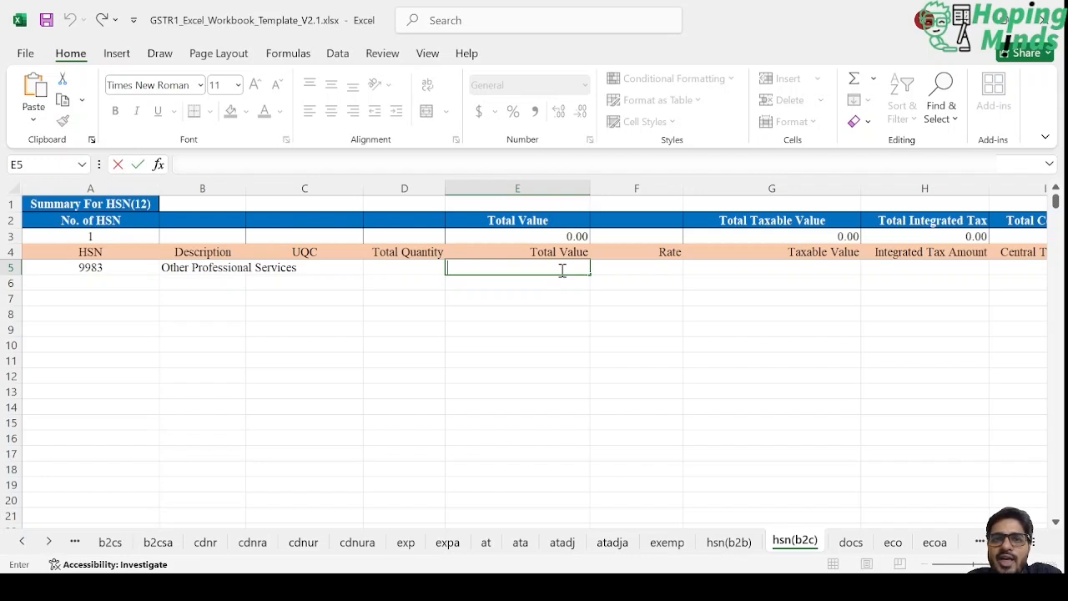
{"action": "key", "text": "alt+Tab"}
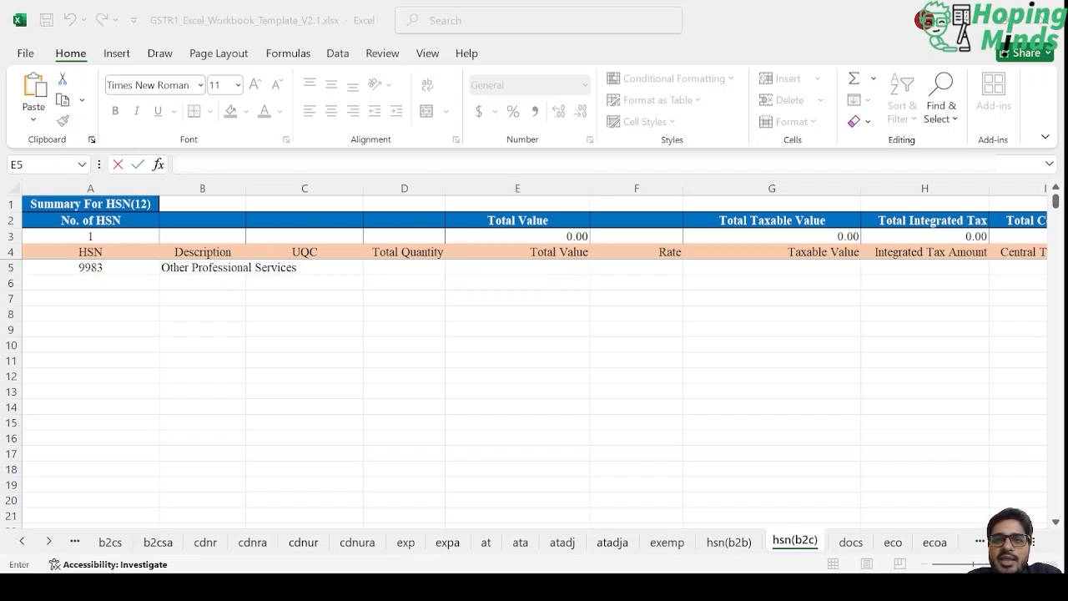
{"action": "key", "text": "alt+Tab"}
{"action": "key", "text": "Escape"}
{"action": "key", "text": "alt+Tab"}
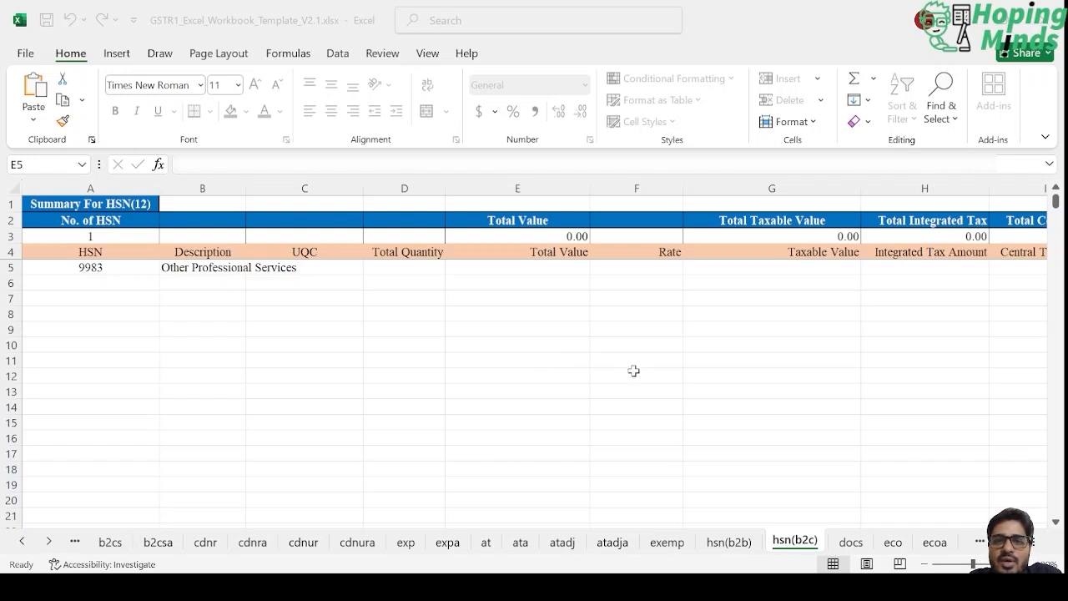
{"action": "key", "text": "alt+Tab"}
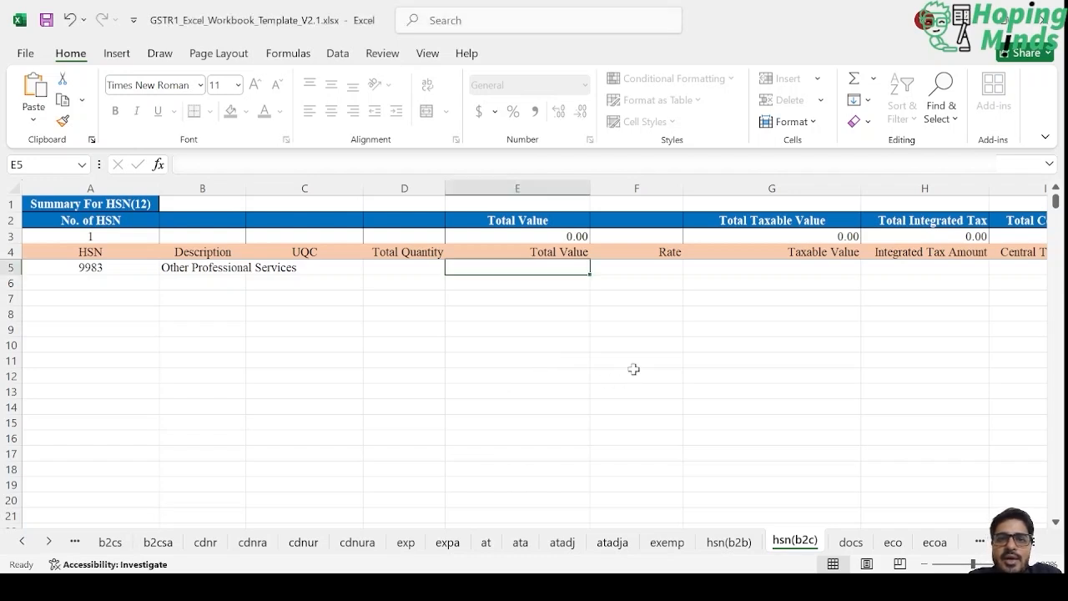
{"action": "key", "text": "alt+Tab"}
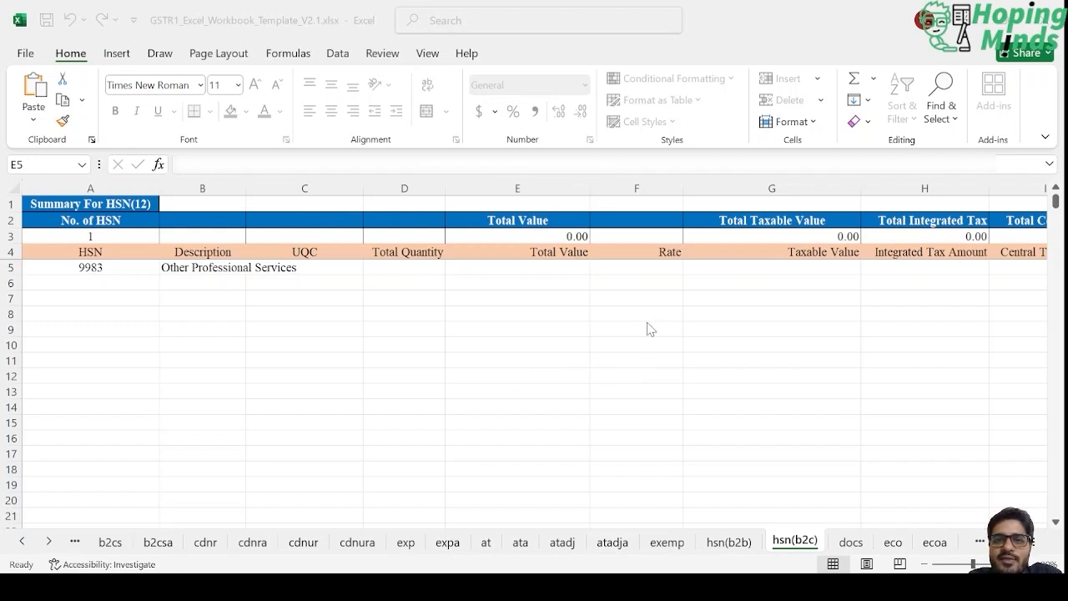
{"action": "key", "text": "alt+Tab"}
{"action": "type", "text": "6678"}
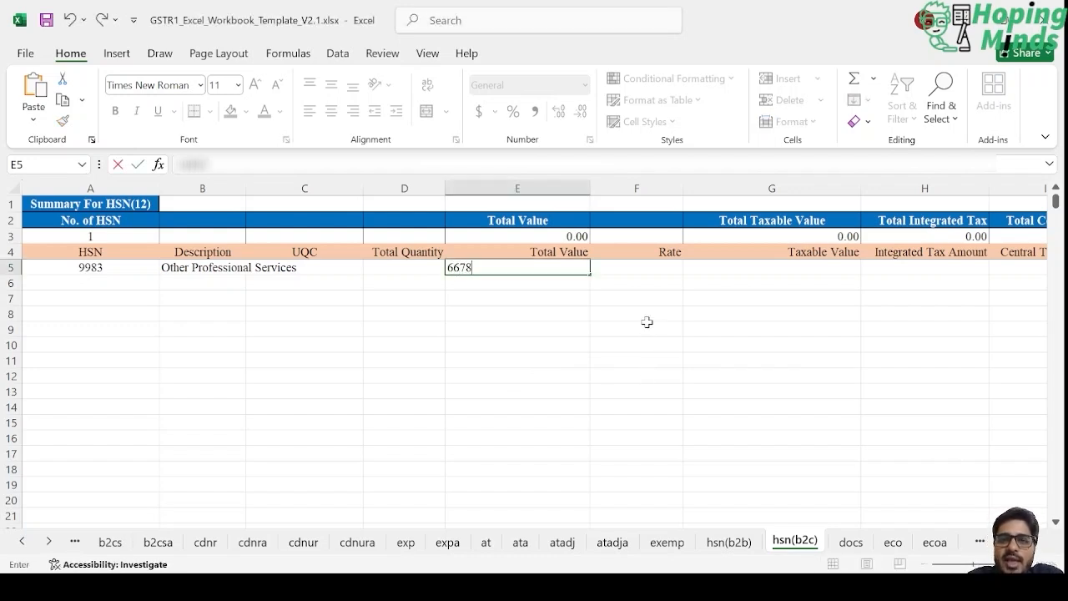
{"action": "key", "text": "Tab"}
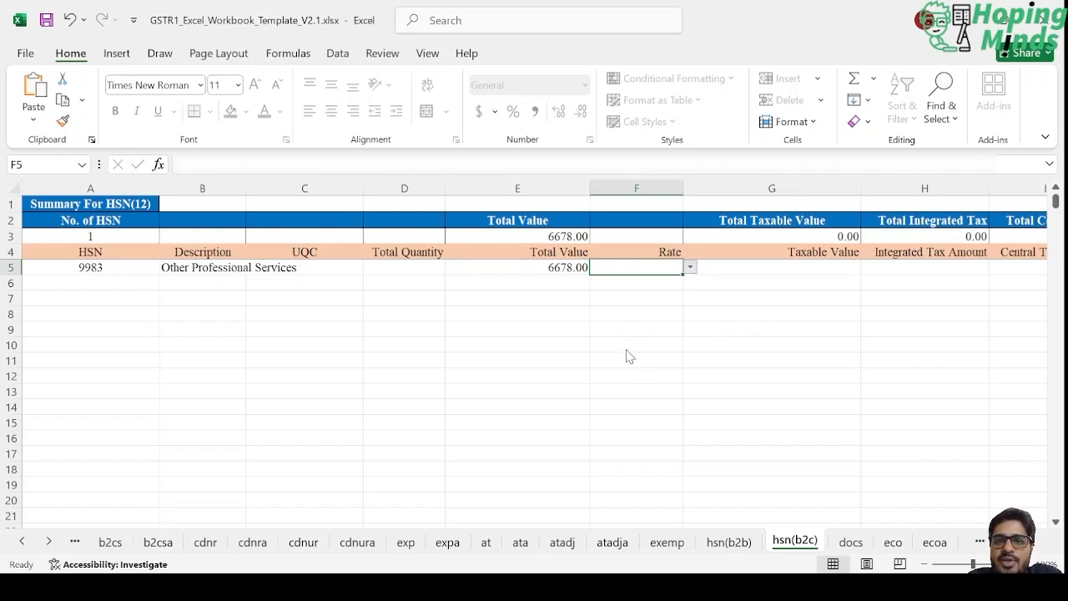
Enter a rate of 5 in F5 and a taxable value of 6360 in G5.
{"action": "type", "text": "5"}
{"action": "key", "text": "Tab"}
{"action": "key", "text": "alt+Tab"}
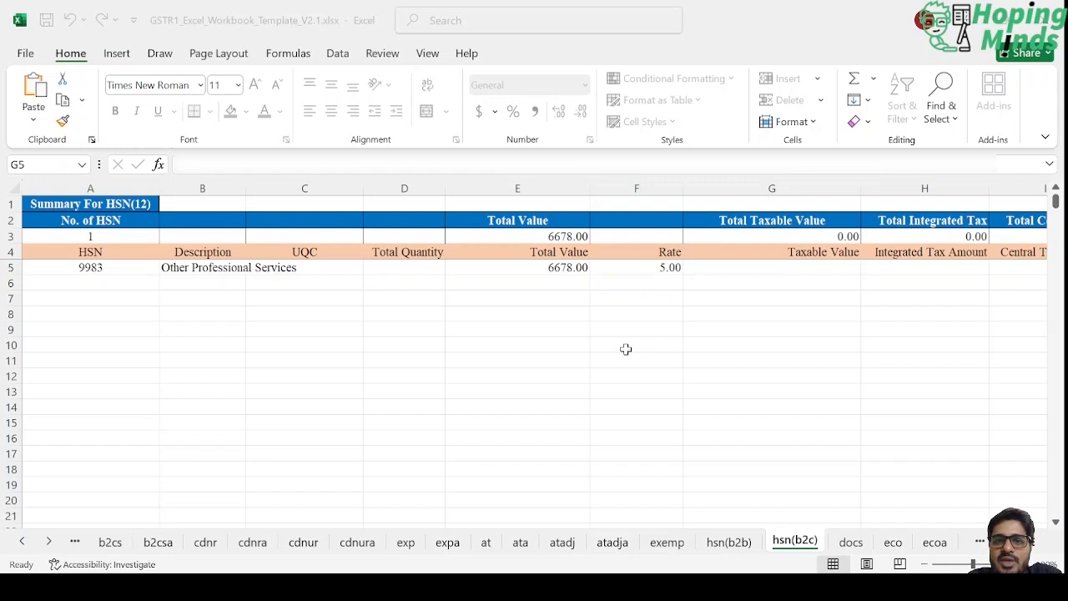
{"action": "key", "text": "alt+Tab"}
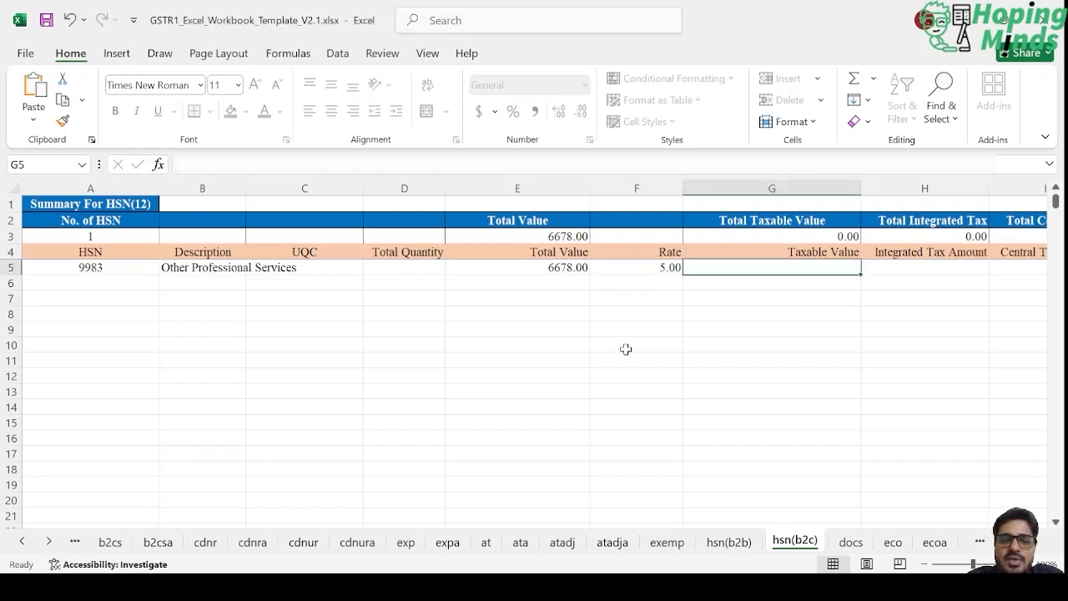
{"action": "type", "text": "6360"}
{"action": "key", "text": "Tab"}
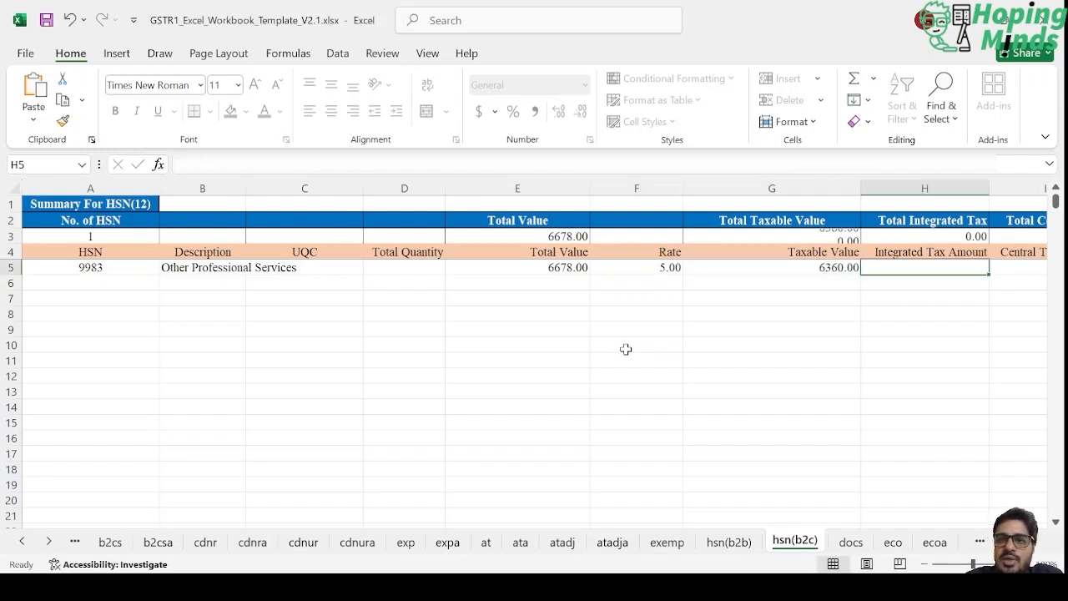
Enter the row 5 tax amounts: integrated tax 0 in H5, central tax 159 in I5 and State/UT tax 159 in J5.
{"action": "type", "text": "0"}
{"action": "key", "text": "Tab"}
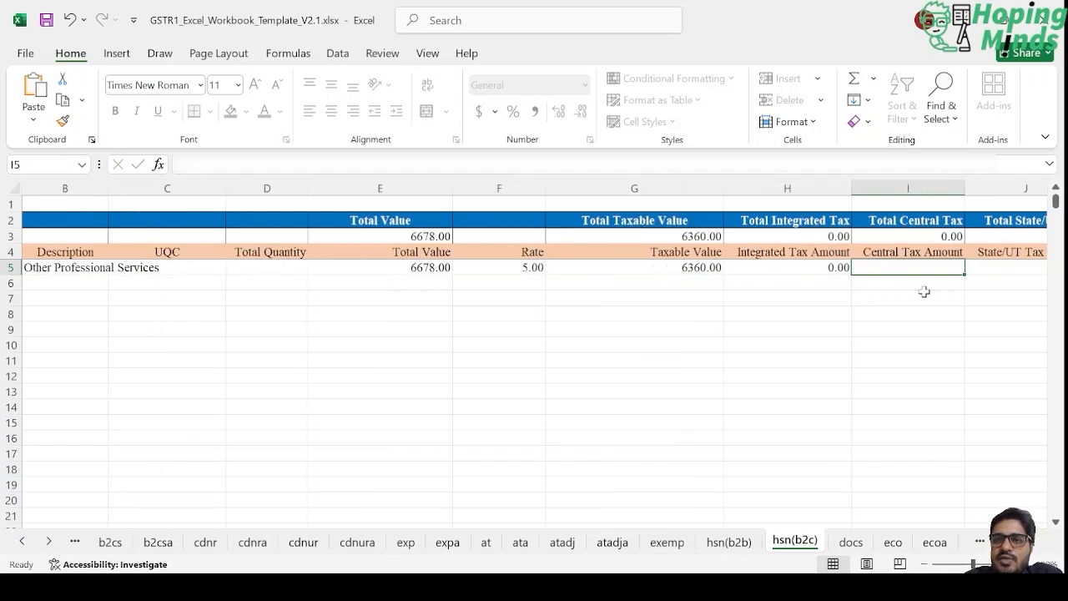
{"action": "key", "text": "alt+Tab"}
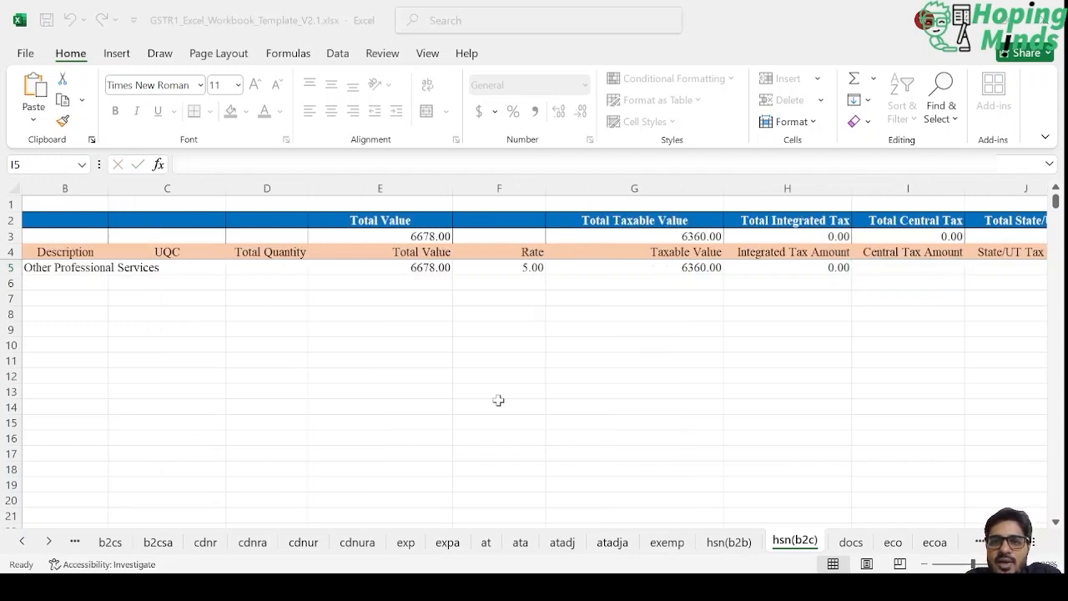
{"action": "left_click", "coordinate": [604, 393]}
{"action": "key", "text": "Left"}
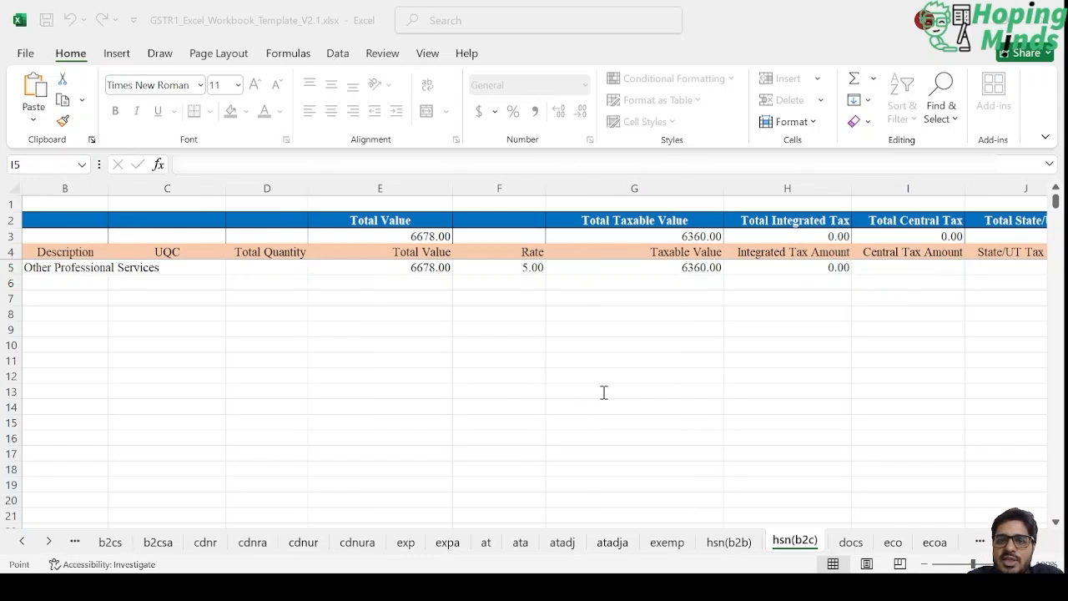
{"action": "key", "text": "Escape"}
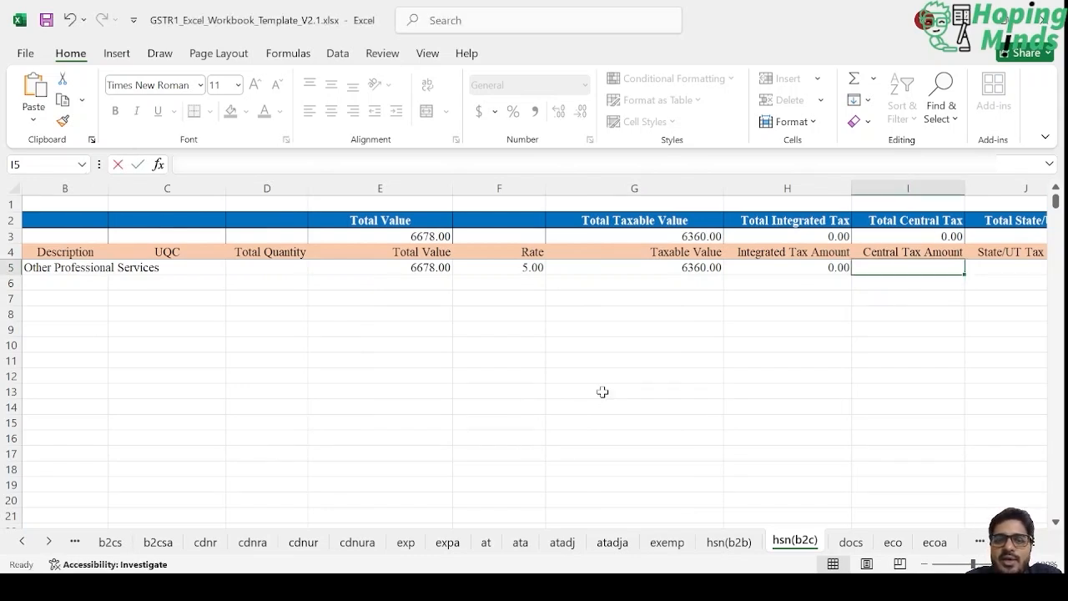
{"action": "type", "text": "159"}
{"action": "key", "text": "Tab"}
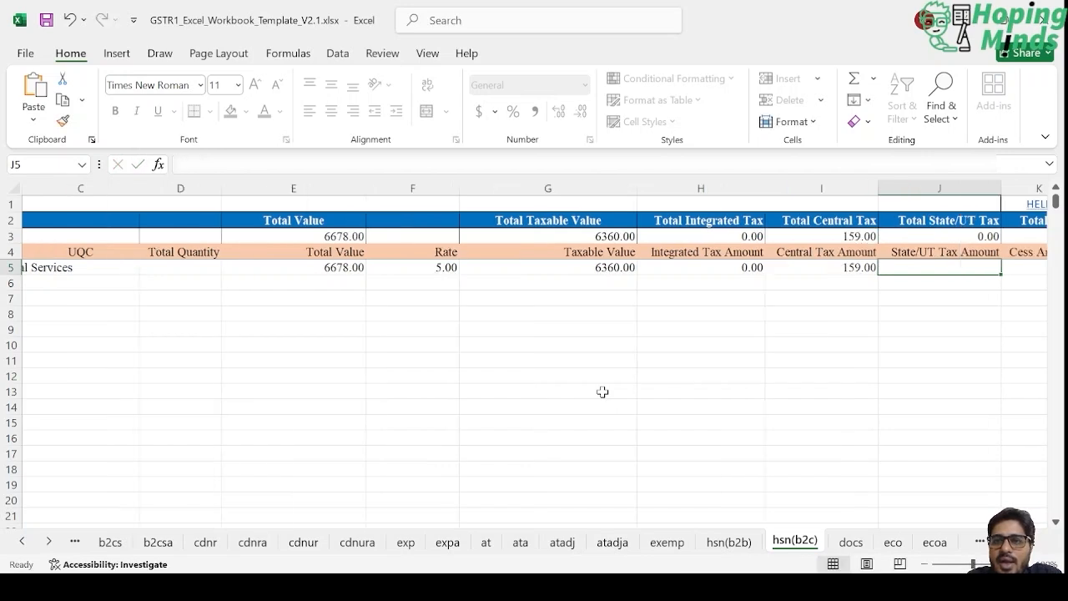
{"action": "type", "text": "159"}
{"action": "key", "text": "Tab"}
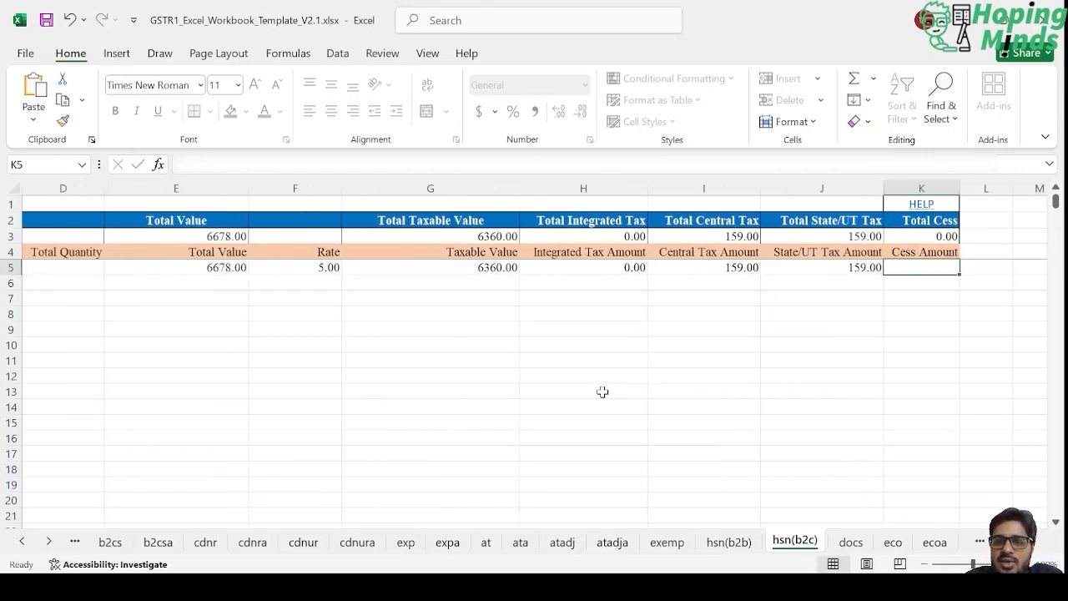
Copy the HSN code 9983 from A5 to A6 to start a second B2C entry.
{"action": "key", "text": "Return"}
{"action": "key", "text": "Down"}
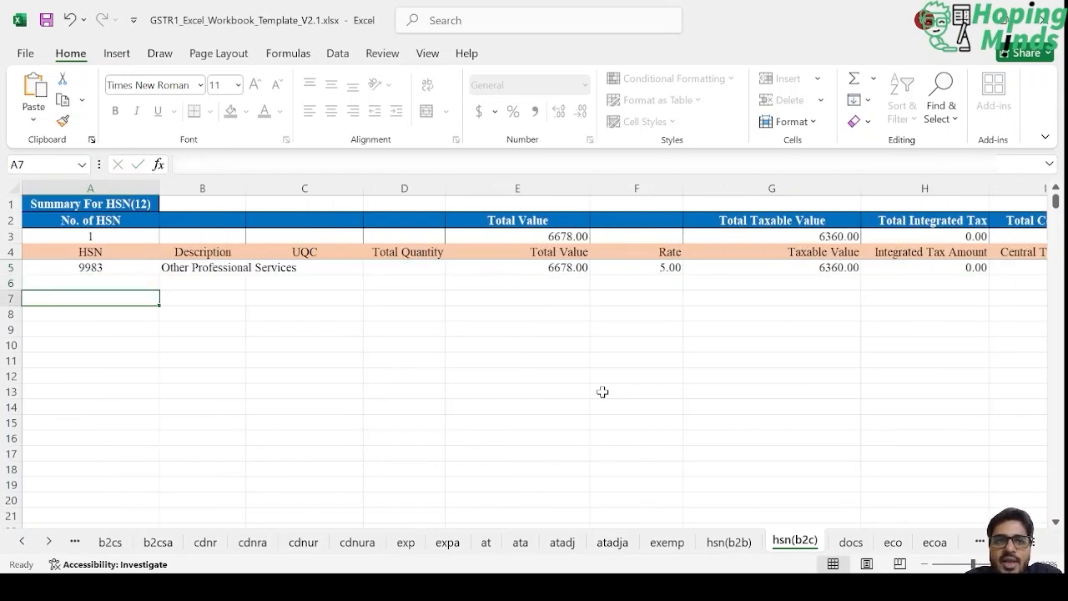
{"action": "key", "text": "Up"}
{"action": "key", "text": "Up"}
{"action": "key", "text": "ctrl+c"}
{"action": "key", "text": "Down"}
{"action": "key", "text": "ctrl+v"}
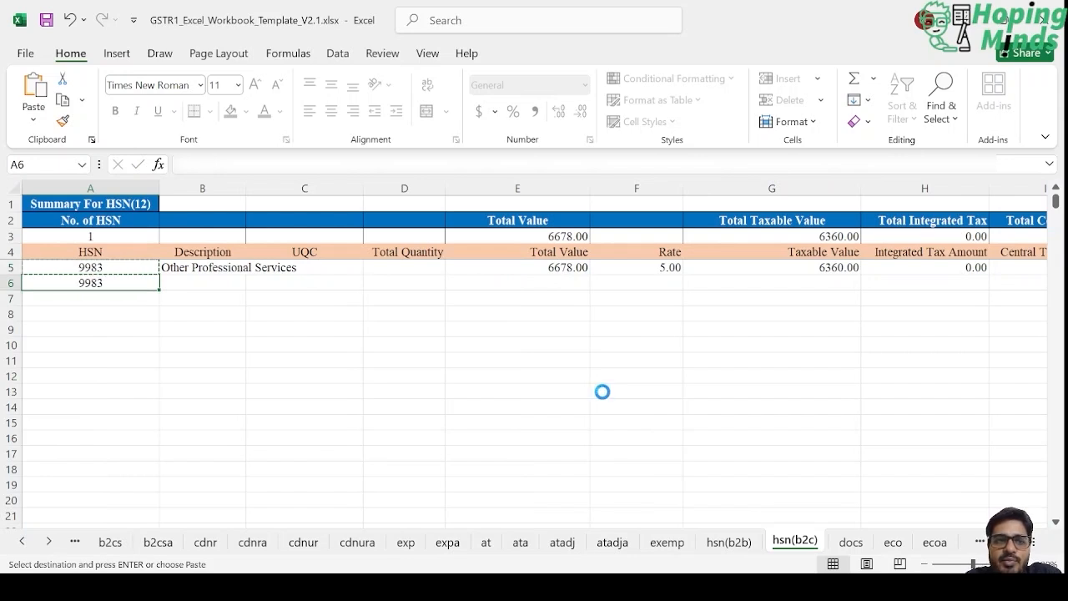
Copy the description "Other Professional Services" from B5 to B6 and go to the total value cell E6.
{"action": "key", "text": "Up"}
{"action": "key", "text": "Right"}
{"action": "key", "text": "ctrl+c"}
{"action": "key", "text": "Down"}
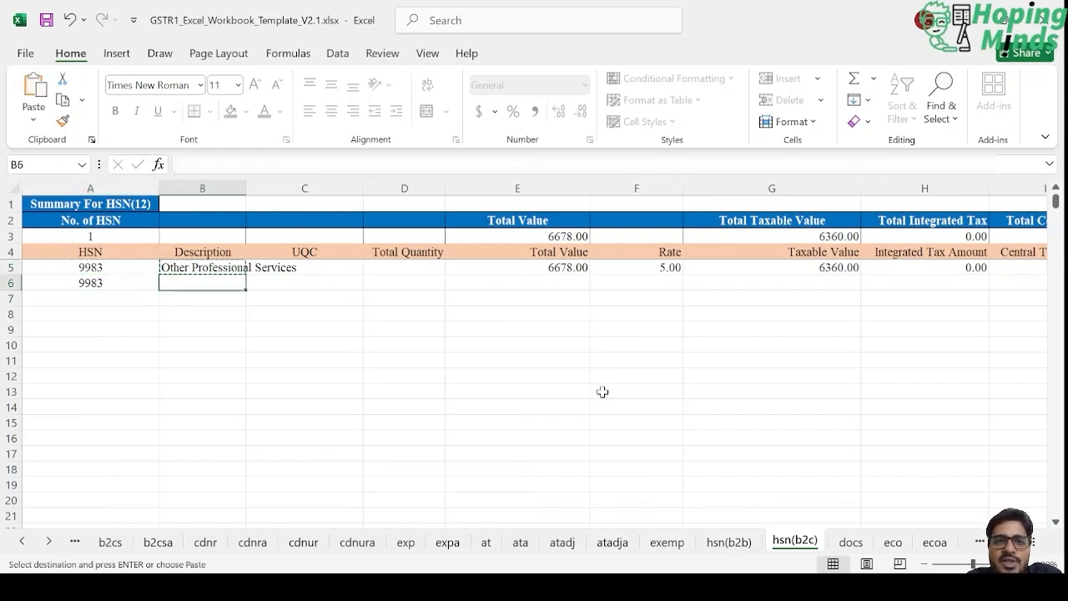
{"action": "key", "text": "ctrl+v"}
{"action": "key", "text": "Right"}
{"action": "key", "text": "Right"}
{"action": "key", "text": "Right"}
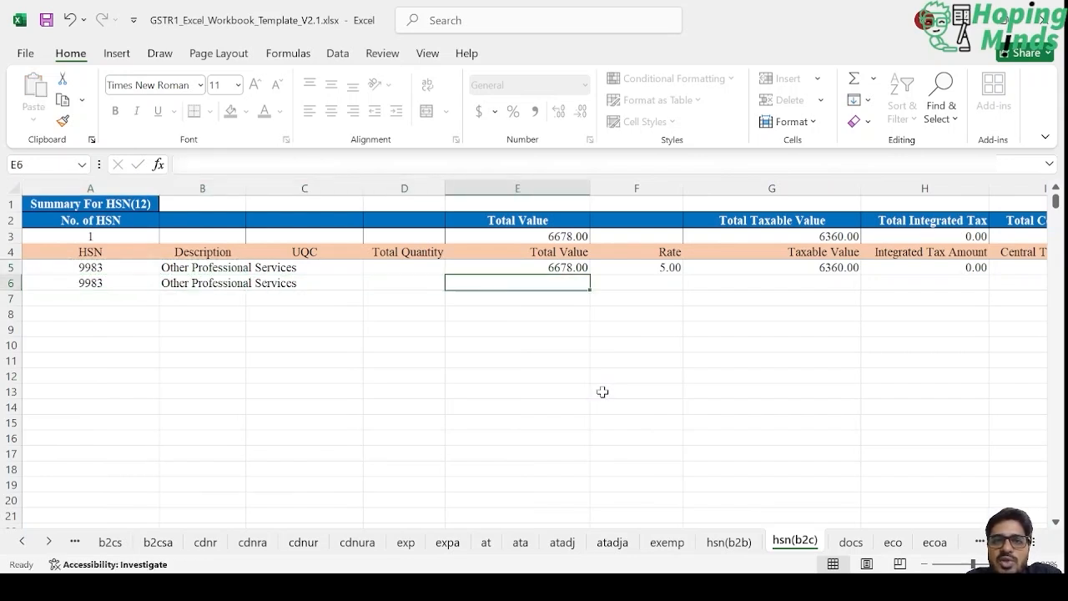
Consult the source figures in the other window and enter a taxable value of 1194556 in G6.
{"action": "key", "text": "alt+Tab"}
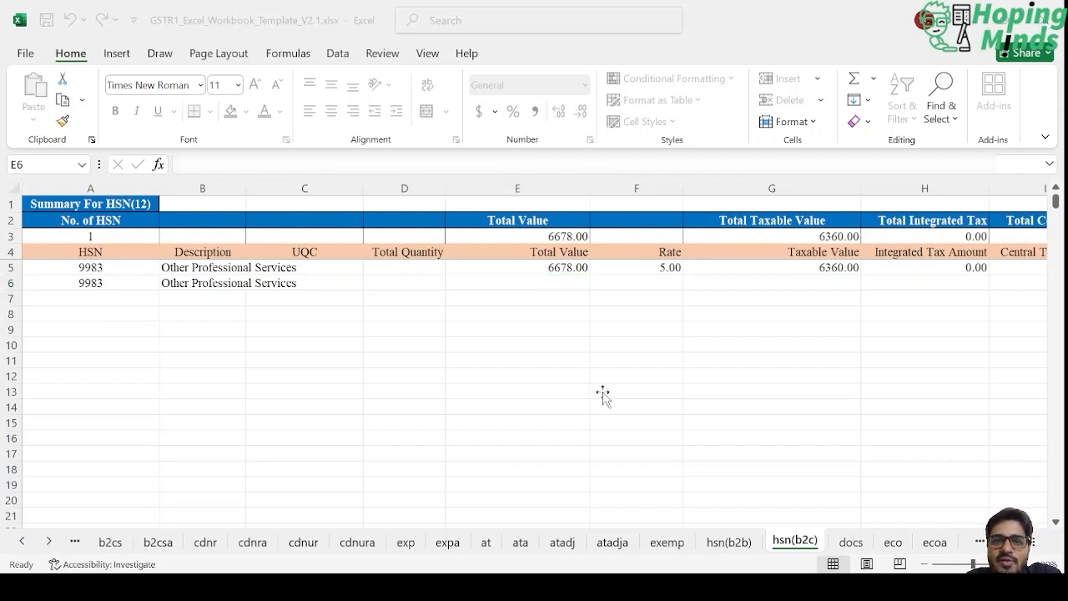
{"action": "key", "text": "alt+Tab"}
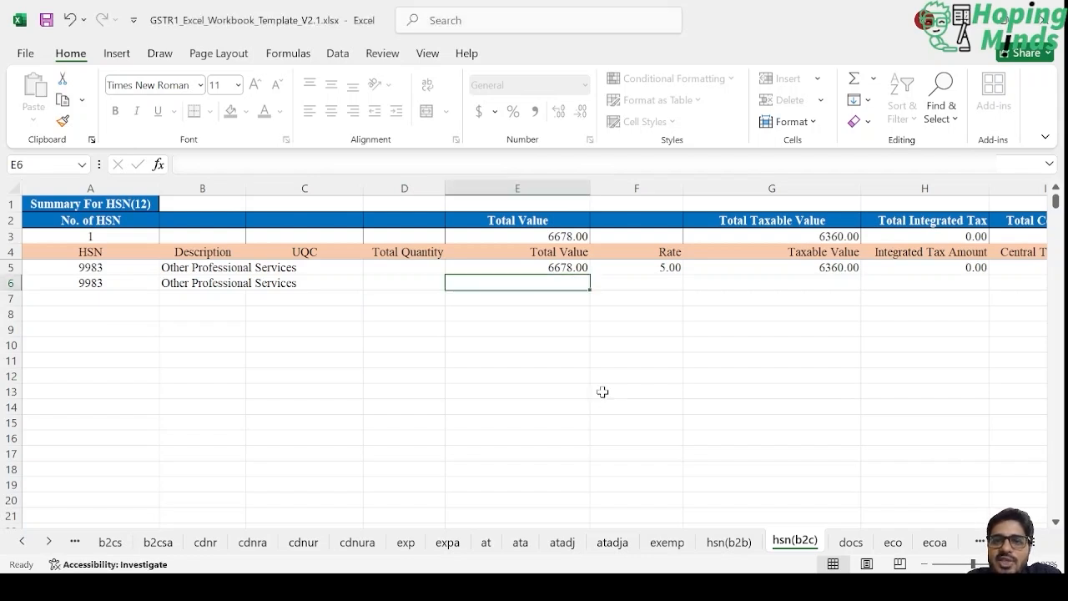
{"action": "key", "text": "alt+Tab"}
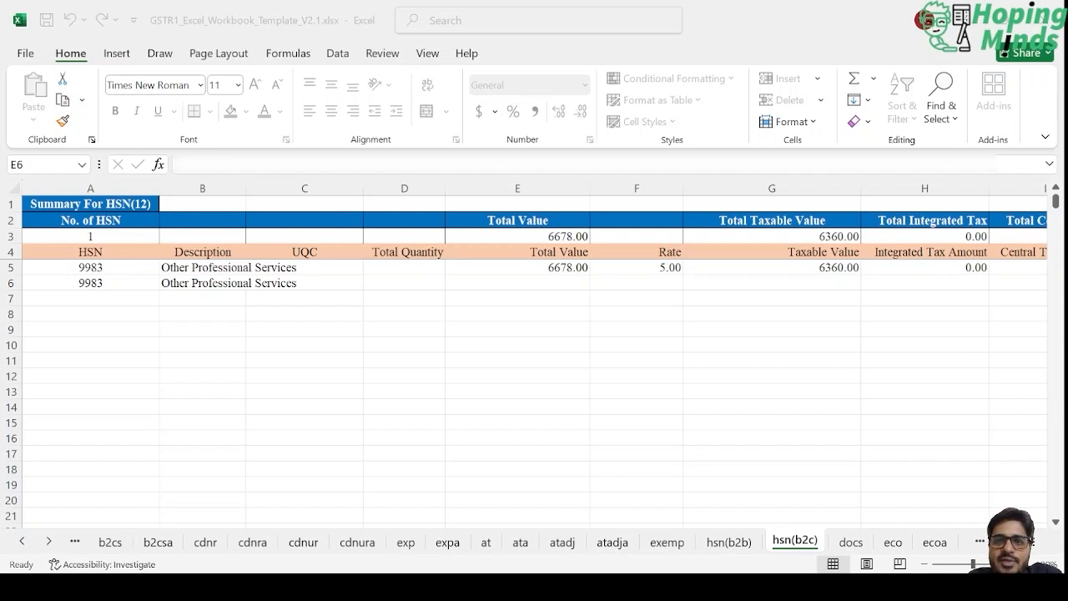
{"action": "key", "text": "alt+Tab"}
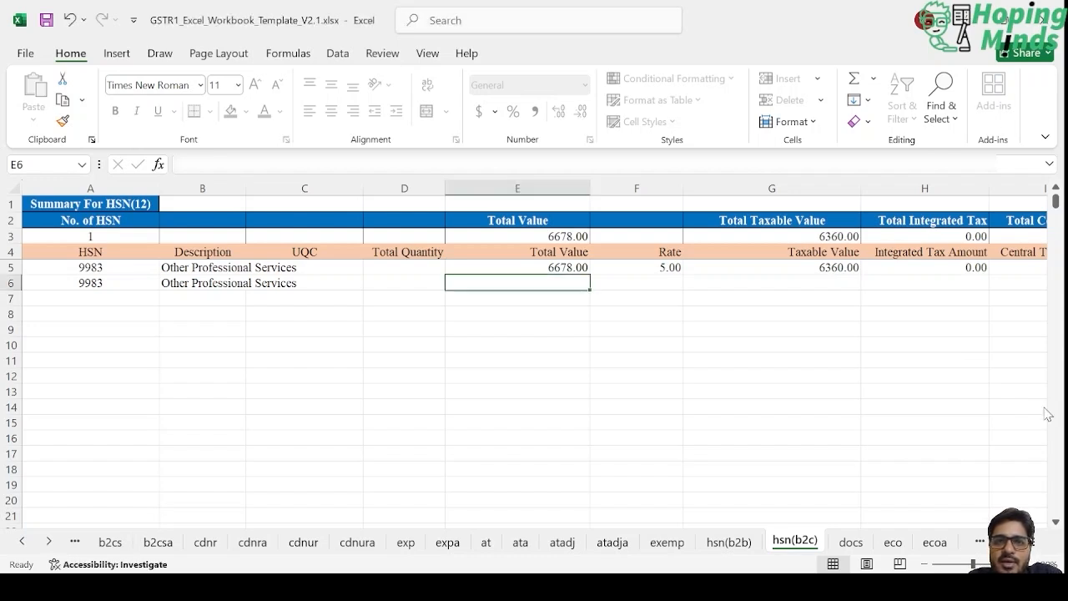
{"action": "key", "text": "alt+Tab"}
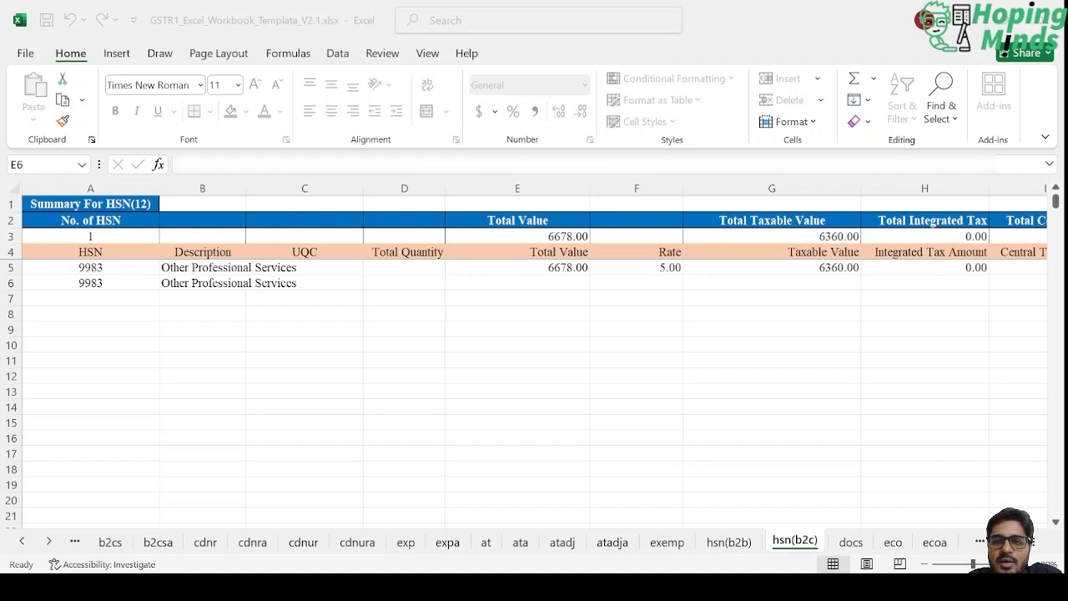
{"action": "key", "text": "alt+Tab"}
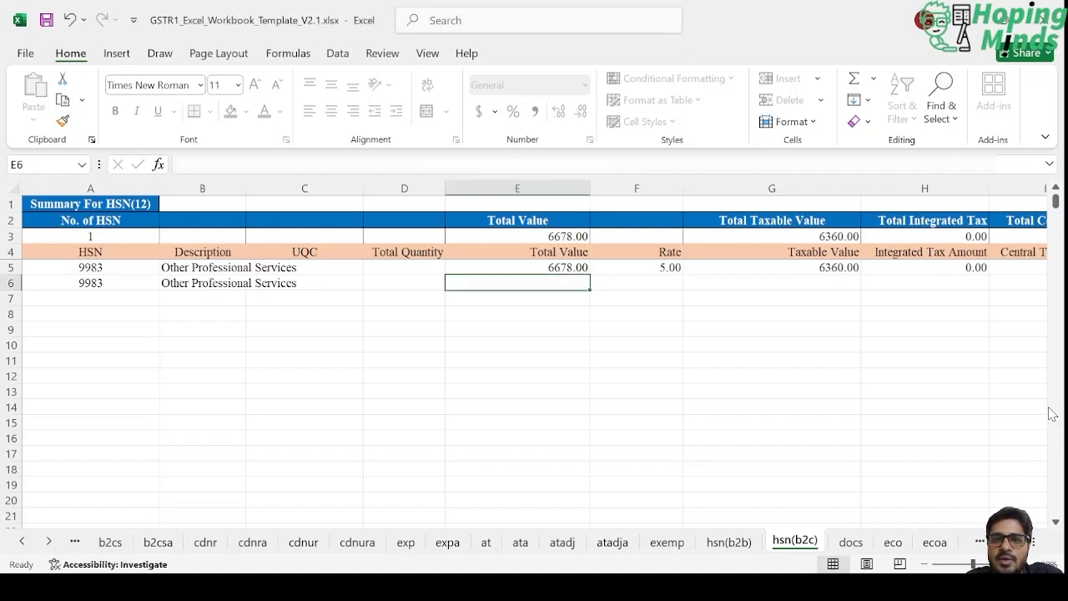
{"action": "key", "text": "Right"}
{"action": "key", "text": "Right"}
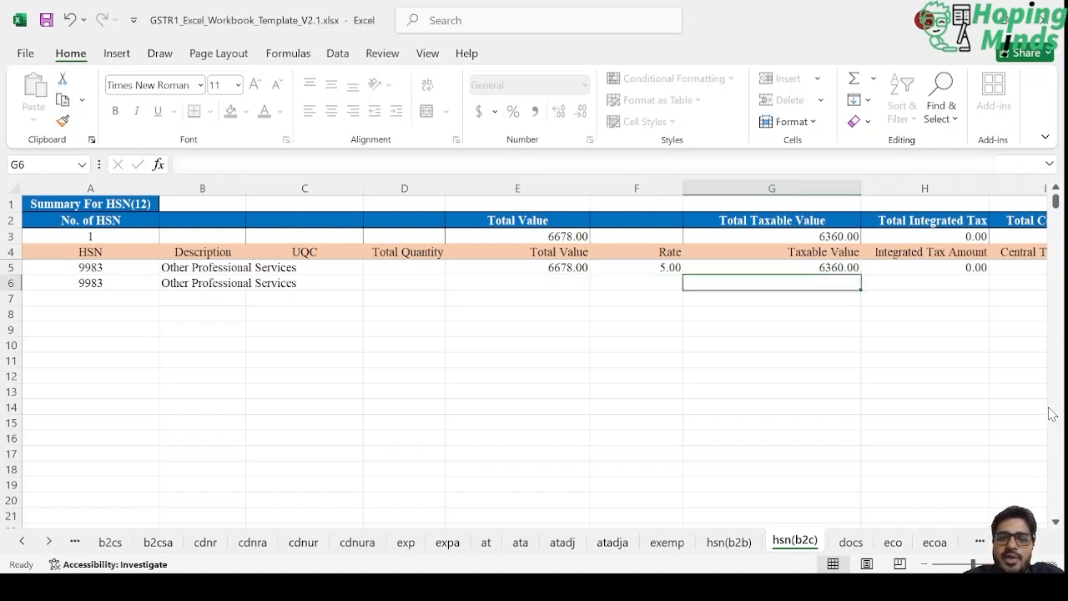
{"action": "type", "text": "1194"}
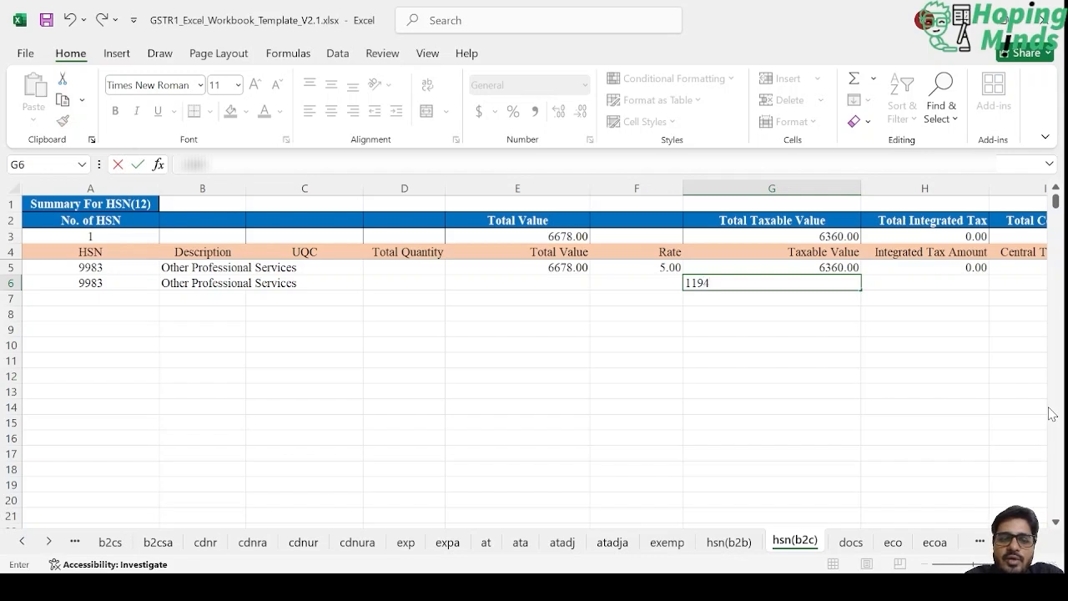
{"action": "type", "text": "556"}
{"action": "key", "text": "Tab"}
Look up the invoice total in the other window and enter a total value of 1409576 in E6.
{"action": "key", "text": "alt+Tab"}
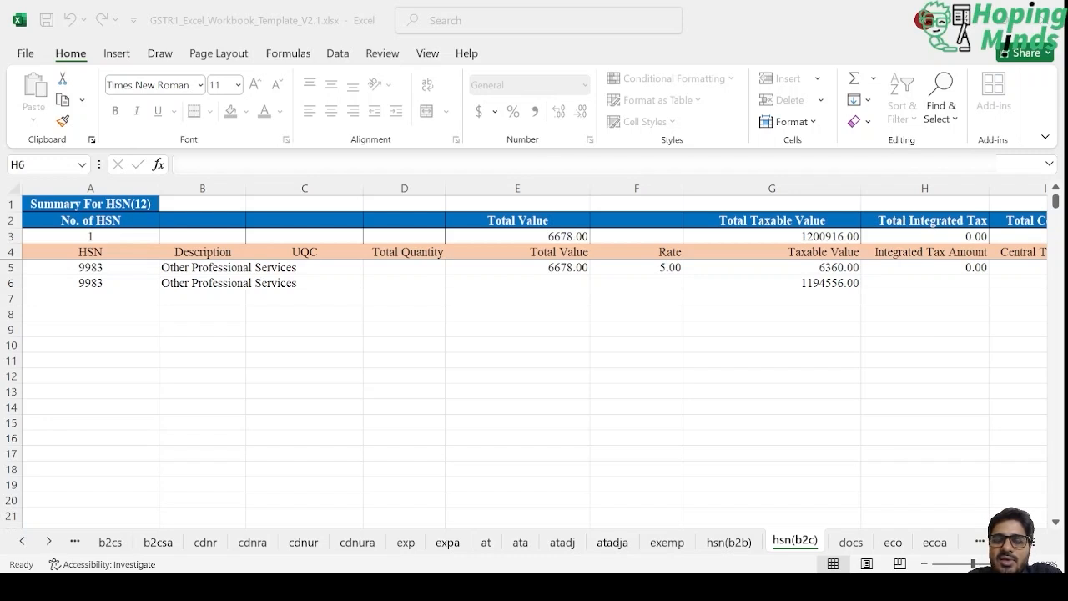
{"action": "type", "text": "14"}
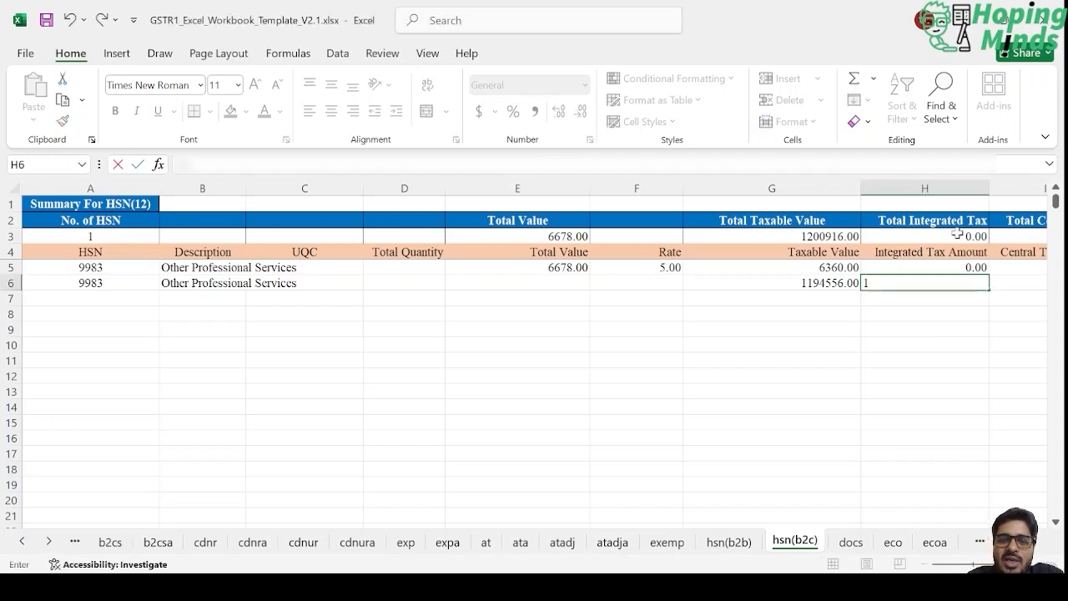
{"action": "key", "text": "BackSpace"}
{"action": "key", "text": "BackSpace"}
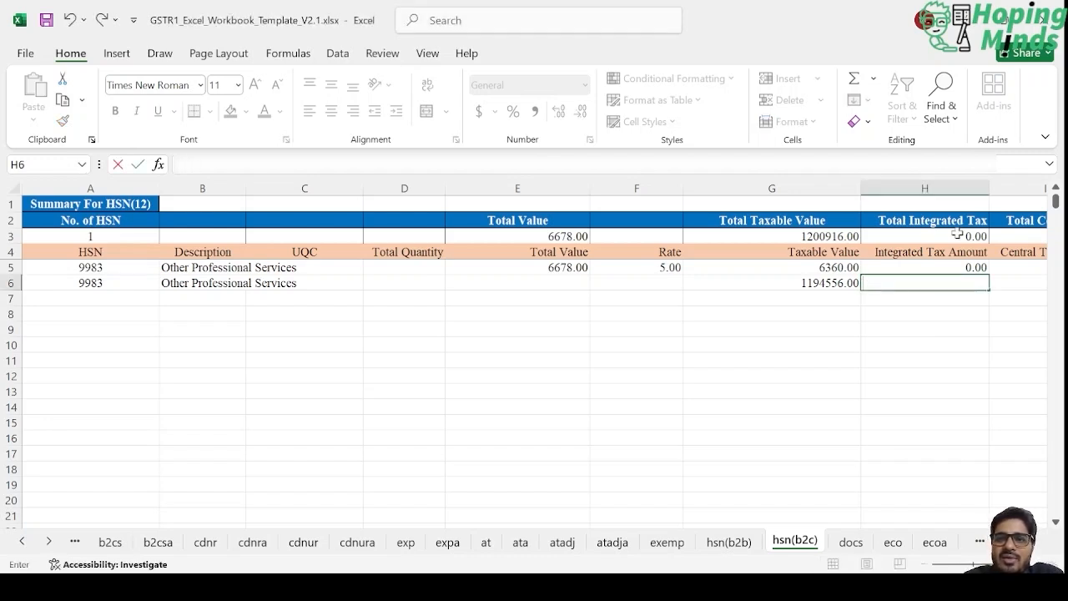
{"action": "key", "text": "Left"}
{"action": "key", "text": "Left"}
{"action": "key", "text": "Left"}
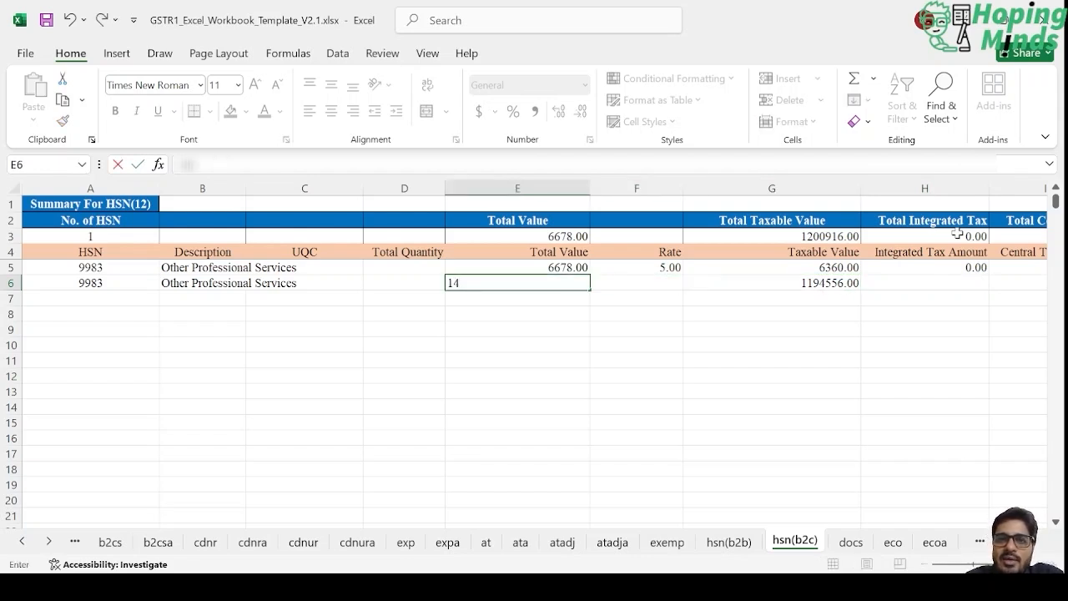
{"action": "type", "text": "09576"}
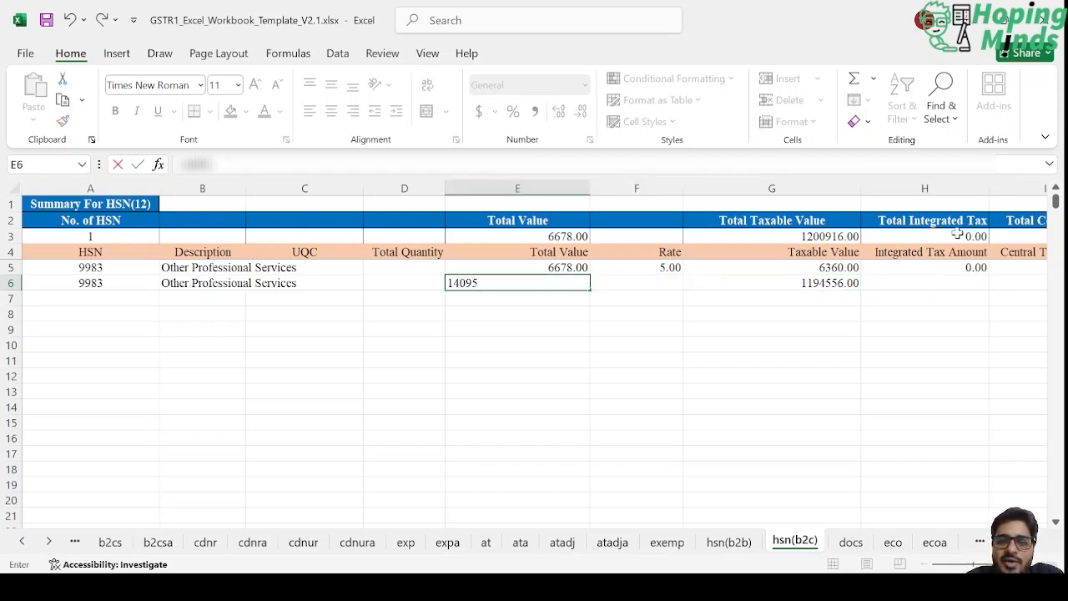
{"action": "key", "text": "Tab"}
{"action": "key", "text": "Left"}
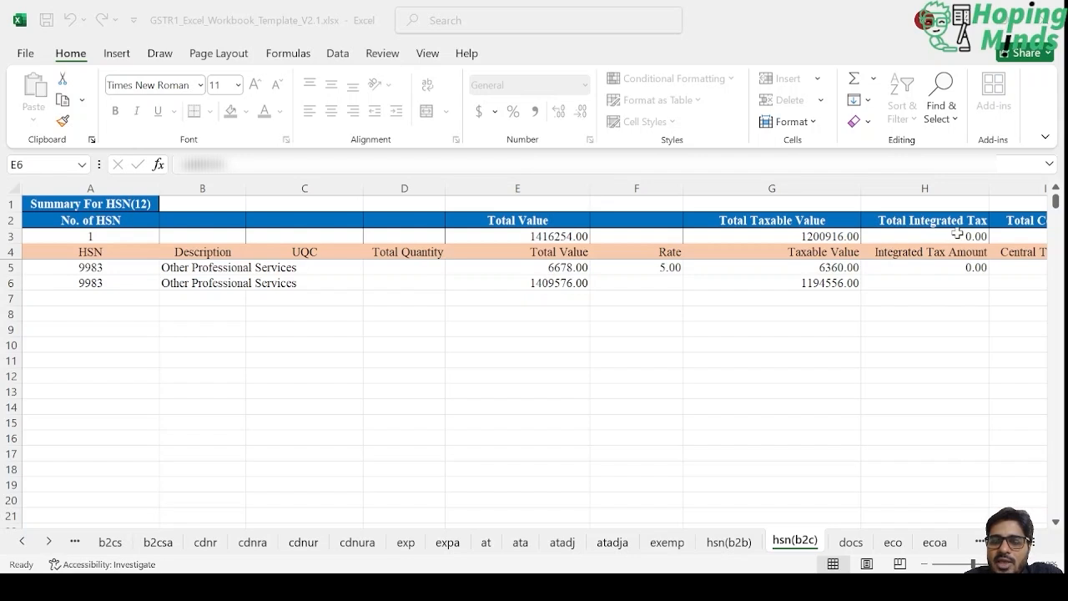
Enter a rate of 18 in F6 and an integrated tax amount of 0 in H6.
{"action": "key", "text": "alt+Tab"}
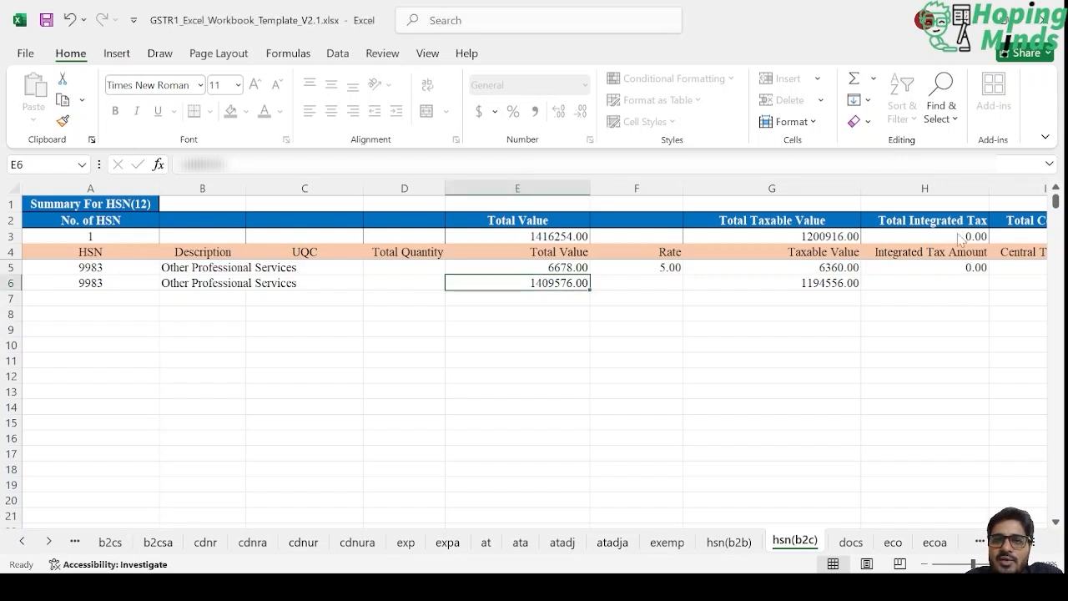
{"action": "key", "text": "Right"}
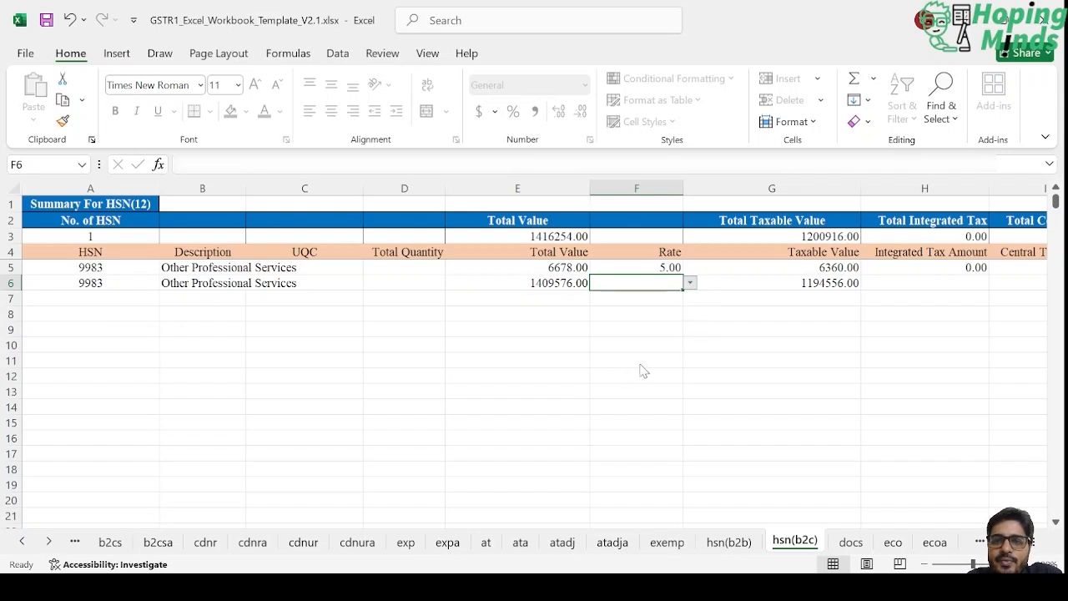
{"action": "type", "text": "18"}
{"action": "key", "text": "ctrl+Return"}
{"action": "left_click", "coordinate": [808, 286]}
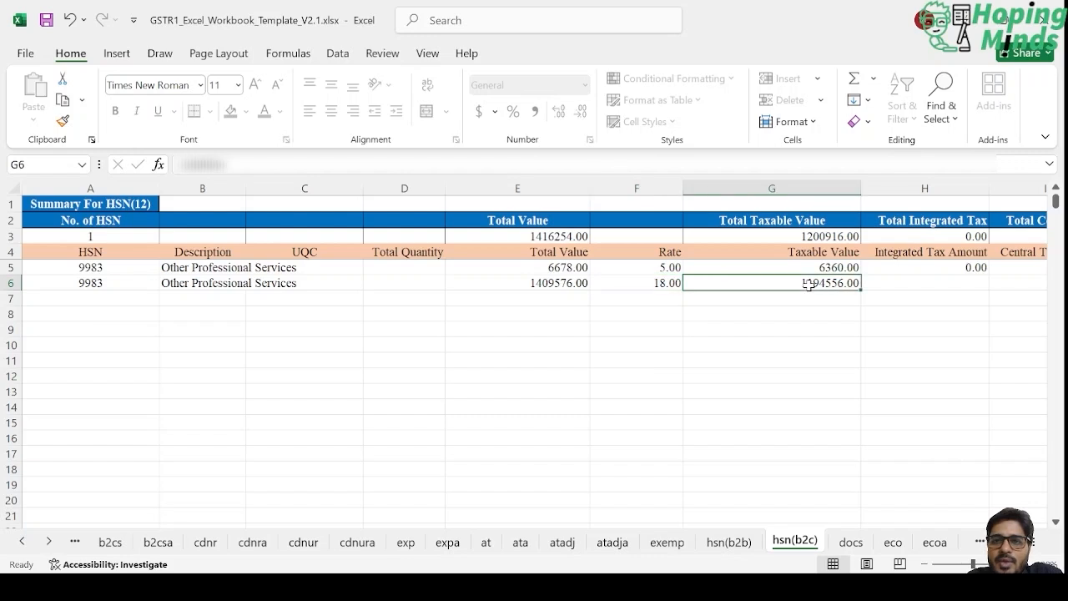
{"action": "left_click", "coordinate": [931, 285]}
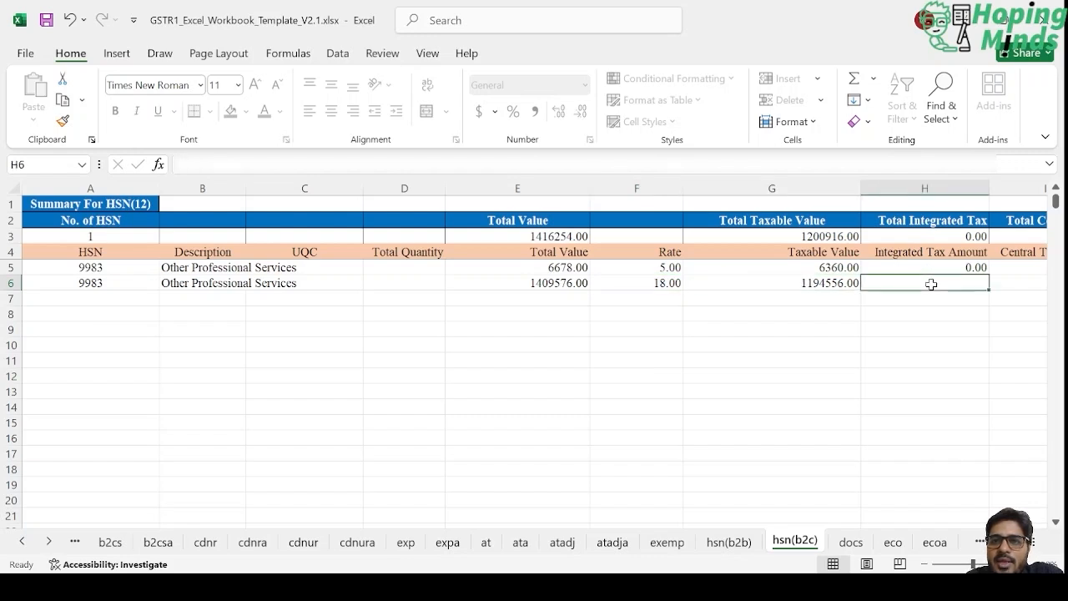
{"action": "double_click", "coordinate": [974, 287]}
{"action": "type", "text": "0"}
{"action": "key", "text": "Tab"}
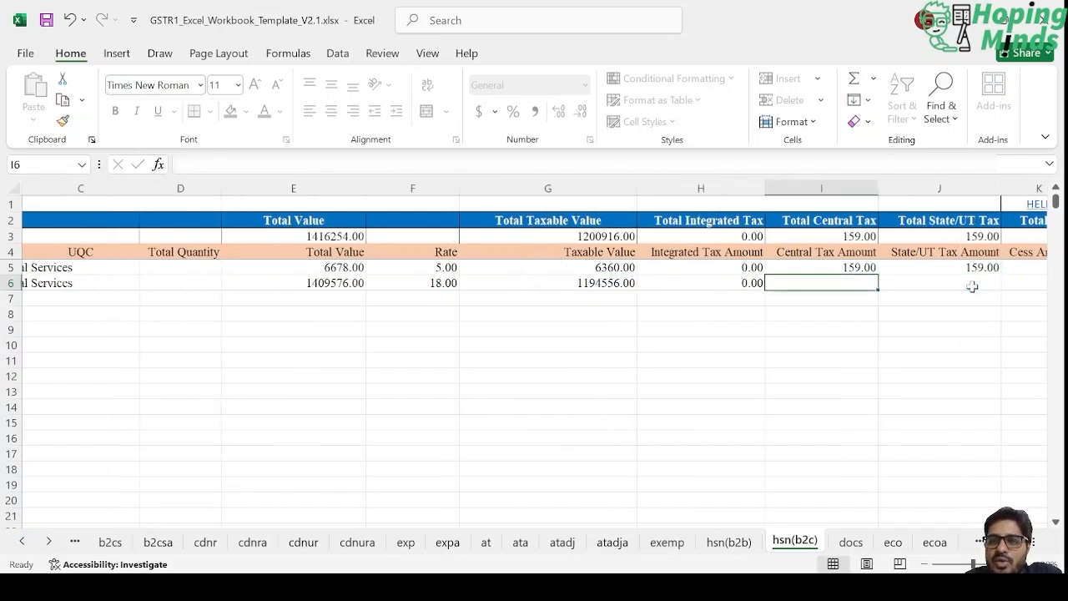
Check the source figures in the other window and enter a central tax amount of 107589.54 in I6.
{"action": "key", "text": "alt+Tab"}
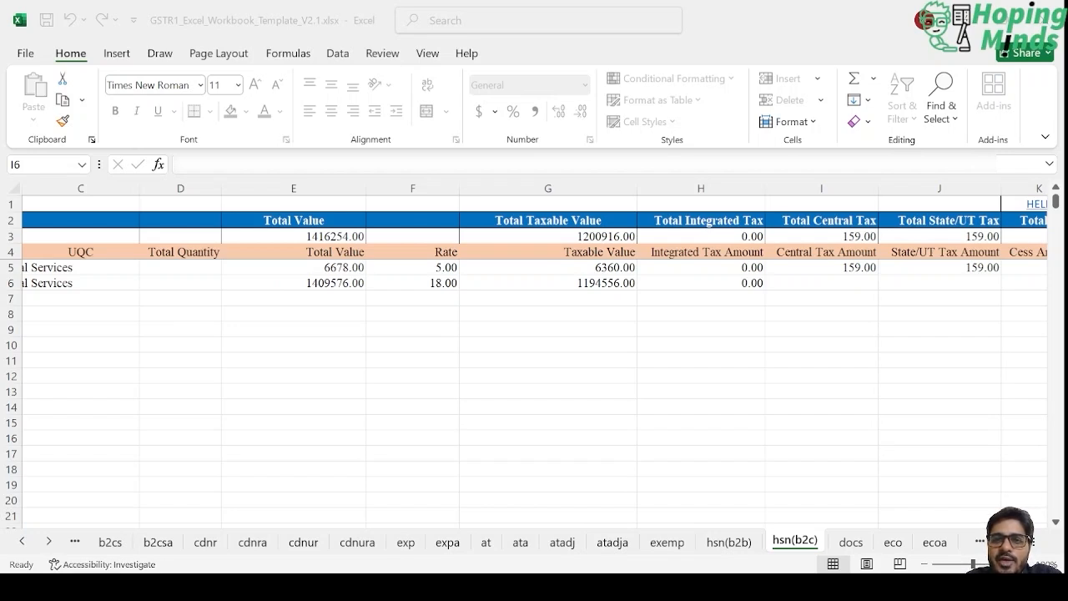
{"action": "type", "text": "10"}
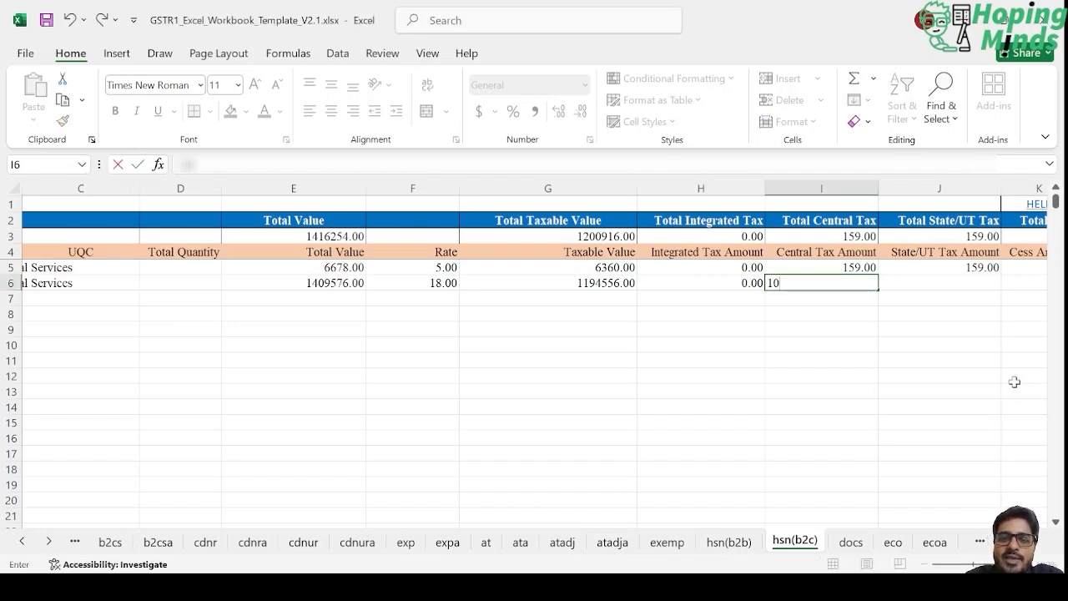
{"action": "type", "text": "7589"}
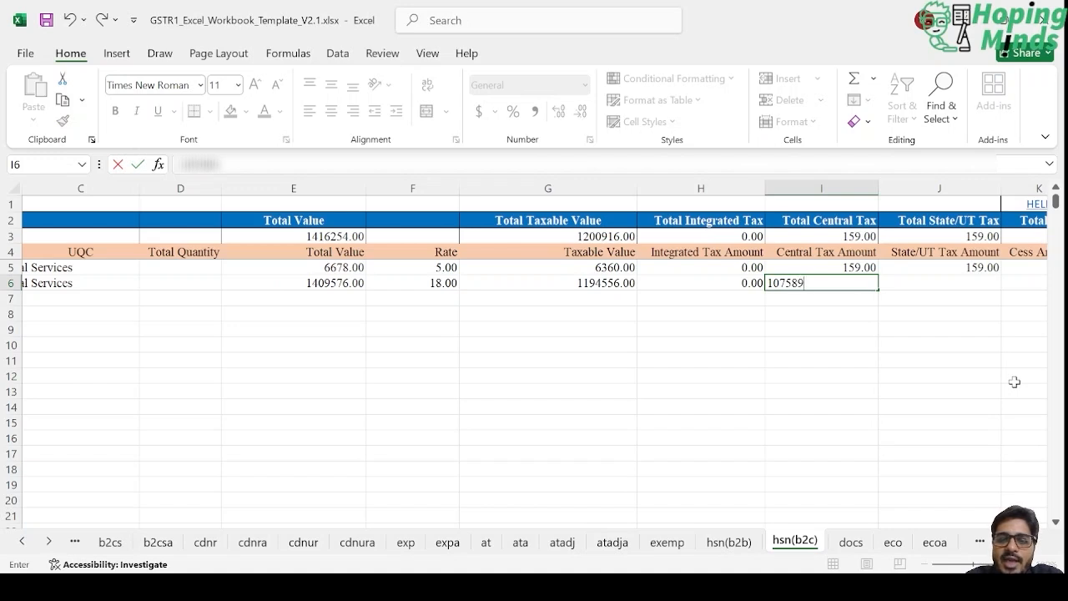
{"action": "type", "text": ".54"}
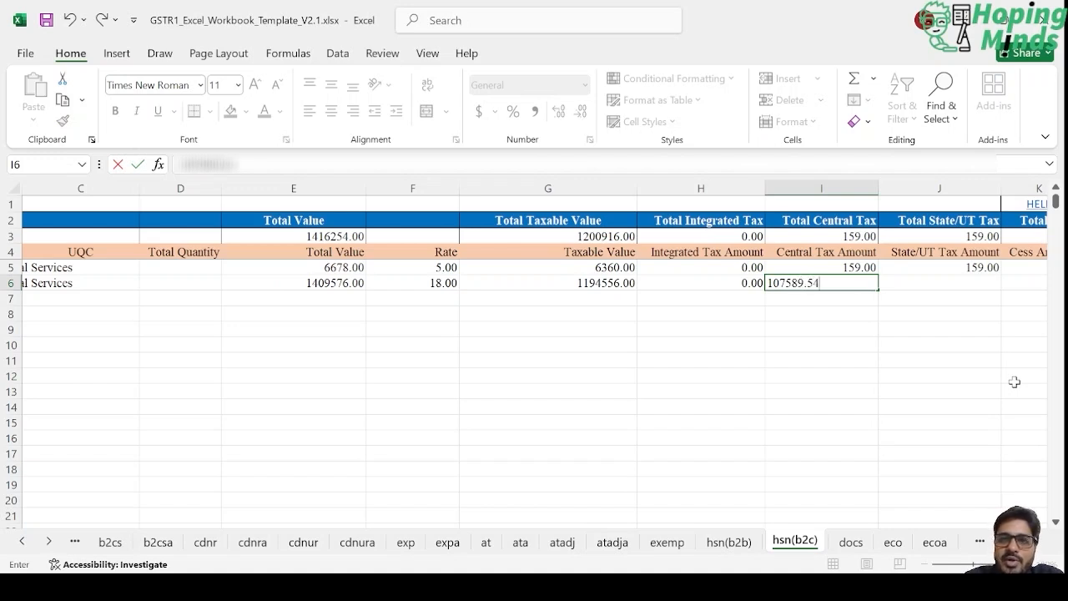
{"action": "key", "text": "Tab"}
Copy the central tax amount from I6 to the State/UT tax cell J6.
{"action": "key", "text": "alt+Tab"}
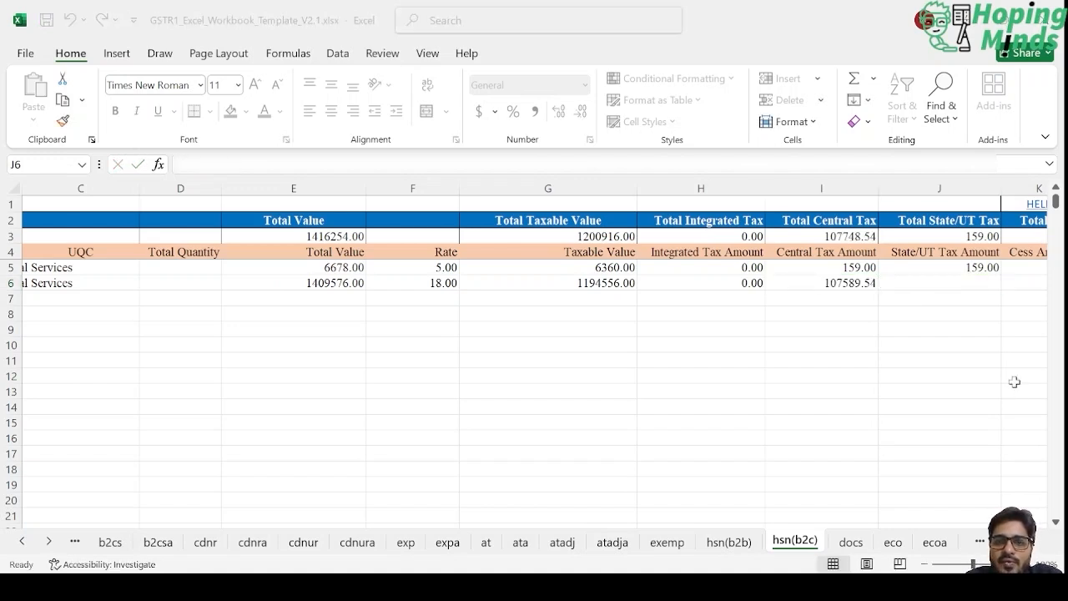
{"action": "key", "text": "alt+Tab"}
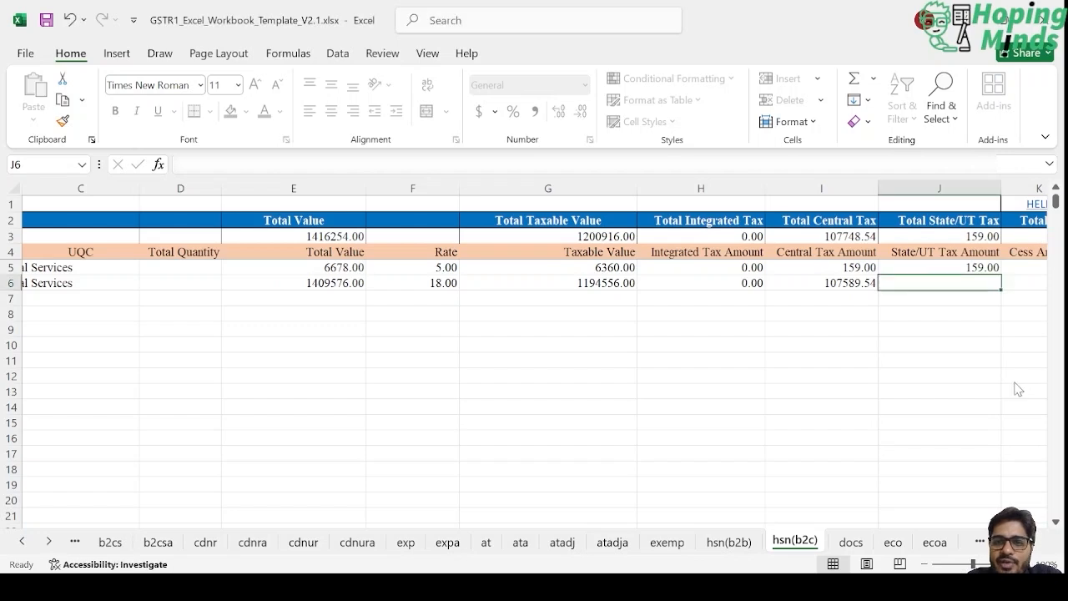
{"action": "key", "text": "Left"}
{"action": "key", "text": "ctrl+c"}
{"action": "key", "text": "Right"}
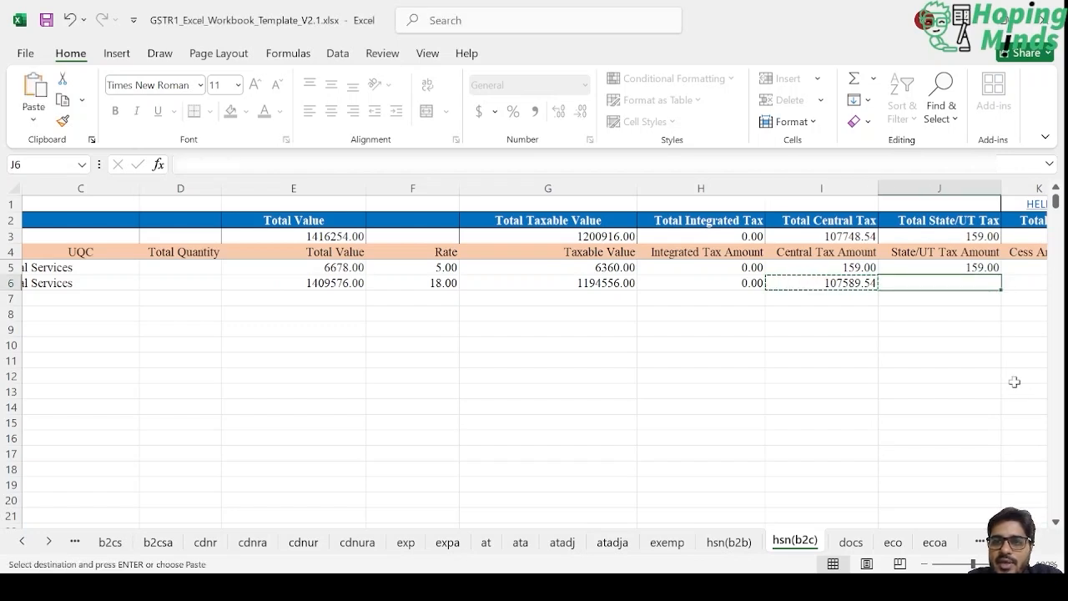
{"action": "key", "text": "Return"}
Enter a cess amount of 0 in K6 to complete the second B2C entry.
{"action": "key", "text": "Right"}
{"action": "type", "text": "-"}
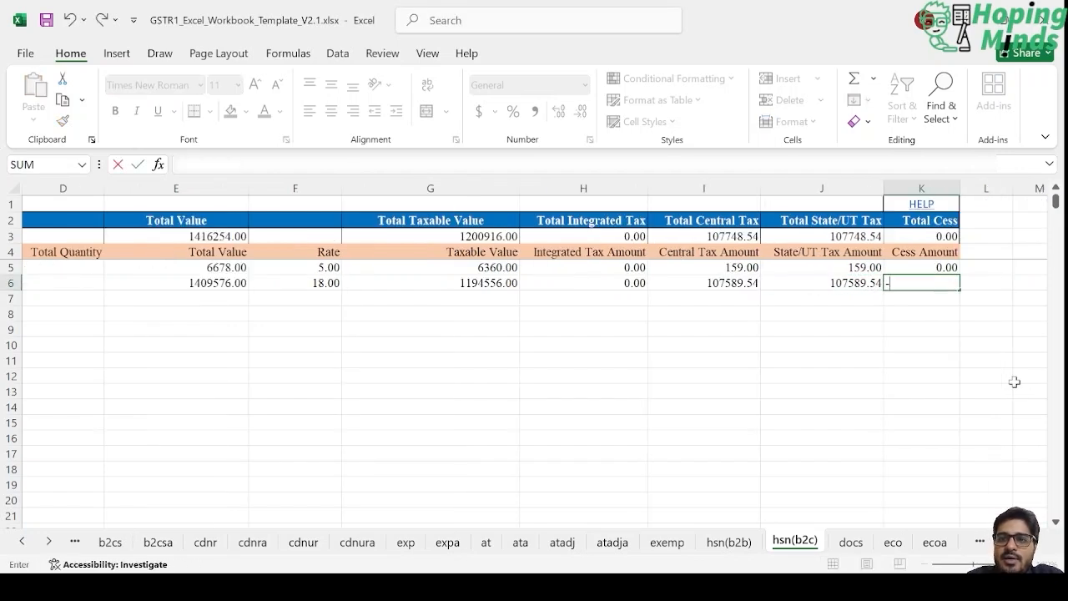
{"action": "key", "text": "BackSpace"}
{"action": "type", "text": "0"}
{"action": "key", "text": "Return"}
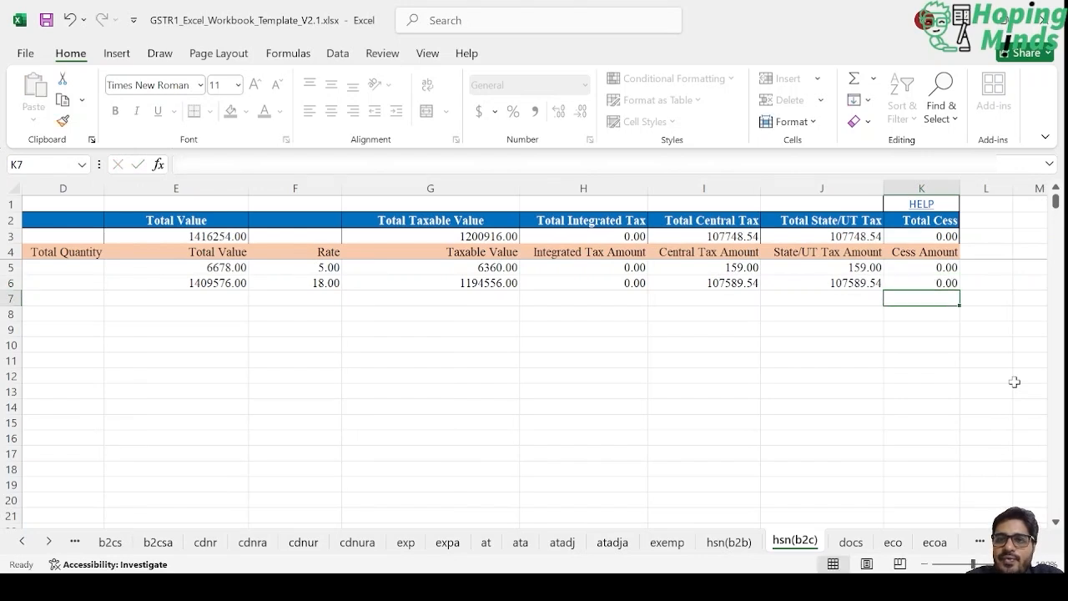
Review the two B2C HSN entries across all columns, from HSN code to State/UT tax amount.
{"action": "key", "text": "Left"}
{"action": "key", "text": "Left"}
{"action": "key", "text": "Home"}
{"action": "key", "text": "Right"}
{"action": "key", "text": "Right"}
{"action": "key", "text": "Right"}
{"action": "key", "text": "Right"}
{"action": "key", "text": "Right"}
{"action": "key", "text": "Right"}
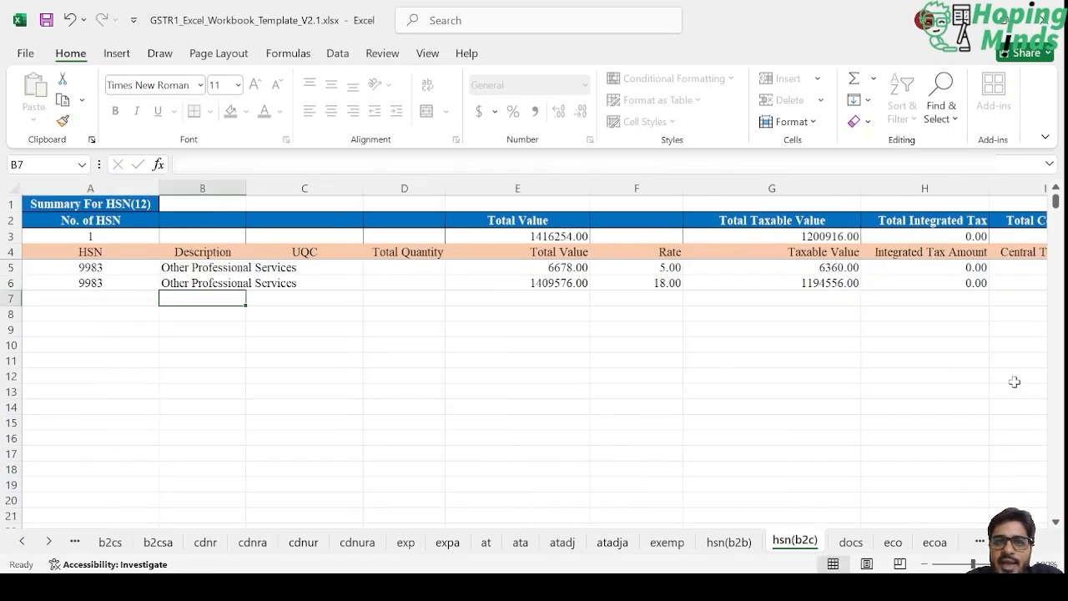
{"action": "key", "text": "Right"}
{"action": "key", "text": "Right"}
{"action": "key", "text": "Right"}
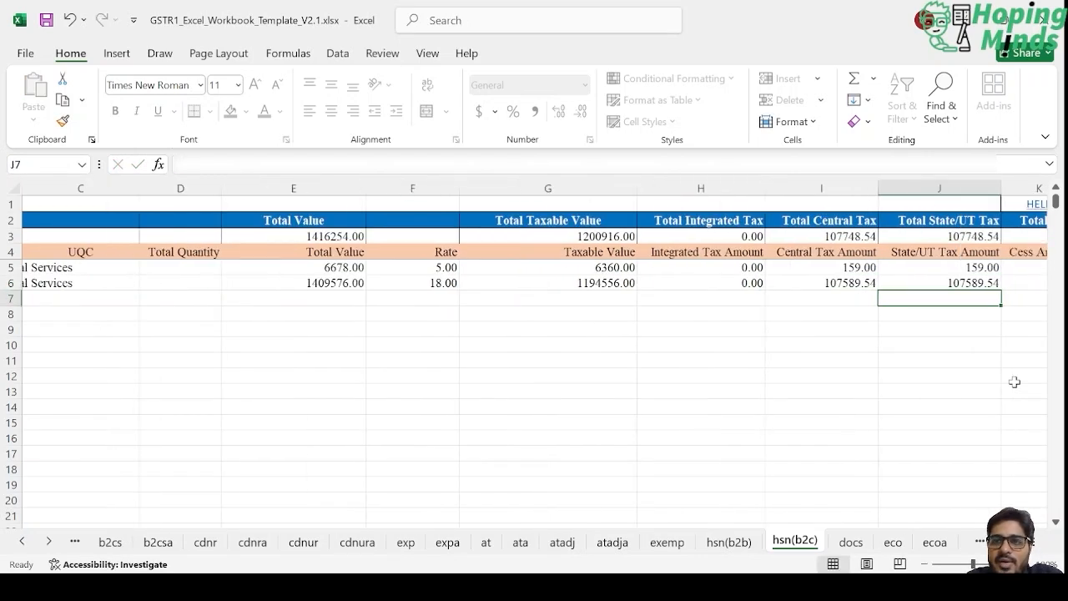
On the docs sheet, set the nature of document in A5 to "Invoices for outward supply" and go to the starting serial number cell B5.
{"action": "left_click", "coordinate": [851, 543]}
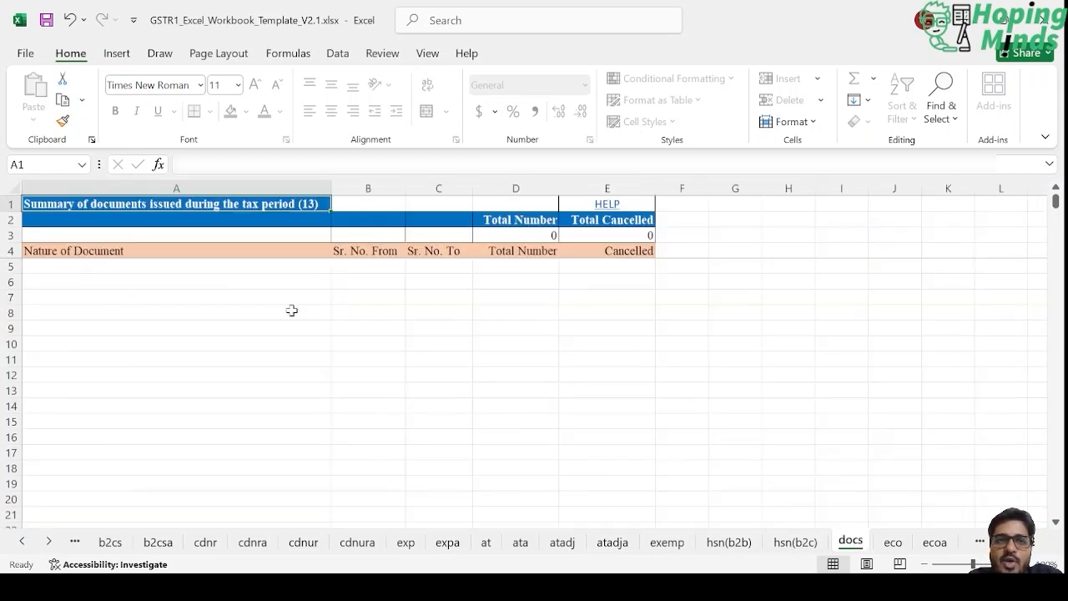
{"action": "left_click", "coordinate": [222, 262]}
{"action": "key", "text": "Right"}
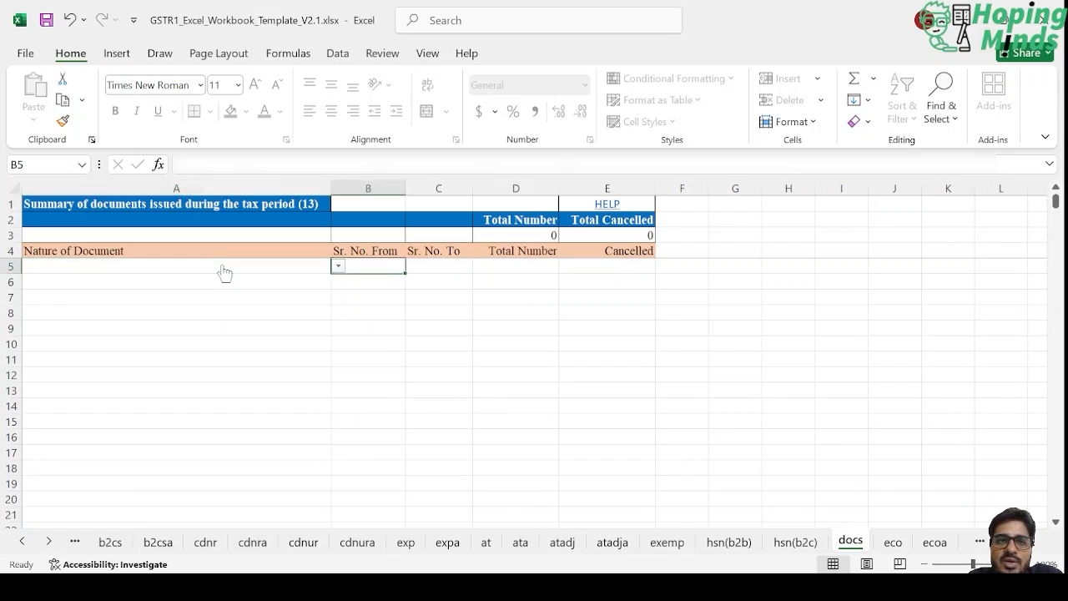
{"action": "left_click", "coordinate": [223, 265]}
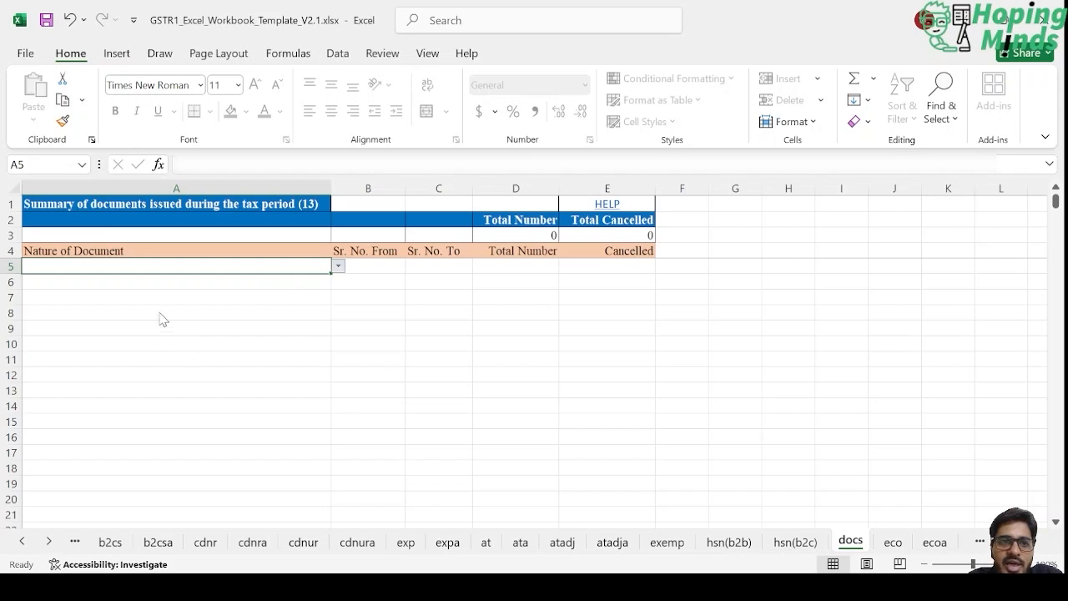
{"action": "left_click", "coordinate": [132, 280]}
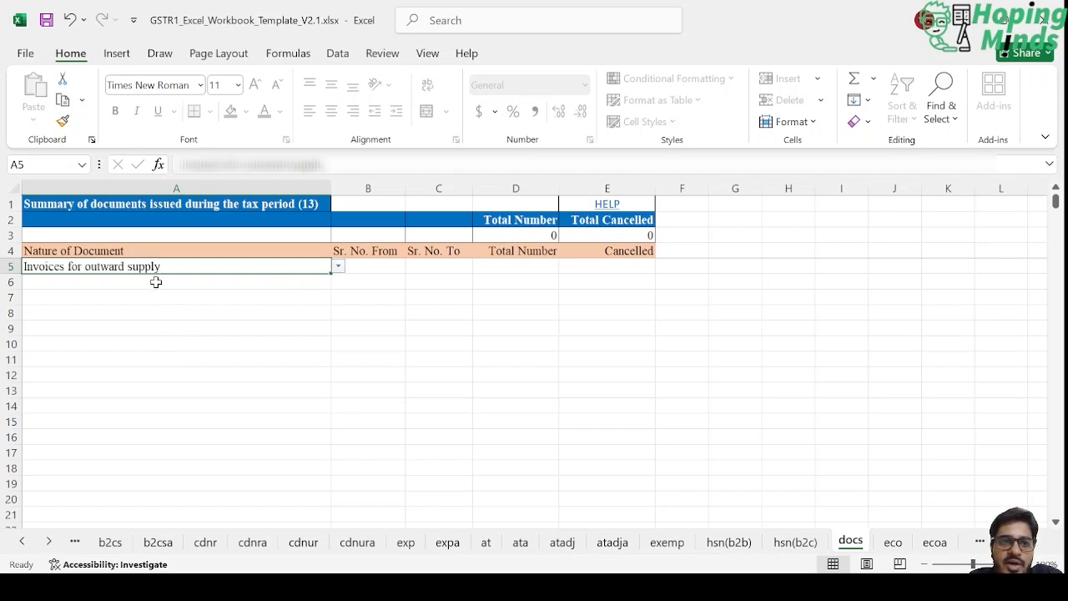
{"action": "left_click", "coordinate": [360, 267]}
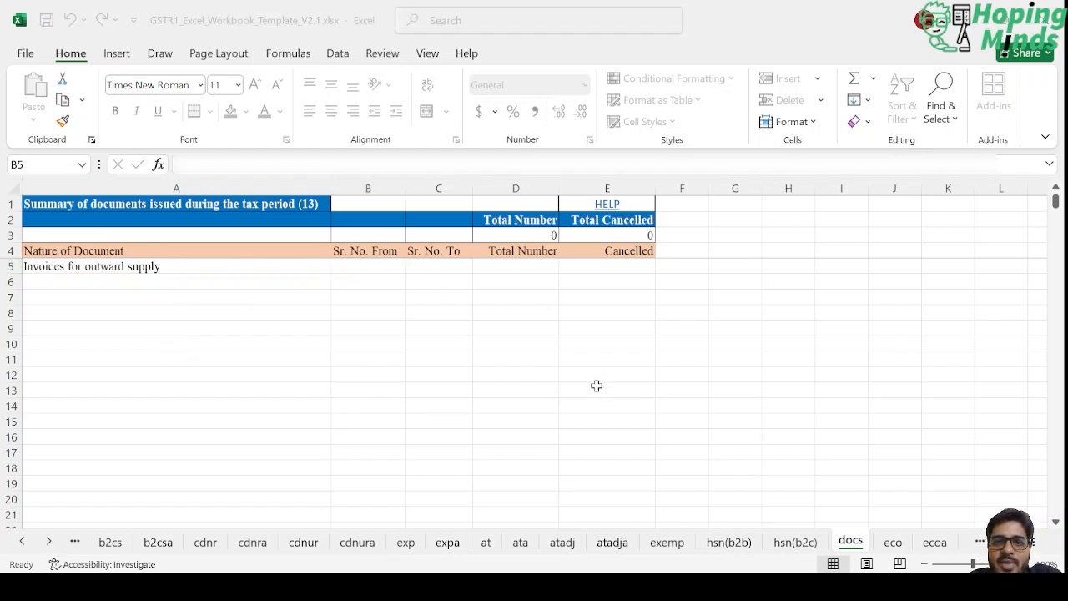
Enter ABC/25-26/001 as the starting serial number of the outward supply invoices in B5.
{"action": "left_click", "coordinate": [597, 387]}
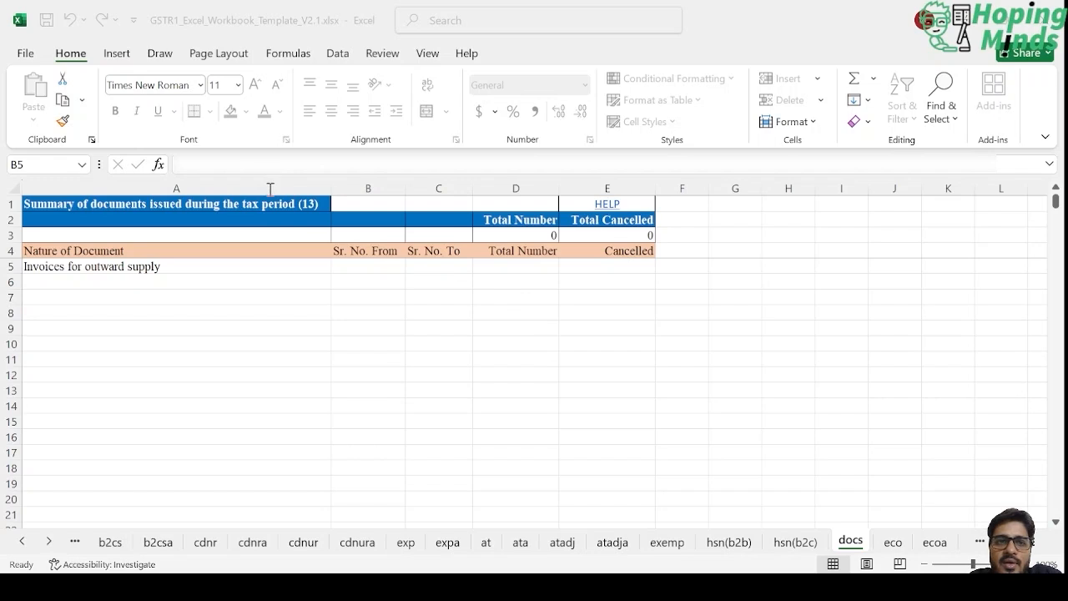
{"action": "left_click", "coordinate": [174, 189]}
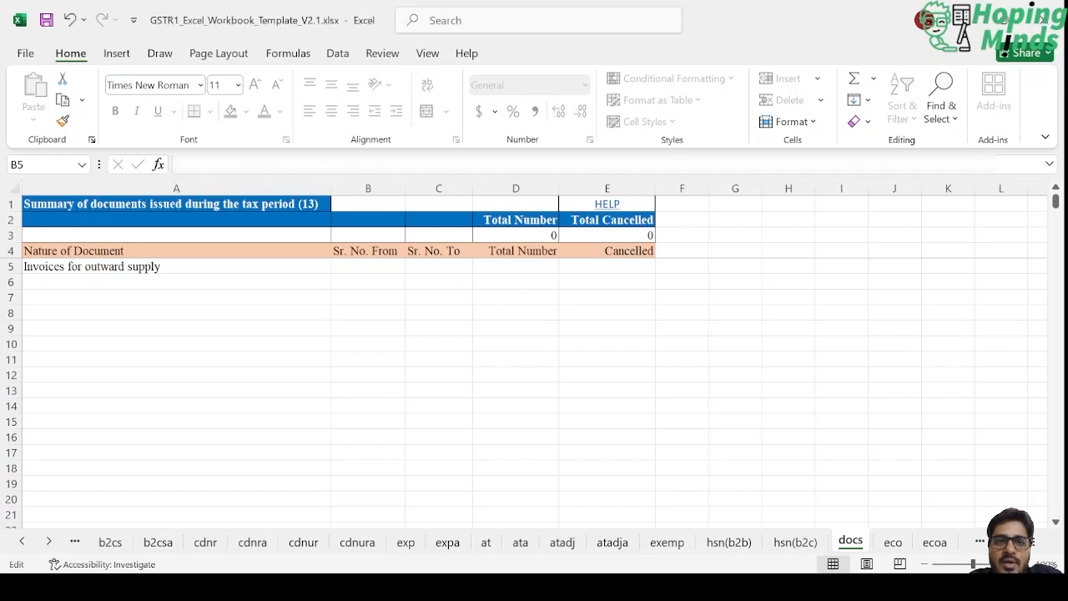
{"action": "left_click", "coordinate": [545, 353]}
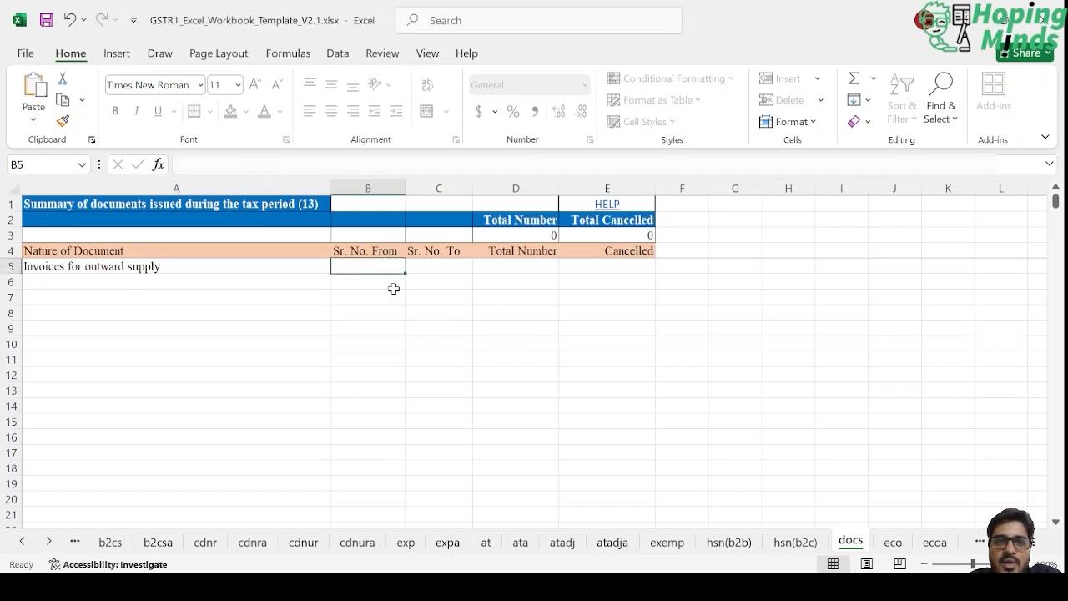
{"action": "type", "text": "1"}
{"action": "key", "text": "Tab"}
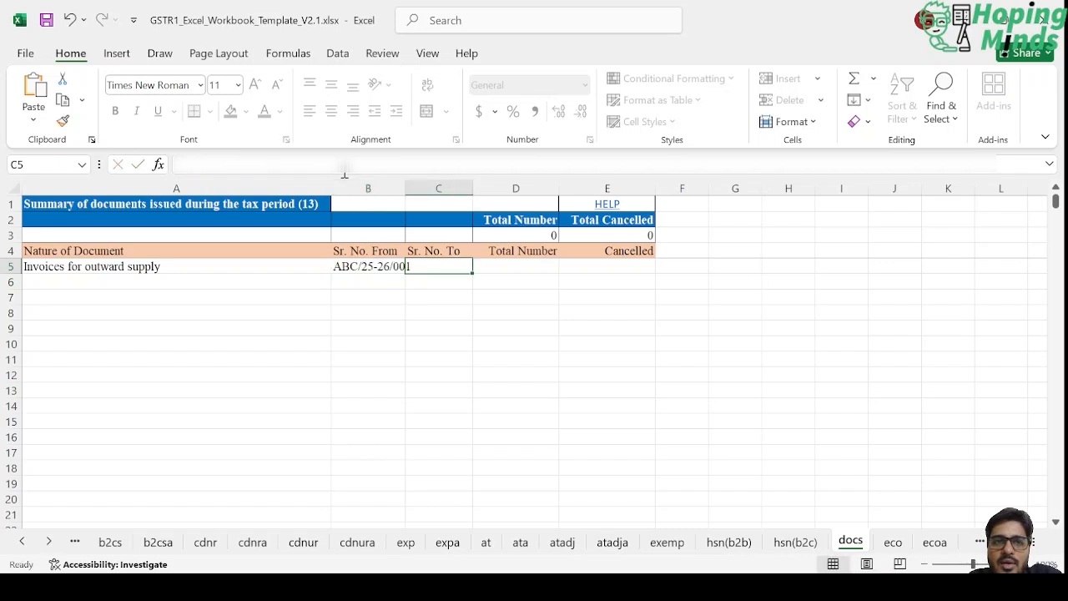
Change the starting serial number in B5 to ABC/25-26/009.
{"action": "key", "text": "alt+Tab"}
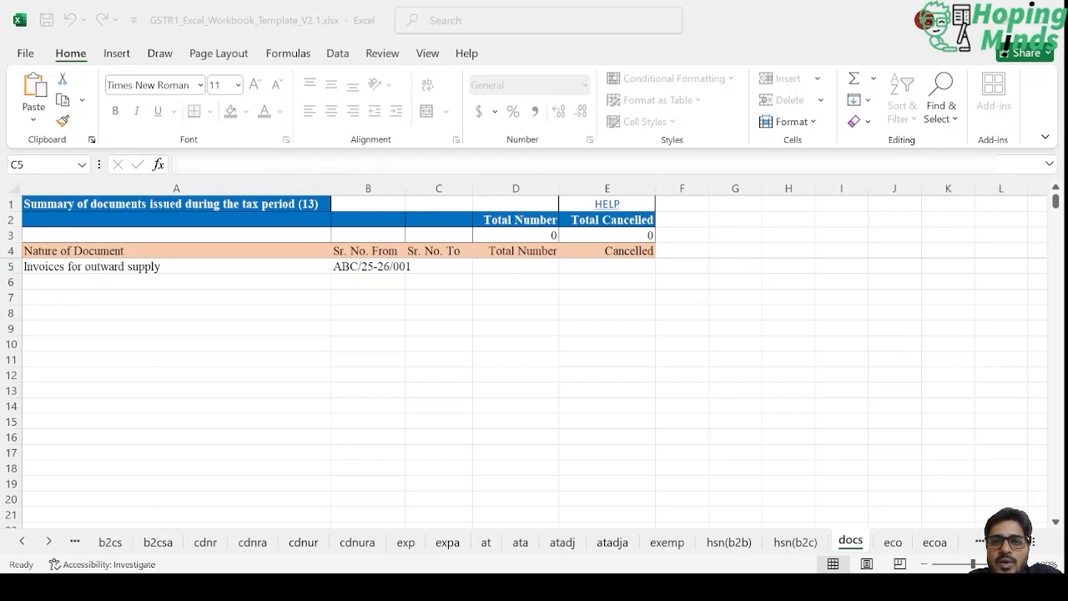
{"action": "left_click", "coordinate": [368, 266]}
{"action": "key", "text": "alt+Tab"}
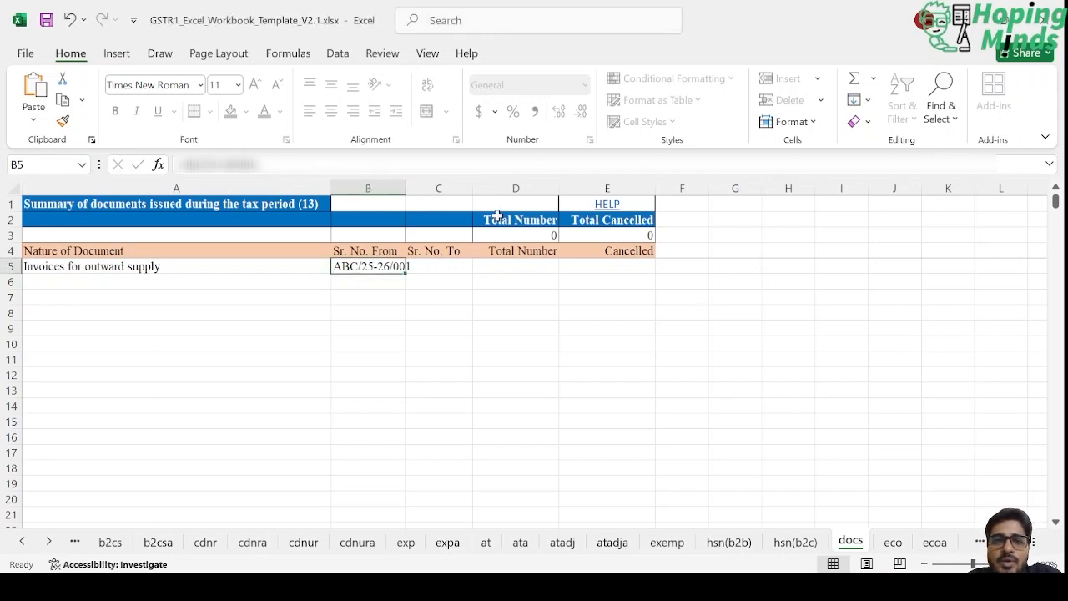
{"action": "left_click", "coordinate": [267, 164]}
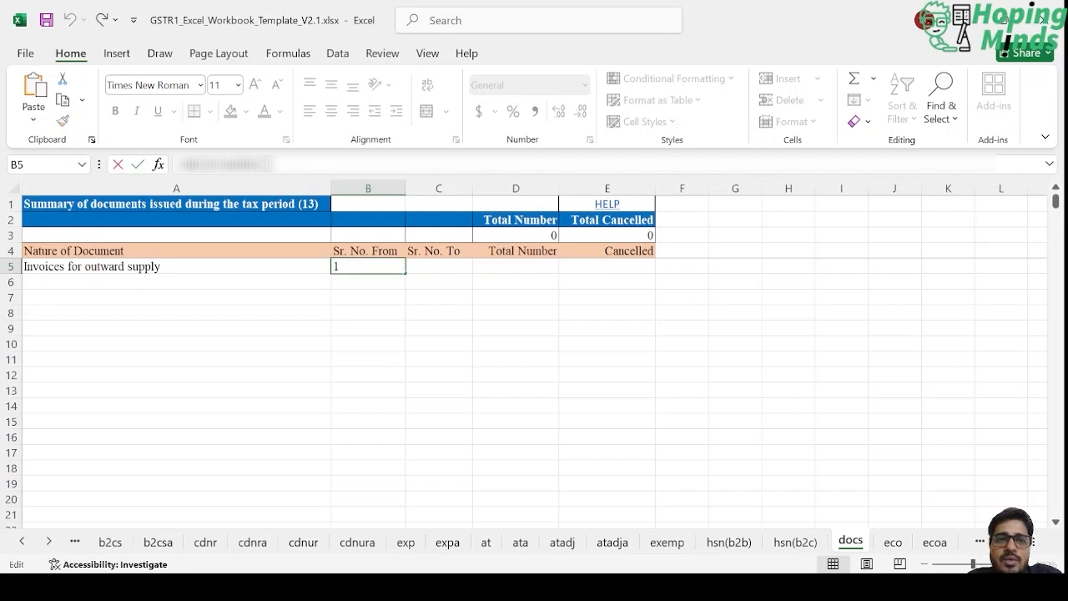
{"action": "key", "text": "BackSpace"}
{"action": "type", "text": "9"}
{"action": "key", "text": "Tab"}
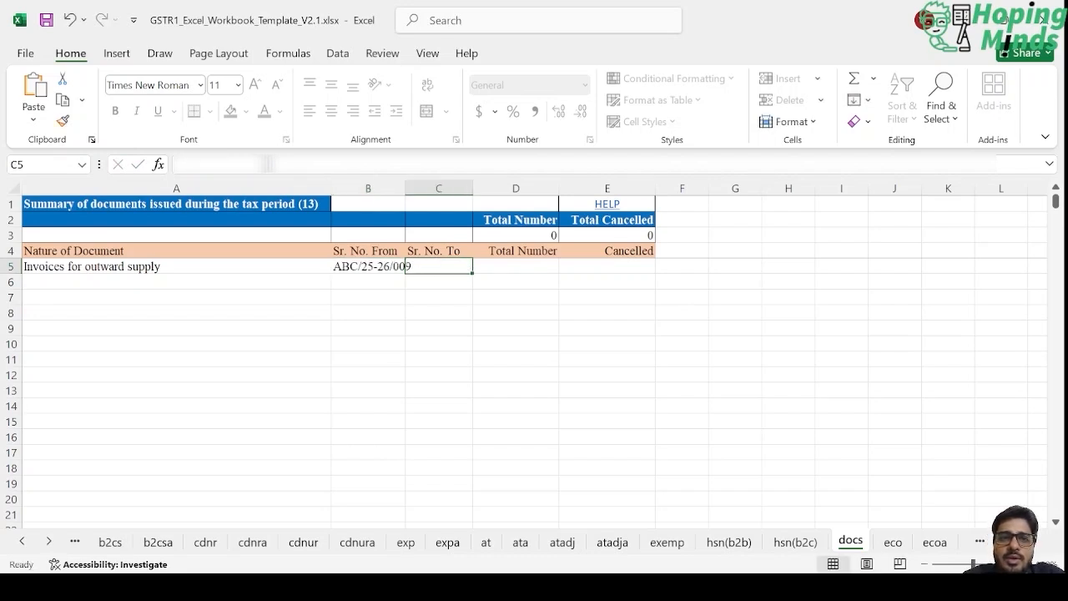
Copy the starting serial number from B5 to C5 and change it there to ABC/25-26/016 as the ending number.
{"action": "key", "text": "Left"}
{"action": "key", "text": "ctrl+c"}
{"action": "key", "text": "Right"}
{"action": "key", "text": "ctrl+v"}
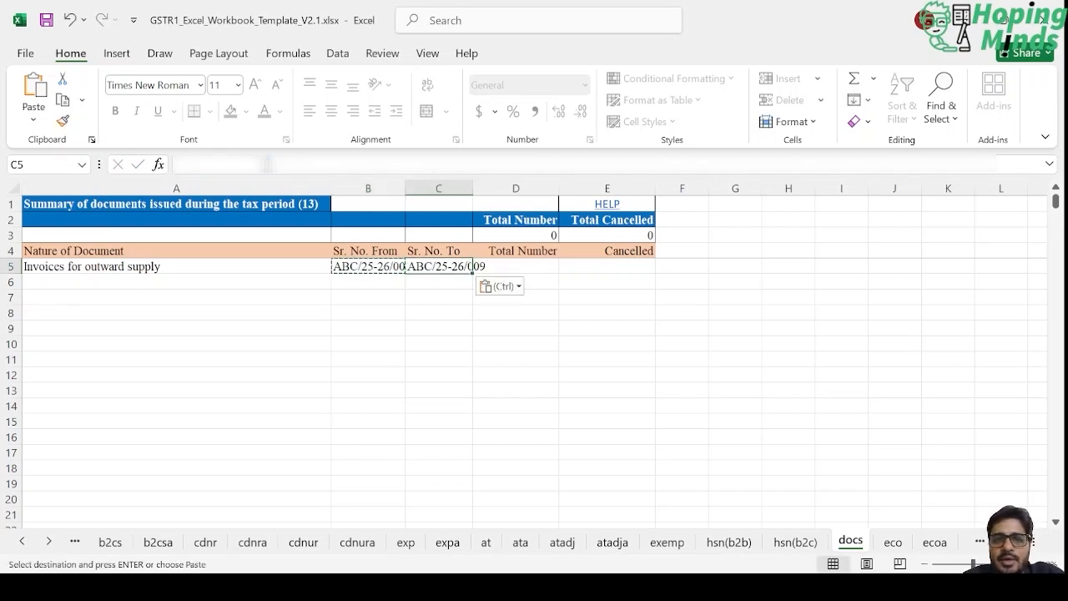
{"action": "key", "text": "F2"}
{"action": "key", "text": "BackSpace"}
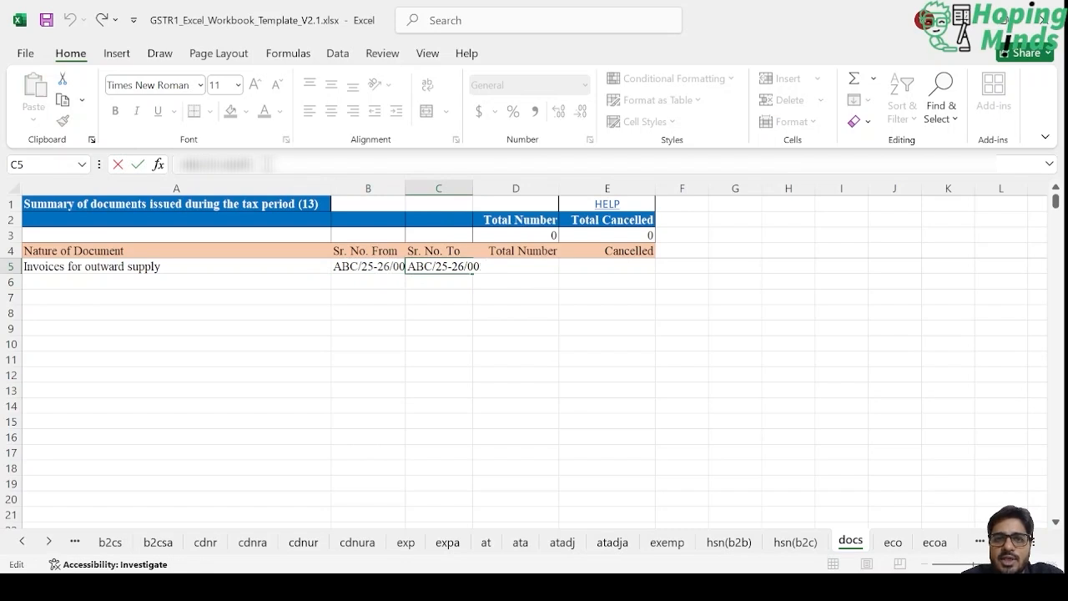
{"action": "key", "text": "BackSpace"}
{"action": "type", "text": "16"}
{"action": "key", "text": "Tab"}
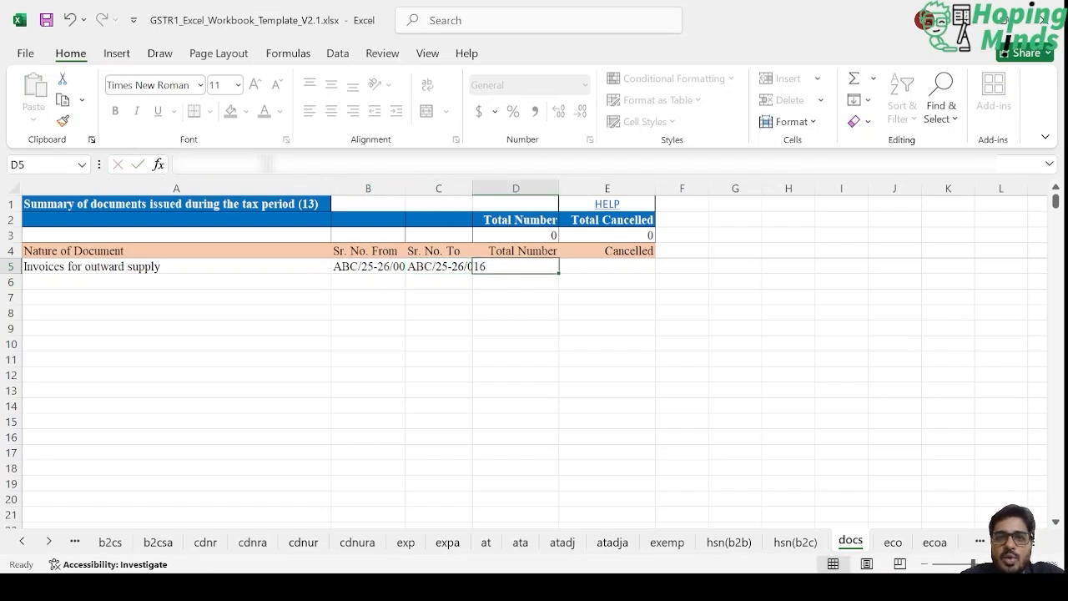
Enter a total number of 7 in D5 and 0 cancelled in E5 for the outward supply invoices.
{"action": "left_click", "coordinate": [368, 267]}
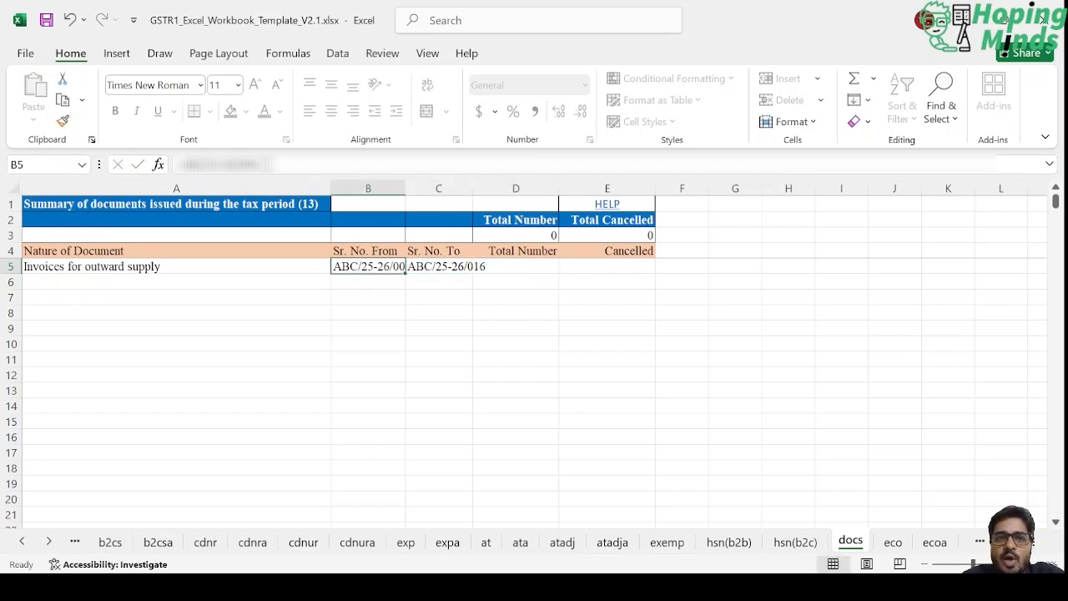
{"action": "key", "text": "Right"}
{"action": "key", "text": "Right"}
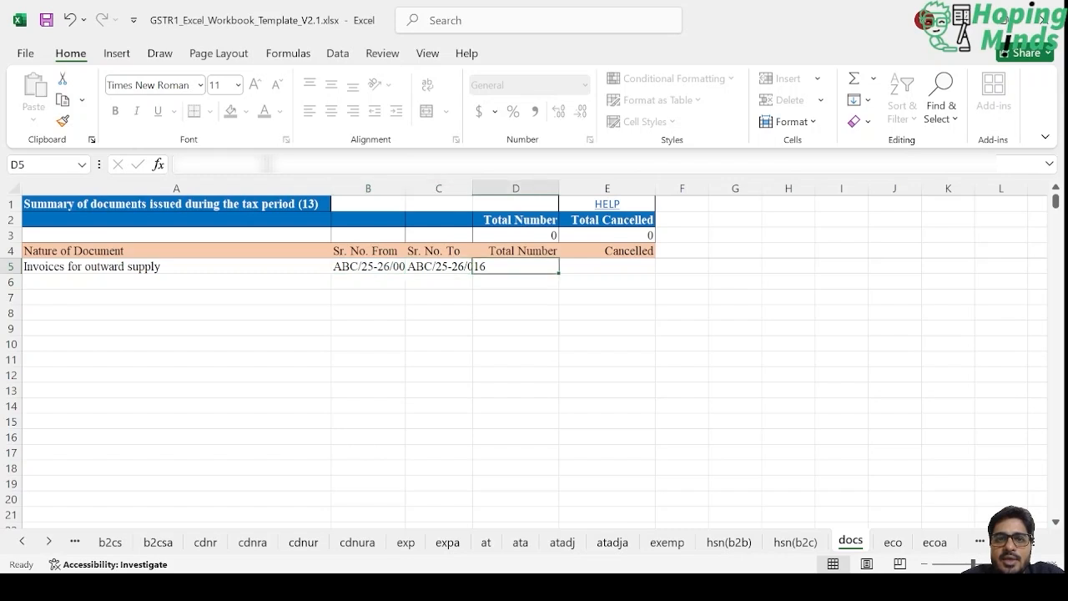
{"action": "type", "text": "7"}
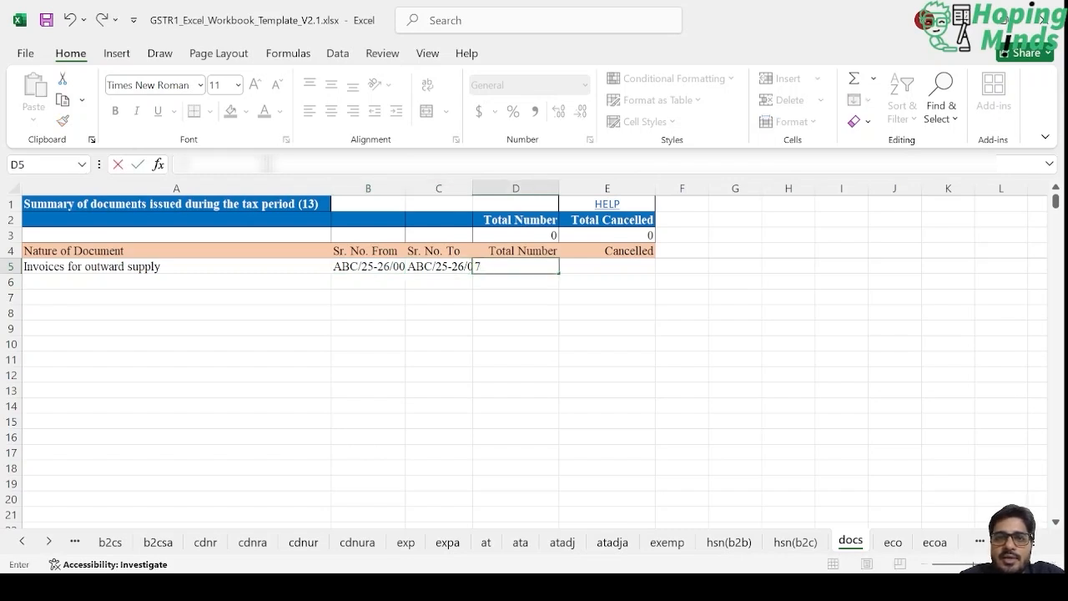
{"action": "key", "text": "Tab"}
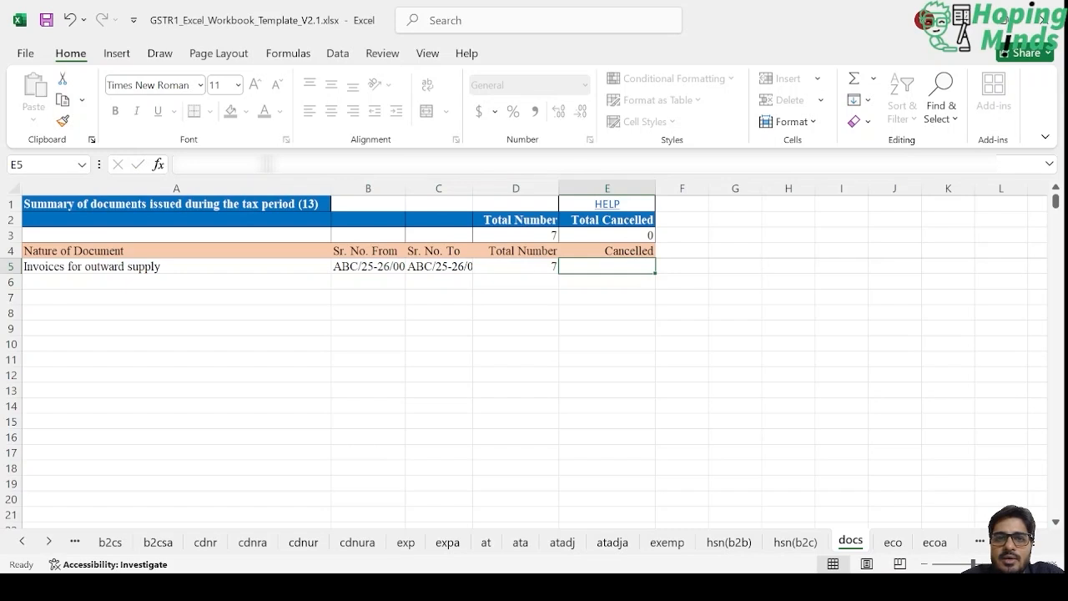
{"action": "type", "text": "0"}
Set the nature of document in A6 to "Credit Note".
{"action": "left_click", "coordinate": [308, 282]}
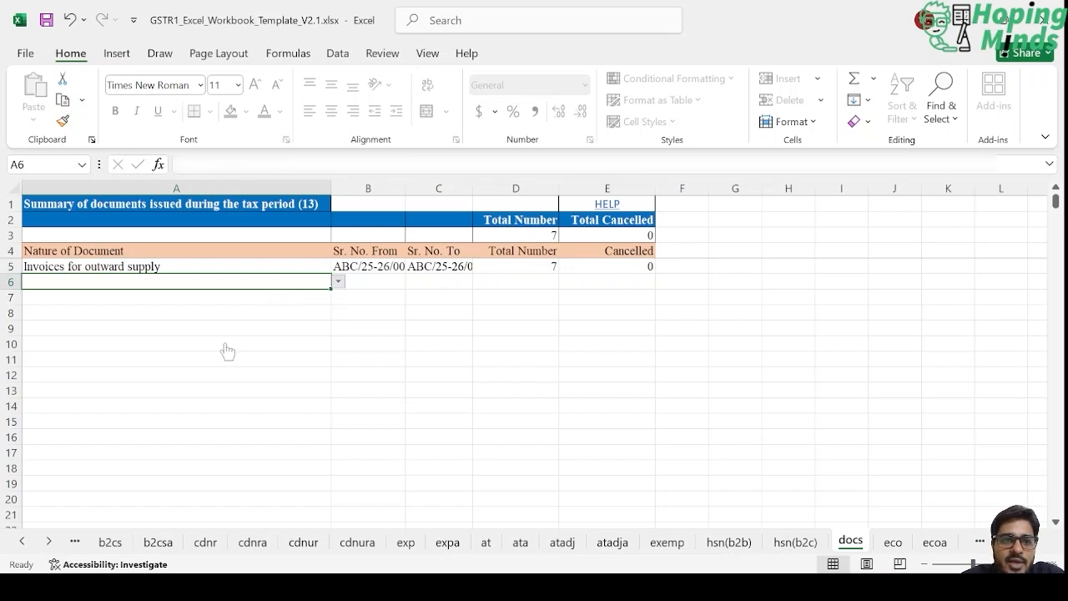
{"action": "type", "text": "Credit Note"}
{"action": "key", "text": "Tab"}
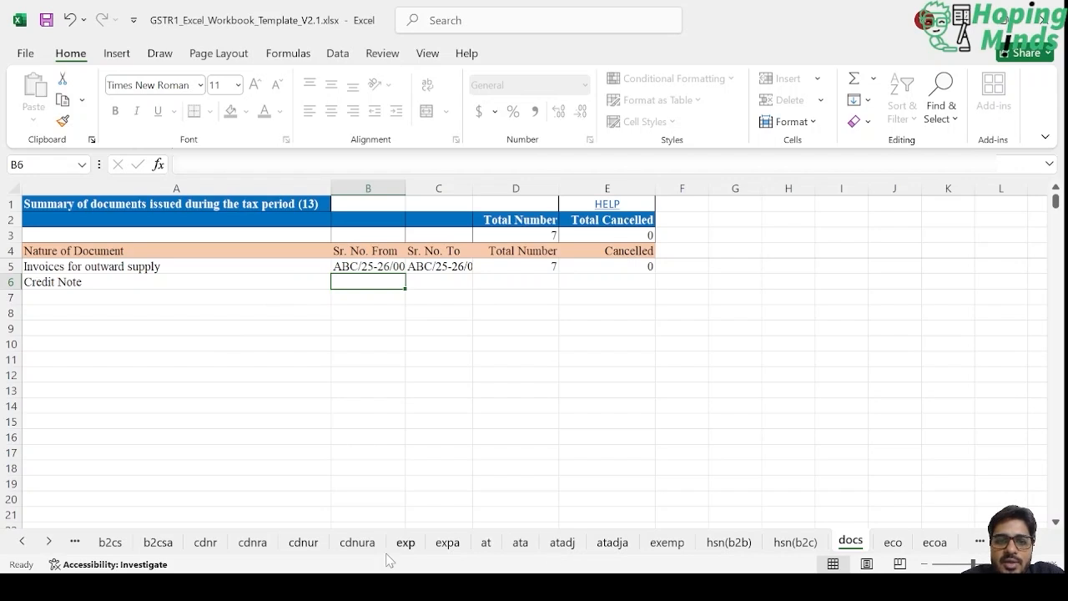
Copy the credit note number from C5 on the cdnr sheet.
{"action": "left_click", "coordinate": [207, 549]}
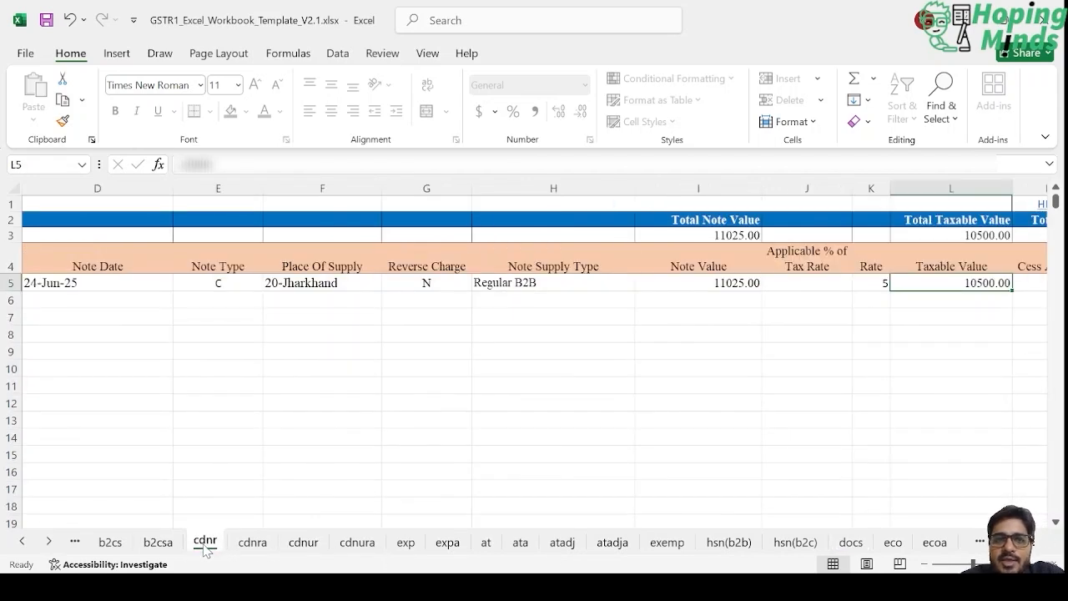
{"action": "key", "text": "Left"}
{"action": "key", "text": "Left"}
{"action": "key", "text": "Left"}
{"action": "key", "text": "Left"}
{"action": "key", "text": "Left"}
{"action": "key", "text": "Left"}
{"action": "key", "text": "Left"}
{"action": "key", "text": "Left"}
{"action": "key", "text": "Left"}
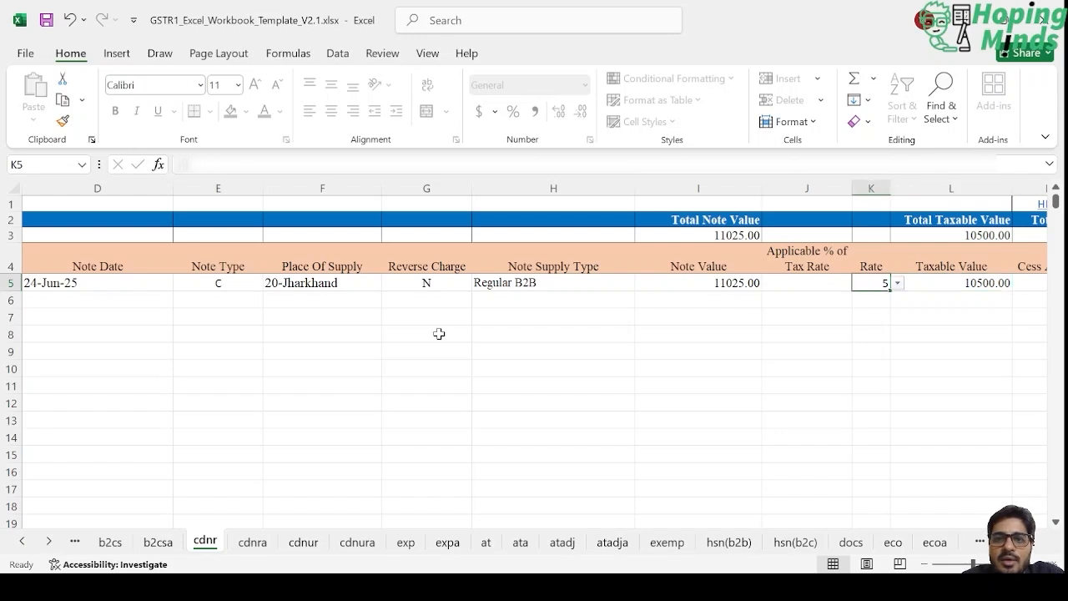
{"action": "scroll", "coordinate": [439, 333], "scroll_direction": "left", "scroll_amount": 2}
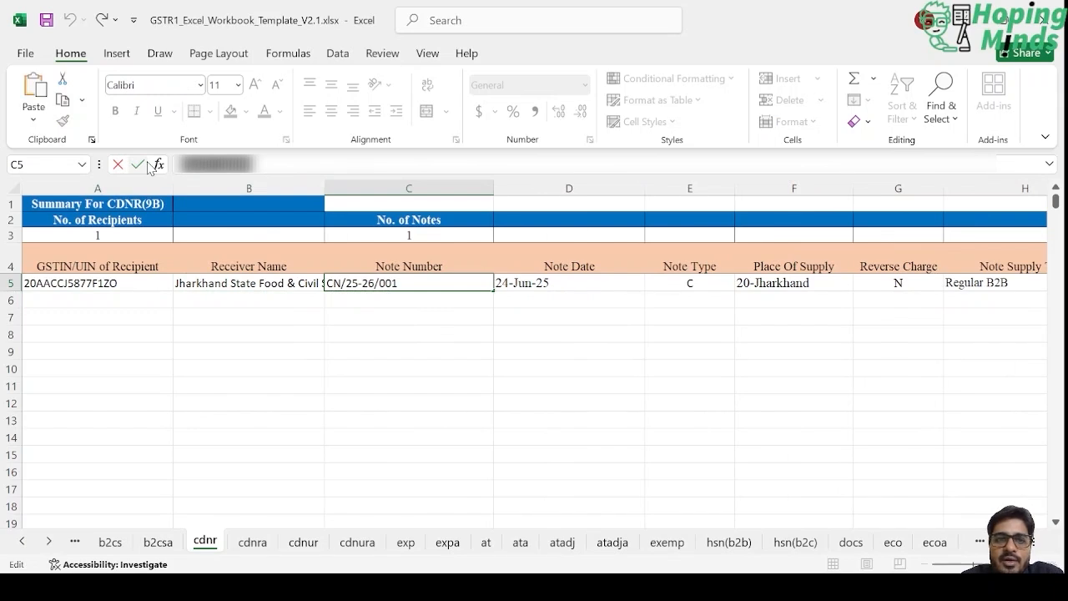
{"action": "key", "text": "Down"}
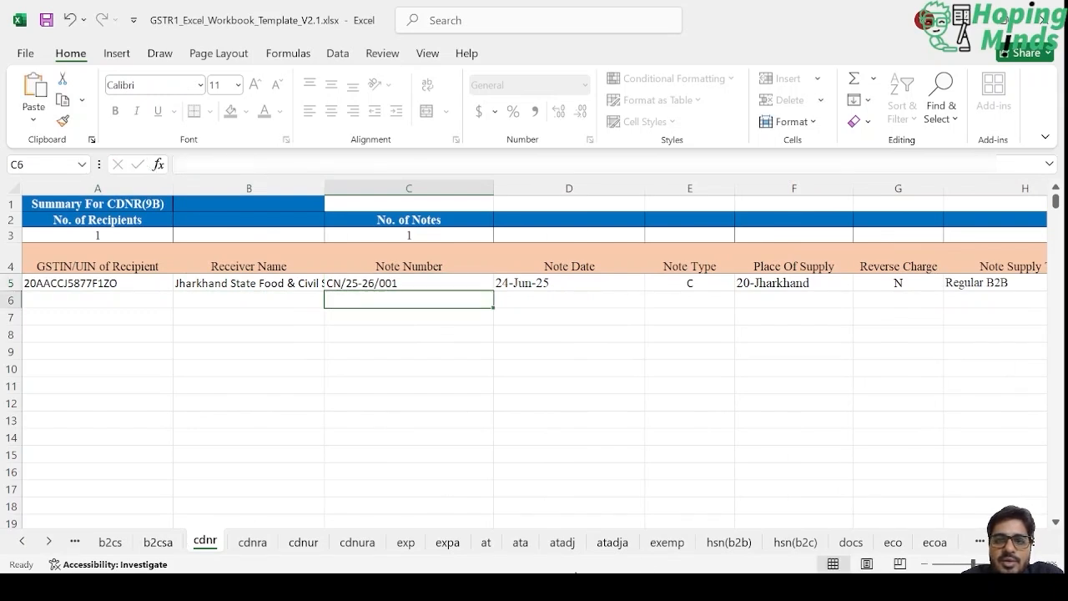
Return to the docs sheet and enter CN/25-26/001 as the credit note's starting serial number in B6.
{"action": "left_click", "coordinate": [49, 541]}
{"action": "left_click", "coordinate": [49, 542]}
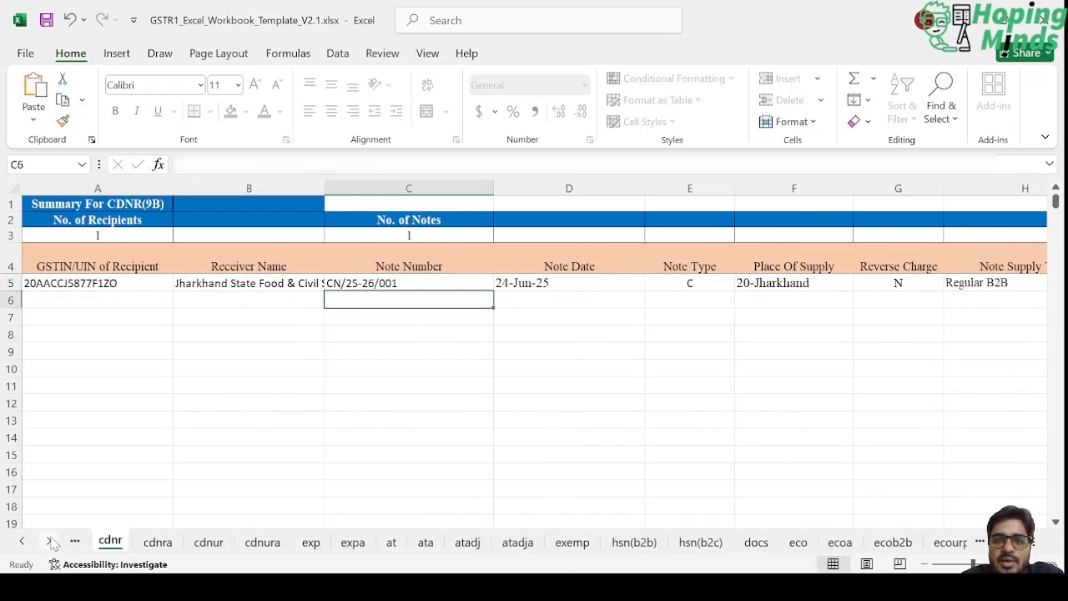
{"action": "left_click", "coordinate": [49, 542]}
{"action": "left_click", "coordinate": [49, 542]}
{"action": "left_click", "coordinate": [49, 541]}
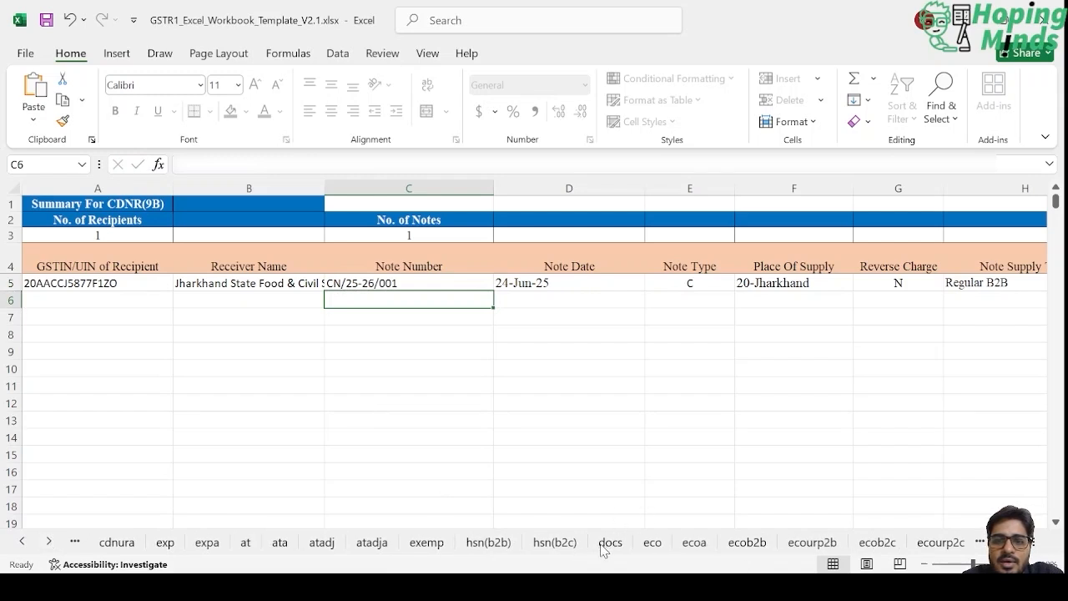
{"action": "key", "text": "alt+Tab"}
{"action": "key", "text": "alt+Tab"}
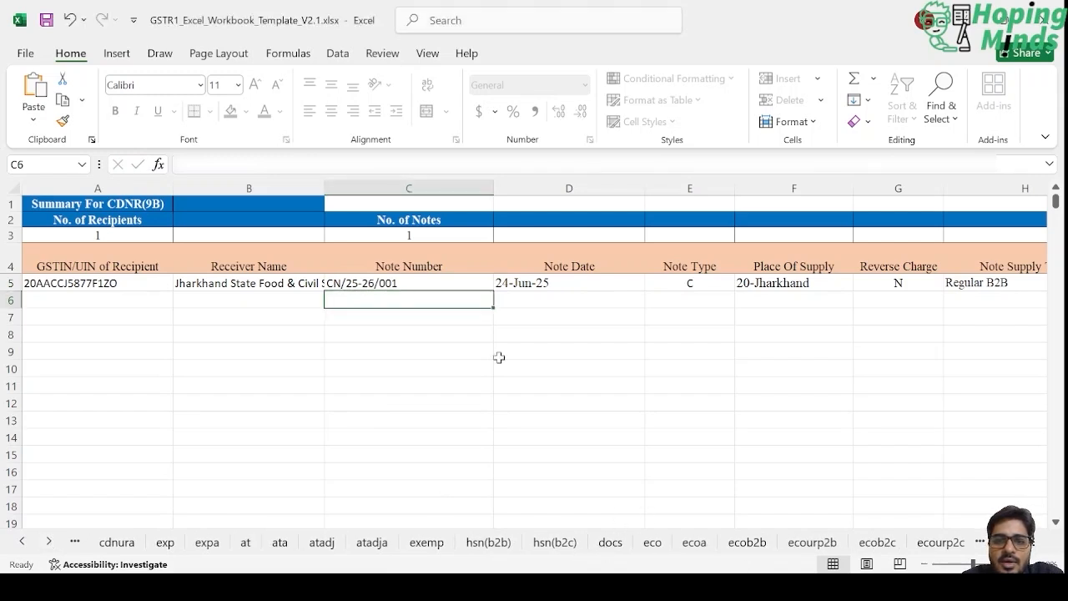
{"action": "left_click", "coordinate": [617, 551]}
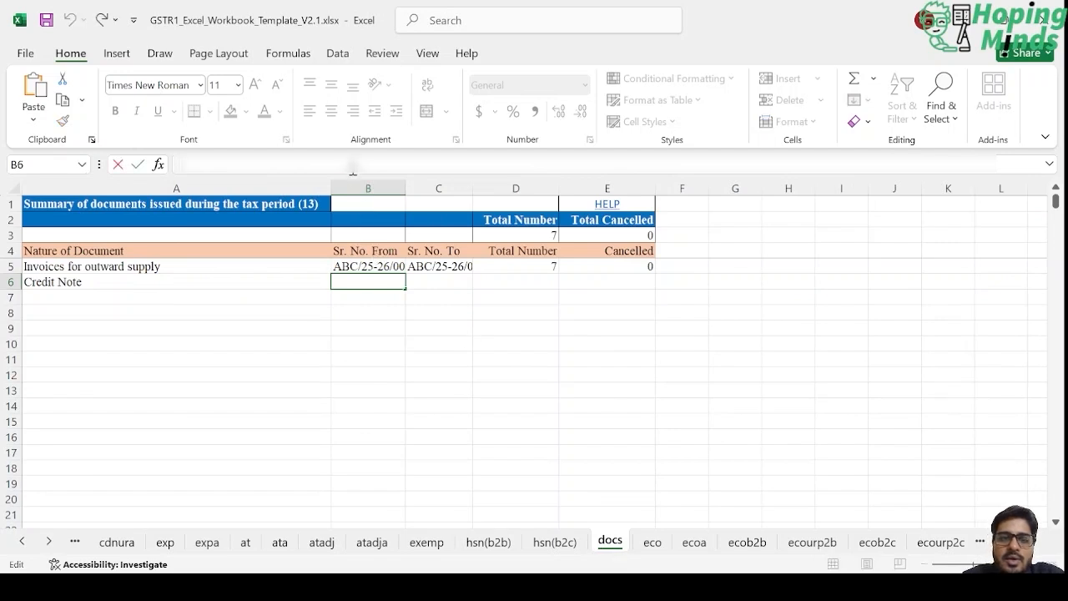
{"action": "type", "text": "CN/25-26/001"}
{"action": "key", "text": "Tab"}
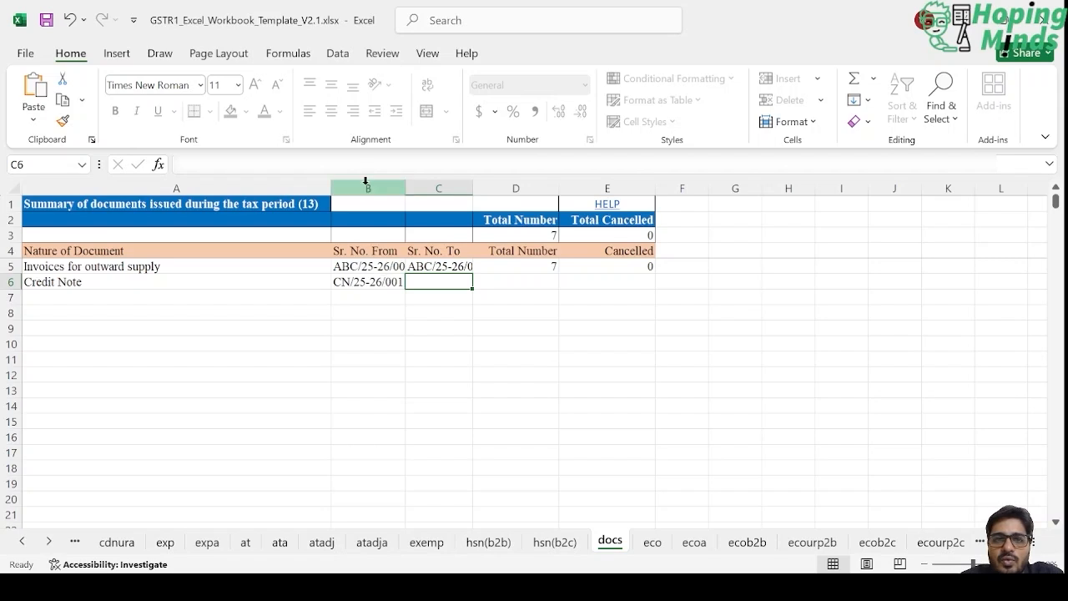
Complete the Credit Note row with ending serial number CN/25-26/001, total number 1 and 0 cancelled.
{"action": "type", "text": "CN/25-26/001"}
{"action": "key", "text": "Tab"}
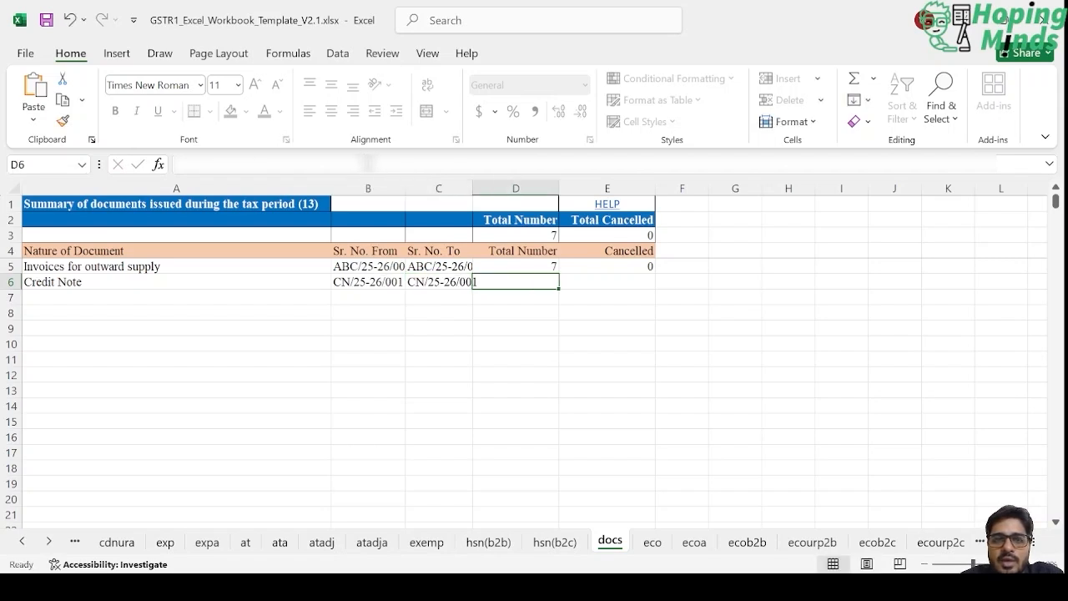
{"action": "type", "text": "1"}
{"action": "key", "text": "Tab"}
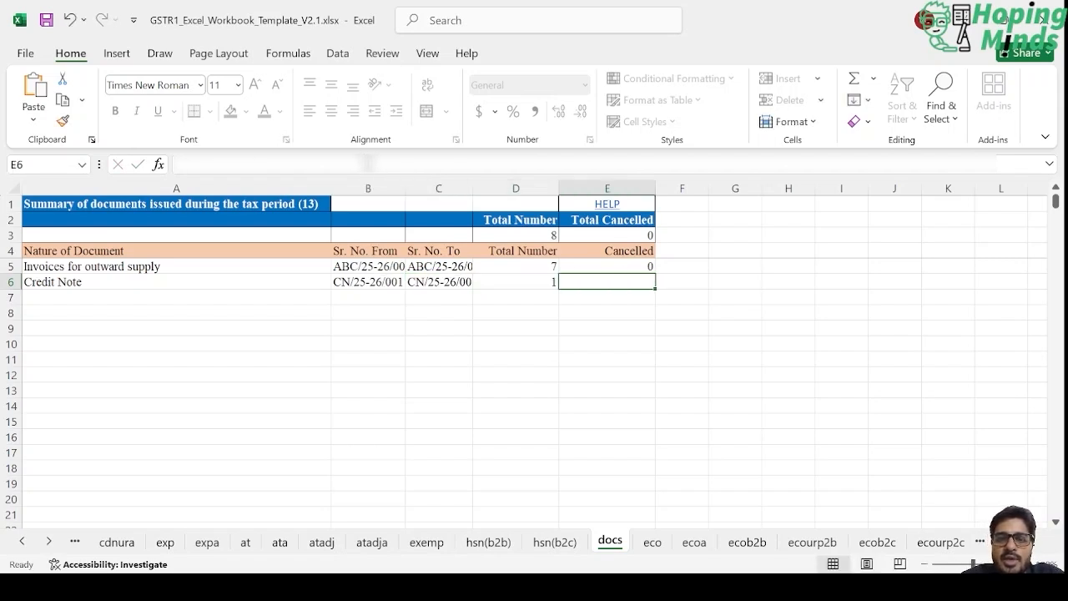
{"action": "type", "text": "0"}
{"action": "key", "text": "Return"}
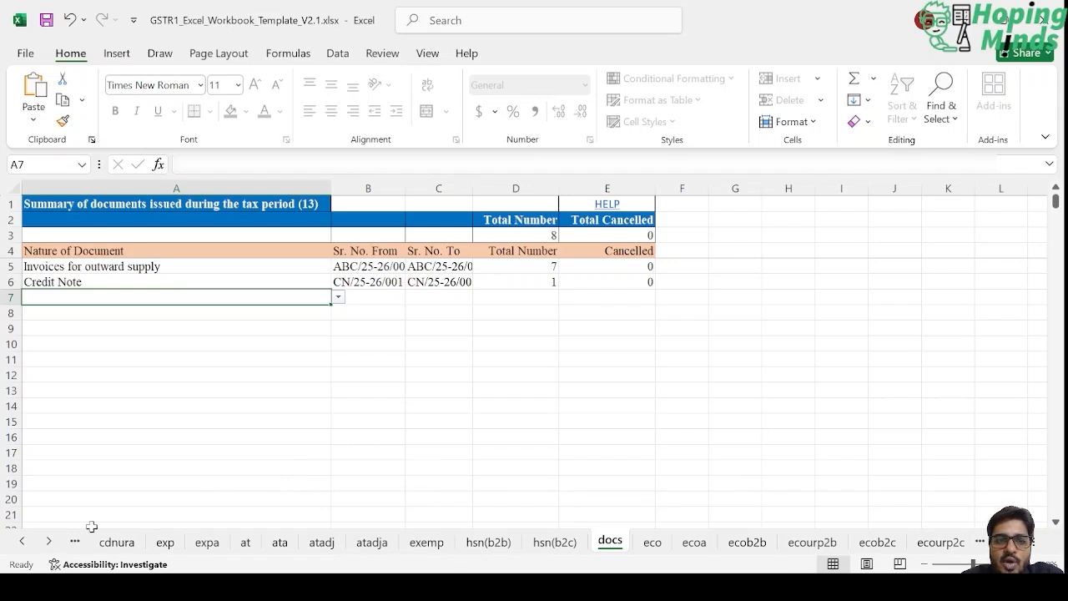
Look through the workbook's list of sheets, forward to master and back to Help Instruction.
{"action": "left_click", "coordinate": [50, 543]}
{"action": "left_click", "coordinate": [50, 542]}
{"action": "left_click", "coordinate": [51, 543]}
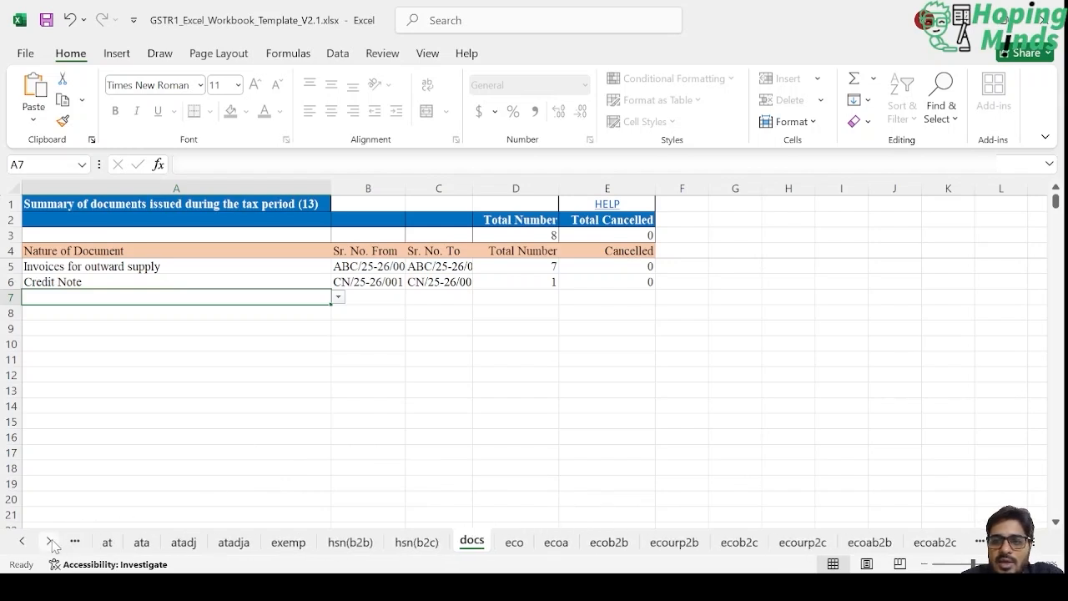
{"action": "left_click", "coordinate": [50, 543]}
{"action": "left_click", "coordinate": [50, 542]}
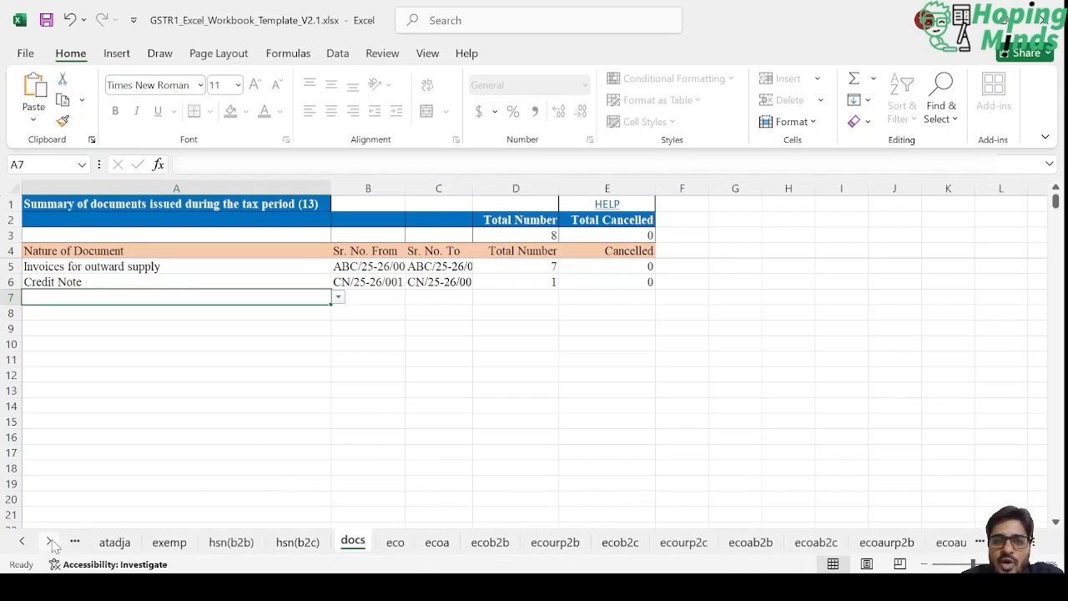
{"action": "left_click", "coordinate": [50, 543]}
{"action": "left_click", "coordinate": [50, 543]}
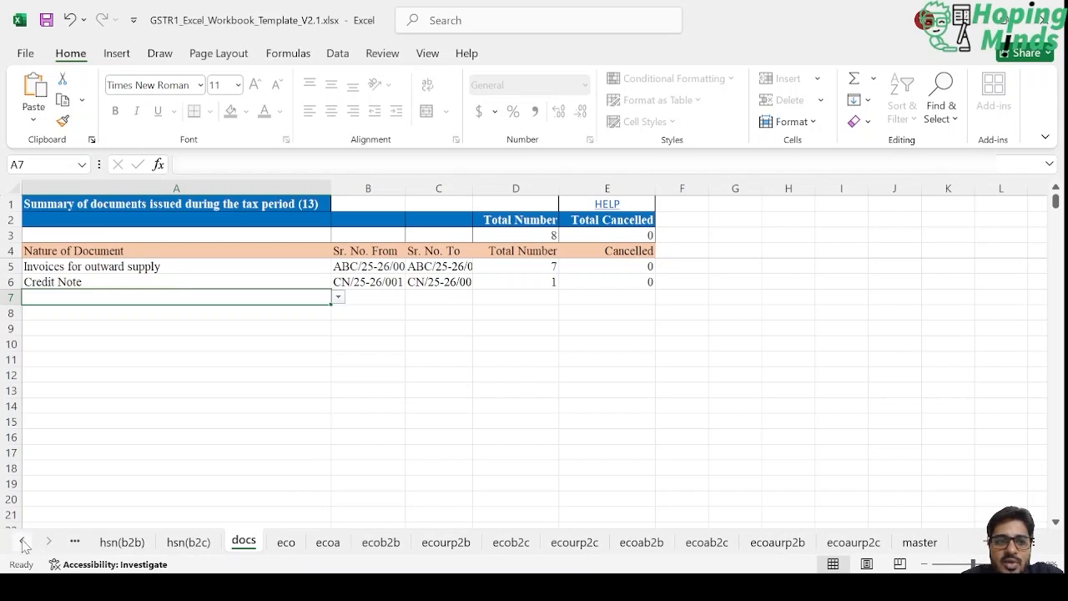
{"action": "left_click", "coordinate": [23, 543]}
{"action": "left_click", "coordinate": [24, 543]}
{"action": "left_click", "coordinate": [24, 542]}
{"action": "left_click", "coordinate": [23, 542]}
{"action": "left_click", "coordinate": [23, 543]}
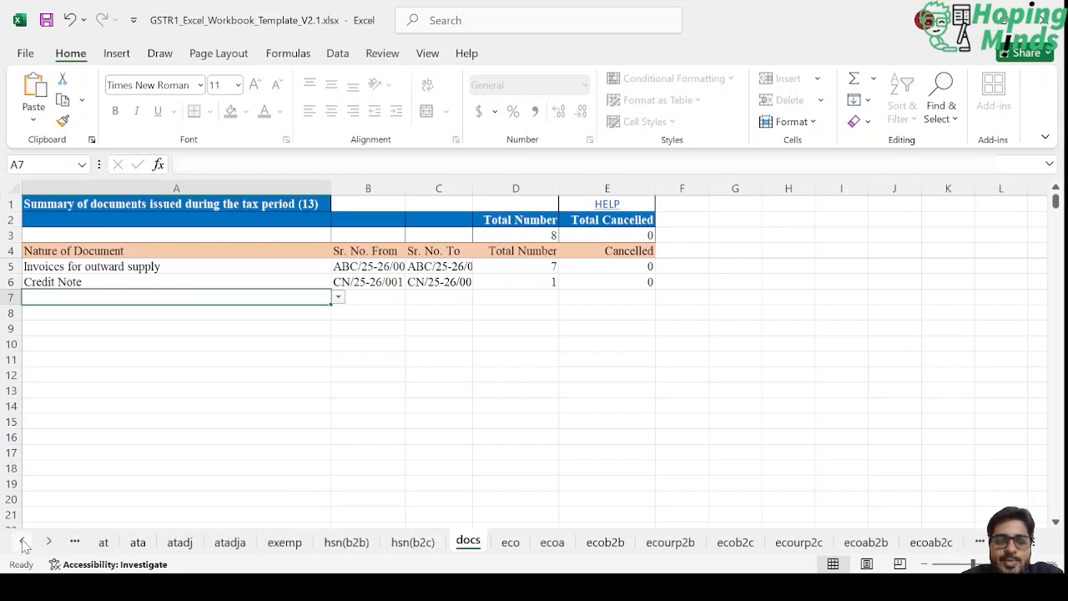
{"action": "left_click", "coordinate": [24, 542]}
{"action": "left_click", "coordinate": [23, 542]}
{"action": "left_click", "coordinate": [24, 542]}
{"action": "left_click", "coordinate": [24, 543]}
{"action": "left_click", "coordinate": [24, 542]}
{"action": "left_click", "coordinate": [24, 542]}
{"action": "left_click", "coordinate": [23, 542]}
{"action": "left_click", "coordinate": [23, 542]}
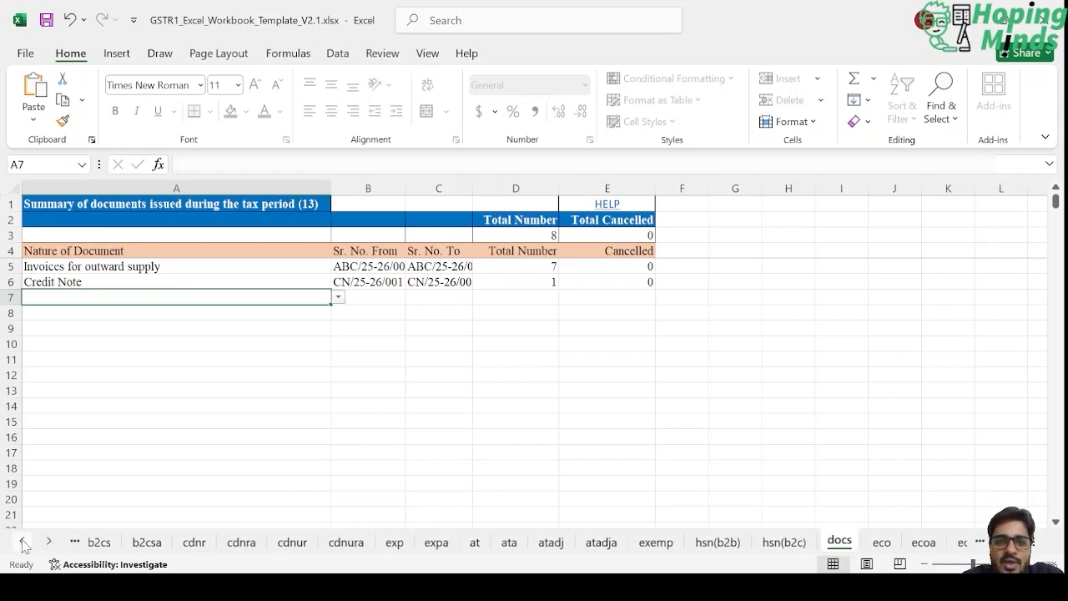
{"action": "left_click", "coordinate": [23, 543]}
{"action": "left_click", "coordinate": [23, 542]}
{"action": "left_click", "coordinate": [23, 543]}
{"action": "left_click", "coordinate": [23, 543]}
{"action": "left_click", "coordinate": [23, 543]}
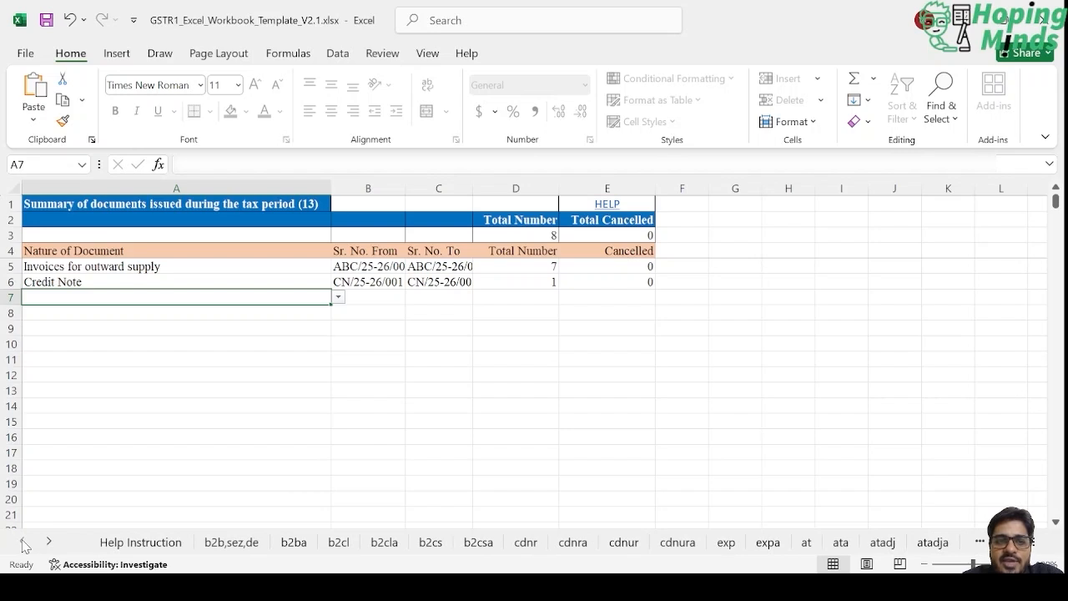
Save the GSTR-1 workbook and switch away from it.
{"action": "left_click", "coordinate": [313, 389]}
{"action": "key", "text": "ctrl+s"}
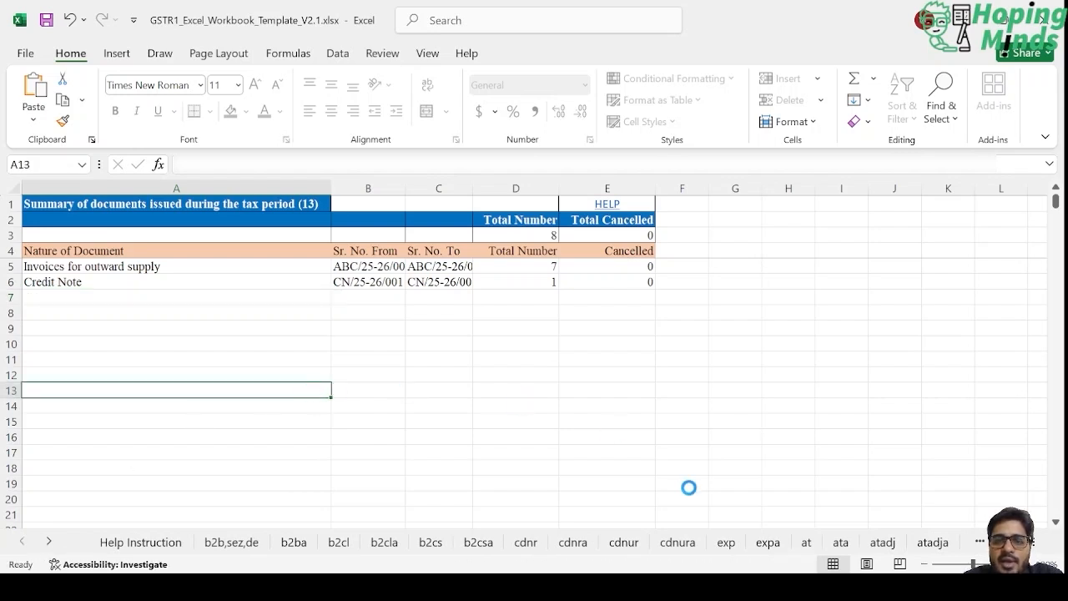
{"action": "left_click", "coordinate": [697, 586]}
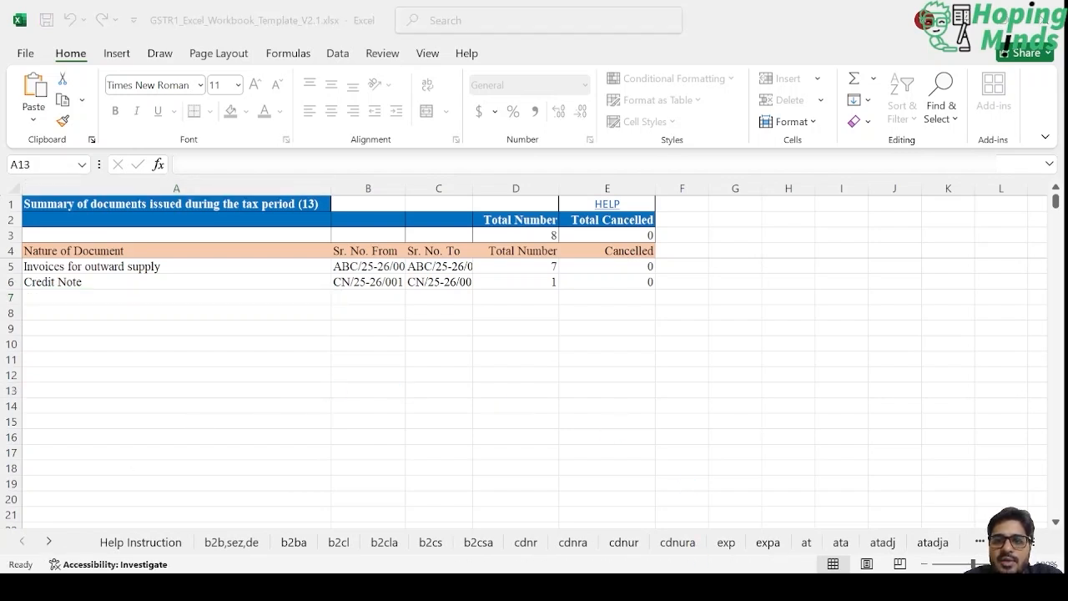